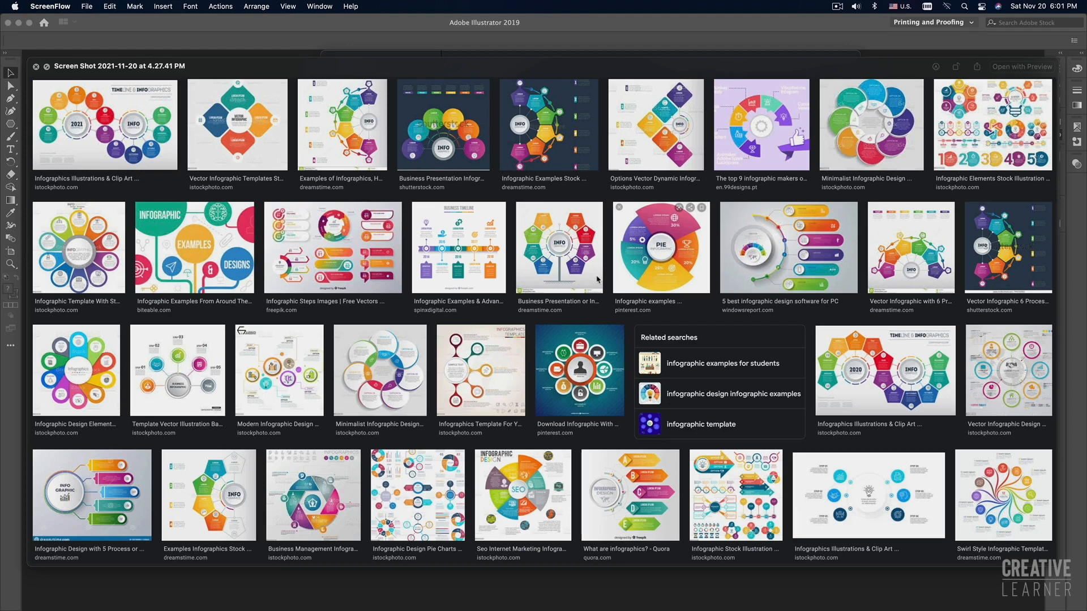
- Switch to Adobe Illustrator and create a new 800 x 800 px document with one artboard
{"action": "key", "text": "super+Tab"}
{"action": "key", "text": "super+Tab"}
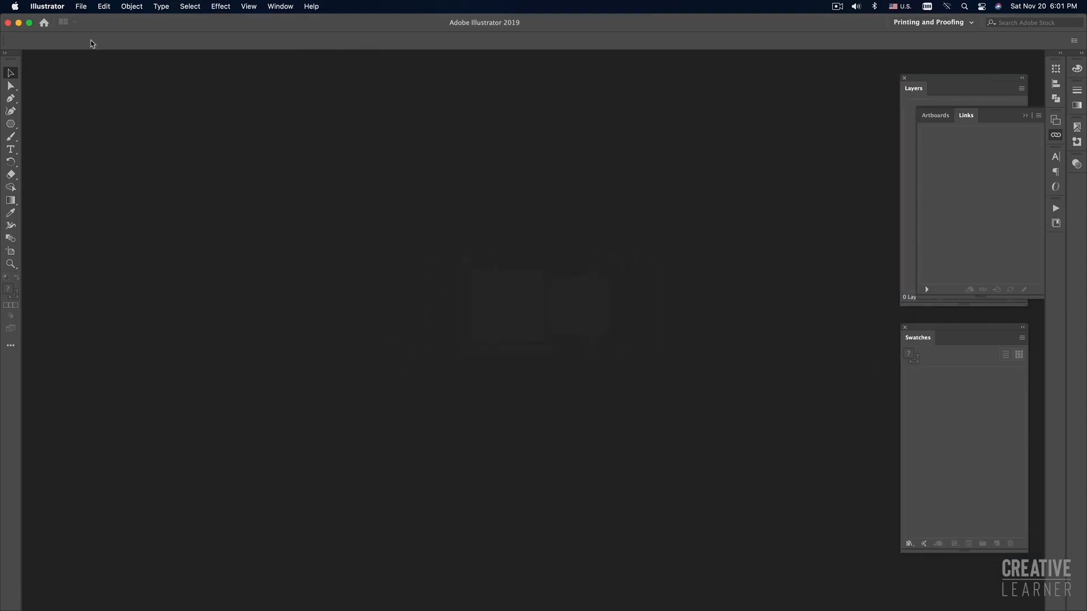
{"action": "left_click", "coordinate": [83, 8]}
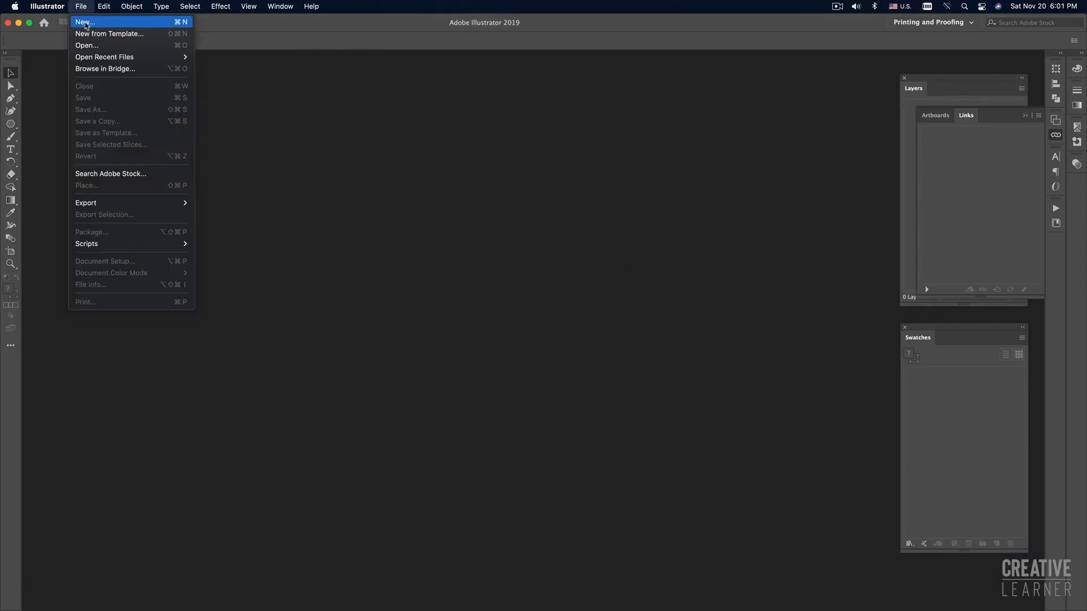
{"action": "left_click", "coordinate": [85, 22]}
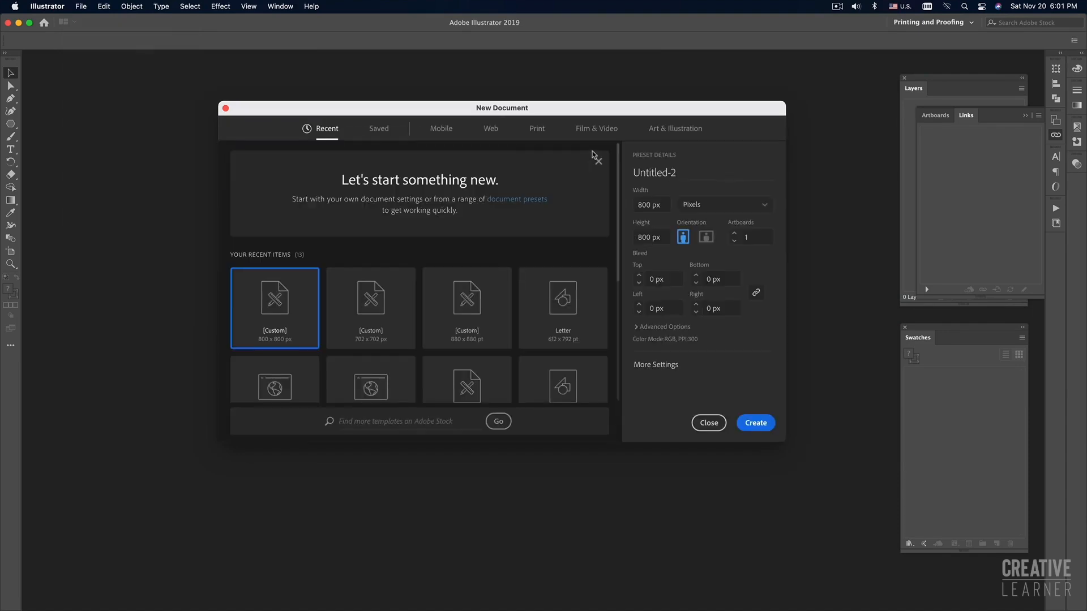
{"action": "left_click", "coordinate": [660, 205]}
{"action": "left_click", "coordinate": [657, 235]}
{"action": "left_click", "coordinate": [667, 208]}
{"action": "key", "text": "Tab"}
{"action": "left_click", "coordinate": [668, 207]}
{"action": "left_click", "coordinate": [666, 238]}
{"action": "left_click", "coordinate": [757, 425]}
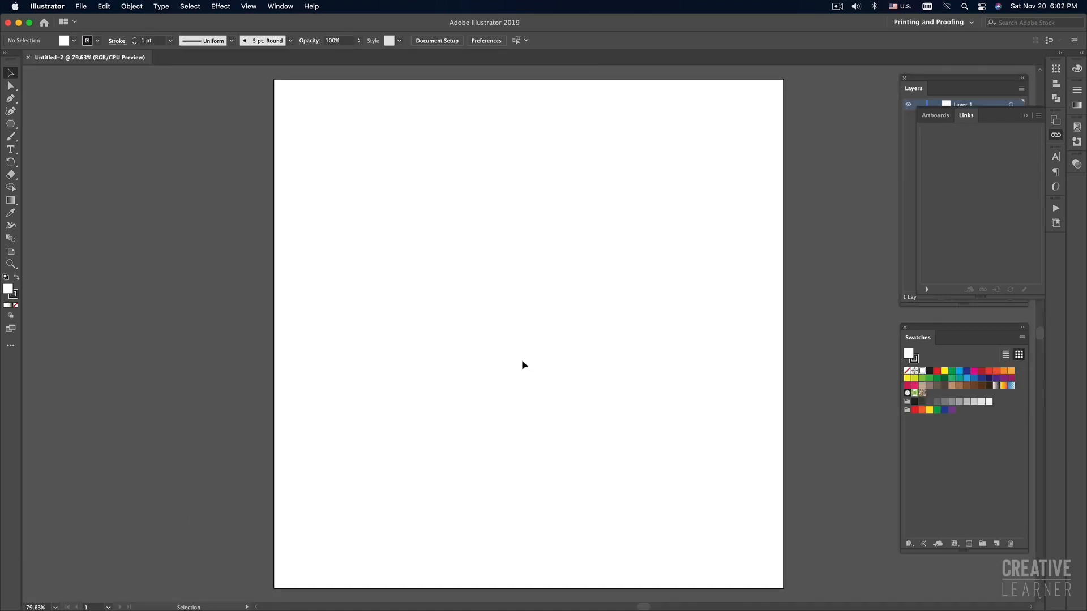
{"action": "key", "text": "super+minus"}
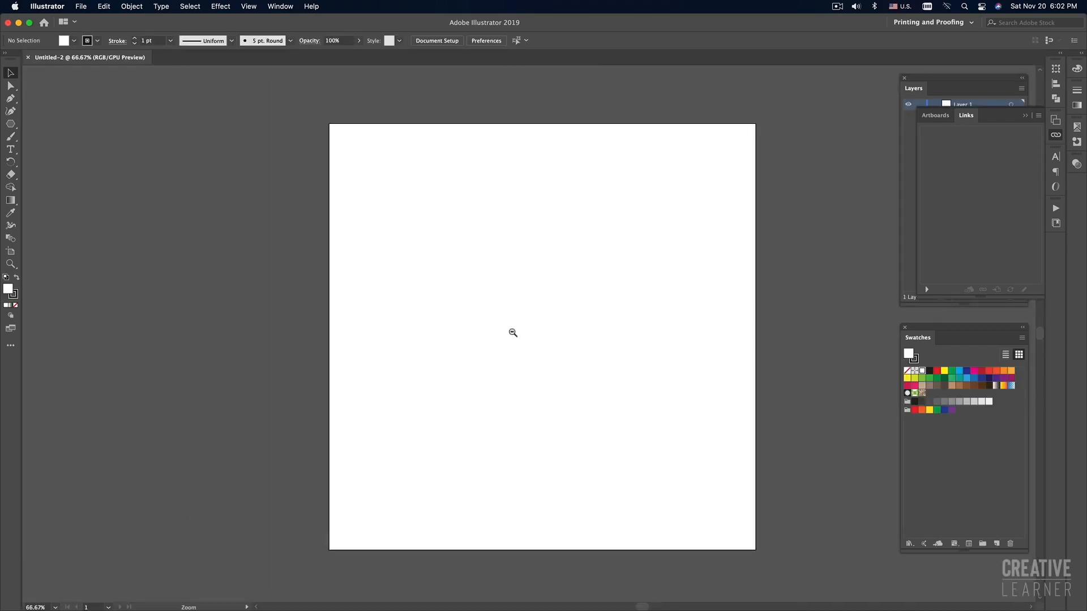
- Detach the basic shape tools into a floating palette and place it beside the artboard
{"action": "key", "text": "super+Tab"}
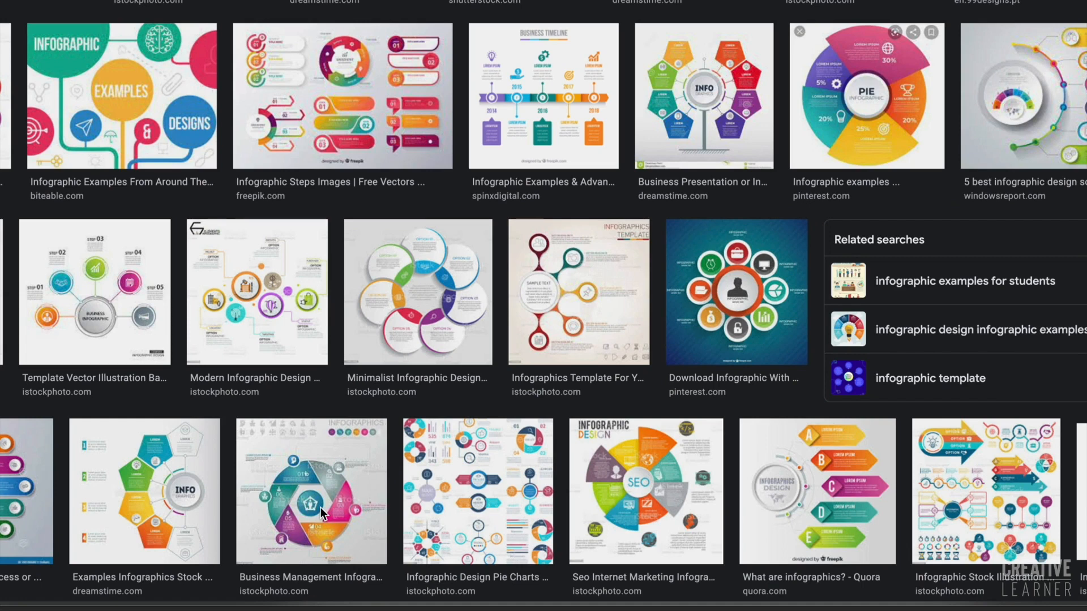
{"action": "key", "text": "super+Tab"}
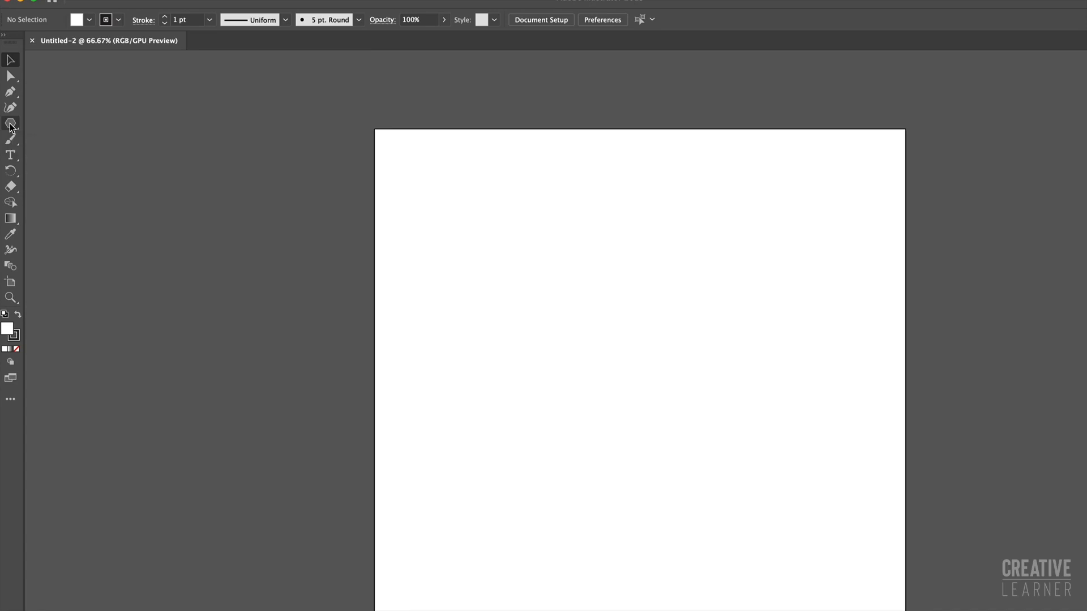
{"action": "left_click", "coordinate": [10, 124]}
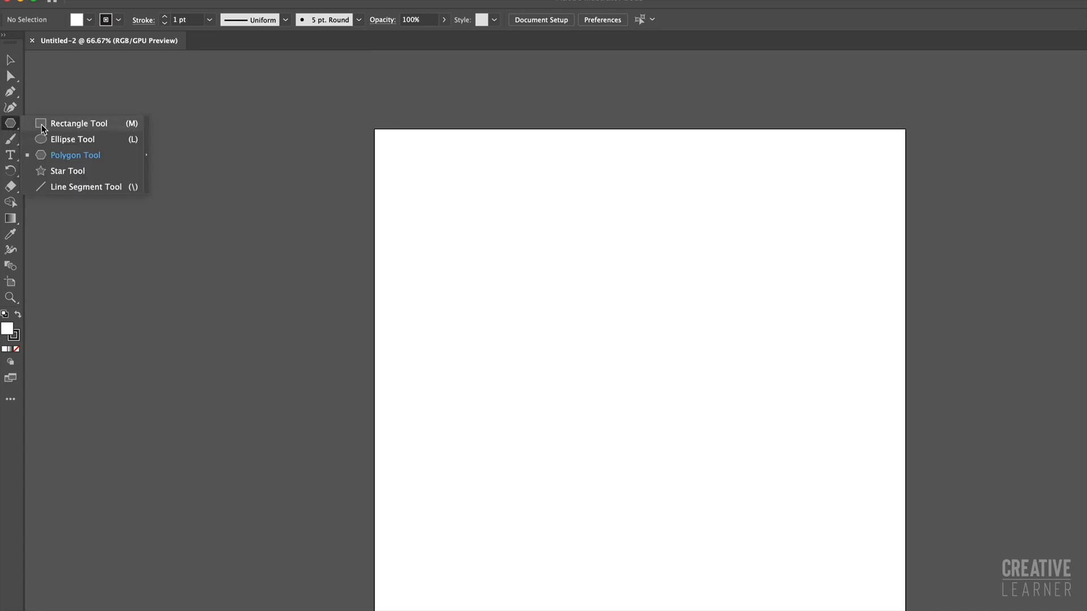
{"action": "left_click", "coordinate": [42, 125]}
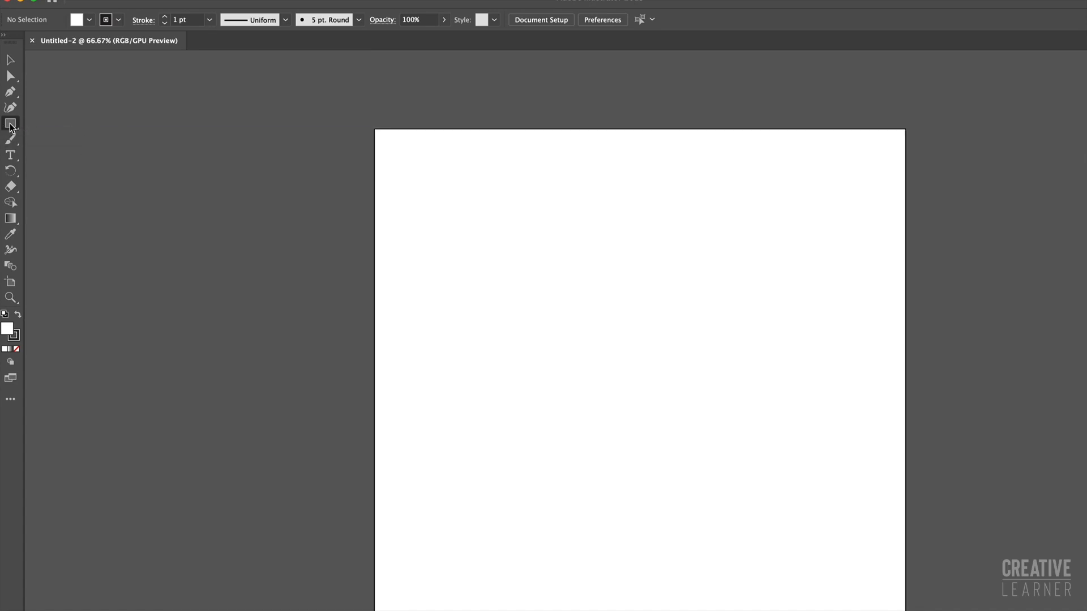
{"action": "left_click", "coordinate": [10, 125]}
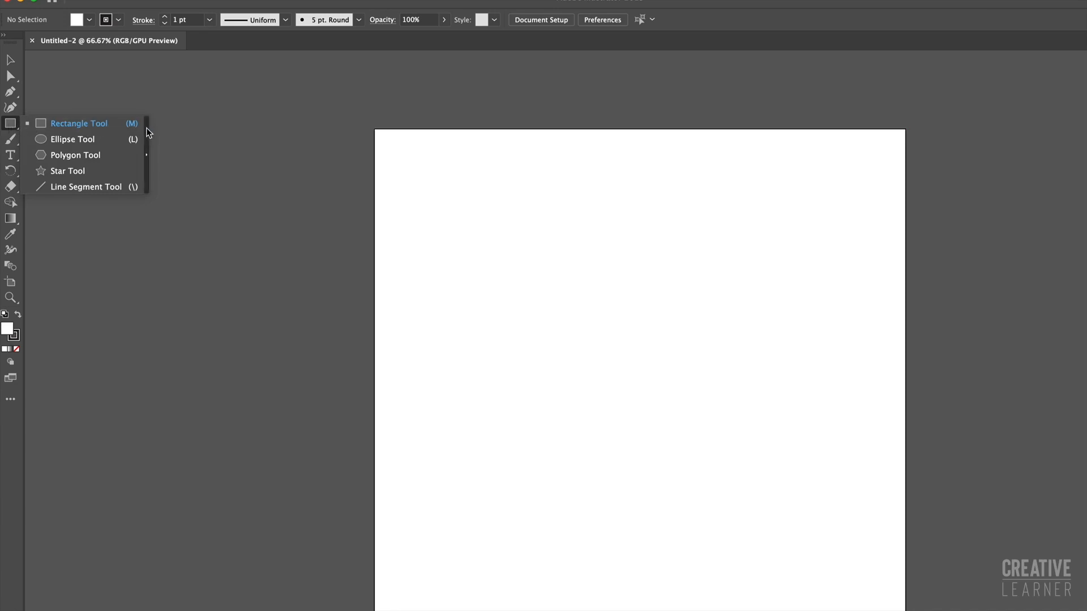
{"action": "left_click", "coordinate": [146, 127]}
{"action": "left_click_drag", "start_coordinate": [112, 128], "coordinate": [169, 116]}
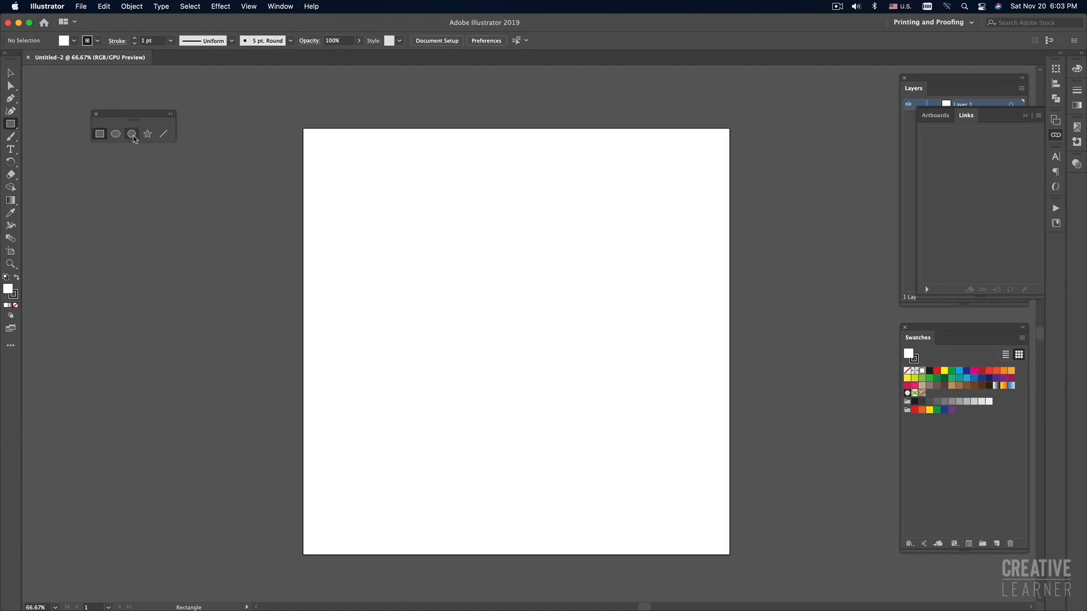
{"action": "left_click", "coordinate": [146, 136]}
{"action": "left_click", "coordinate": [163, 134]}
{"action": "left_click_drag", "start_coordinate": [135, 119], "coordinate": [108, 110]}
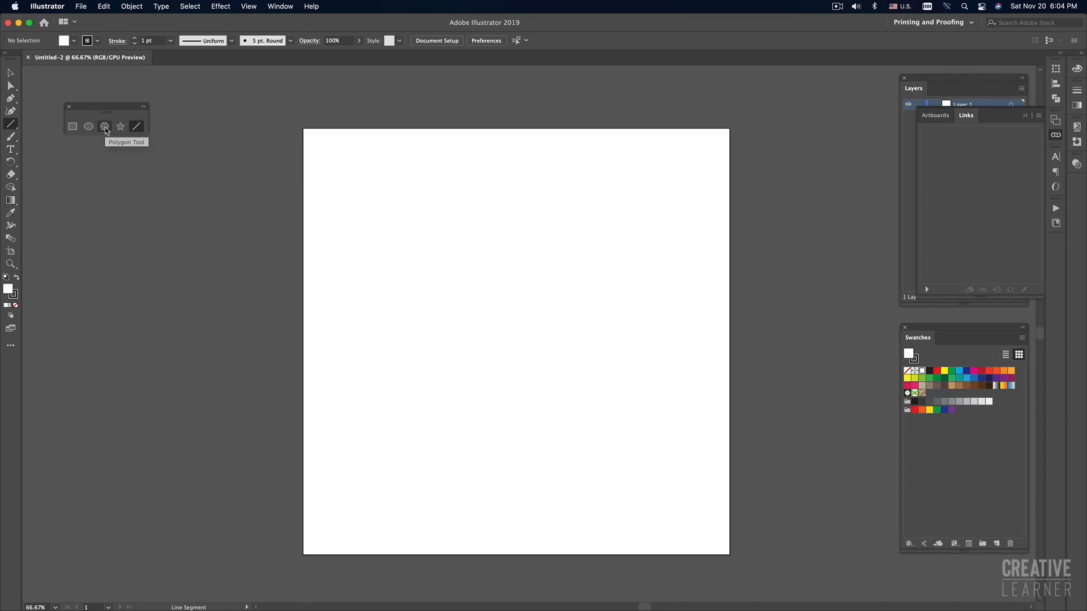
- Draw a flat-topped hexagon about 341 x 296 px near the middle of the artboard with the Polygon tool
{"action": "left_click", "coordinate": [105, 127]}
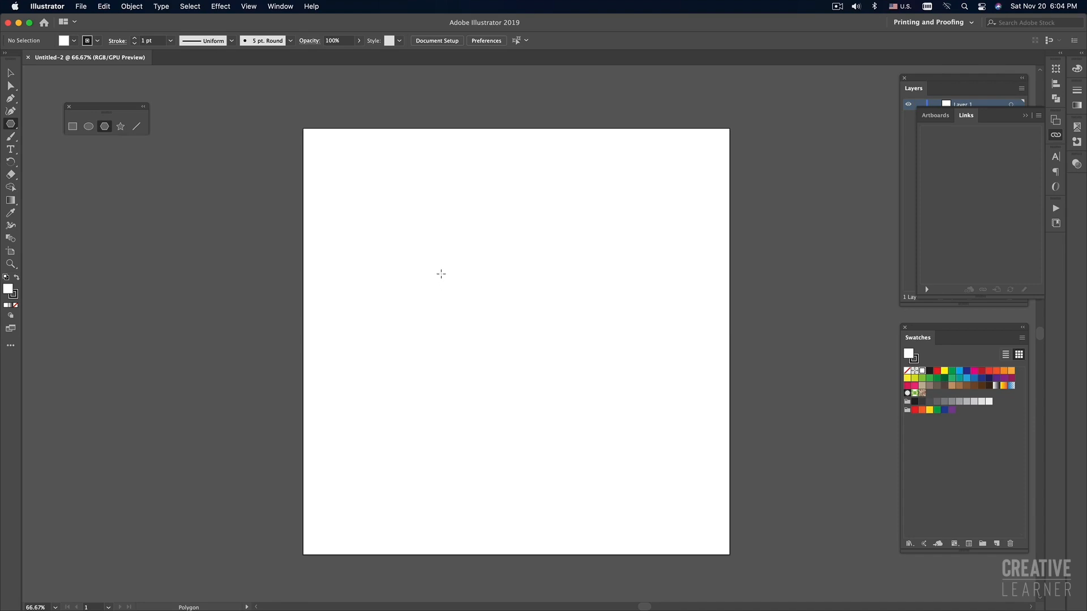
{"action": "mouse_move", "coordinate": [439, 273]}
{"action": "left_mouse_down"}
{"action": "mouse_move", "coordinate": [495, 337]}
{"action": "mouse_move", "coordinate": [499, 360]}
{"action": "mouse_move", "coordinate": [456, 317]}
{"action": "mouse_move", "coordinate": [537, 368]}
{"action": "mouse_move", "coordinate": [513, 345]}
{"action": "mouse_move", "coordinate": [527, 346]}
{"action": "mouse_move", "coordinate": [528, 357]}
{"action": "mouse_move", "coordinate": [475, 283]}
{"action": "mouse_move", "coordinate": [512, 380]}
{"action": "mouse_move", "coordinate": [556, 380]}
{"action": "mouse_move", "coordinate": [610, 313]}
{"action": "mouse_move", "coordinate": [578, 303]}
{"action": "mouse_move", "coordinate": [539, 318]}
{"action": "mouse_move", "coordinate": [593, 400]}
{"action": "mouse_move", "coordinate": [542, 355]}
{"action": "left_mouse_up"}
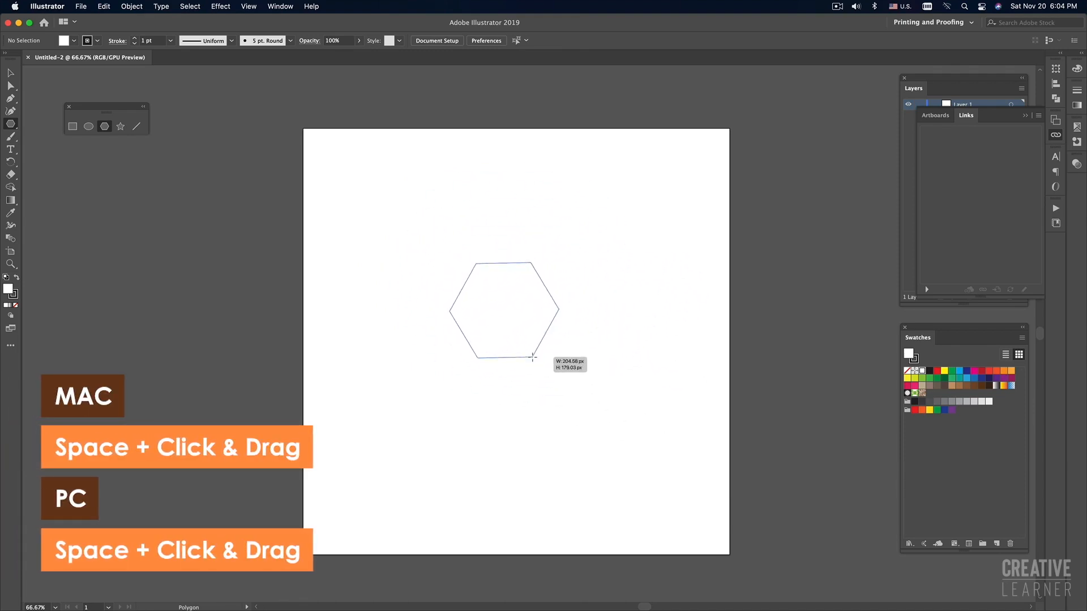
{"action": "mouse_move", "coordinate": [533, 358]}
{"action": "left_mouse_down"}
{"action": "mouse_move", "coordinate": [523, 343]}
{"action": "mouse_move", "coordinate": [531, 365]}
{"action": "left_mouse_up"}
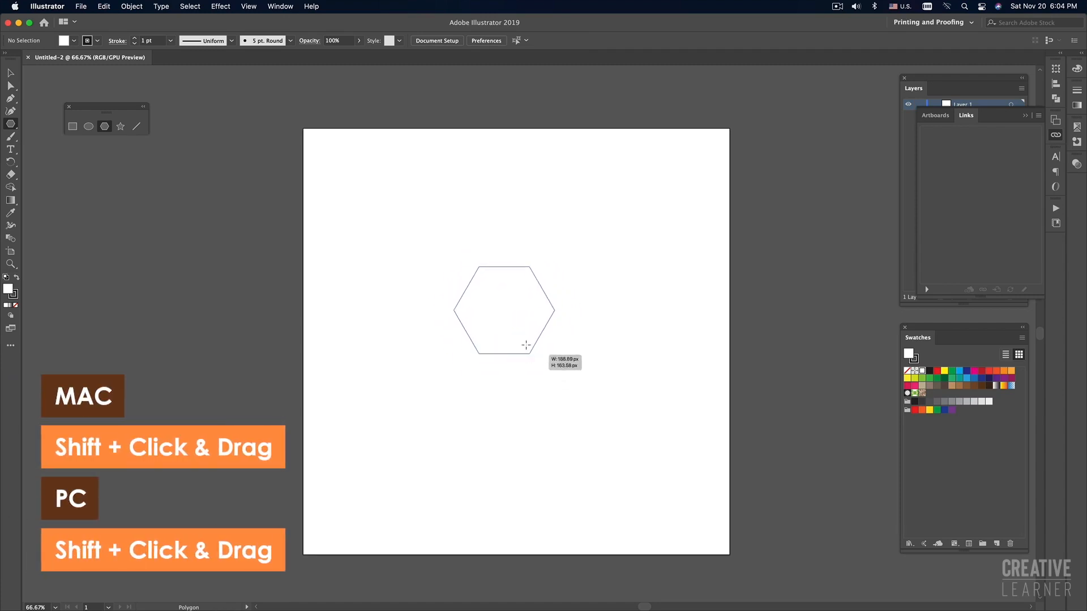
{"action": "mouse_move", "coordinate": [534, 367]}
{"action": "left_mouse_down"}
{"action": "mouse_move", "coordinate": [530, 348]}
{"action": "mouse_move", "coordinate": [535, 355]}
{"action": "left_mouse_up"}
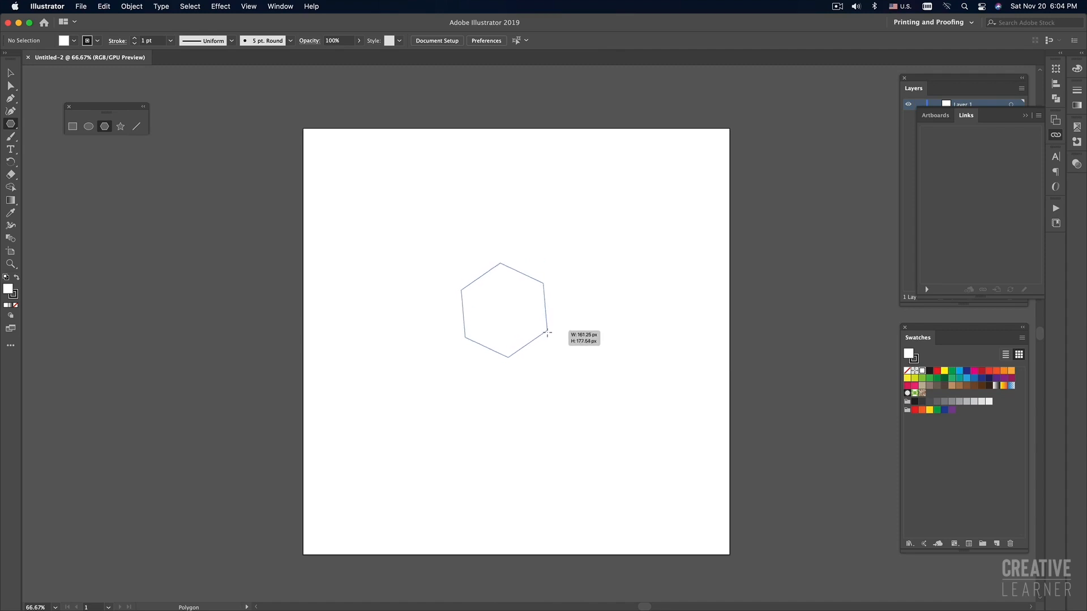
{"action": "left_click_drag", "start_coordinate": [548, 333], "coordinate": [558, 371]}
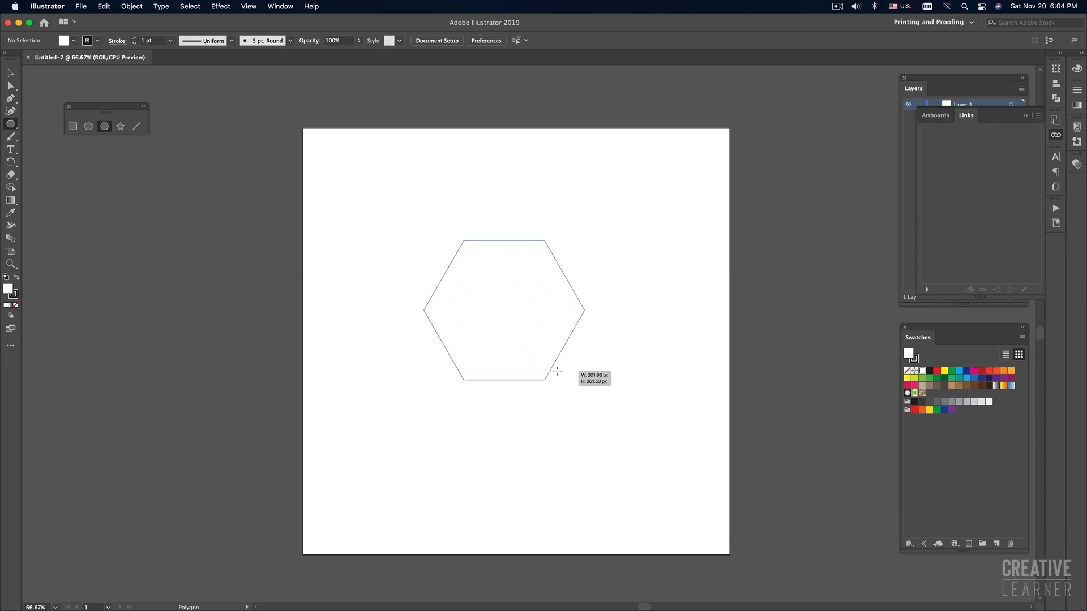
{"action": "left_click_drag", "start_coordinate": [558, 371], "coordinate": [565, 379]}
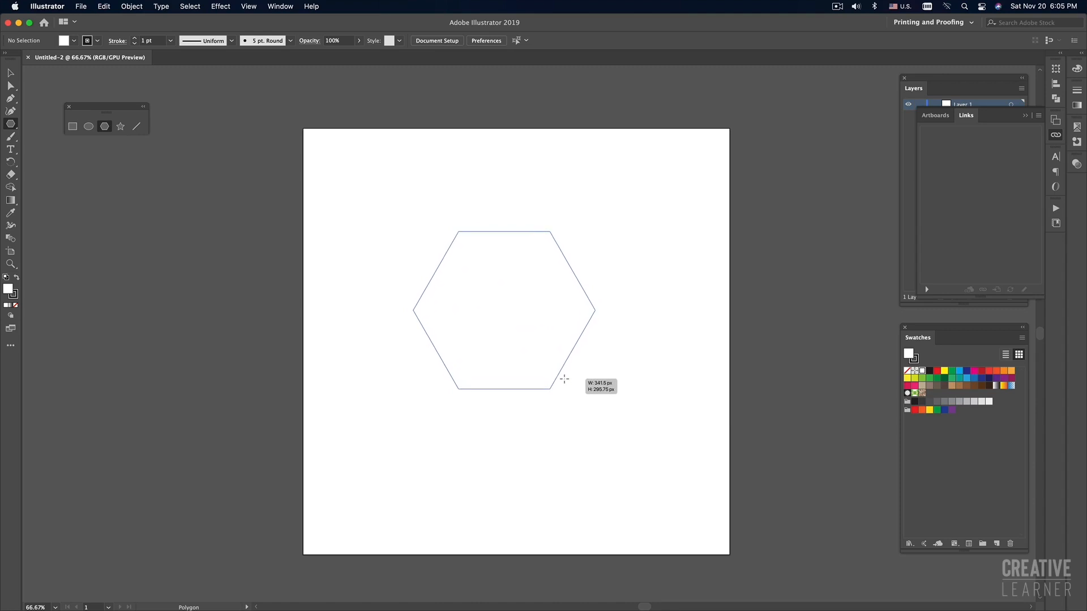
{"action": "left_click_drag", "start_coordinate": [564, 379], "coordinate": [565, 378]}
{"action": "key", "text": "v"}
{"action": "left_click", "coordinate": [637, 370]}
- Center the hexagon horizontally and vertically on the artboard
{"action": "left_click_drag", "start_coordinate": [615, 277], "coordinate": [568, 351]}
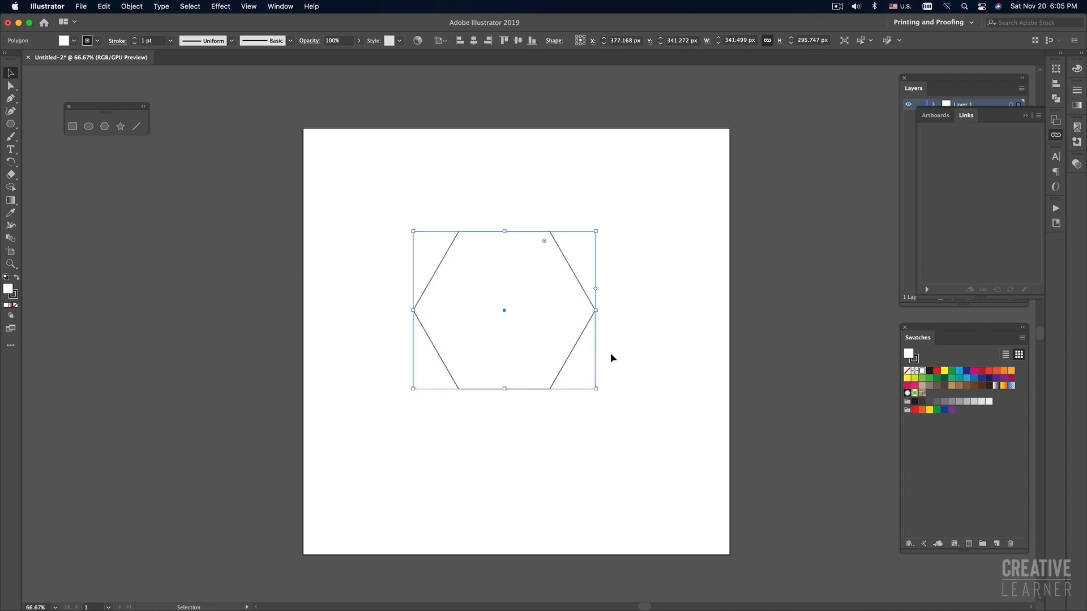
{"action": "left_click", "coordinate": [474, 40]}
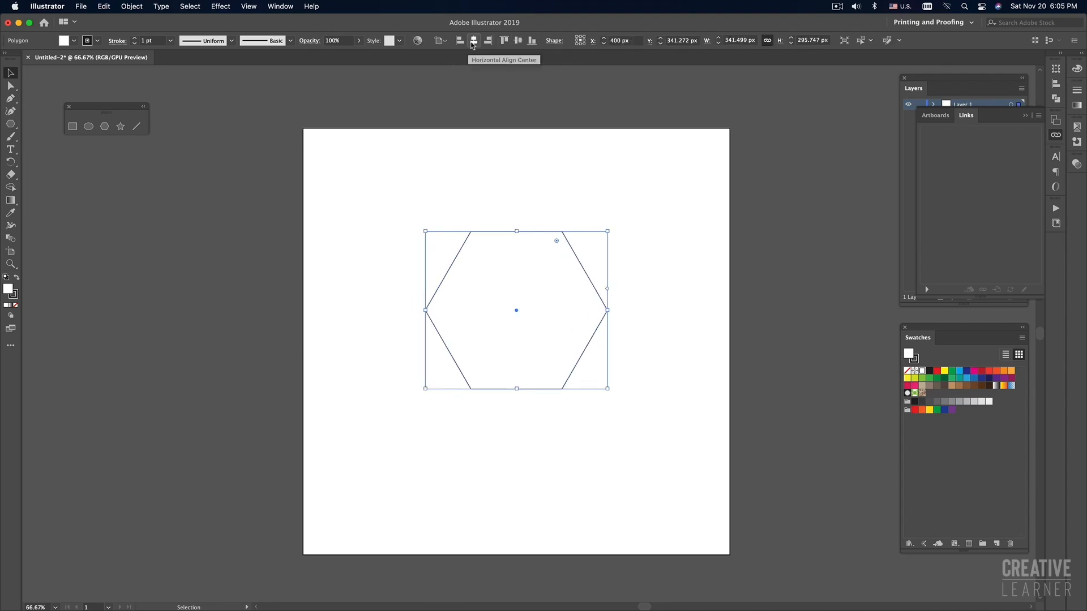
{"action": "left_click", "coordinate": [249, 8]}
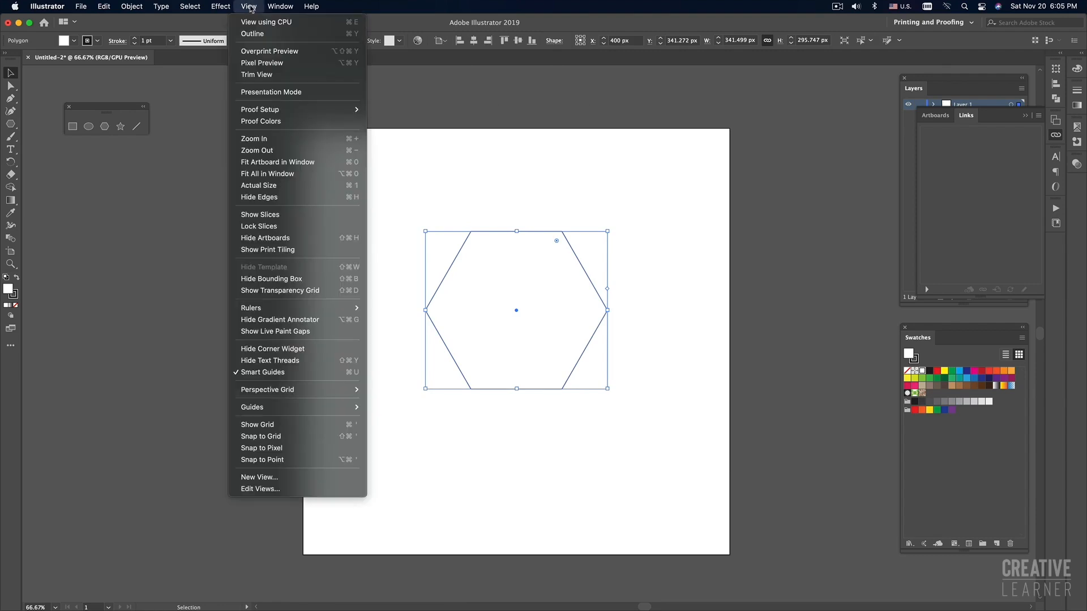
{"action": "mouse_move", "coordinate": [280, 7]}
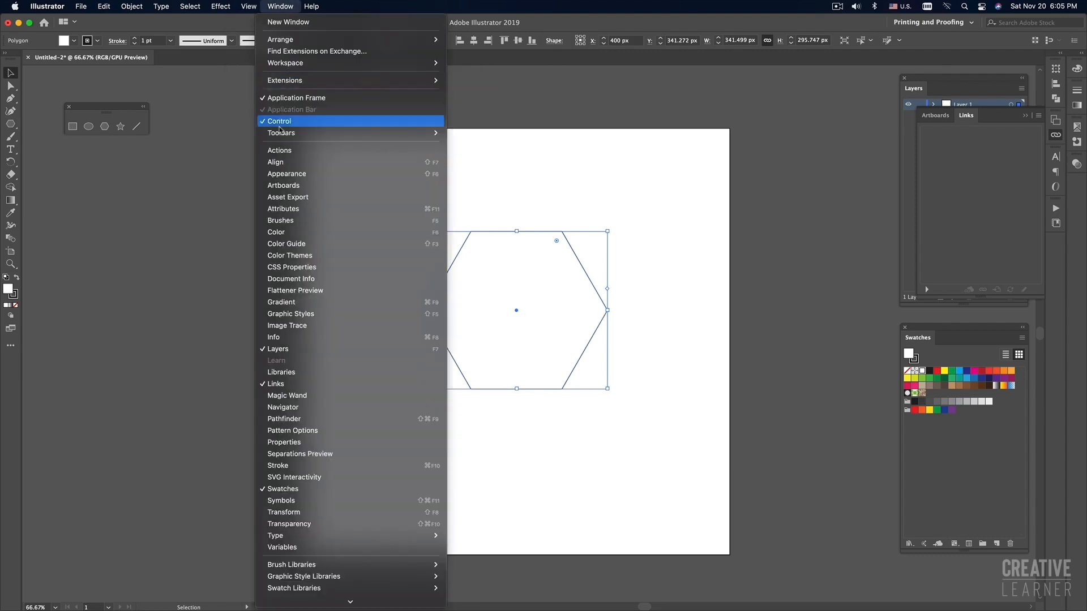
{"action": "left_click", "coordinate": [521, 161]}
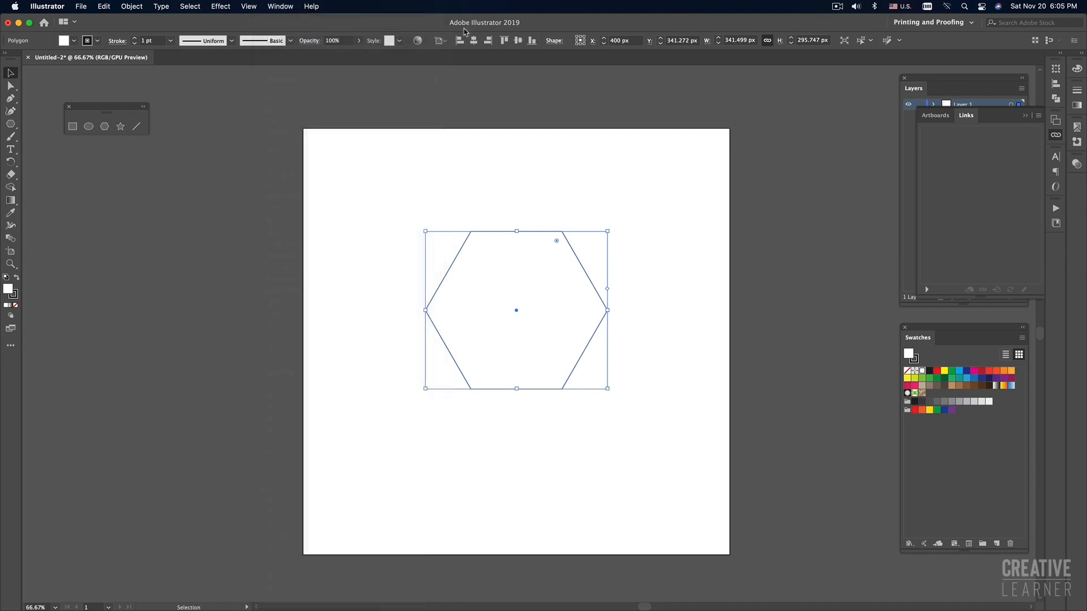
{"action": "left_click", "coordinate": [518, 40]}
{"action": "left_click", "coordinate": [542, 165]}
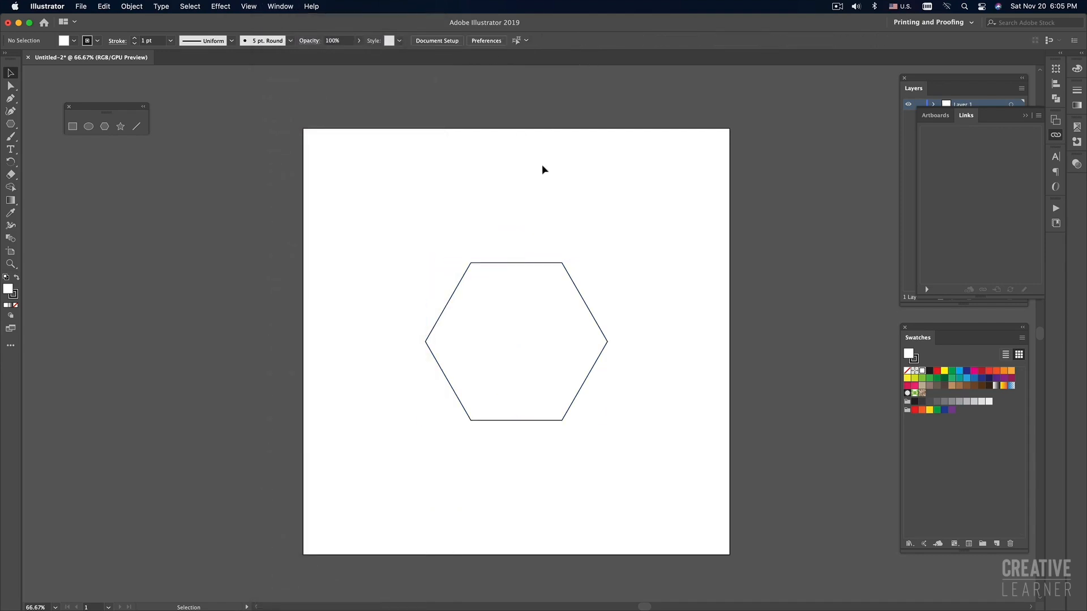
- Scale the hexagon down slightly about its center, keeping its proportions
{"action": "left_click", "coordinate": [507, 319]}
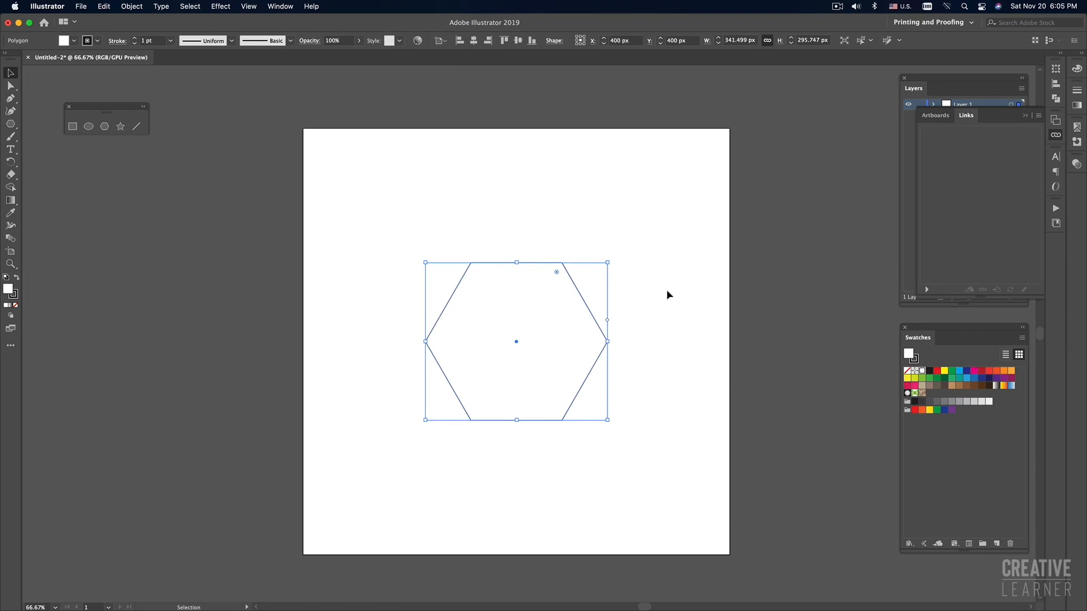
{"action": "left_click_drag", "start_coordinate": [630, 234], "coordinate": [526, 332]}
{"action": "left_click", "coordinate": [607, 240]}
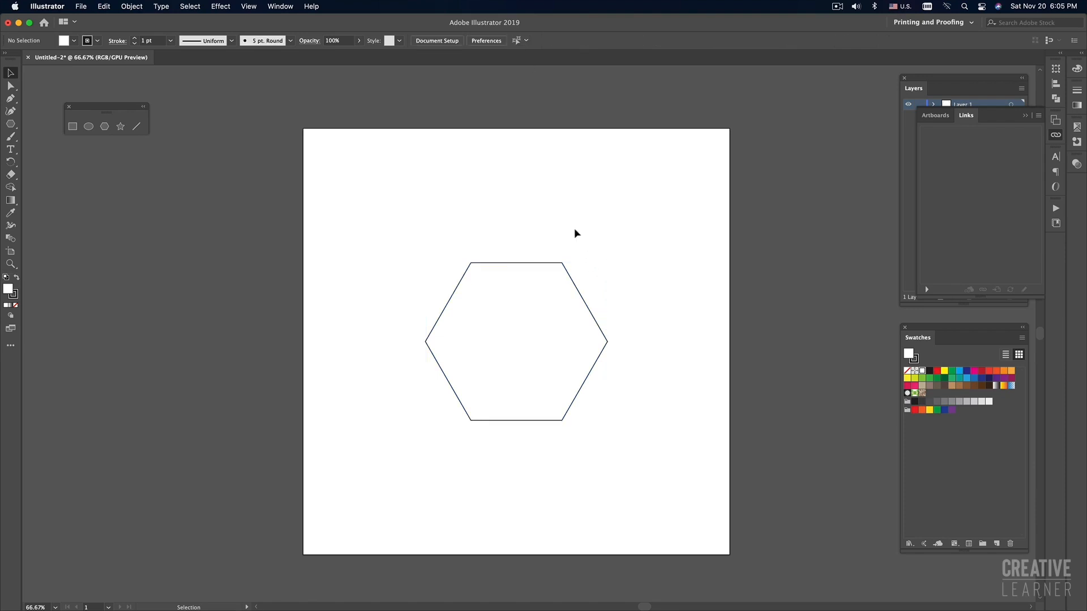
{"action": "left_click_drag", "start_coordinate": [574, 234], "coordinate": [510, 322]}
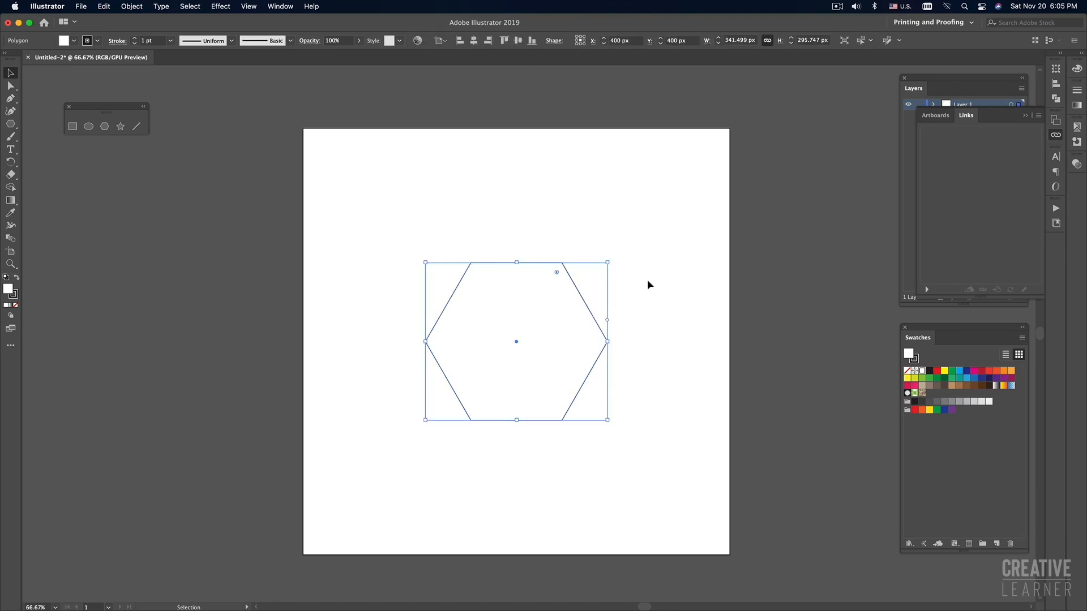
{"action": "left_click_drag", "start_coordinate": [609, 264], "coordinate": [594, 274]}
{"action": "left_click", "coordinate": [640, 270]}
- Draw a circle about 507 px in diameter around the hexagon with the Ellipse tool
{"action": "key", "text": "super+Tab"}
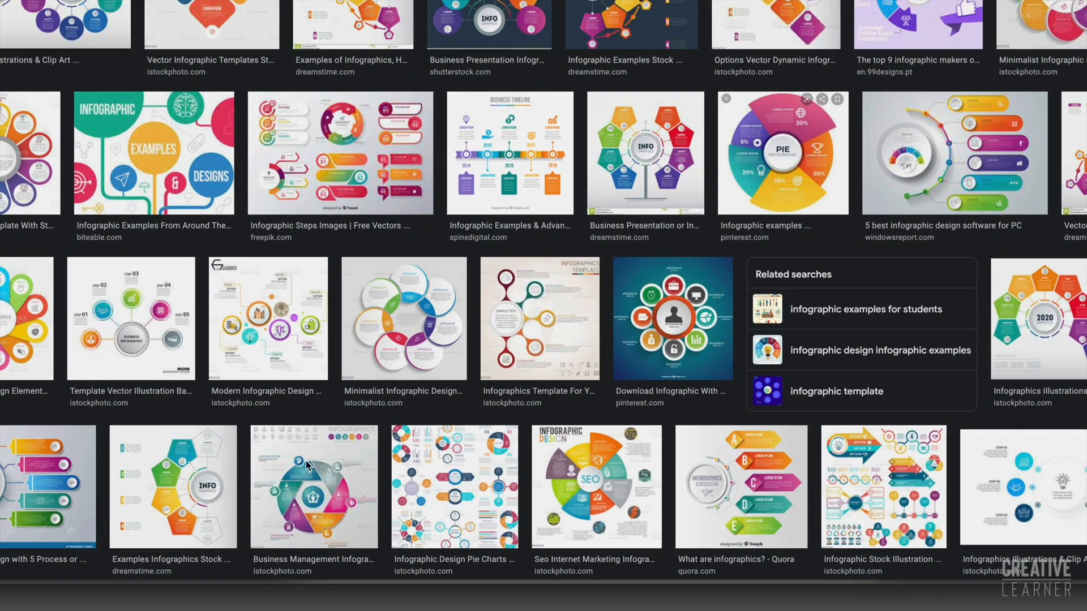
{"action": "key", "text": "super+Tab"}
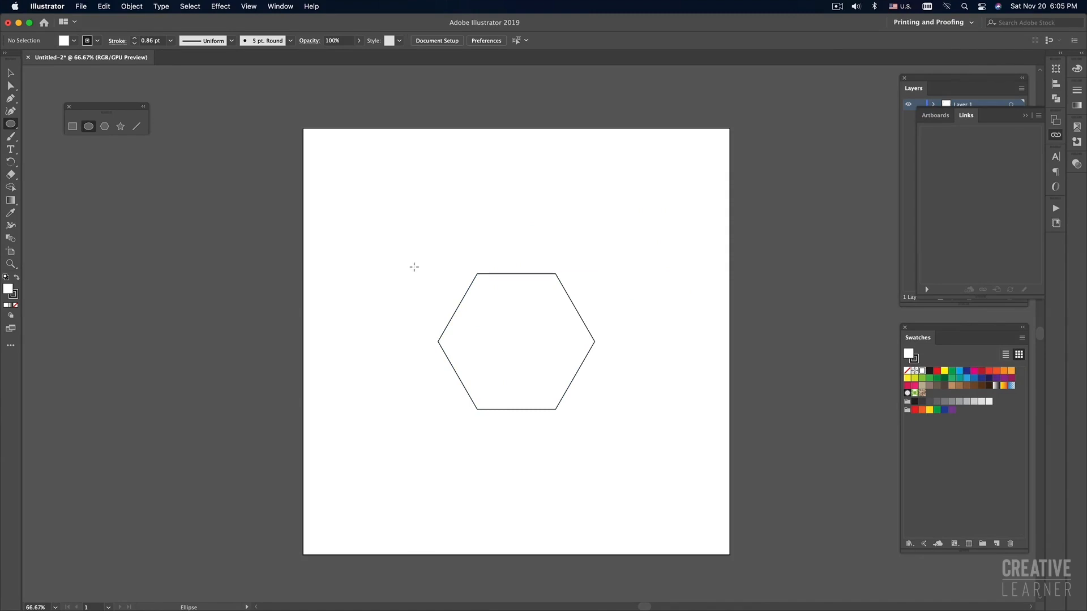
{"action": "left_click_drag", "start_coordinate": [388, 242], "coordinate": [643, 447]}
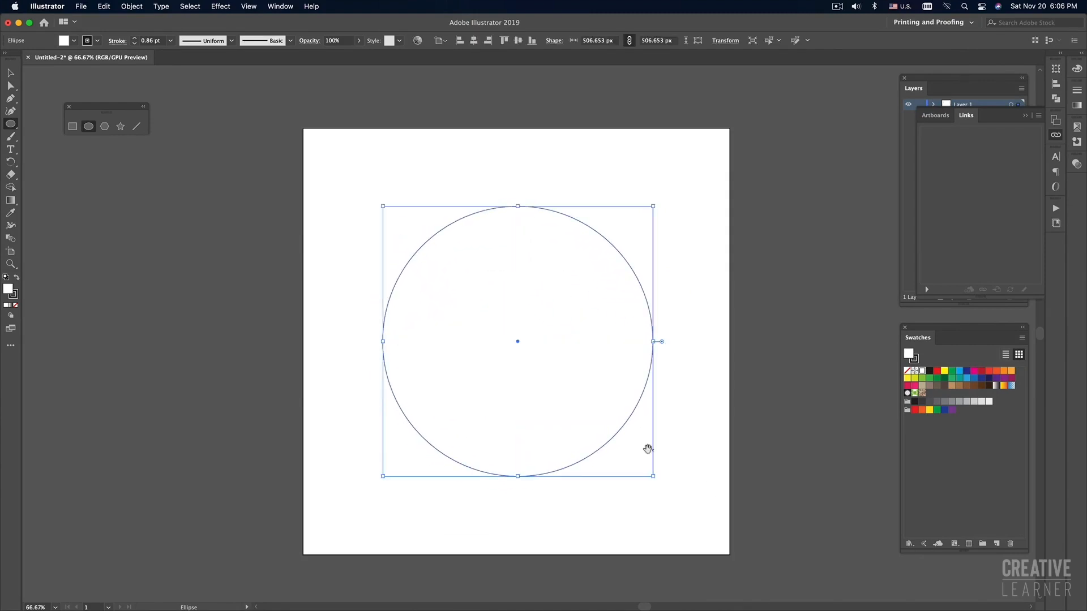
{"action": "key", "text": "v"}
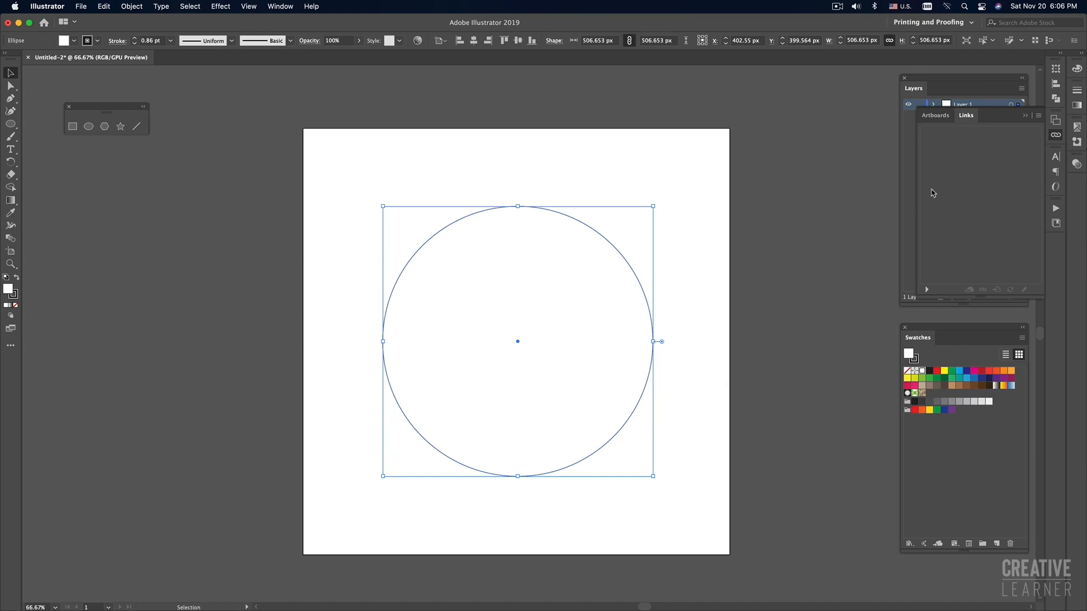
- Expand Layer 1 and move the circle beneath the hexagon in the stacking order
{"action": "left_click", "coordinate": [1025, 115]}
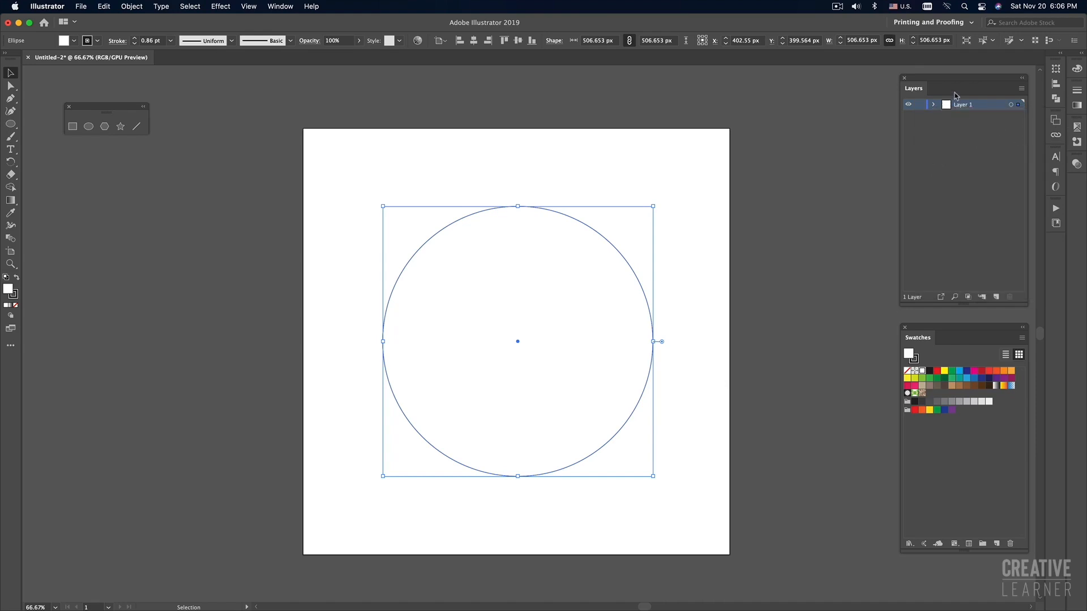
{"action": "left_click", "coordinate": [934, 104]}
{"action": "left_click_drag", "start_coordinate": [981, 118], "coordinate": [980, 132]}
{"action": "left_click", "coordinate": [674, 308]}
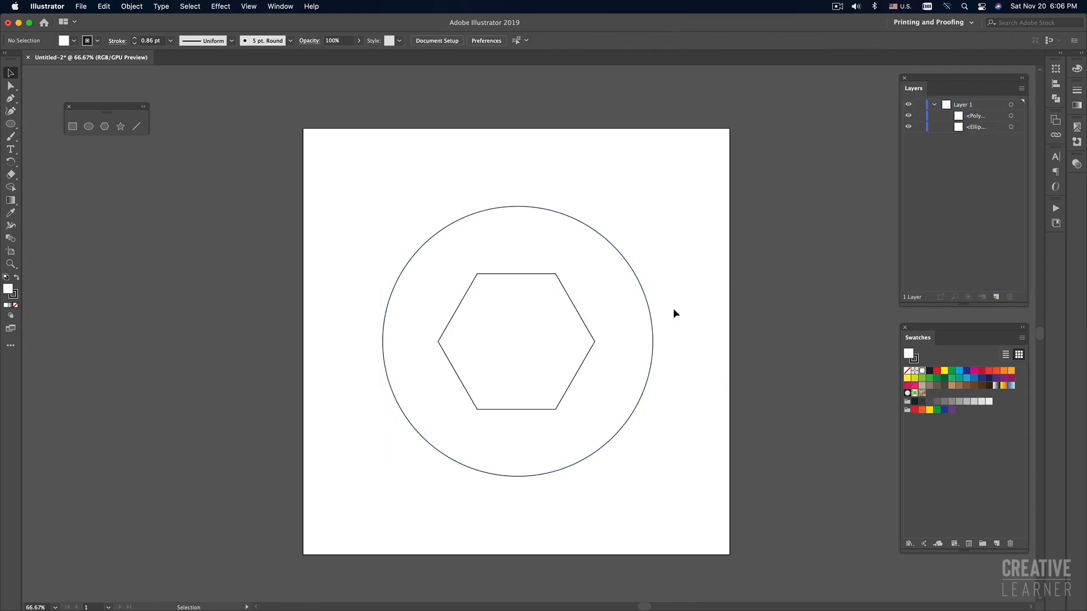
- Select the large circle and center it horizontally and vertically on the artboard
{"action": "left_click", "coordinate": [547, 353]}
{"action": "left_click", "coordinate": [698, 333]}
{"action": "left_click_drag", "start_coordinate": [654, 338], "coordinate": [657, 338]}
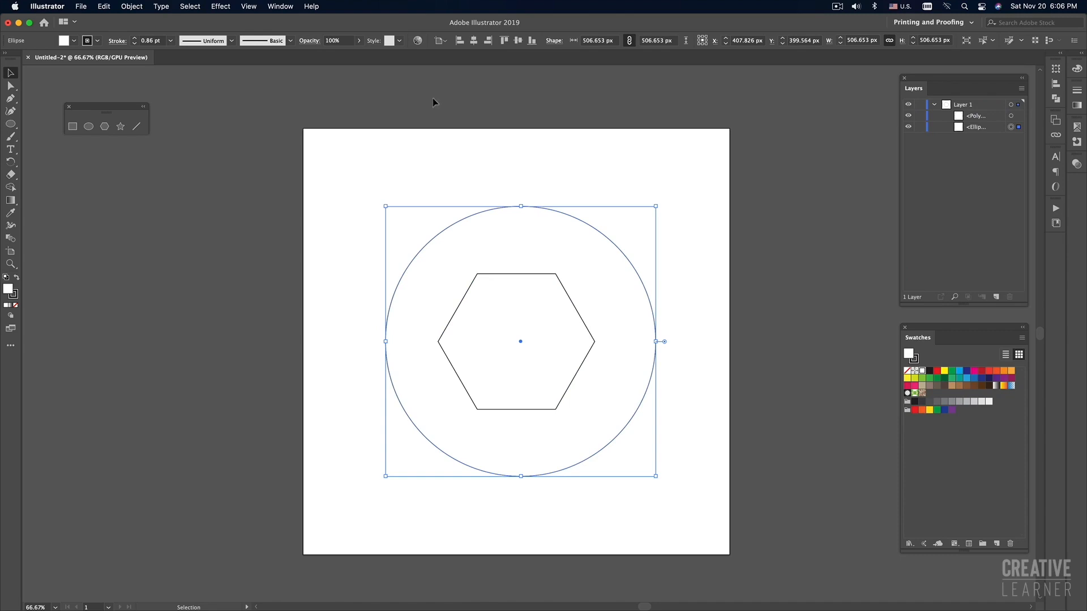
{"action": "left_click", "coordinate": [473, 41]}
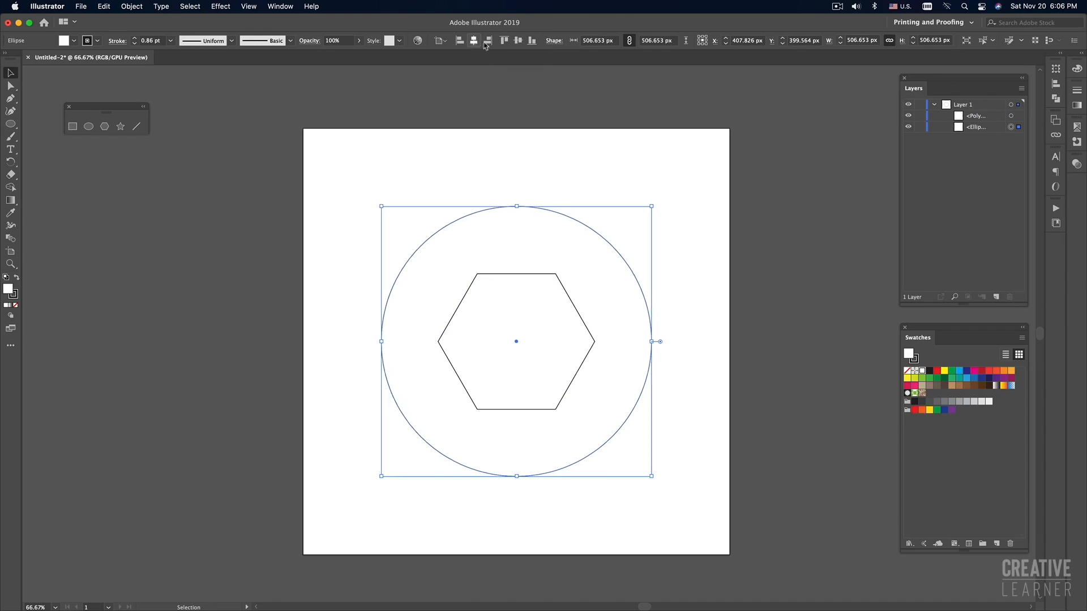
{"action": "left_click", "coordinate": [517, 43]}
{"action": "left_click", "coordinate": [540, 142]}
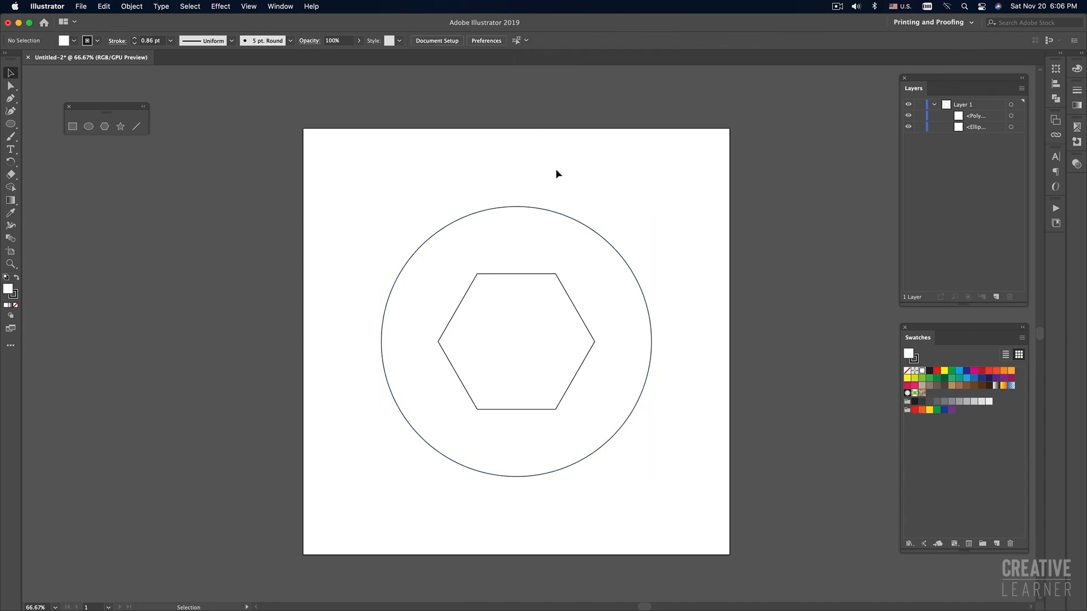
- Select the hexagon and the circle together and set the hexagon as the key object for alignment
{"action": "left_click", "coordinate": [562, 216]}
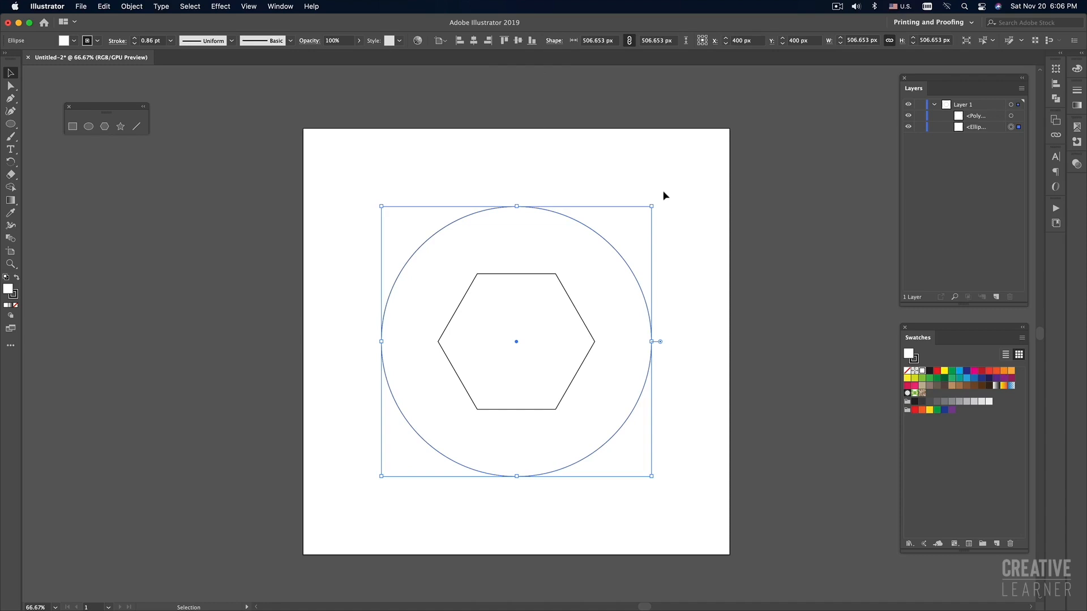
{"action": "left_click", "coordinate": [574, 183]}
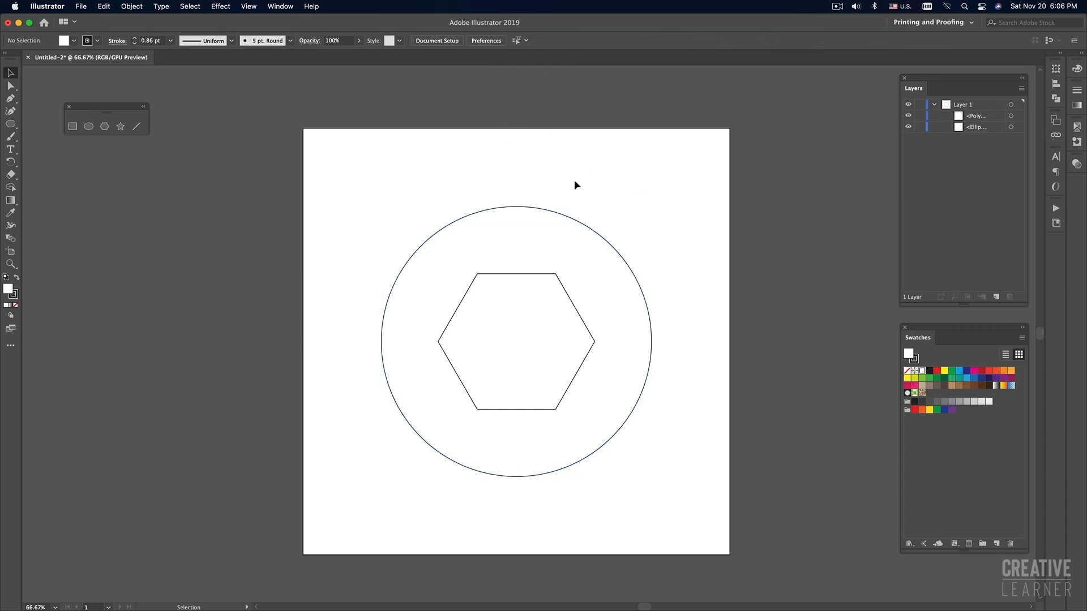
{"action": "left_click", "coordinate": [583, 318]}
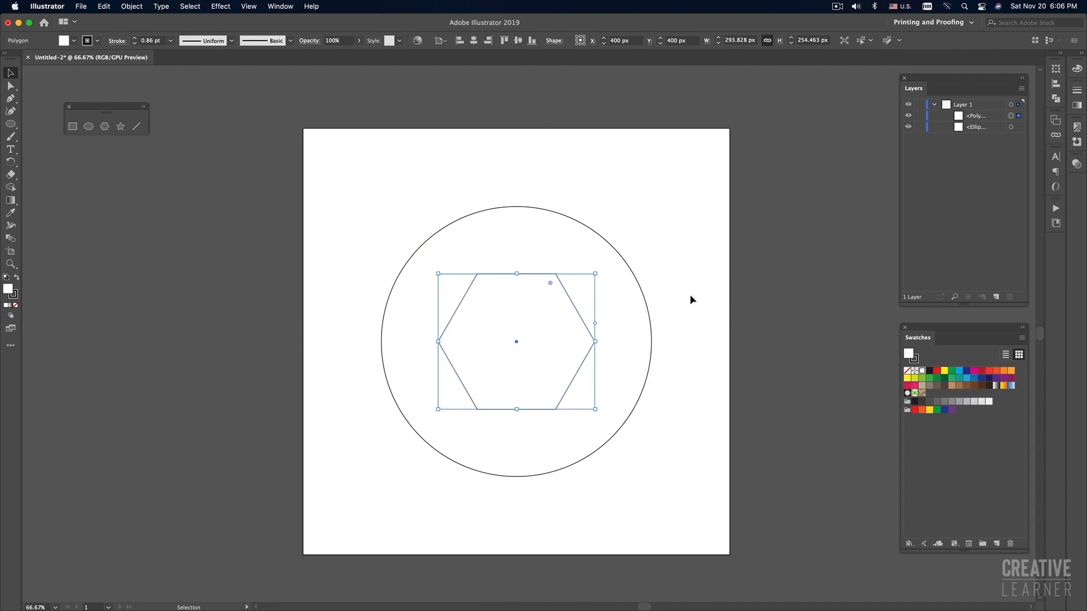
{"action": "left_click", "coordinate": [559, 195]}
{"action": "left_click", "coordinate": [561, 284]}
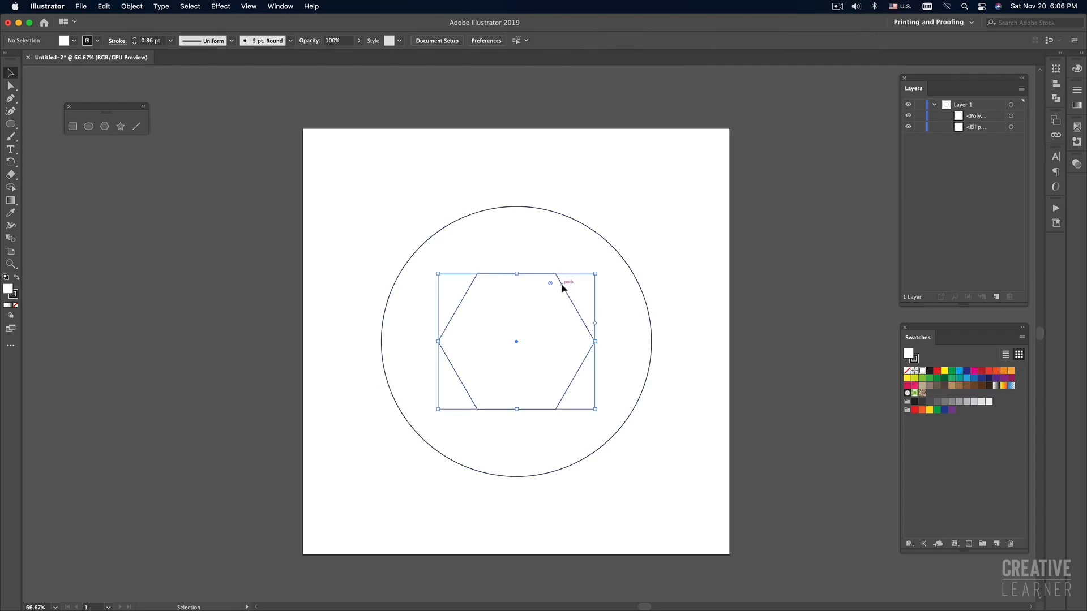
{"action": "left_click", "coordinate": [617, 253], "text": "shift"}
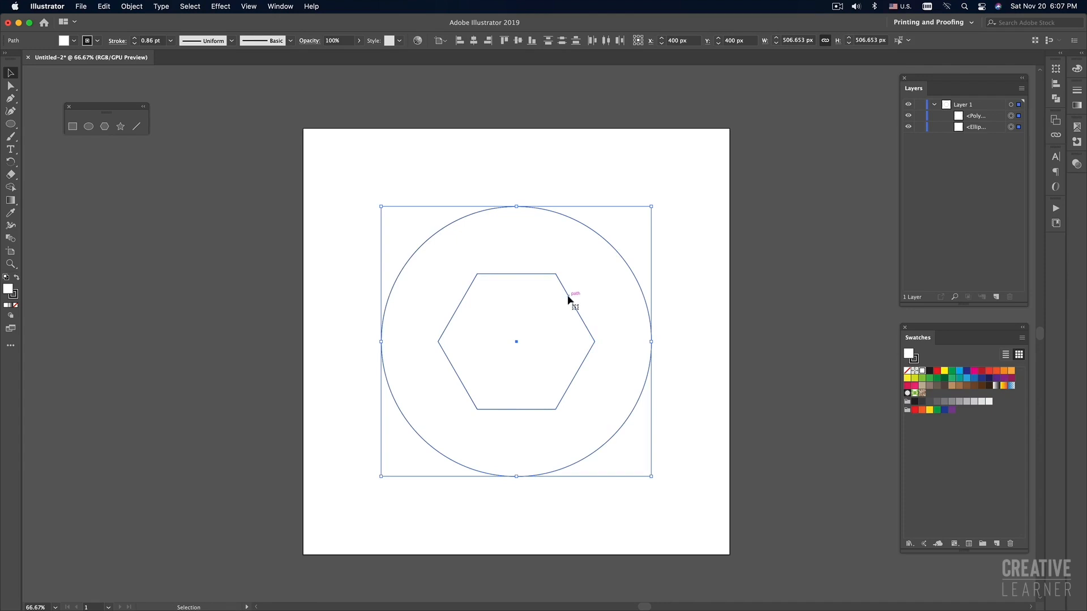
{"action": "left_click", "coordinate": [569, 298]}
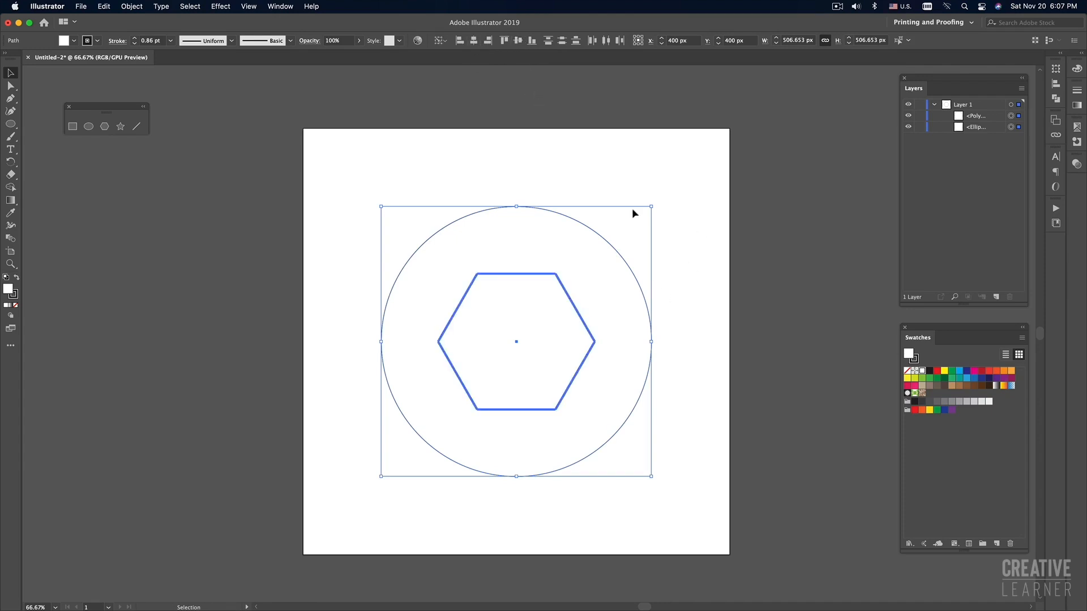
{"action": "left_click", "coordinate": [653, 189]}
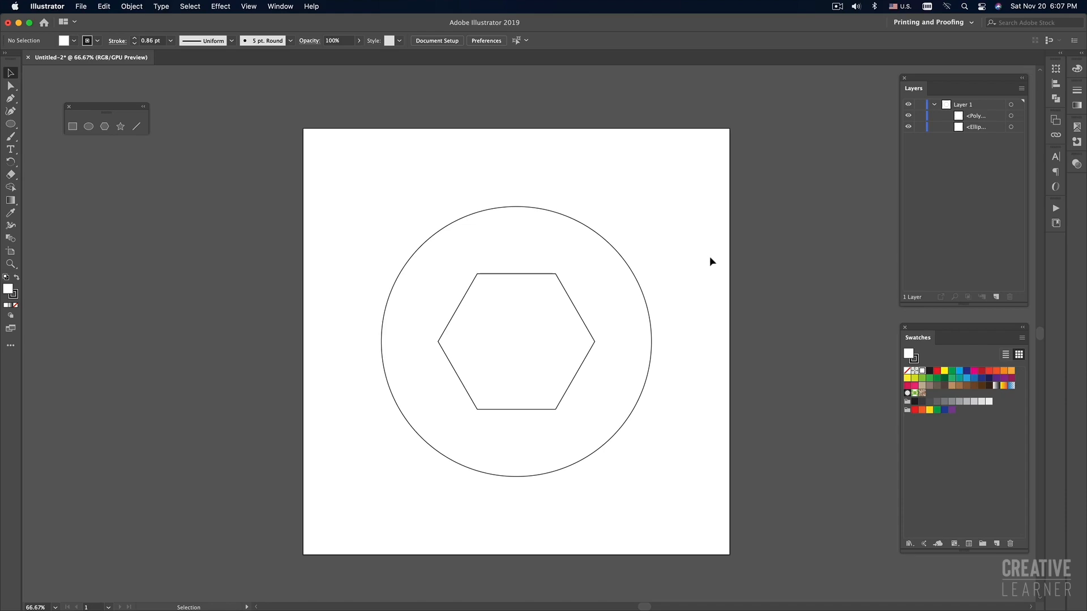
- Draw a straight diagonal line with the Pen tool from the hexagon's right corner up and outward past the circle
{"action": "key", "text": "super+Tab"}
{"action": "left_click", "coordinate": [10, 101]}
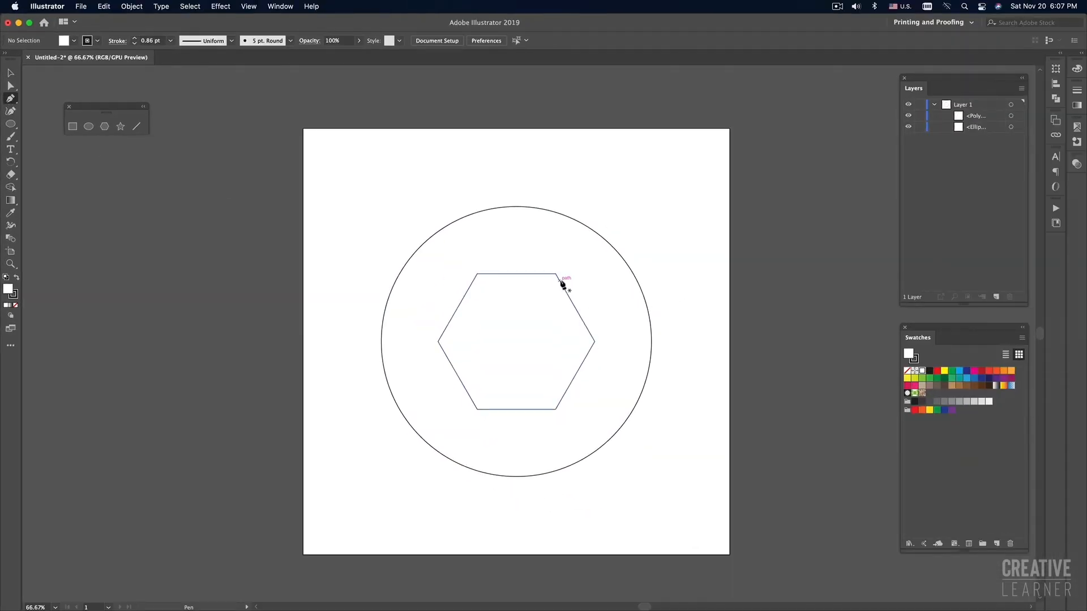
{"action": "left_click", "coordinate": [595, 342]}
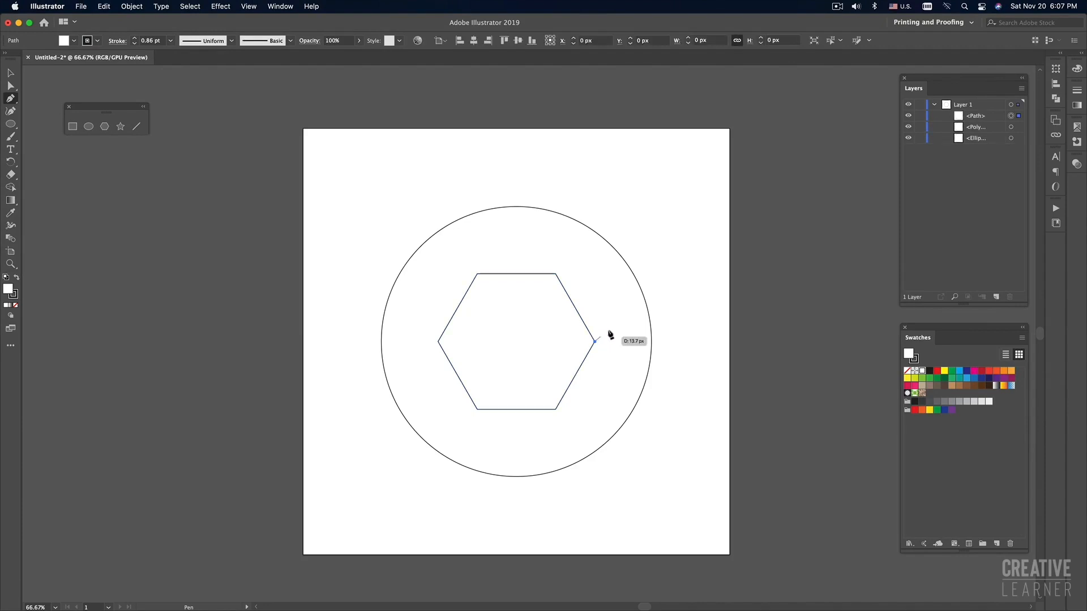
{"action": "left_click", "coordinate": [654, 247]}
{"action": "left_click", "coordinate": [697, 340], "text": "super"}
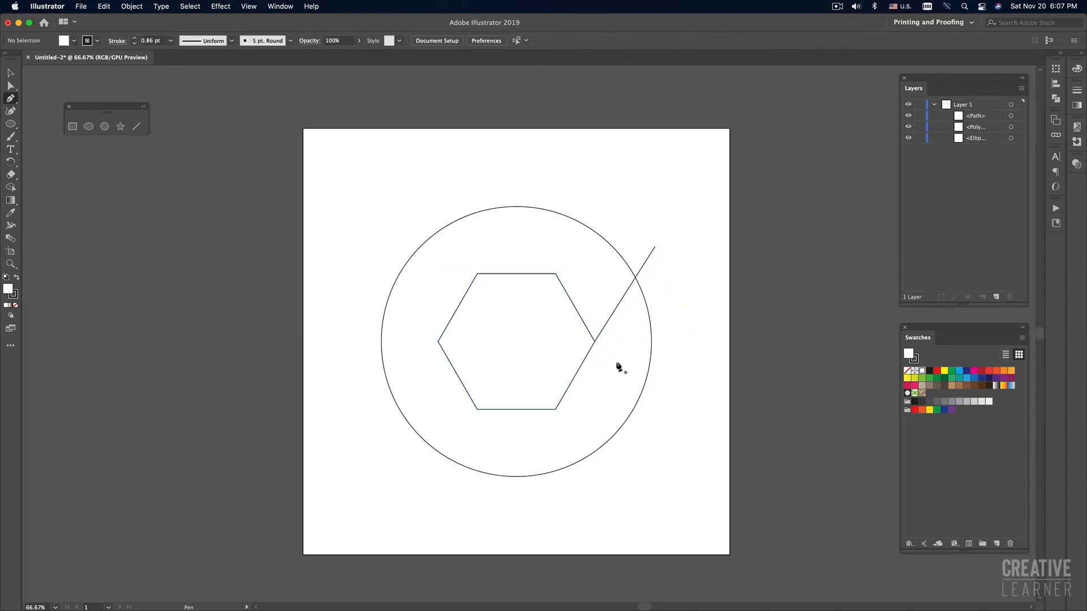
- Draw a horizontal Pen line about 222 px long from the hexagon's lower-right corner outward past the circle
{"action": "left_click", "coordinate": [556, 409]}
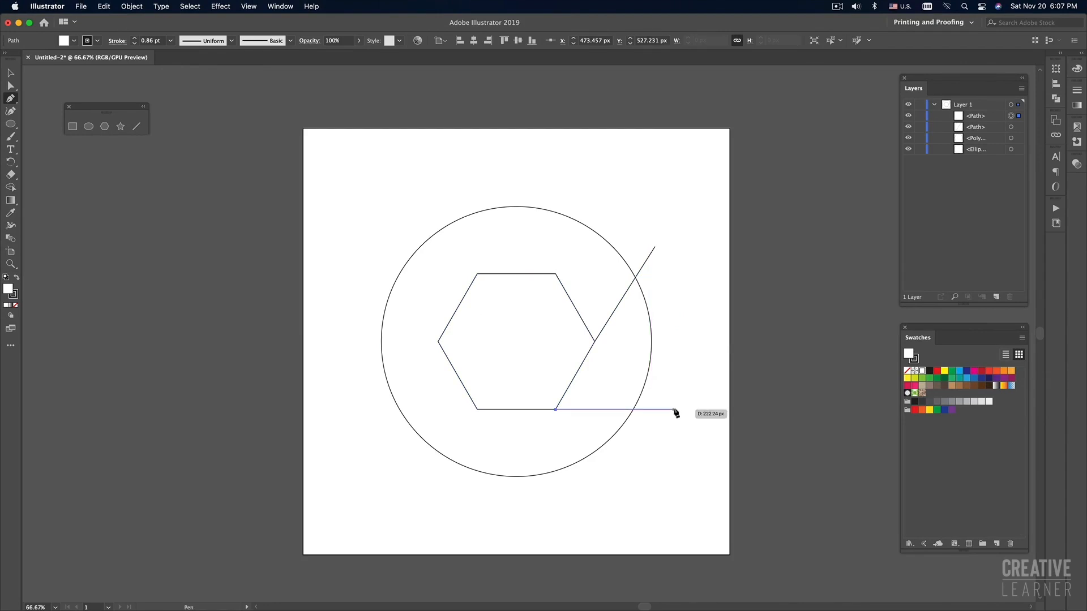
{"action": "left_click", "coordinate": [674, 409]}
{"action": "key", "text": "v"}
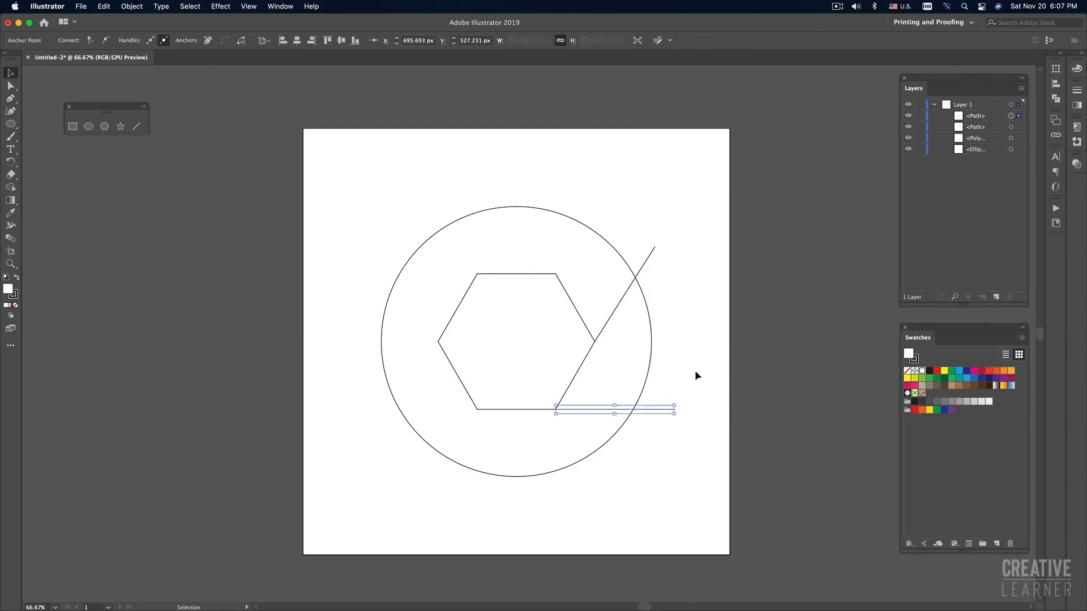
{"action": "left_click", "coordinate": [693, 385]}
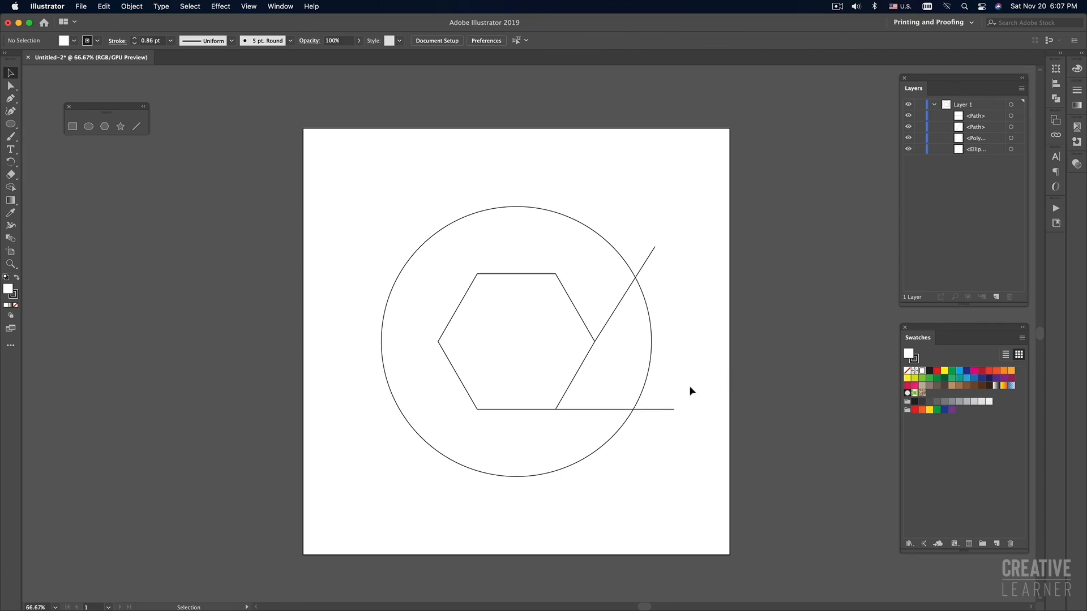
- Undo the Pen lines started from the hexagon's corners
{"action": "left_click", "coordinate": [669, 409]}
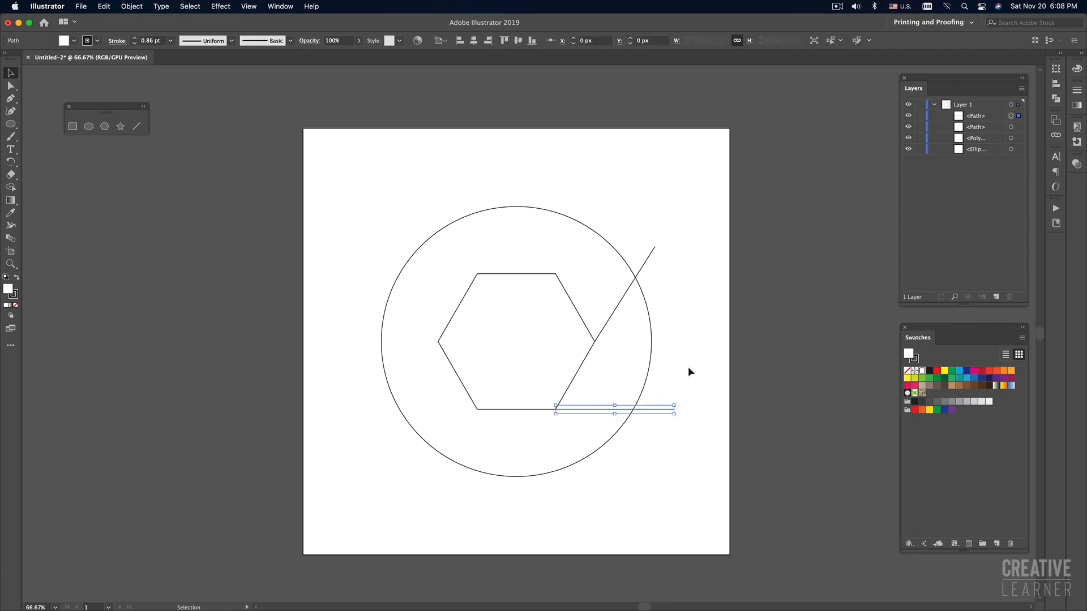
{"action": "left_click", "coordinate": [669, 336]}
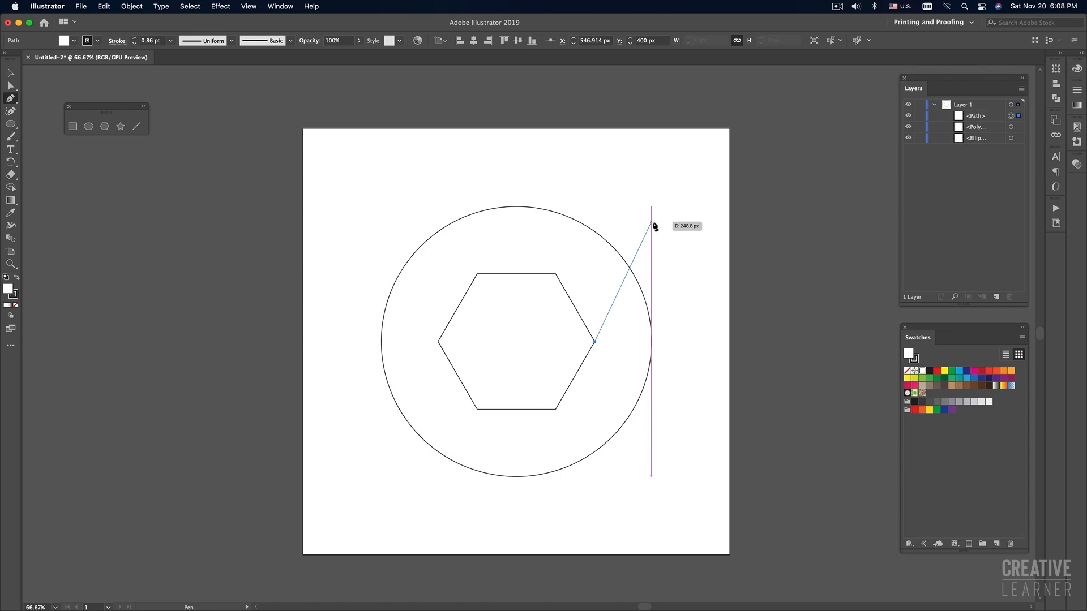
{"action": "key", "text": "super+z"}
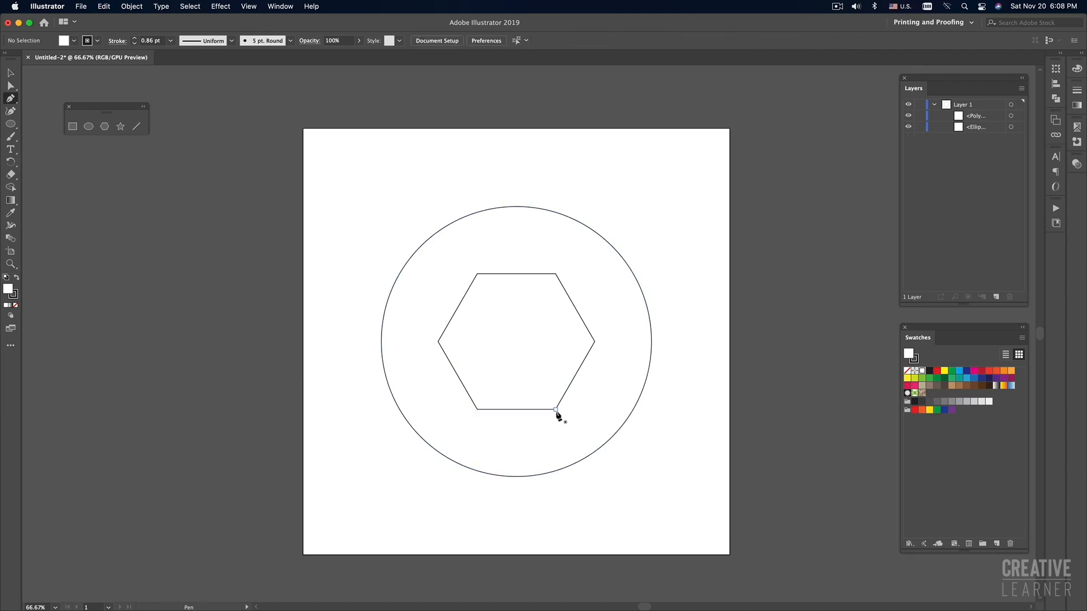
- Draw a horizontal line from the hexagon's lower-right corner past the circle with the Pen tool and deselect it
{"action": "left_click", "coordinate": [556, 409]}
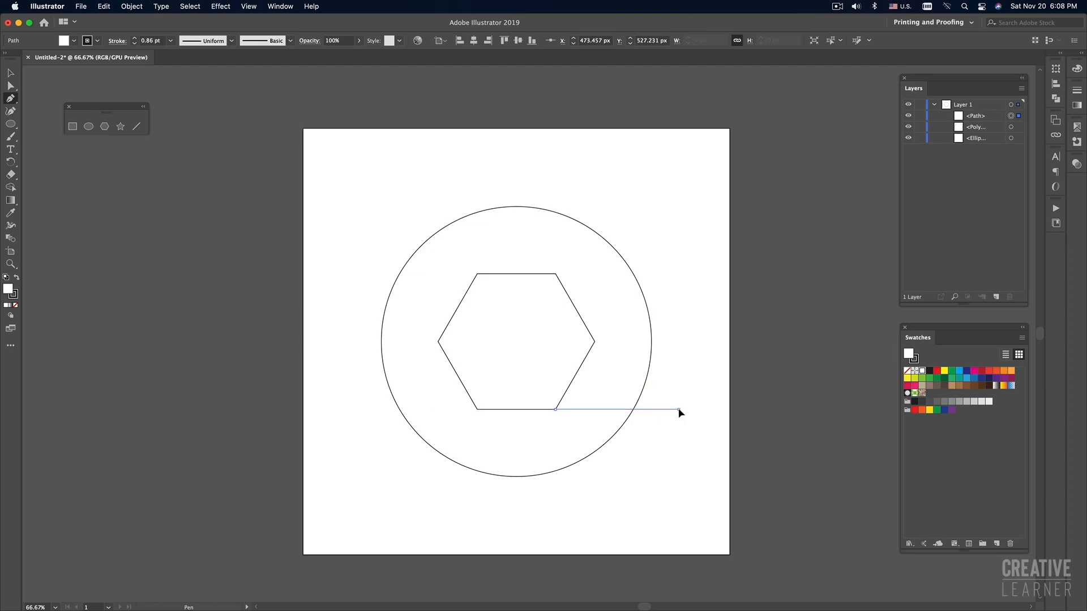
{"action": "left_click", "coordinate": [679, 410]}
{"action": "key", "text": "v"}
{"action": "left_click", "coordinate": [679, 443]}
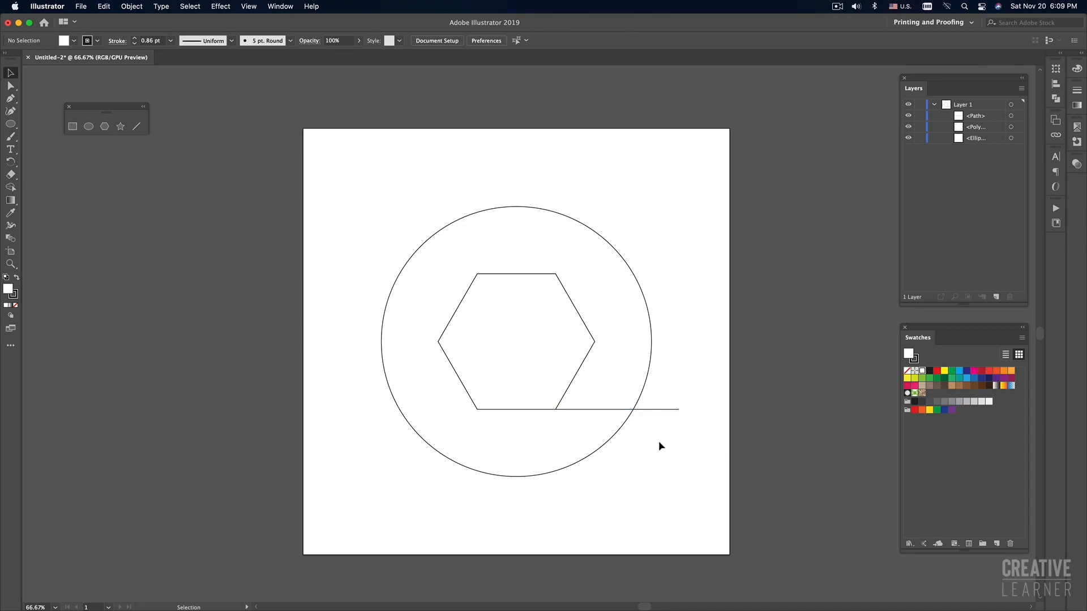
{"action": "key", "text": "p"}
{"action": "key", "text": "super+Tab"}
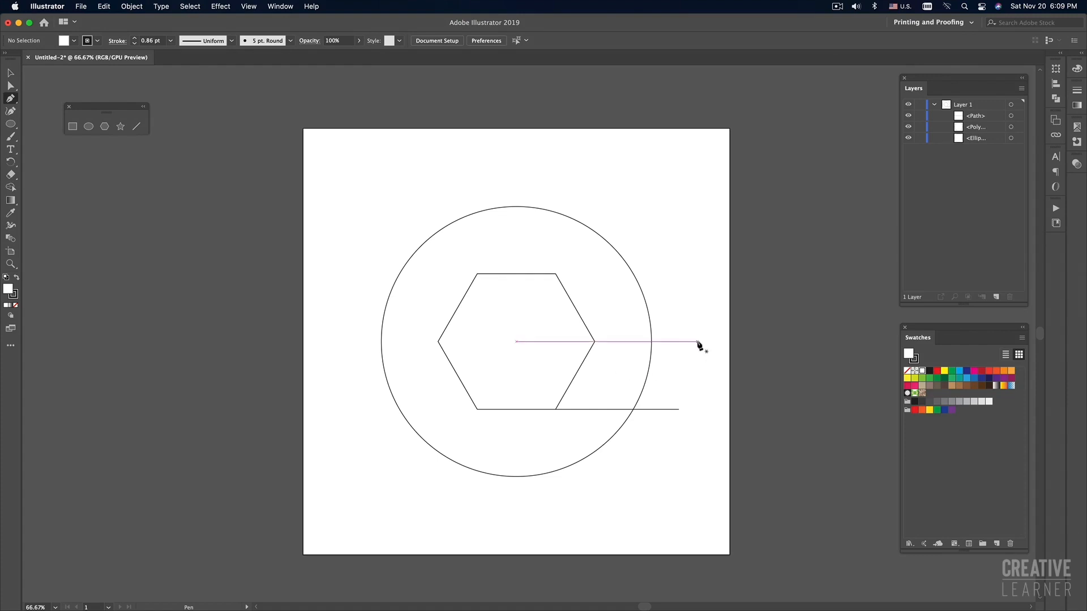
{"action": "left_click", "coordinate": [595, 341]}
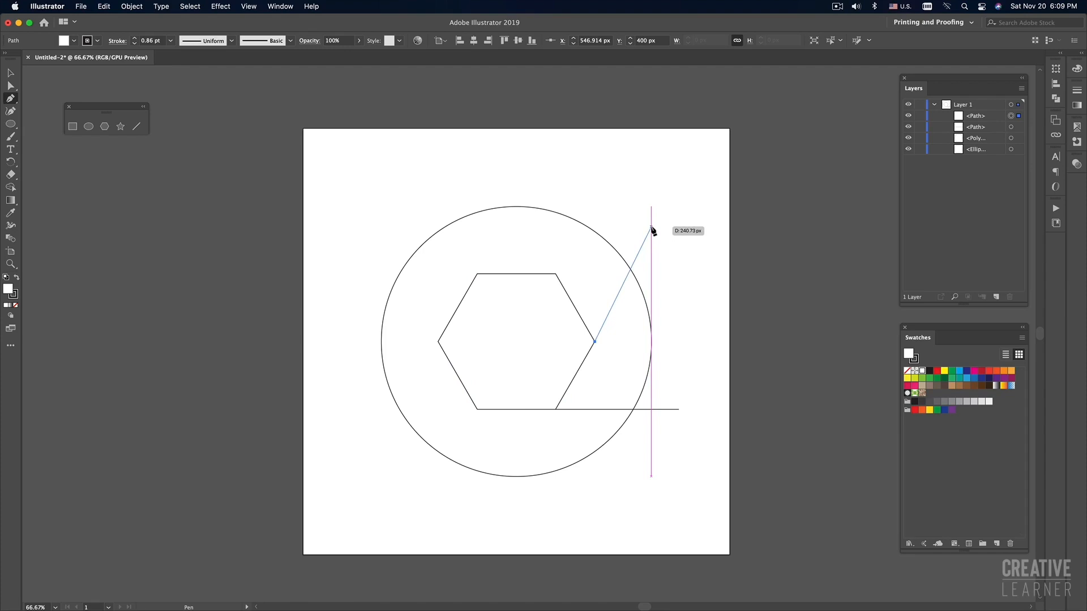
{"action": "key", "text": "super+z"}
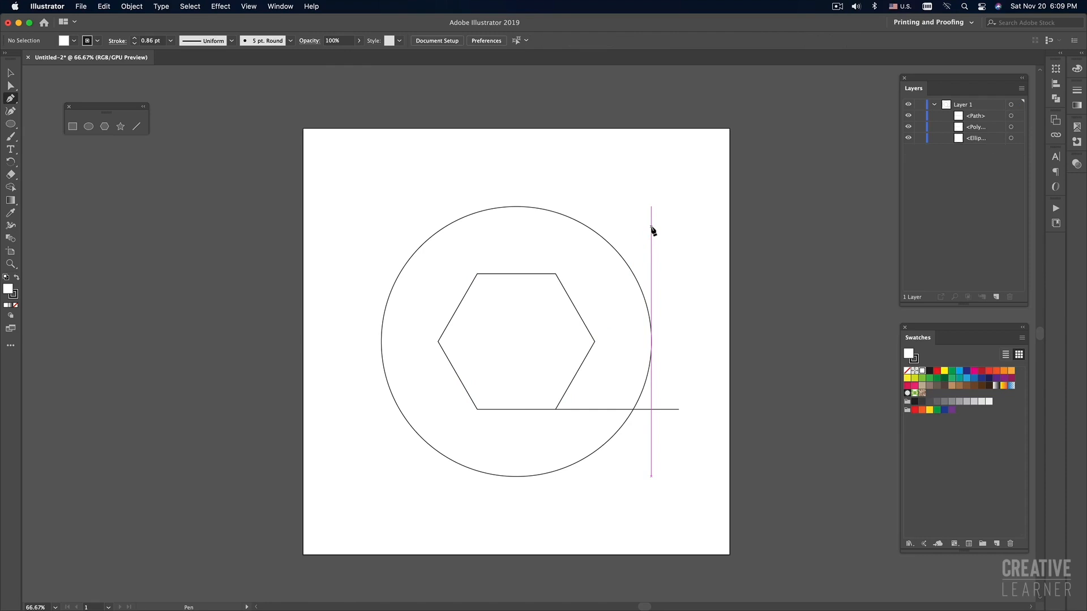
- Delete the horizontal line extending from the hexagon's lower-right corner
{"action": "key", "text": "a"}
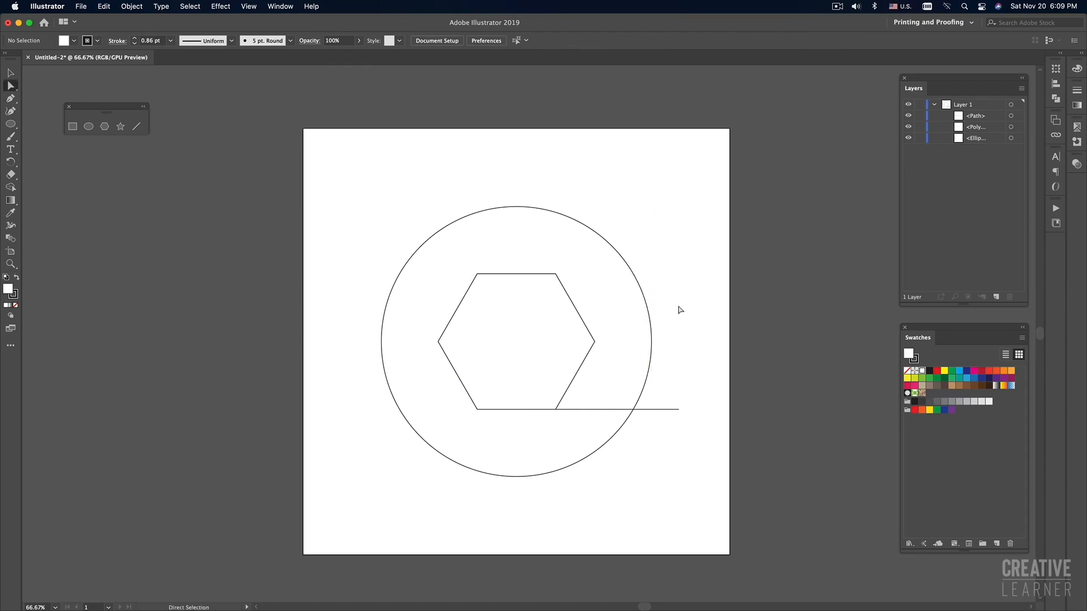
{"action": "key", "text": "v"}
{"action": "left_click", "coordinate": [660, 411]}
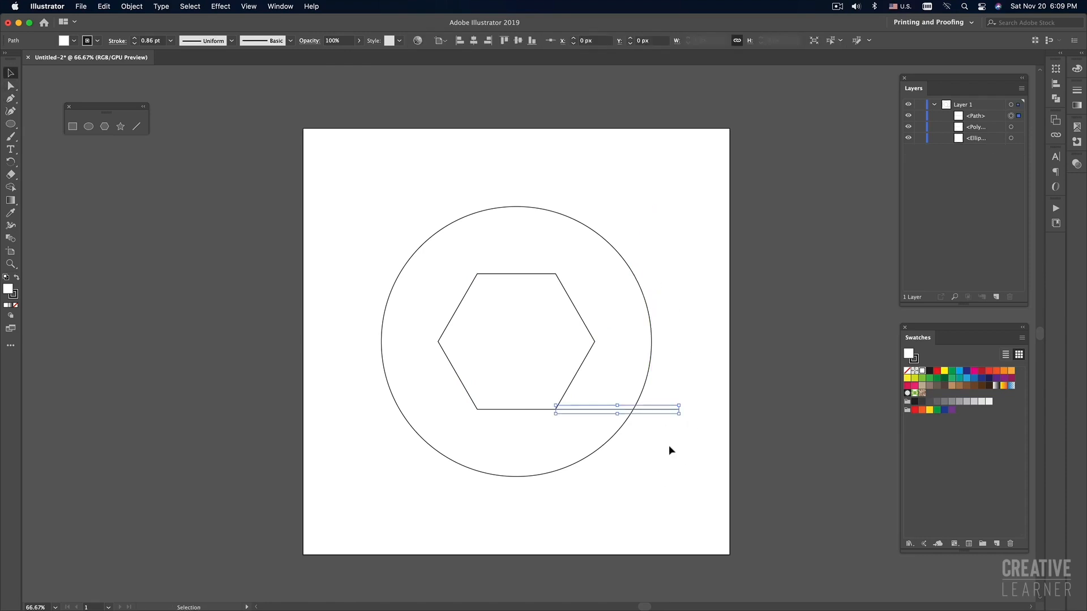
{"action": "key", "text": "Delete"}
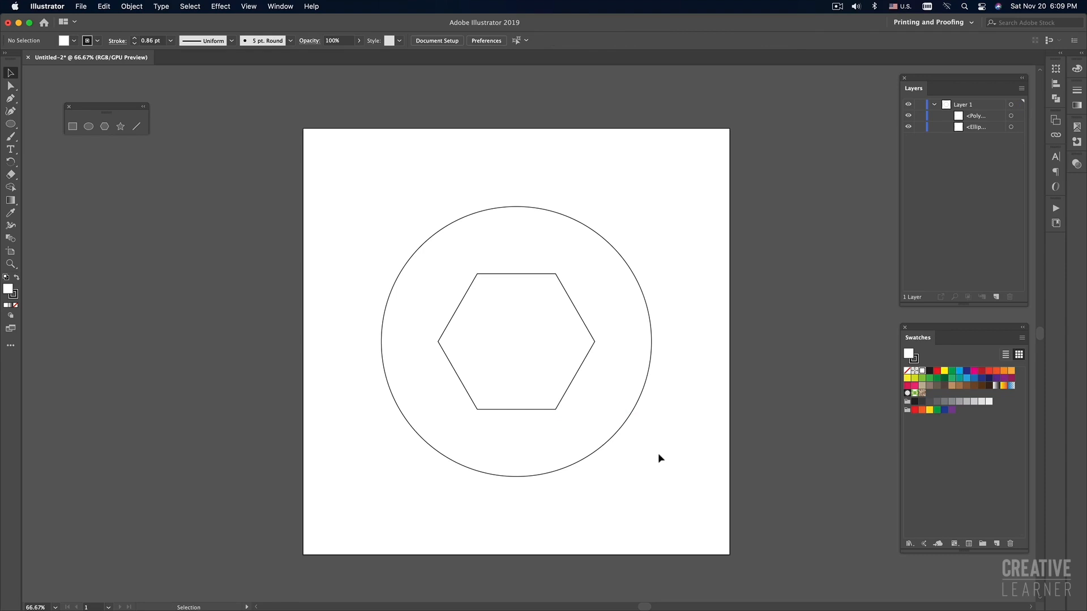
- Select the hexagon and examine its stroke and fill swatches
{"action": "key", "text": "a"}
{"action": "key", "text": "v"}
{"action": "left_click", "coordinate": [575, 382]}
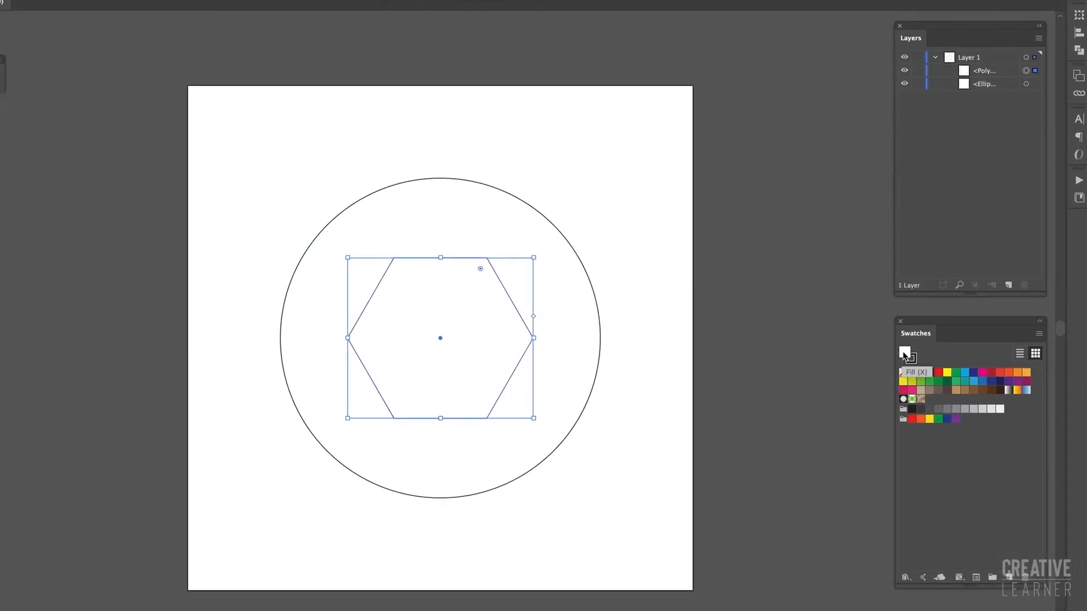
{"action": "left_click", "coordinate": [913, 361]}
{"action": "left_click", "coordinate": [905, 352]}
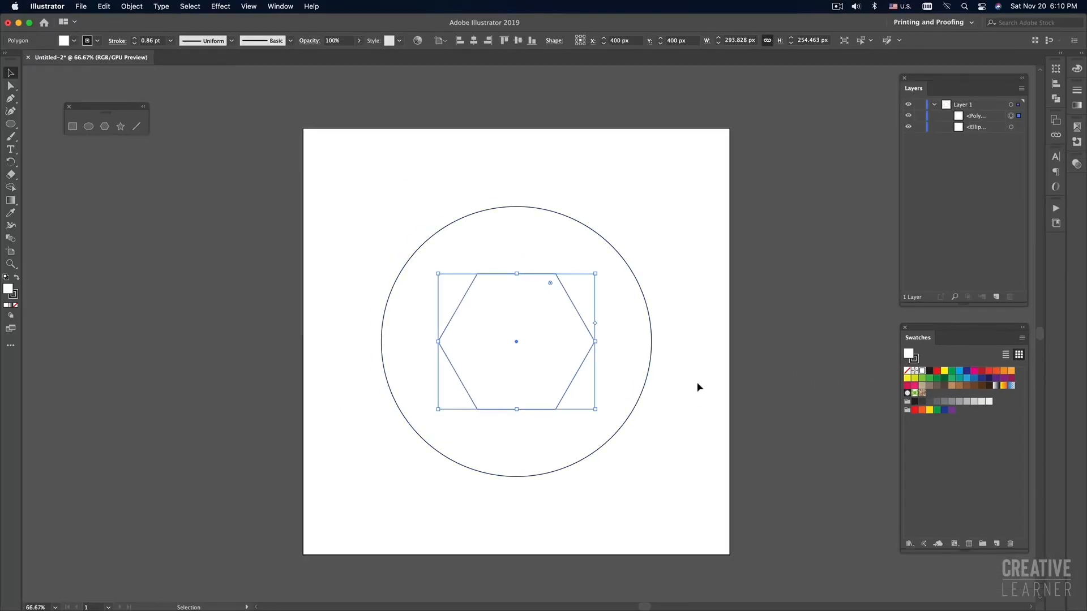
- Try moving the hexagon's lower-right edge with Direct Selection in Outline view, undo it, and return to Preview view
{"action": "key", "text": "super"}
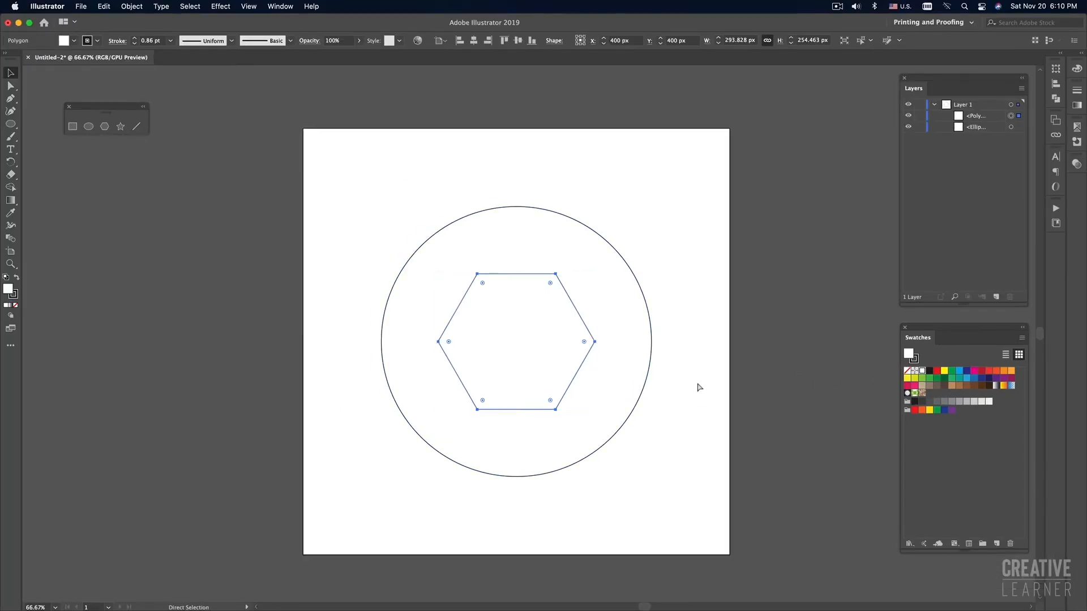
{"action": "key", "text": "super+y"}
{"action": "left_click", "coordinate": [697, 381]}
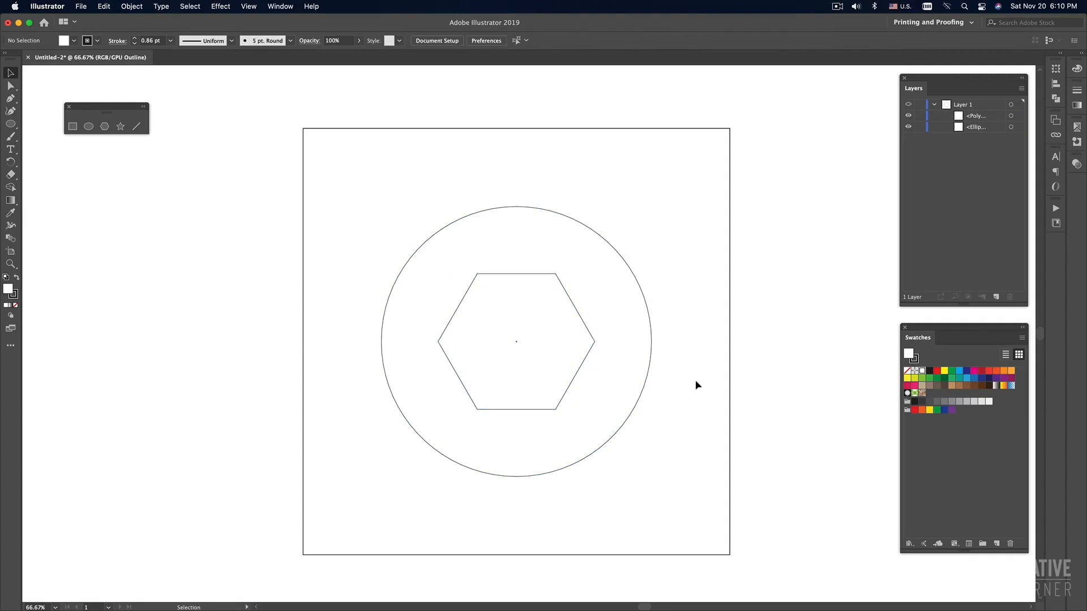
{"action": "key", "text": "a"}
{"action": "left_click", "coordinate": [583, 370]}
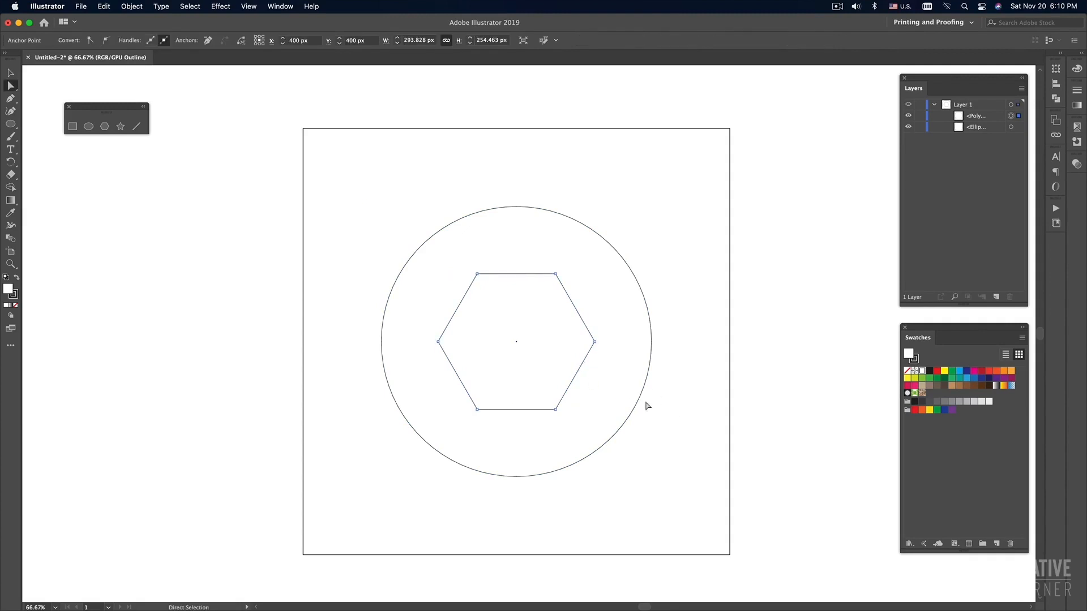
{"action": "left_click_drag", "start_coordinate": [578, 375], "coordinate": [602, 385]}
{"action": "key", "text": "super+z"}
{"action": "left_click", "coordinate": [695, 427]}
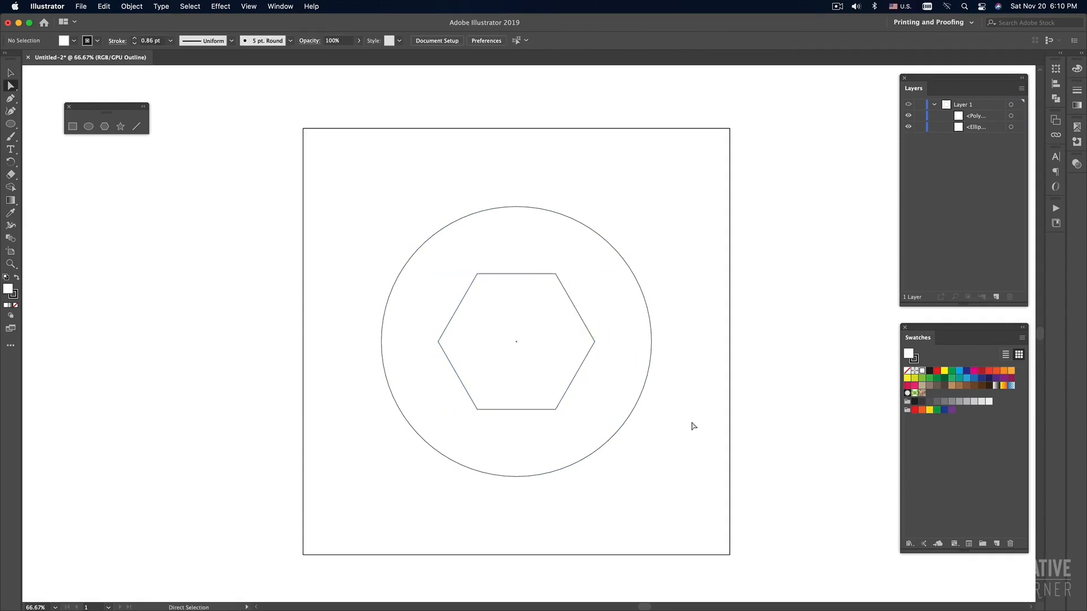
{"action": "key", "text": "super+y"}
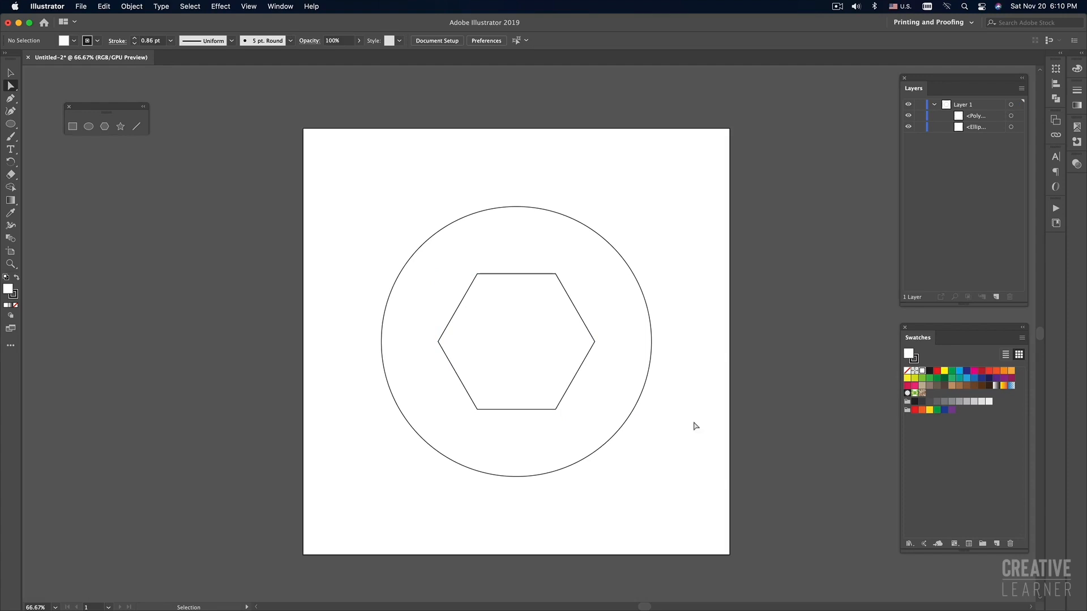
- Try moving the hexagon's right corner outward with Direct Selection in Preview view and undo the move
{"action": "left_click", "coordinate": [578, 371]}
{"action": "left_click_drag", "start_coordinate": [594, 342], "coordinate": [636, 355]}
{"action": "key", "text": "super+z"}
{"action": "left_click", "coordinate": [683, 381]}
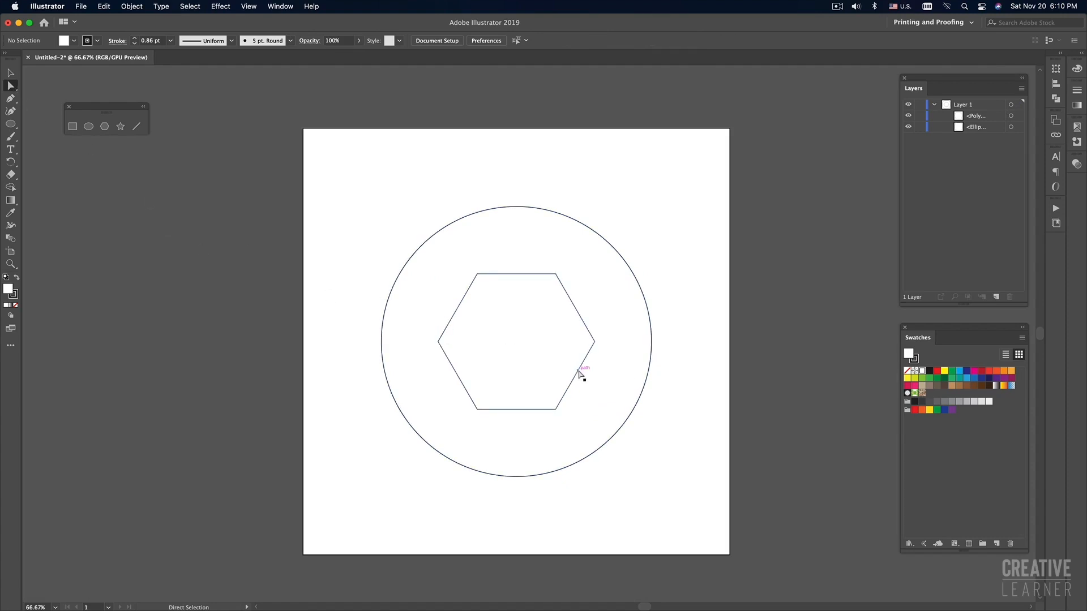
- Copy the hexagon's right corner with its two adjoining edges using Direct Selection and place the pasted path outside the artboard, right of the circle
{"action": "left_click", "coordinate": [595, 342]}
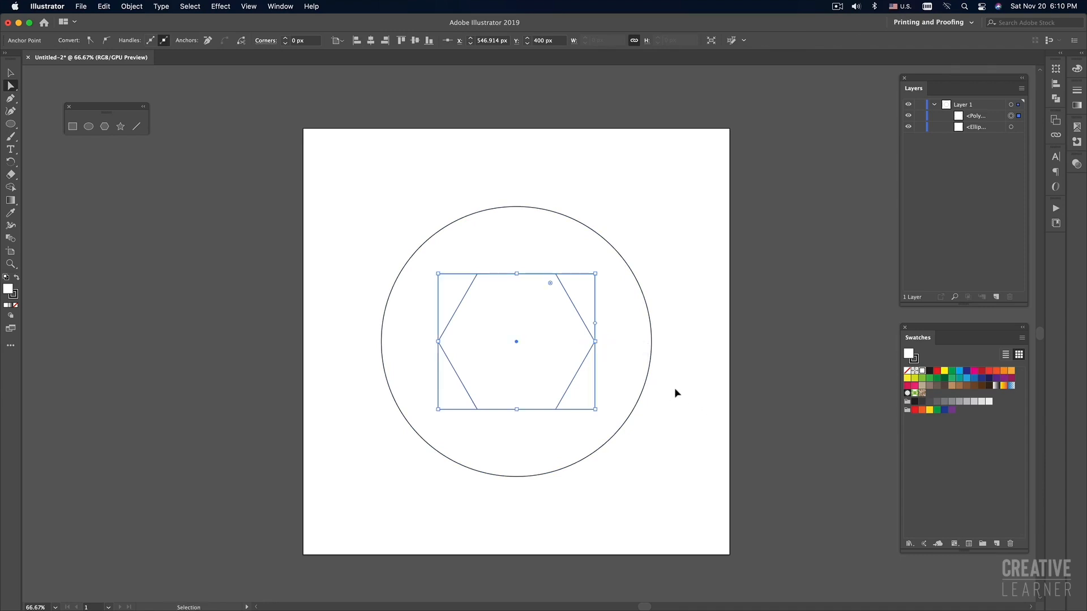
{"action": "key", "text": "super+c"}
{"action": "key", "text": "super+v"}
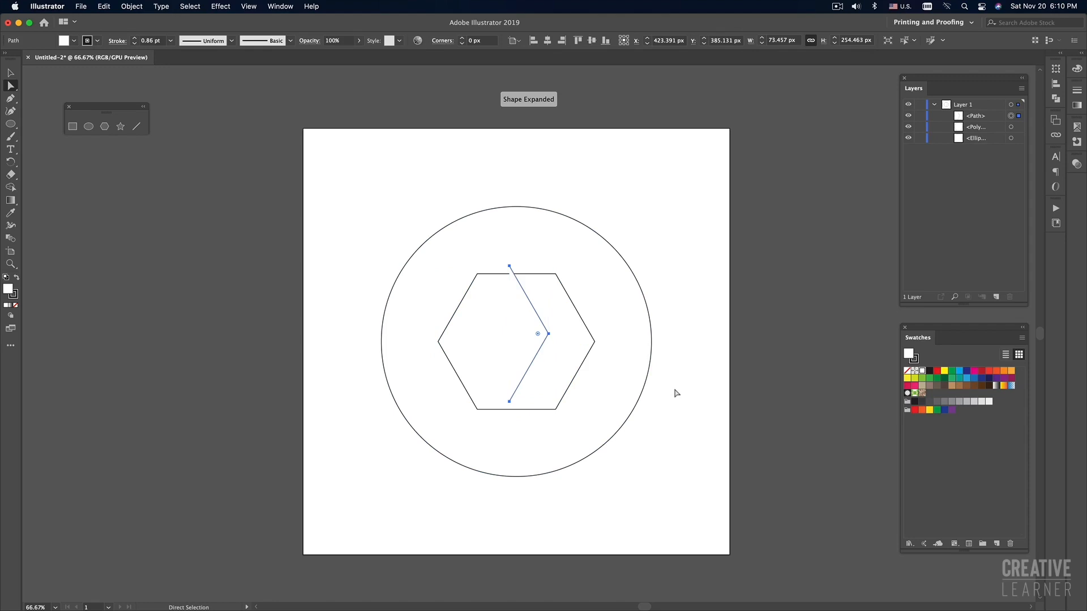
{"action": "key", "text": "v"}
{"action": "left_click_drag", "start_coordinate": [536, 315], "coordinate": [807, 298]}
{"action": "left_click", "coordinate": [837, 246]}
{"action": "left_click", "coordinate": [799, 374]}
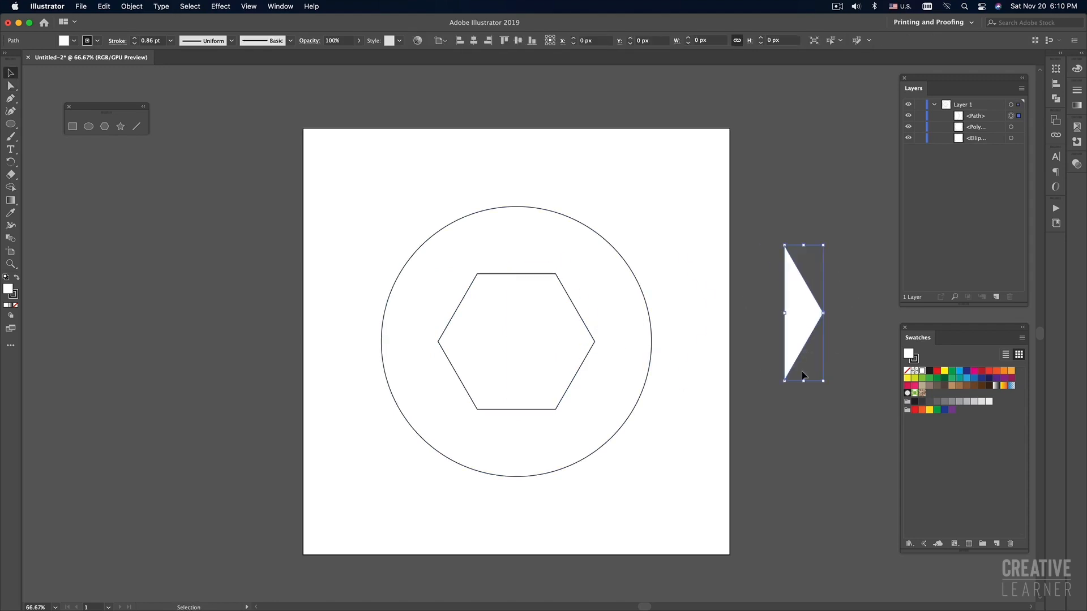
{"action": "left_click", "coordinate": [829, 405]}
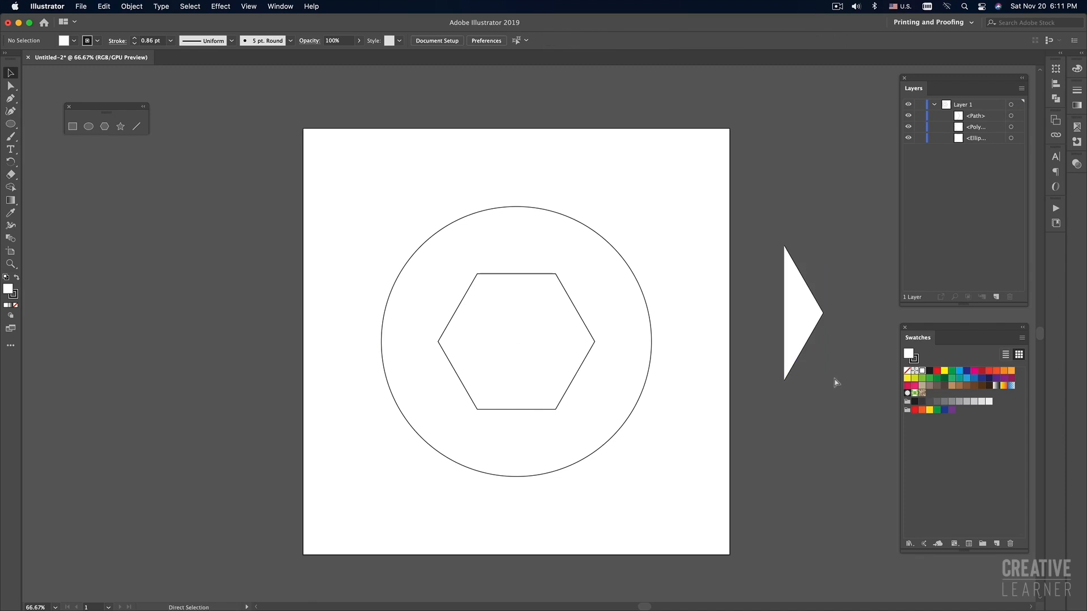
- Inspect the ends of the pasted corner path in Outline view, delete the path, and return to Preview view
{"action": "key", "text": "super+y"}
{"action": "key", "text": "a"}
{"action": "mouse_move", "coordinate": [784, 380]}
{"action": "left_mouse_down"}
{"action": "mouse_move", "coordinate": [806, 385]}
{"action": "mouse_move", "coordinate": [798, 387]}
{"action": "left_mouse_up"}
{"action": "left_click", "coordinate": [829, 412]}
{"action": "left_click_drag", "start_coordinate": [785, 245], "coordinate": [784, 355]}
{"action": "left_click", "coordinate": [841, 252]}
{"action": "key", "text": "v"}
{"action": "key", "text": "Delete"}
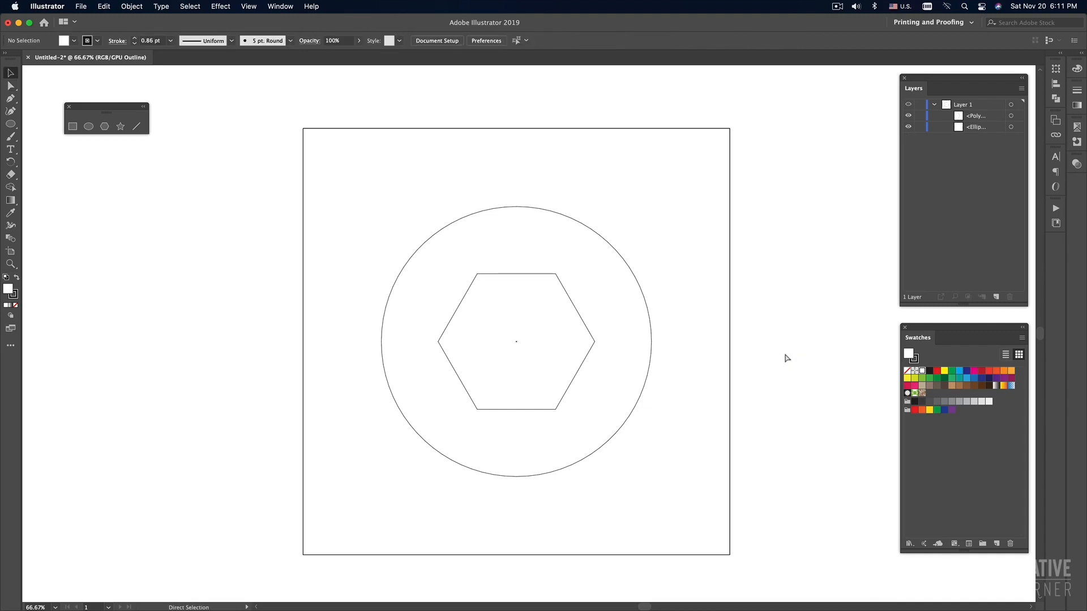
{"action": "key", "text": "super+y"}
{"action": "key", "text": "a"}
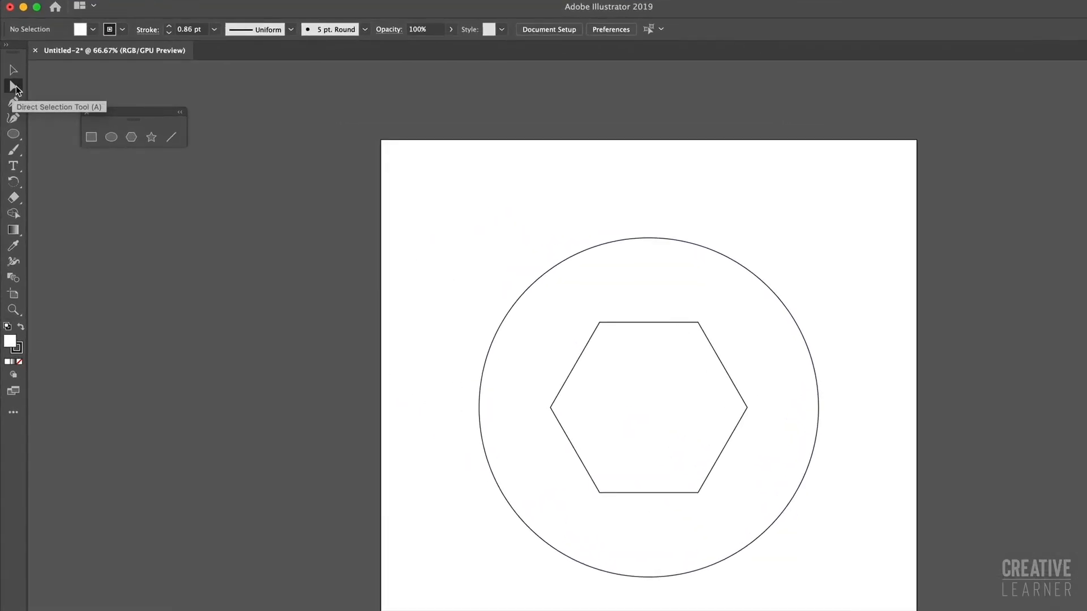
{"action": "left_click", "coordinate": [14, 71]}
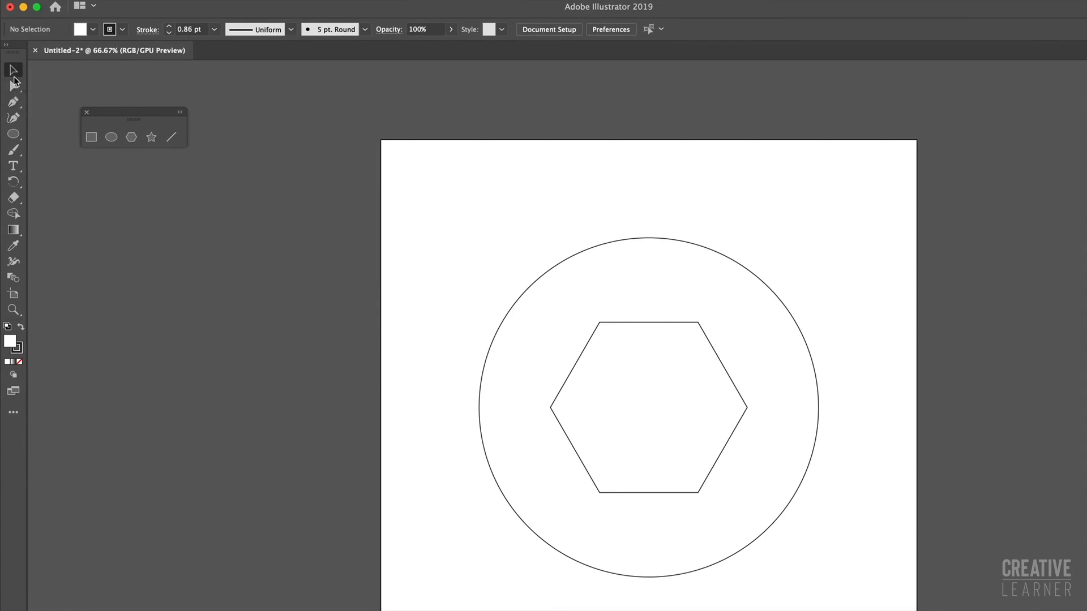
{"action": "left_click", "coordinate": [13, 87]}
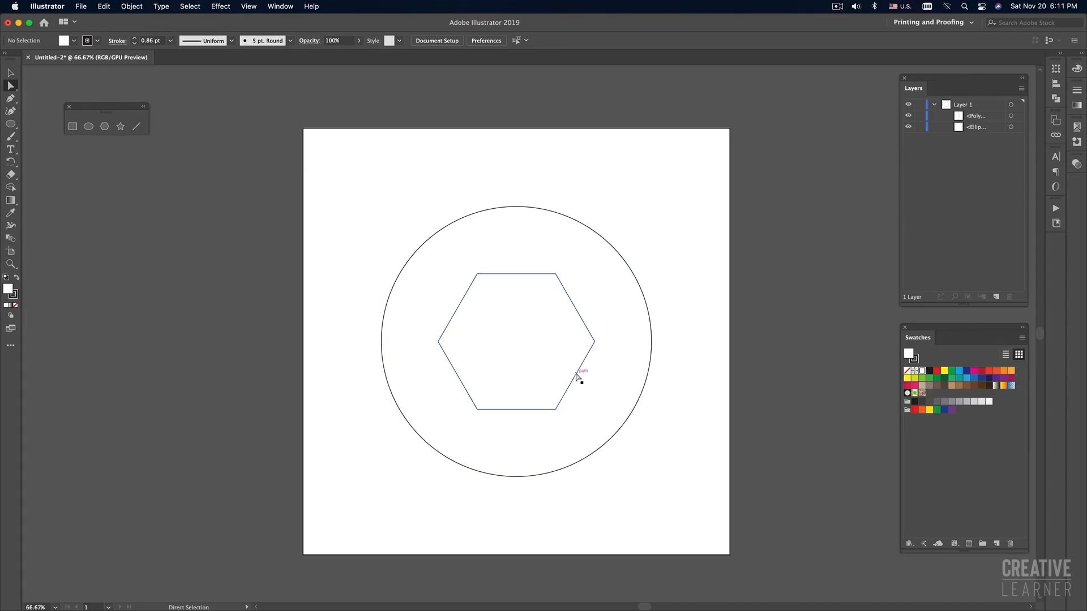
{"action": "left_click", "coordinate": [595, 342]}
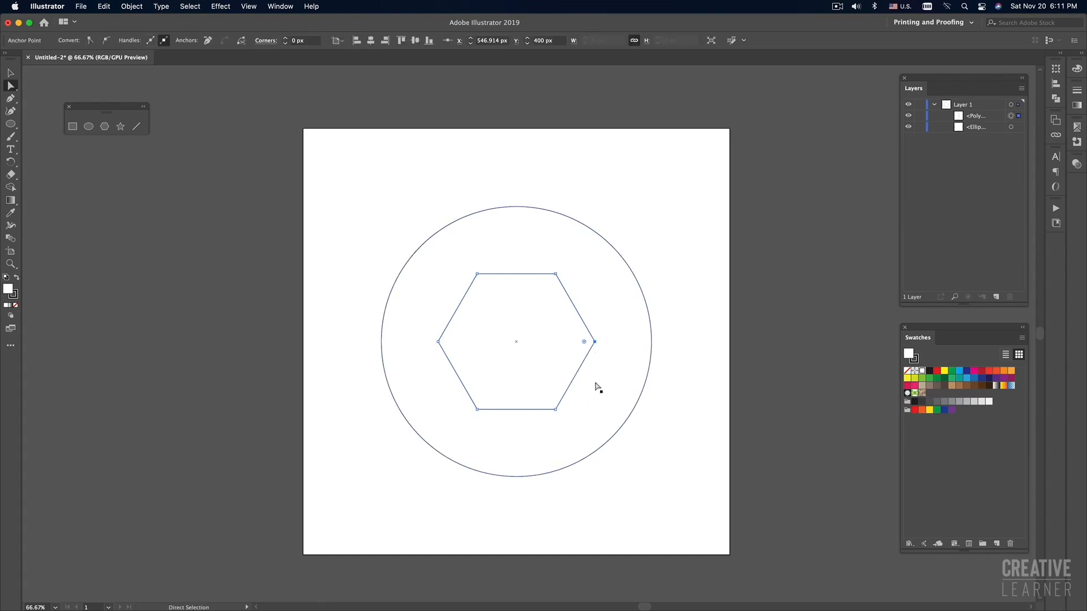
{"action": "left_click", "coordinate": [598, 384]}
- Copy only the hexagon's lower-right edge with Direct Selection and place the pasted line just outside that edge
{"action": "left_click", "coordinate": [580, 371]}
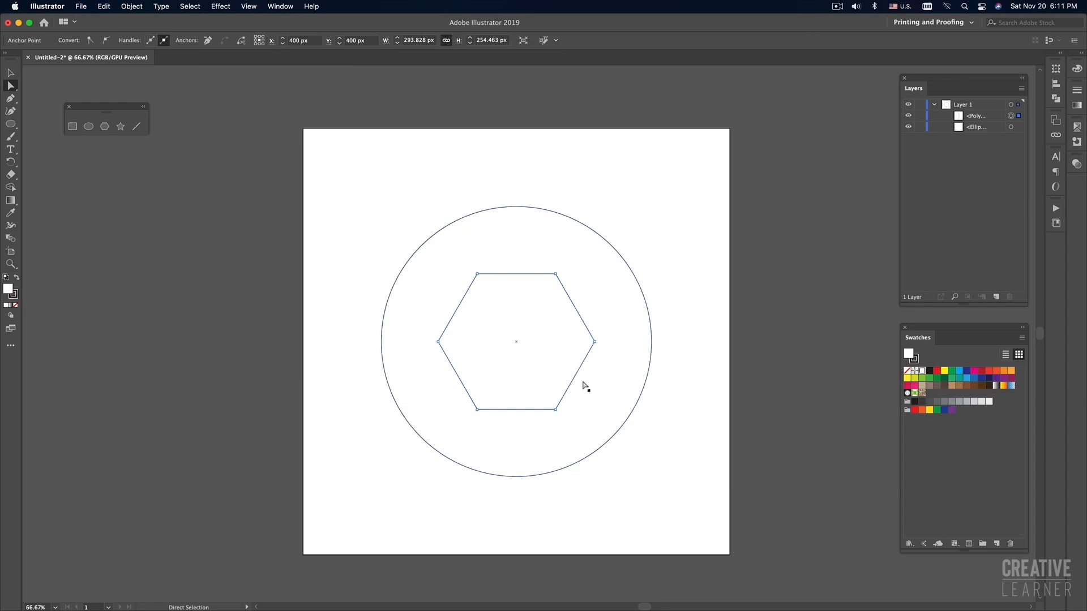
{"action": "key", "text": "v"}
{"action": "key", "text": "super+v"}
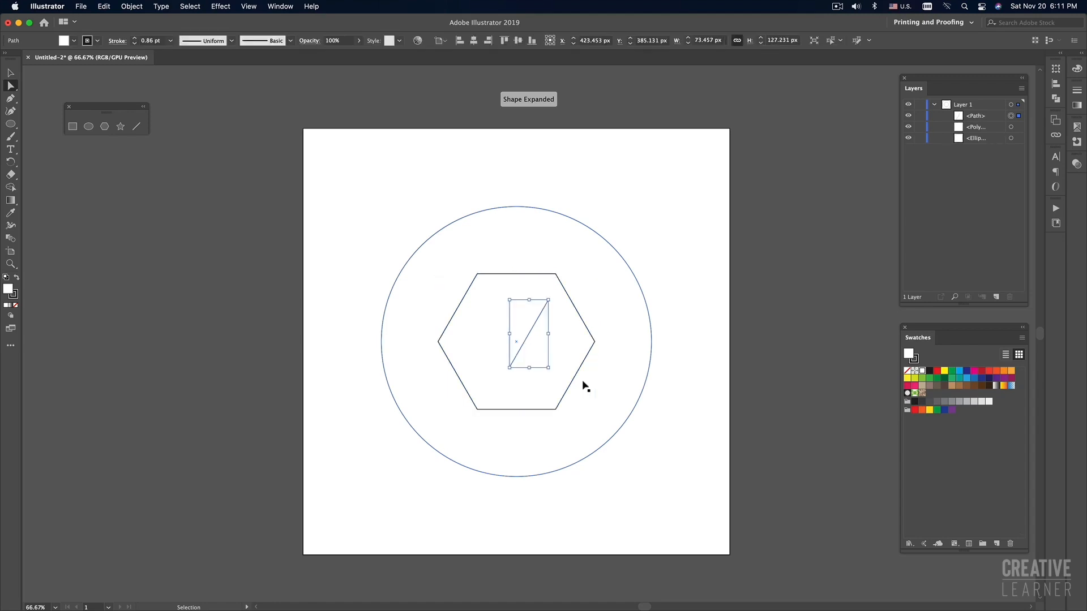
{"action": "left_click", "coordinate": [653, 372]}
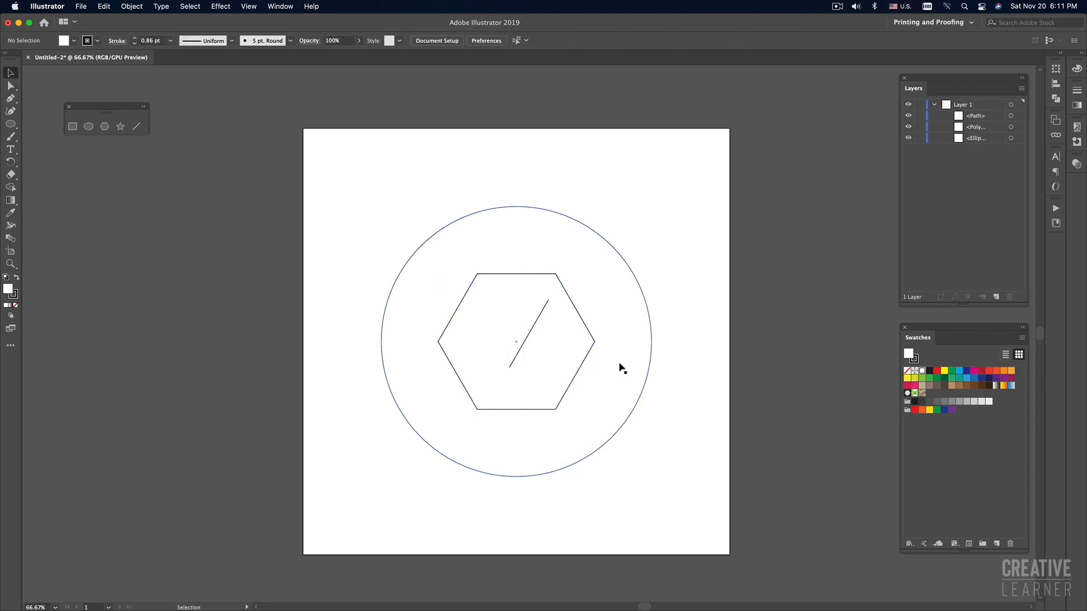
{"action": "left_click_drag", "start_coordinate": [531, 337], "coordinate": [599, 380]}
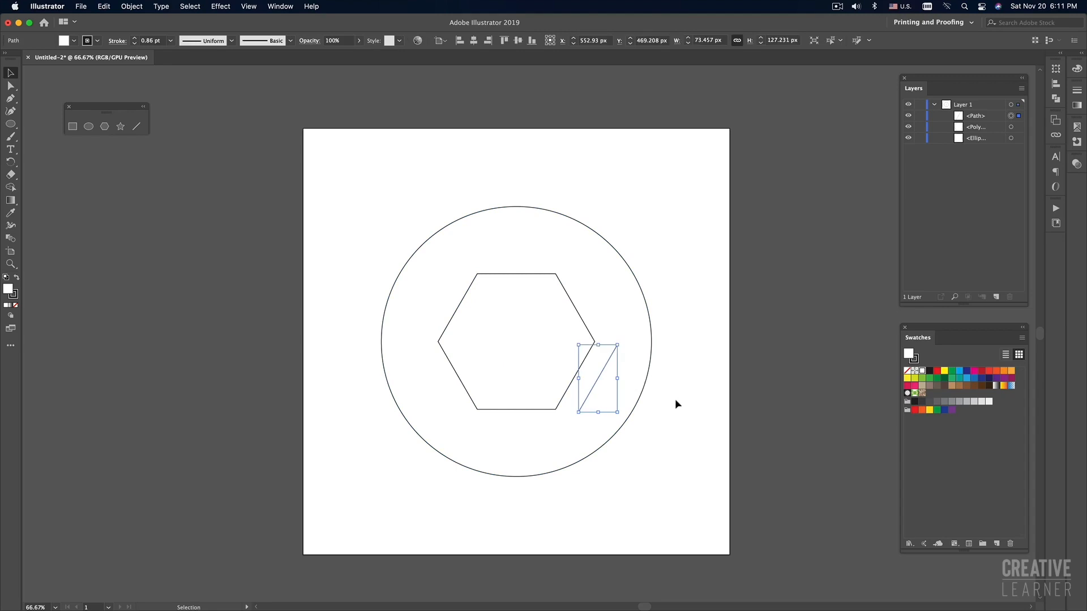
{"action": "left_click", "coordinate": [675, 398]}
- Copy the hexagon's upper-right edge with Direct Selection and place the pasted line just outside that edge
{"action": "key", "text": "a"}
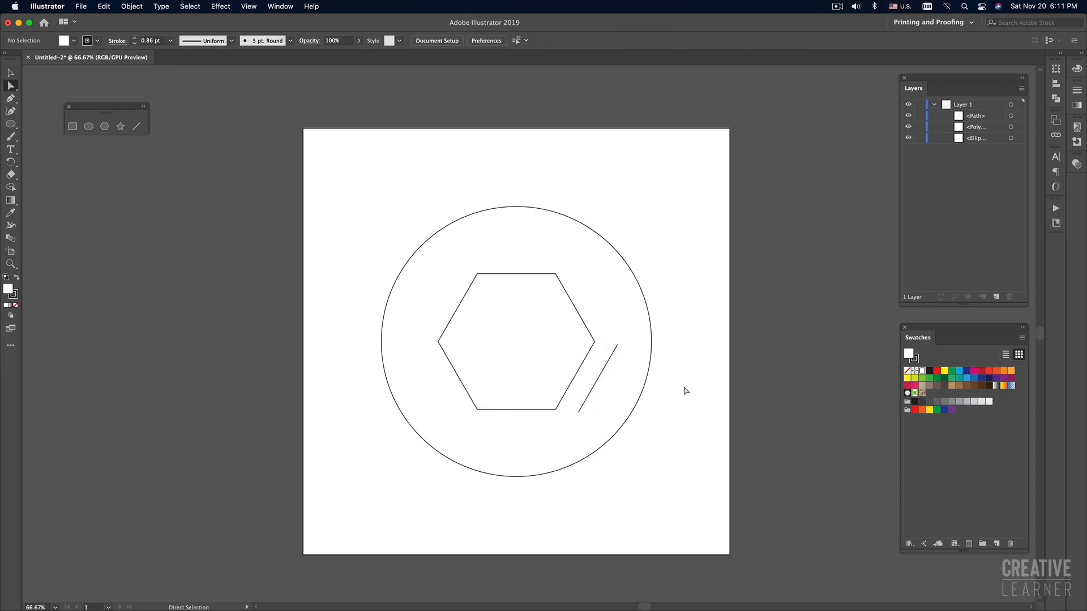
{"action": "left_click", "coordinate": [573, 304]}
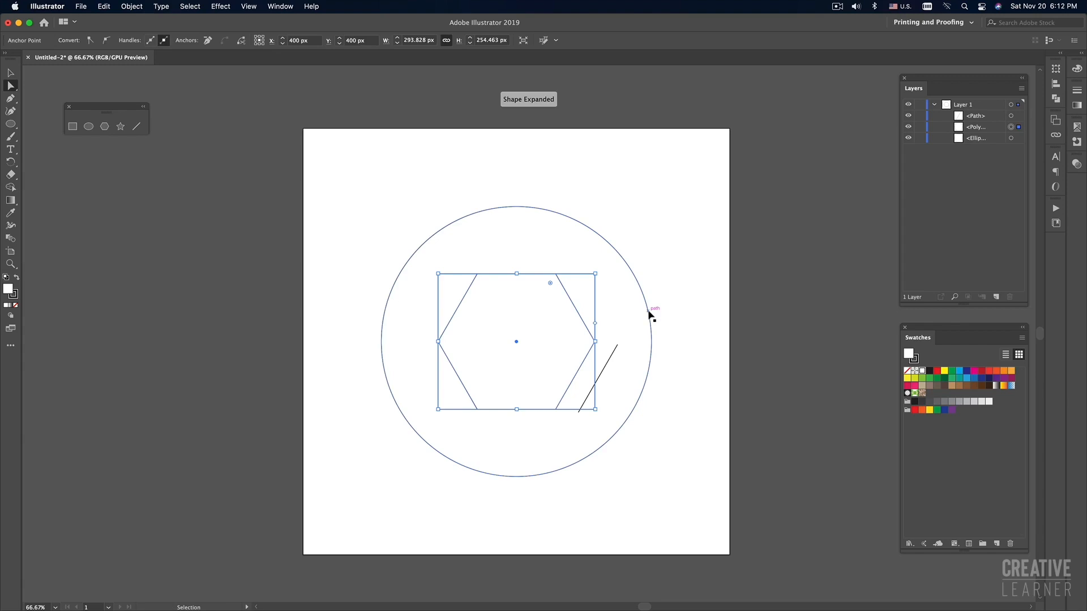
{"action": "key", "text": "ctrl+v"}
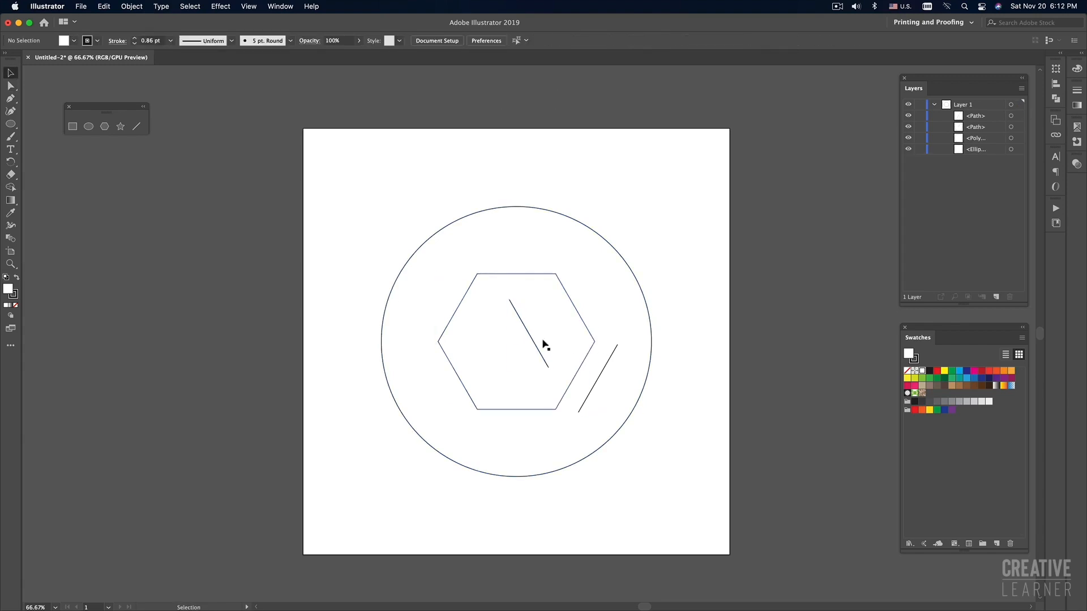
{"action": "left_click_drag", "start_coordinate": [536, 345], "coordinate": [600, 304]}
- Delete the two pasted lines beside the hexagon's lower-right and upper-right edges
{"action": "left_click_drag", "start_coordinate": [604, 368], "coordinate": [599, 379]}
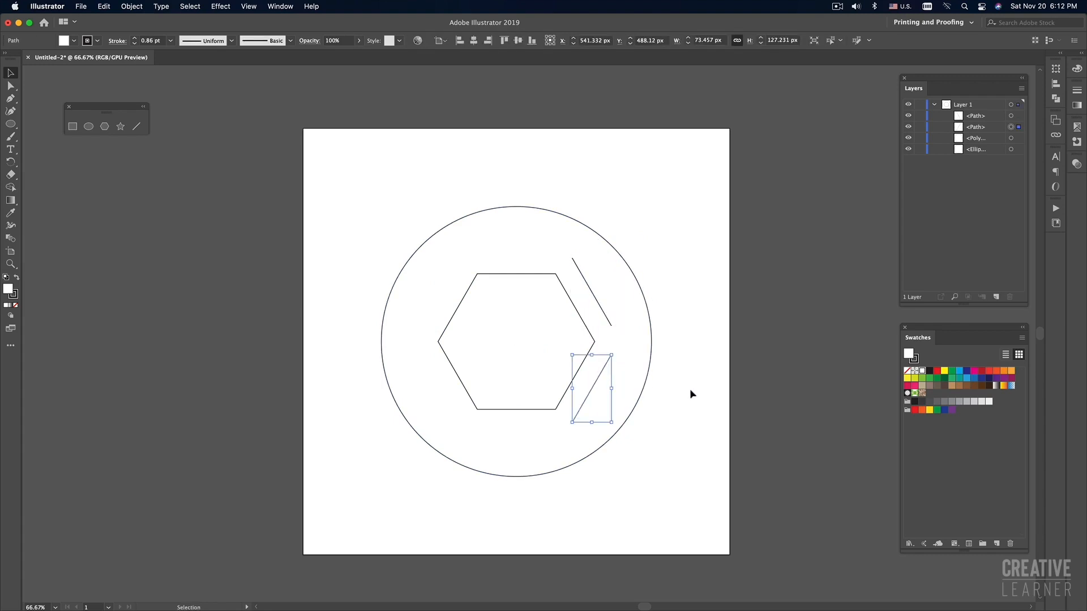
{"action": "key", "text": "Delete"}
{"action": "left_click", "coordinate": [607, 319]}
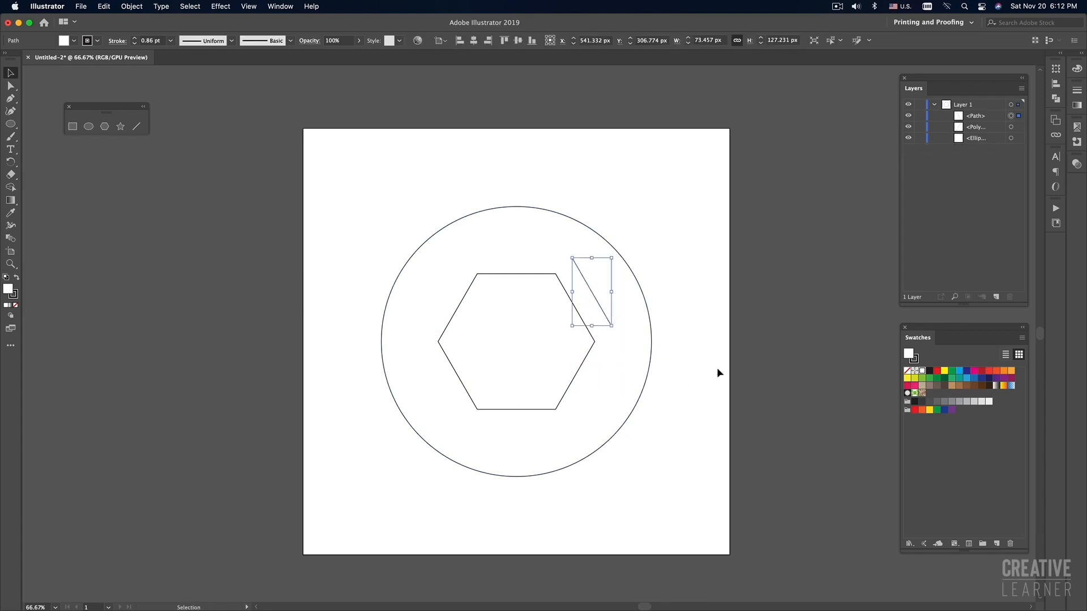
{"action": "left_click", "coordinate": [690, 367]}
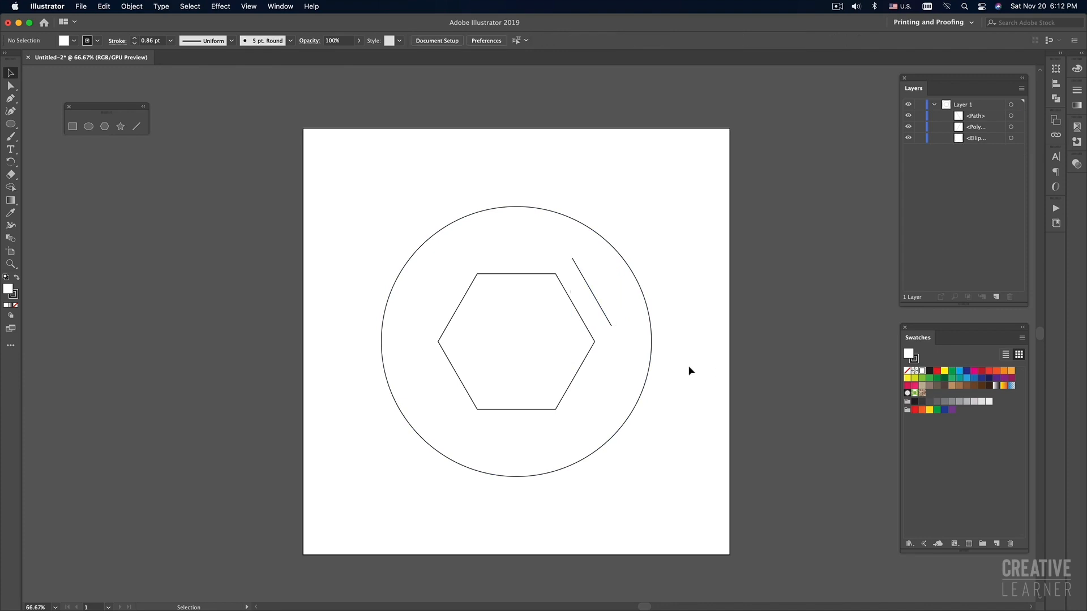
{"action": "left_click", "coordinate": [590, 293]}
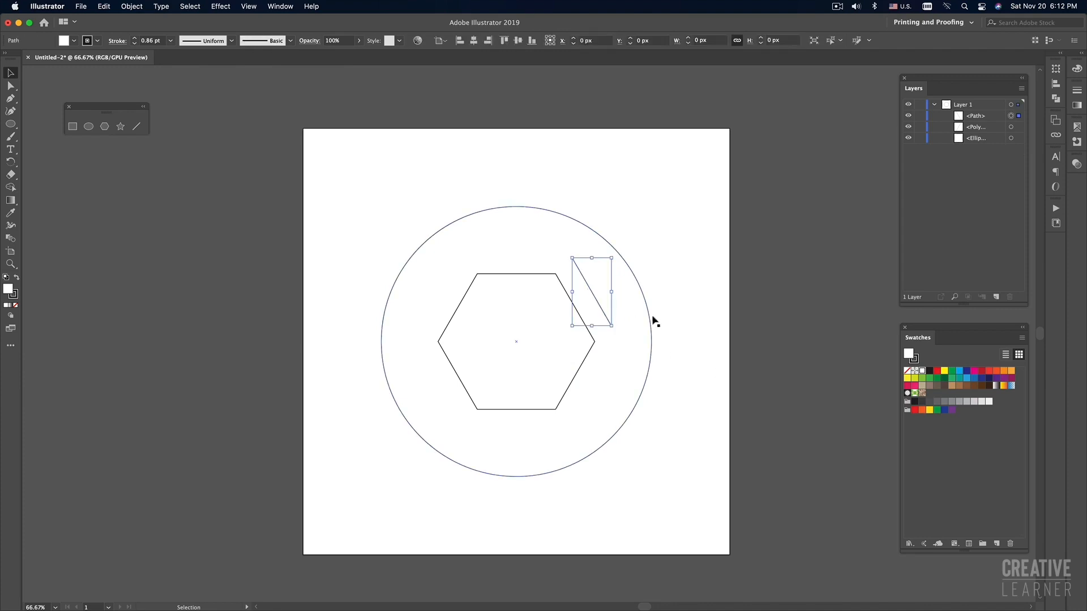
{"action": "key", "text": "Delete"}
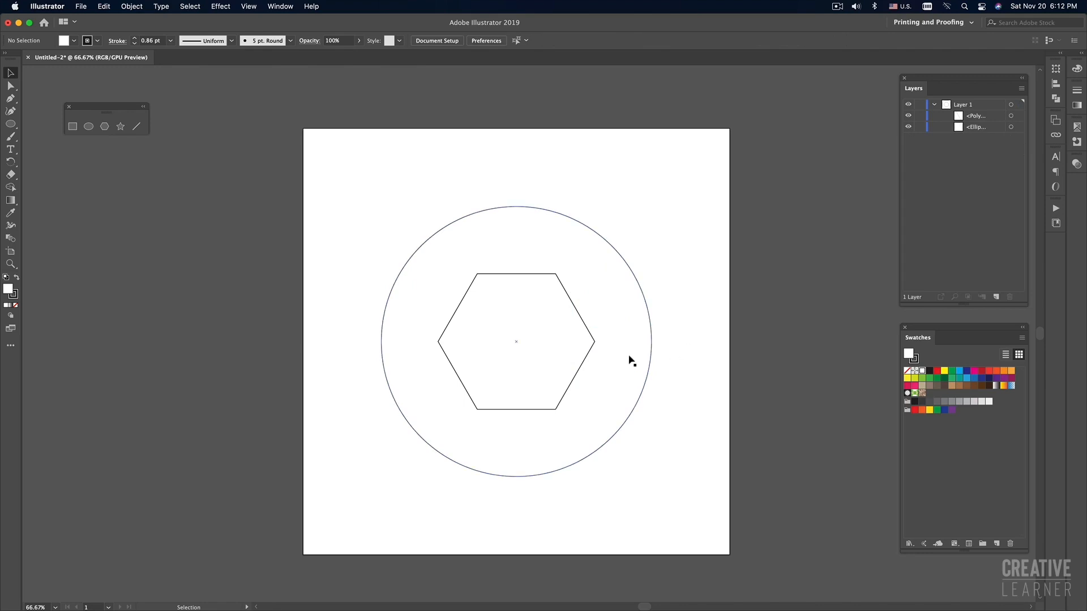
{"action": "key", "text": "a"}
{"action": "left_click", "coordinate": [577, 306]}
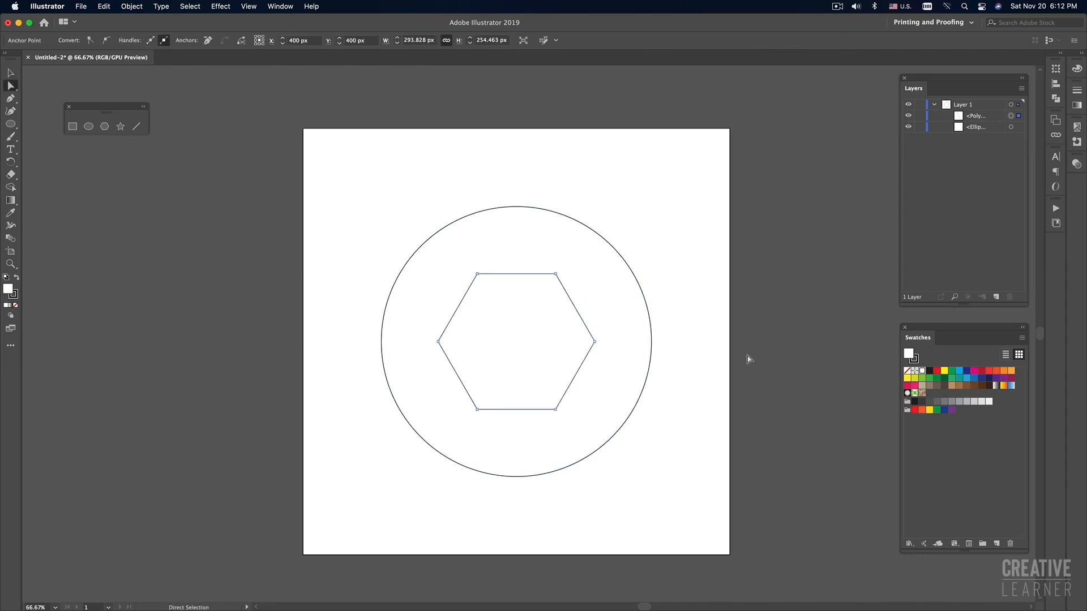
{"action": "left_click", "coordinate": [714, 401]}
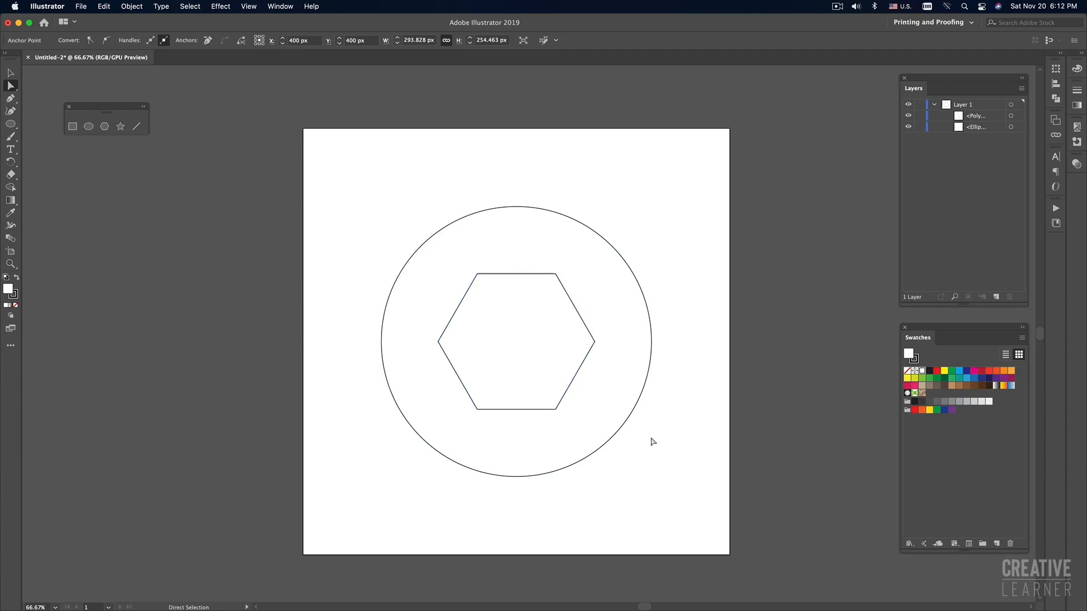
- Copy the hexagon's bottom edge with Direct Selection and paste the copy in front, exactly over the original edge
{"action": "left_click", "coordinate": [521, 411]}
{"action": "key", "text": "super+c"}
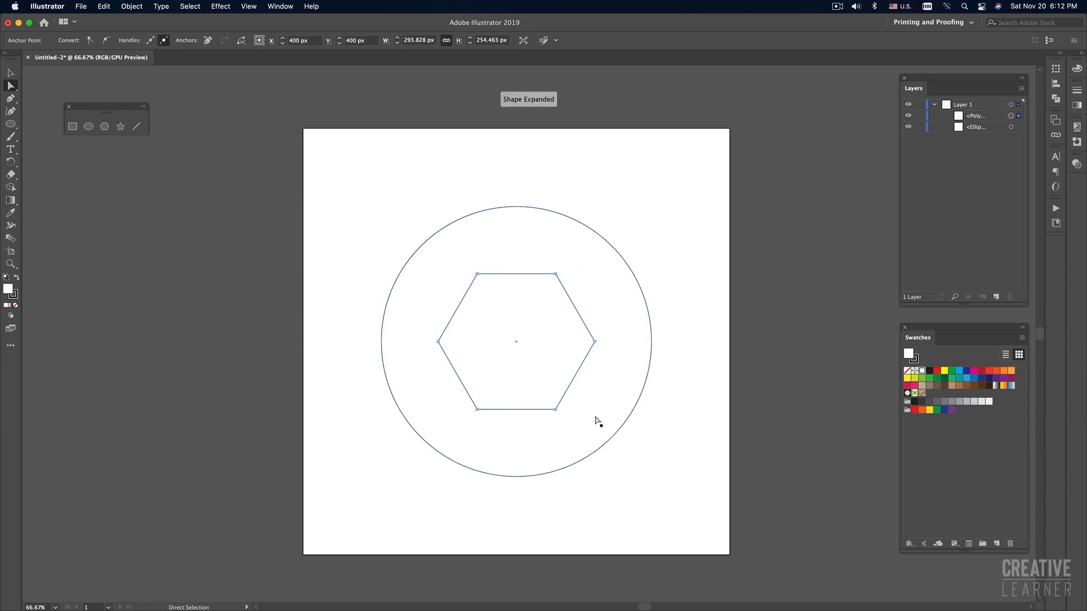
{"action": "left_click", "coordinate": [104, 7]}
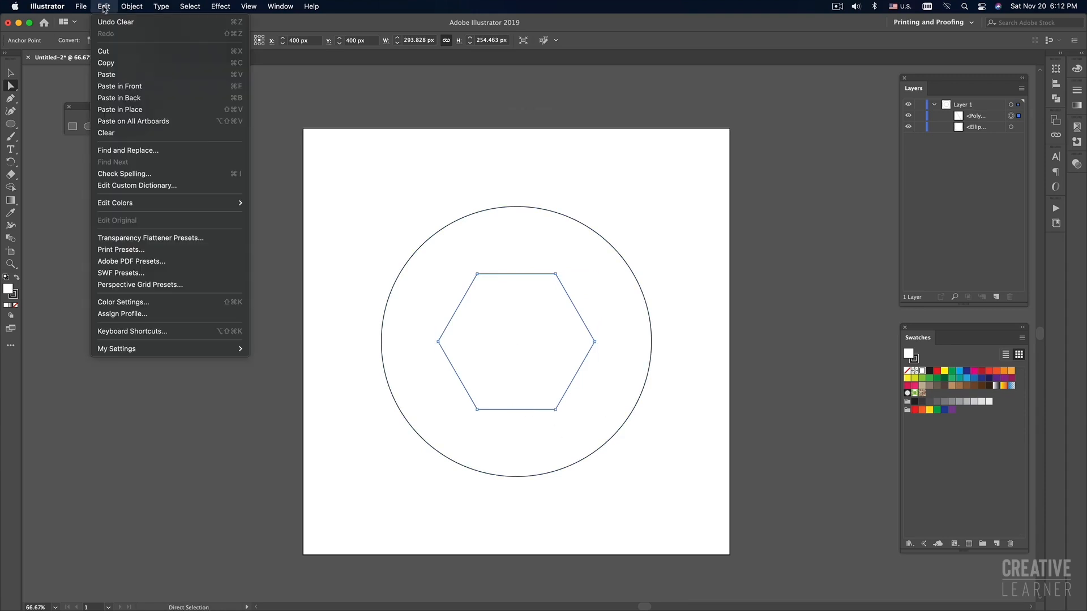
{"action": "left_click", "coordinate": [127, 89]}
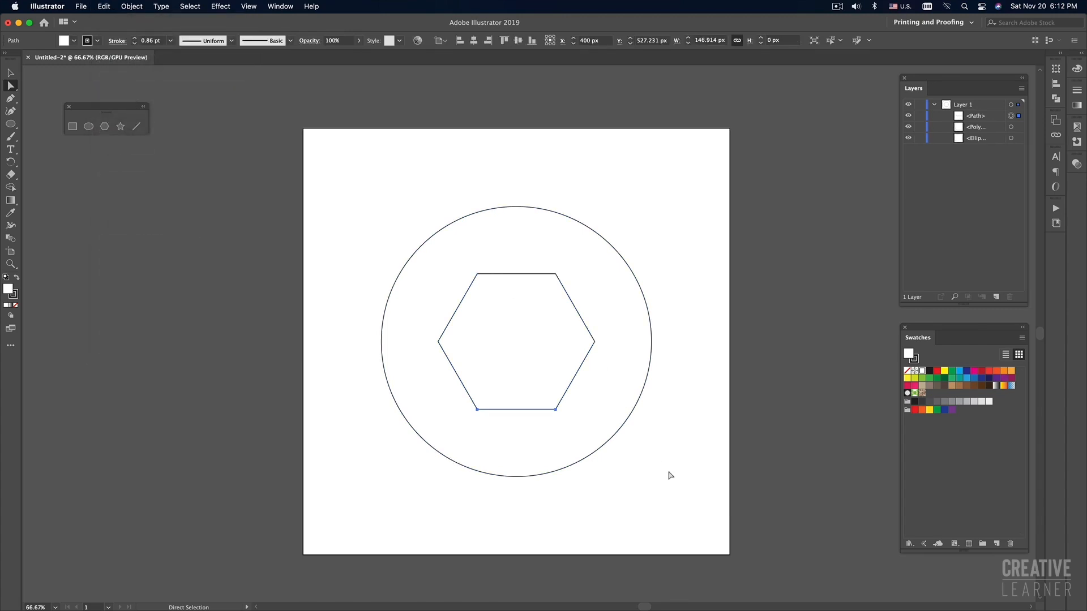
- Try moving the pasted bottom-edge line slightly below the hexagon, undo the move, and clear the selection
{"action": "left_click", "coordinate": [517, 410]}
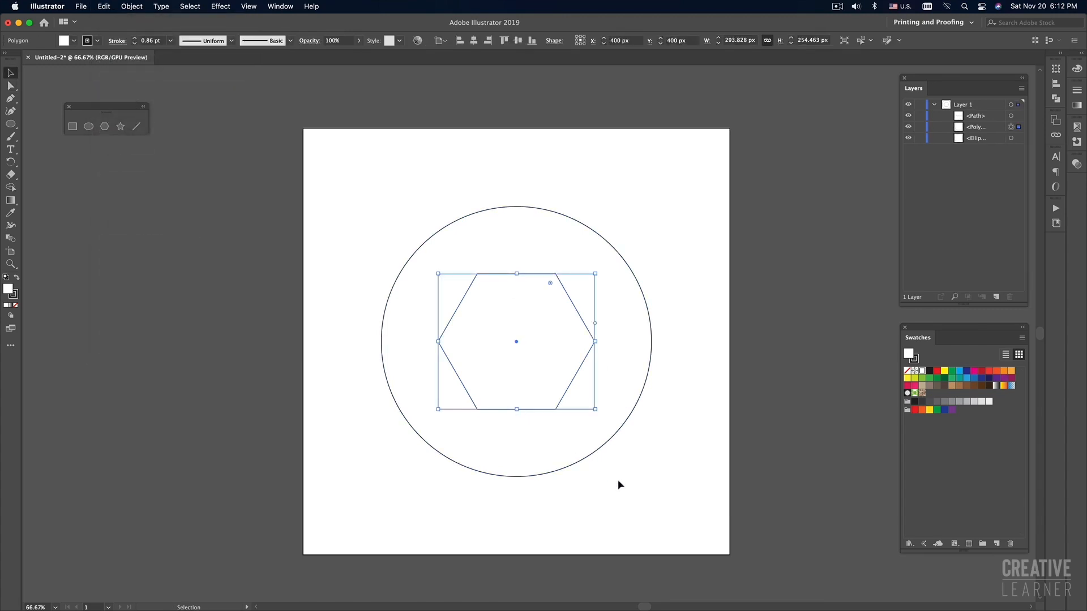
{"action": "left_click", "coordinate": [619, 485]}
{"action": "left_click", "coordinate": [535, 409]}
{"action": "left_click", "coordinate": [585, 481]}
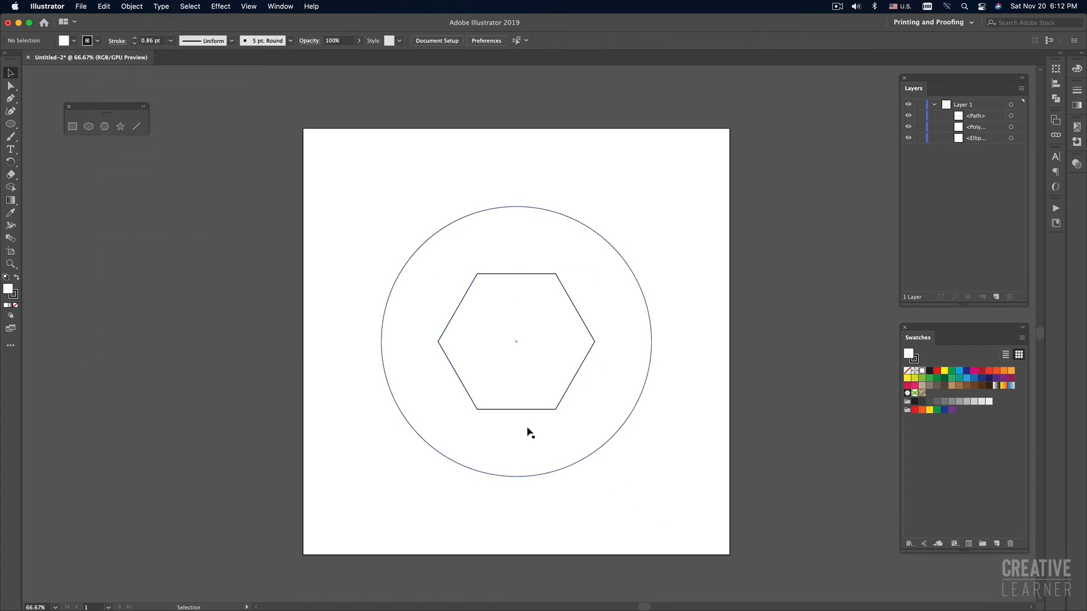
{"action": "left_click_drag", "start_coordinate": [522, 410], "coordinate": [522, 425]}
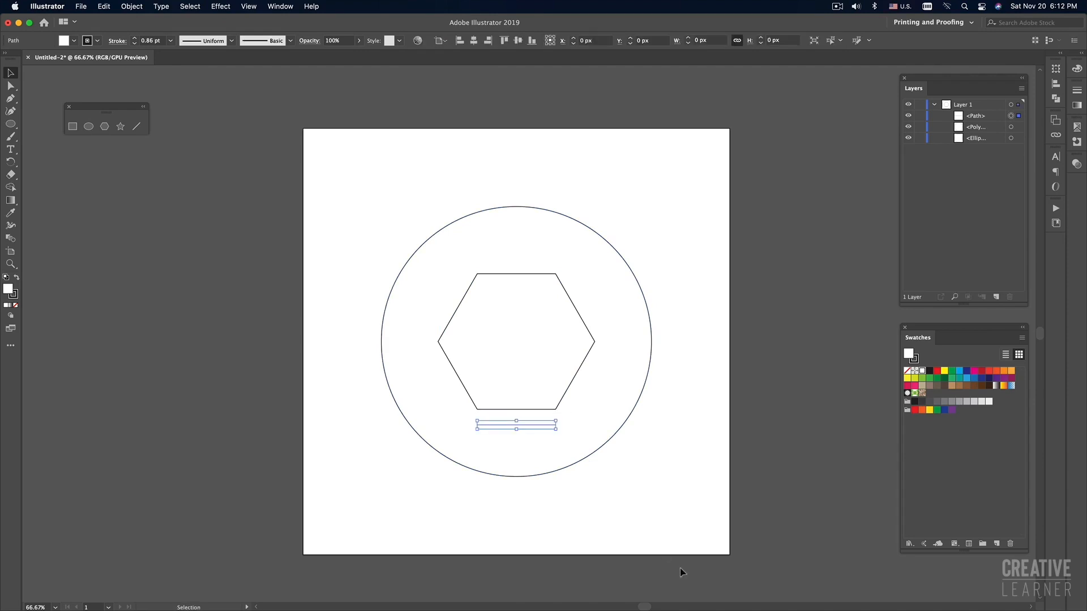
{"action": "left_click", "coordinate": [623, 520]}
{"action": "key", "text": "a"}
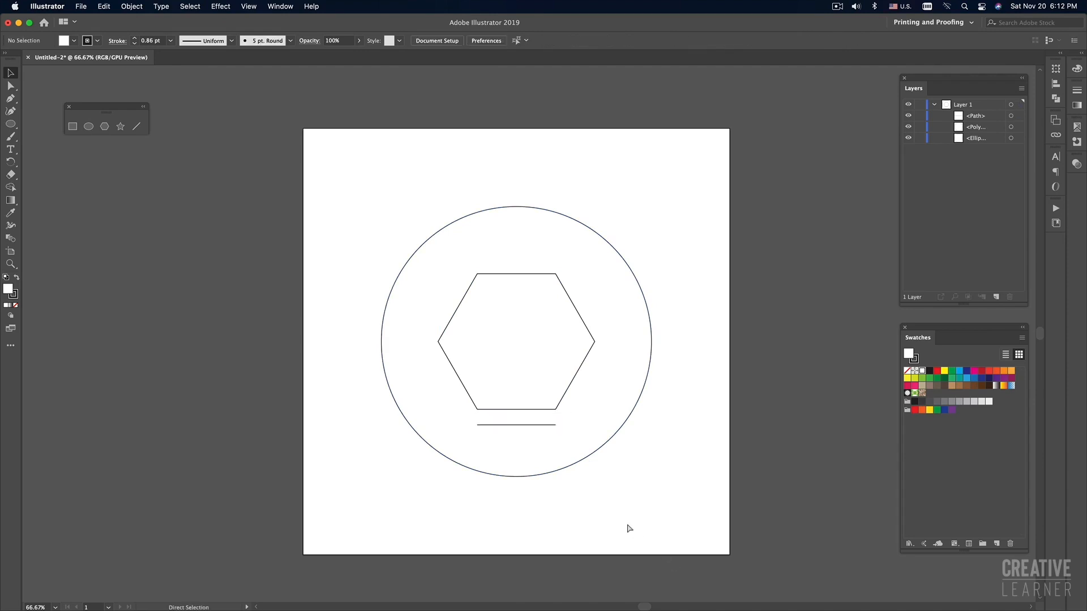
{"action": "key", "text": "v"}
{"action": "key", "text": "super+z"}
{"action": "key", "text": "super+z"}
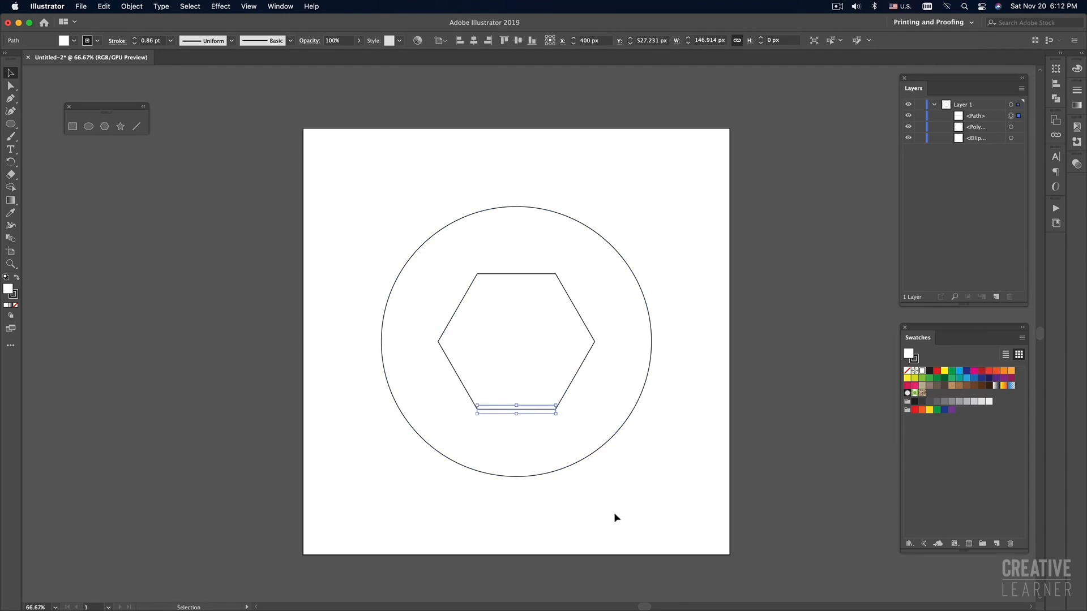
{"action": "left_click", "coordinate": [612, 507]}
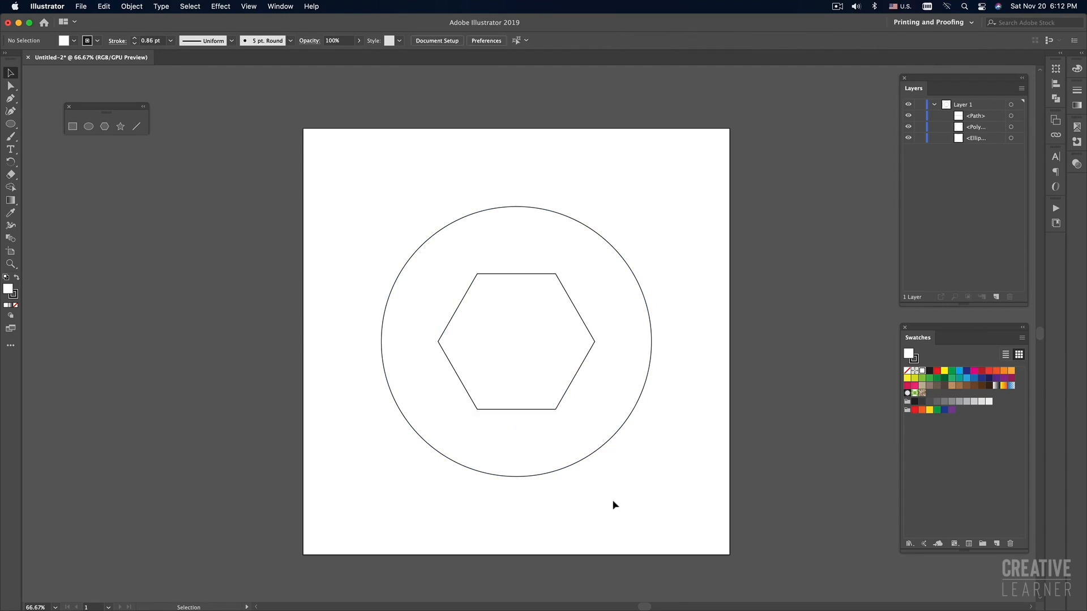
{"action": "key", "text": "a"}
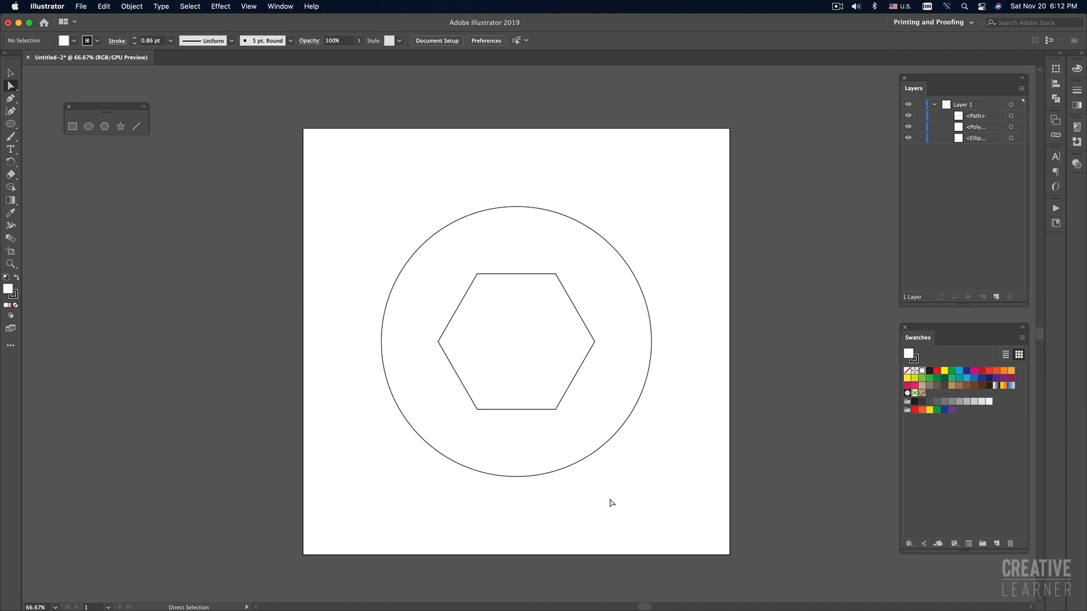
{"action": "left_click", "coordinate": [556, 410]}
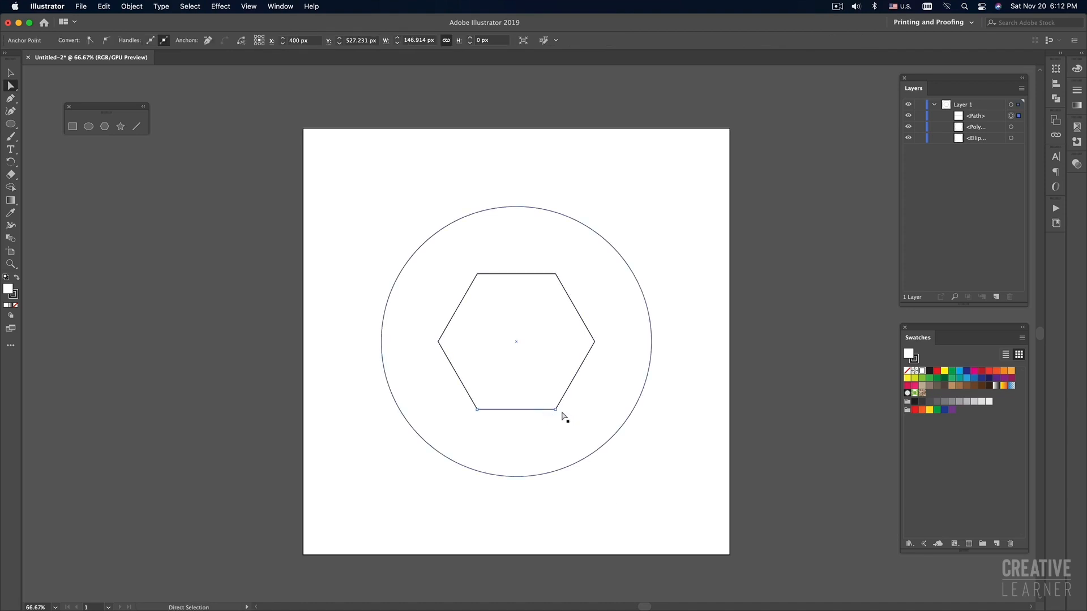
{"action": "left_click", "coordinate": [664, 444]}
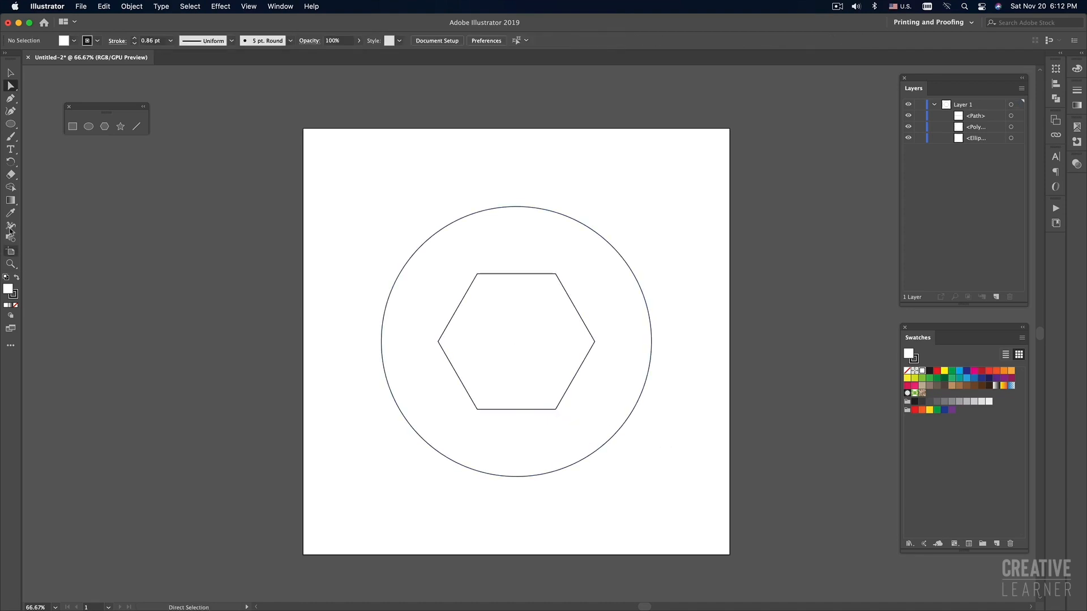
- Tear off the Direct Selection tool group as a floating panel beside the artboard
{"action": "left_click", "coordinate": [11, 87]}
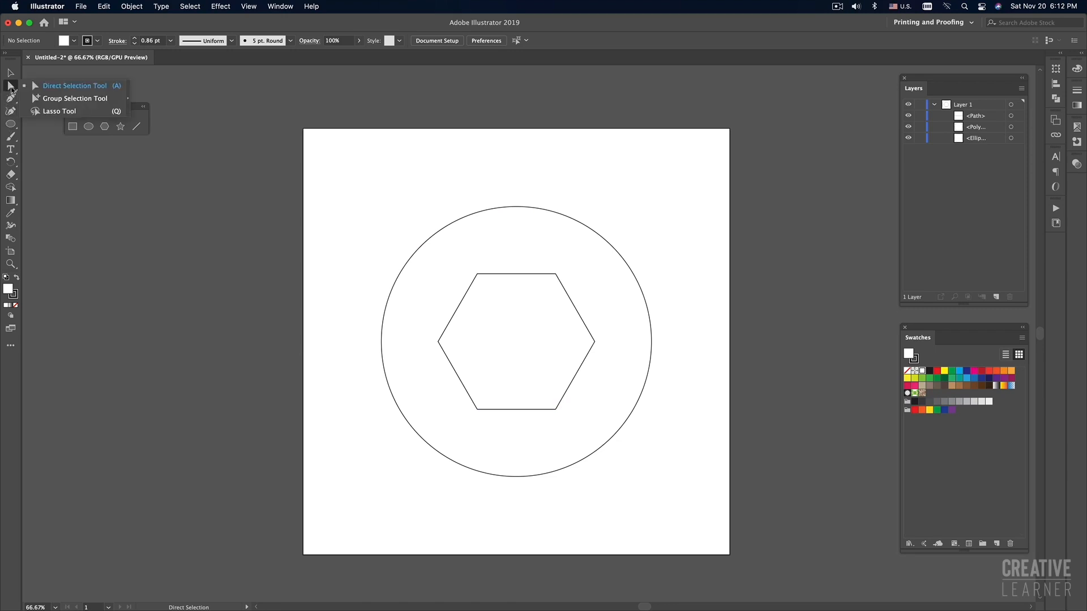
{"action": "left_click", "coordinate": [130, 100]}
{"action": "left_click_drag", "start_coordinate": [53, 98], "coordinate": [127, 154]}
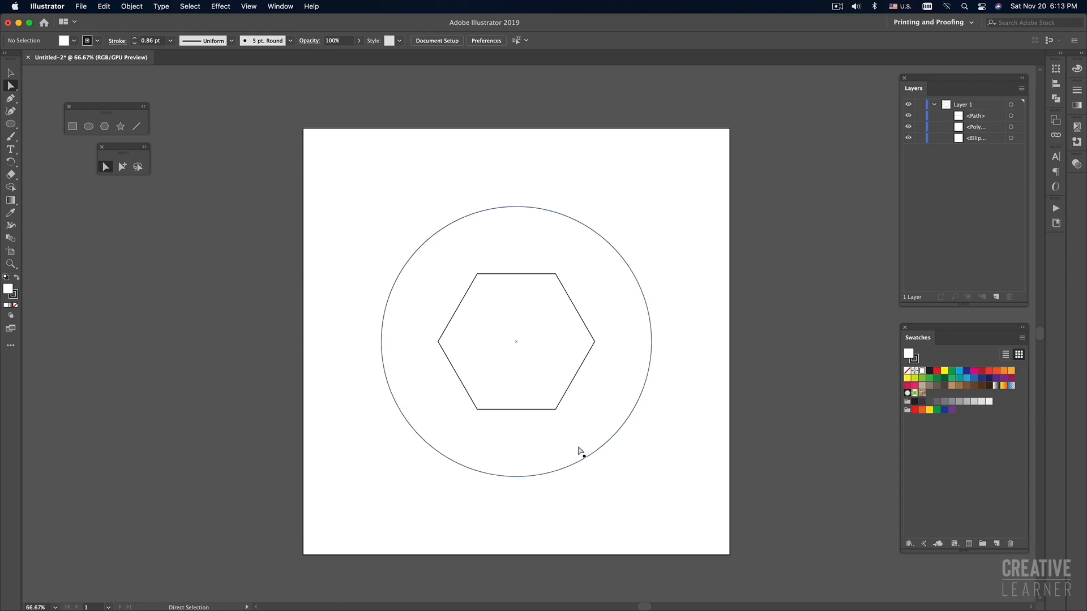
- Try moving the copied bottom-edge line about 16 px below the hexagon, and undo the move
{"action": "left_click", "coordinate": [530, 412]}
{"action": "key", "text": "v"}
{"action": "key", "text": "super+shift+a"}
{"action": "left_click_drag", "start_coordinate": [534, 409], "coordinate": [533, 418]}
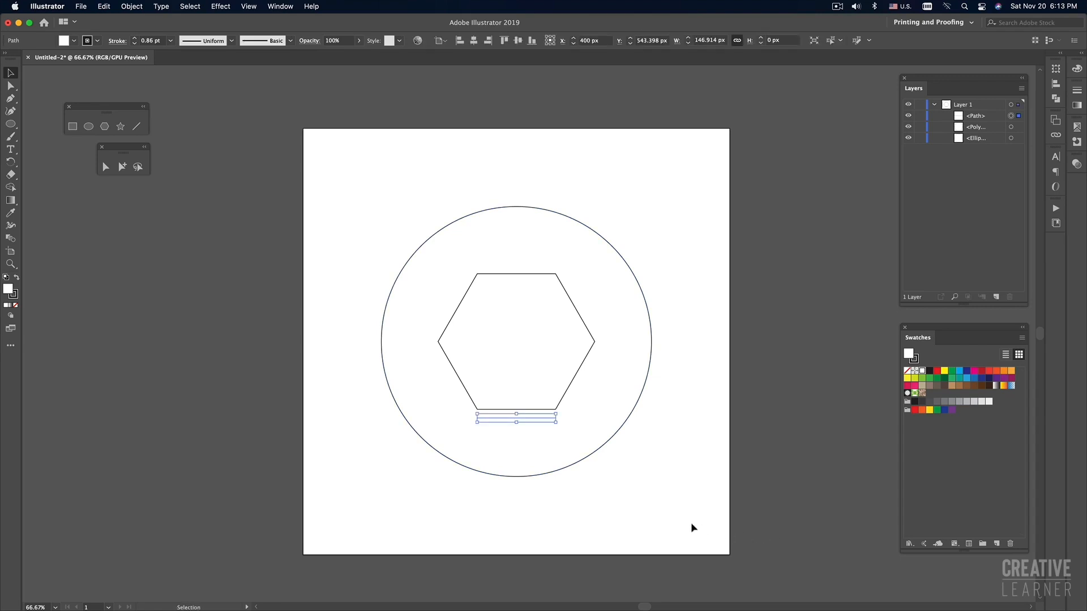
{"action": "left_click", "coordinate": [662, 538]}
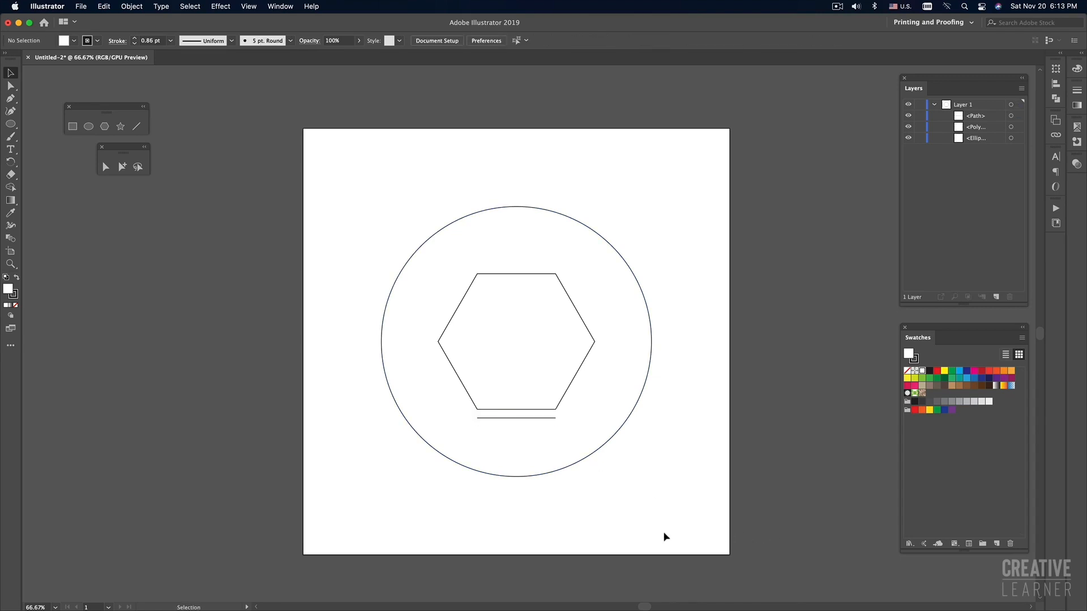
{"action": "key", "text": "super+z"}
{"action": "left_click", "coordinate": [689, 496]}
{"action": "key", "text": "a"}
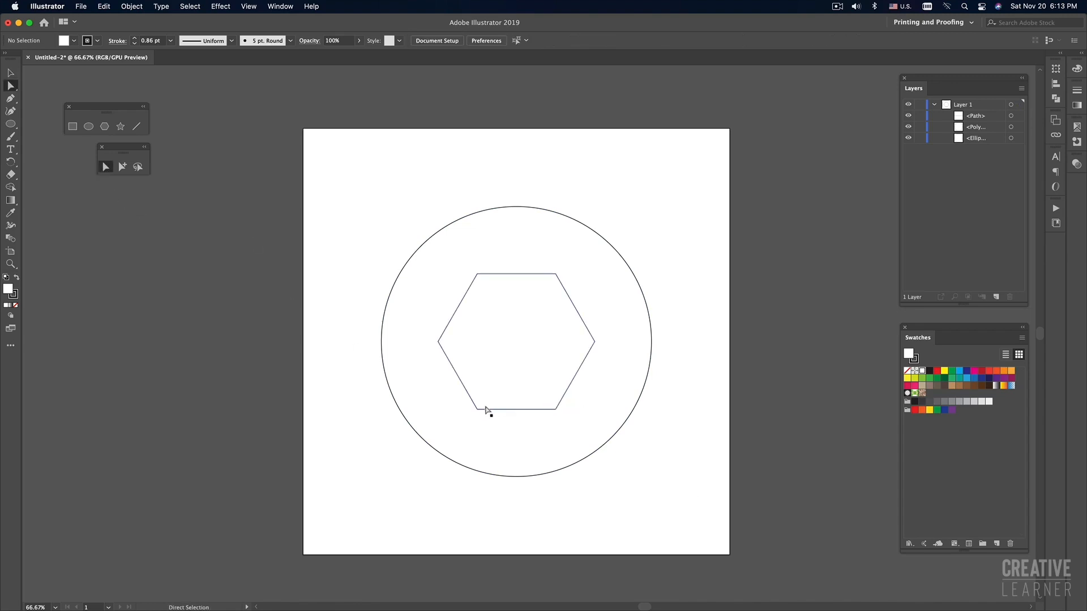
- Switch to Finder to preview the screenshot of infographic examples, and return to Illustrator
{"action": "key", "text": "super+Tab"}
{"action": "key", "text": "space"}
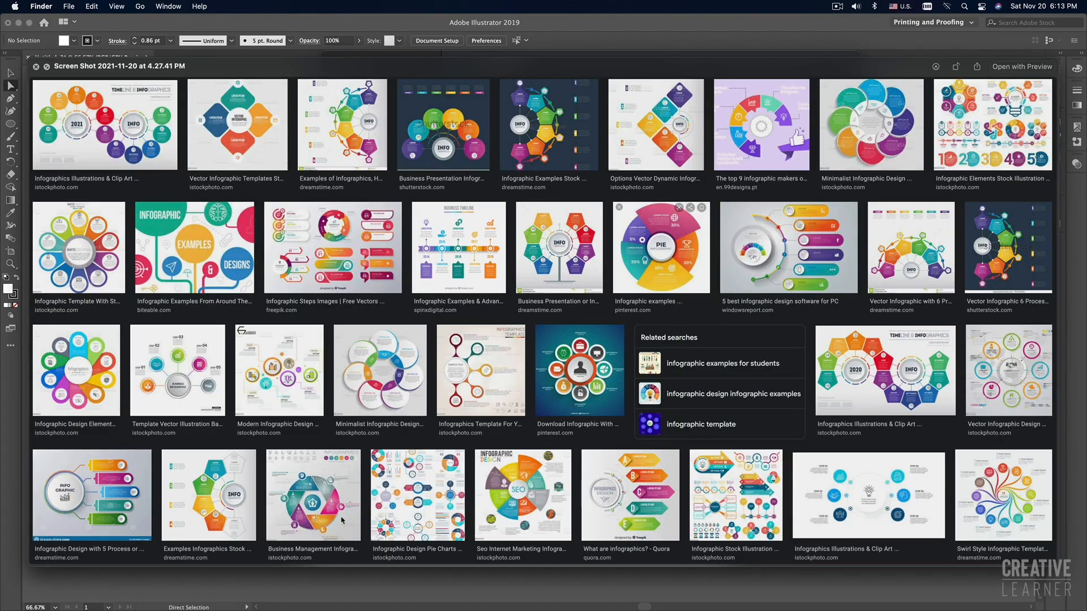
{"action": "key", "text": "super+Tab"}
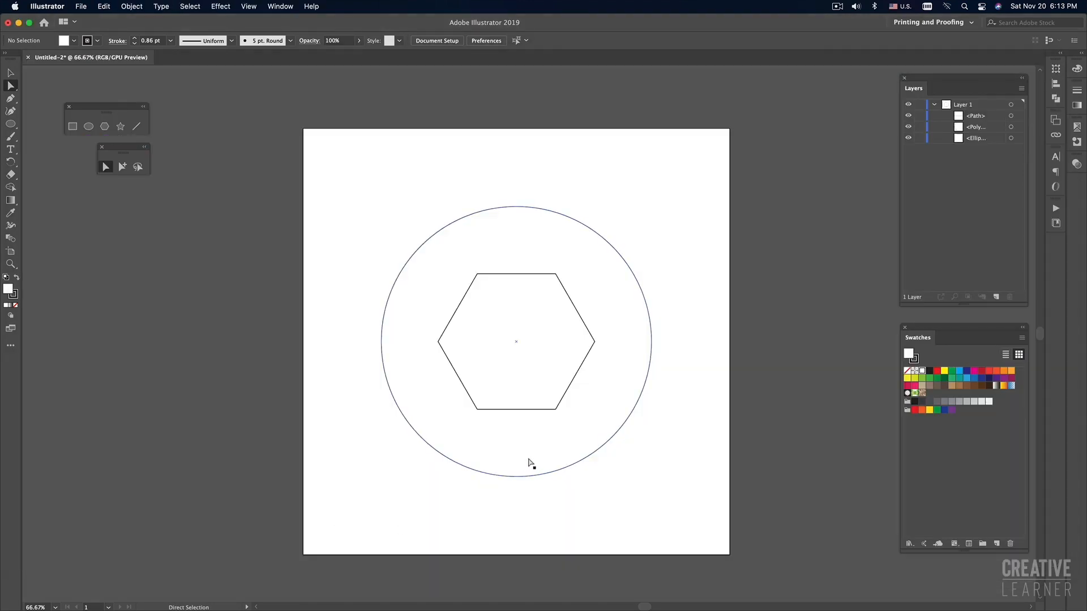
- Try extending the bottom-edge line's right endpoint past the circle and pulling it diagonally downward, and undo both changes
{"action": "left_click", "coordinate": [555, 410]}
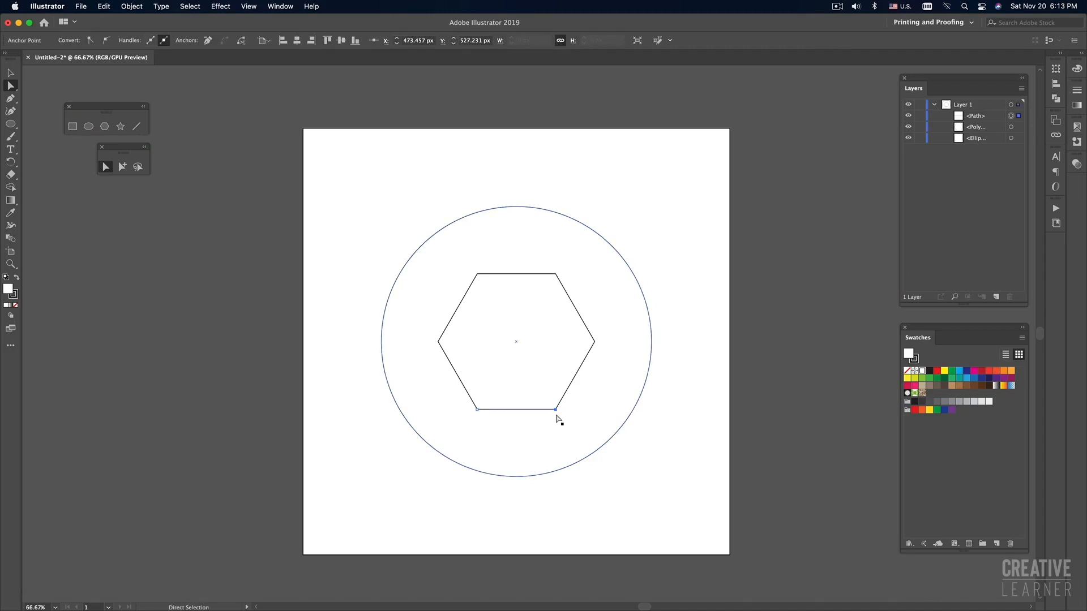
{"action": "left_click_drag", "start_coordinate": [556, 410], "coordinate": [658, 409]}
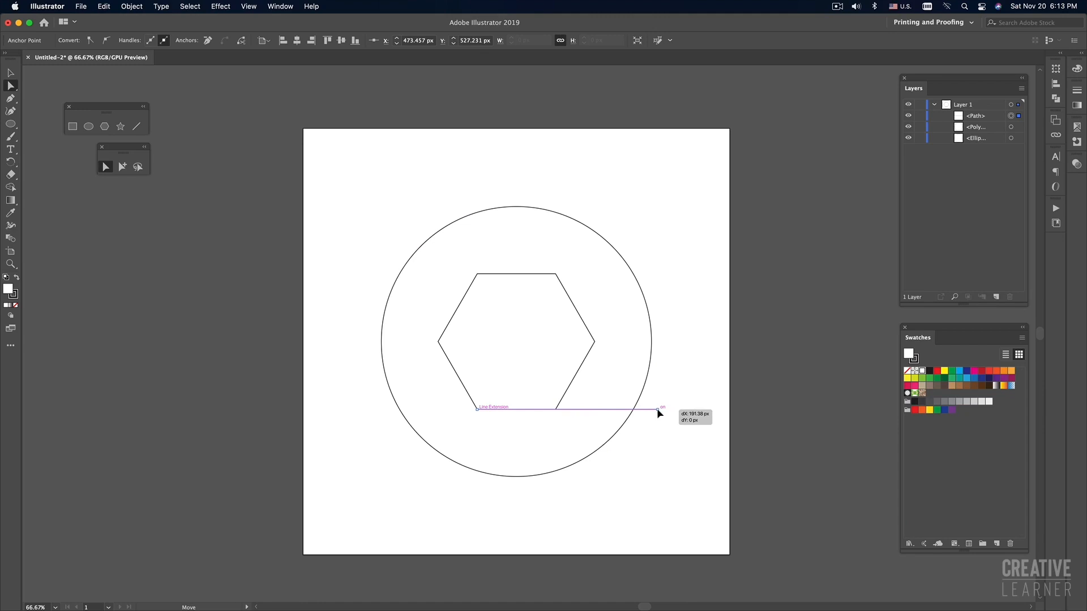
{"action": "left_click_drag", "start_coordinate": [657, 411], "coordinate": [658, 411]}
{"action": "left_click", "coordinate": [643, 457]}
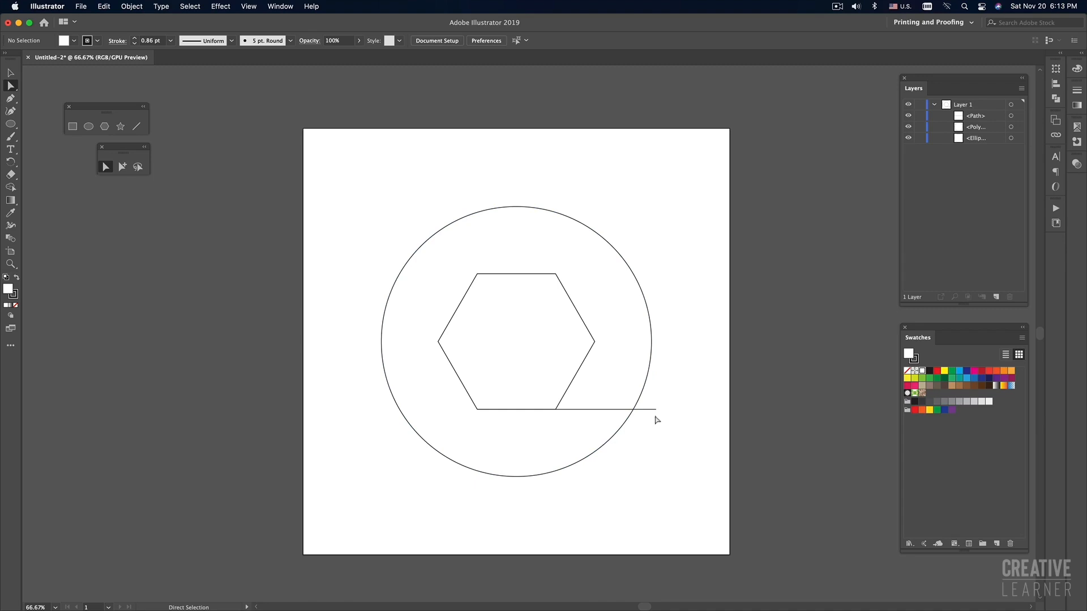
{"action": "left_click_drag", "start_coordinate": [657, 410], "coordinate": [624, 503]}
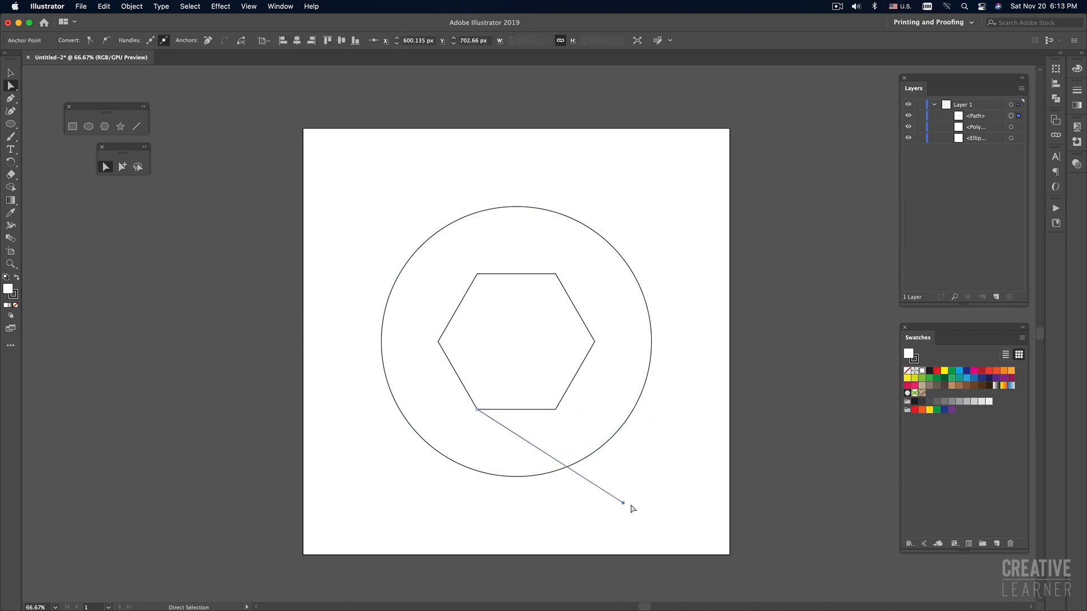
{"action": "key", "text": "super+z"}
{"action": "key", "text": "super+z"}
{"action": "key", "text": "super+z"}
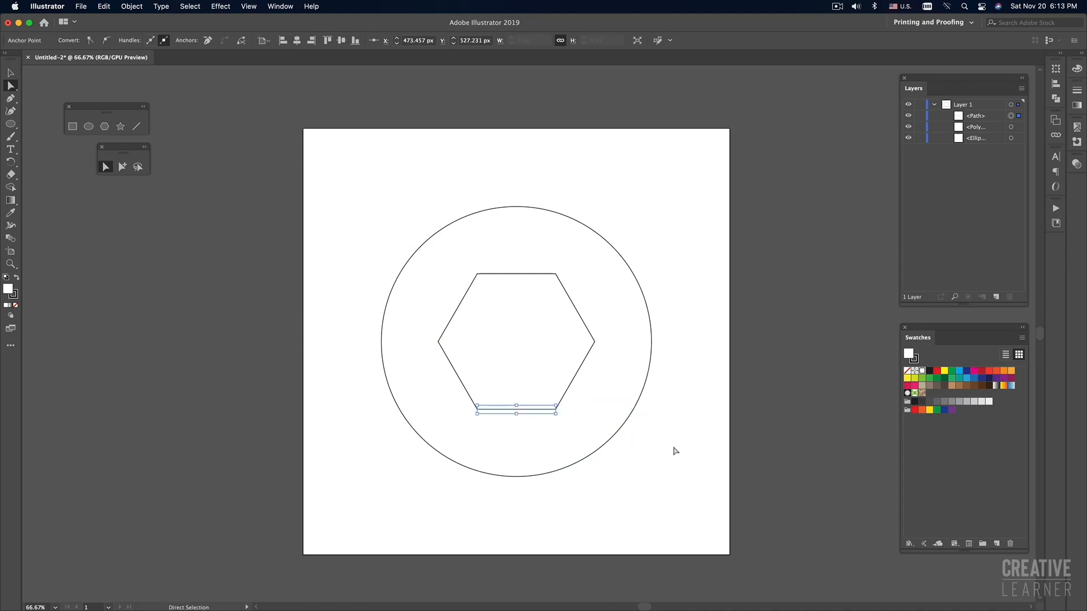
- Extend the bottom-edge line's right endpoint horizontally past the circle, making the line about 360 px long
{"action": "left_click", "coordinate": [675, 451]}
{"action": "left_click_drag", "start_coordinate": [556, 410], "coordinate": [669, 410]}
{"action": "left_click", "coordinate": [678, 449]}
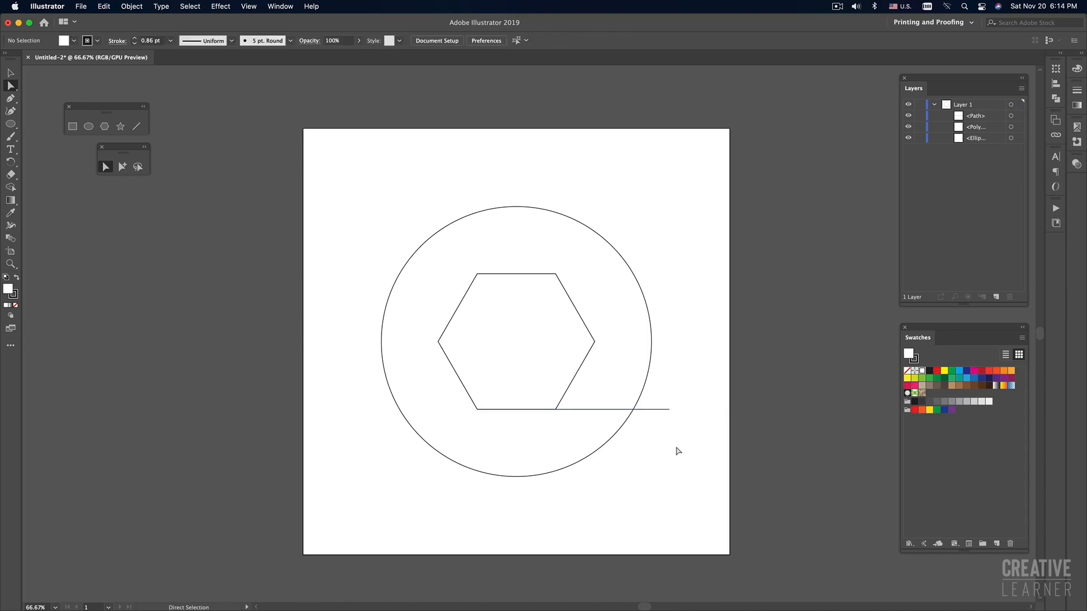
{"action": "key", "text": "v"}
{"action": "left_click", "coordinate": [667, 410]}
{"action": "left_click", "coordinate": [673, 498]}
{"action": "left_click", "coordinate": [595, 411]}
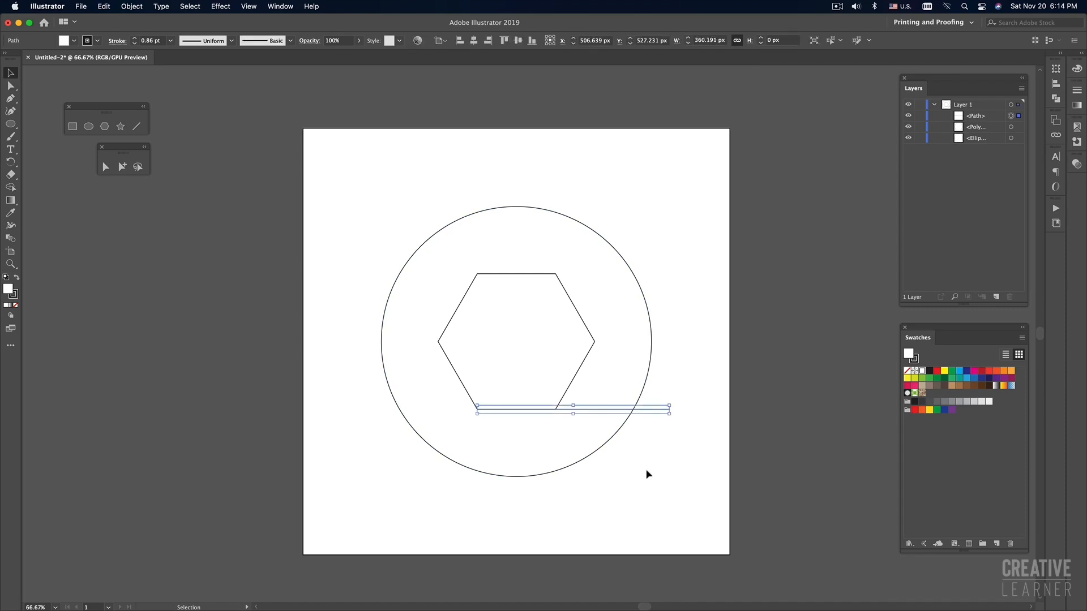
- Move the extended line's left endpoint along the line onto the hexagon's lower-right corner
{"action": "key", "text": "a"}
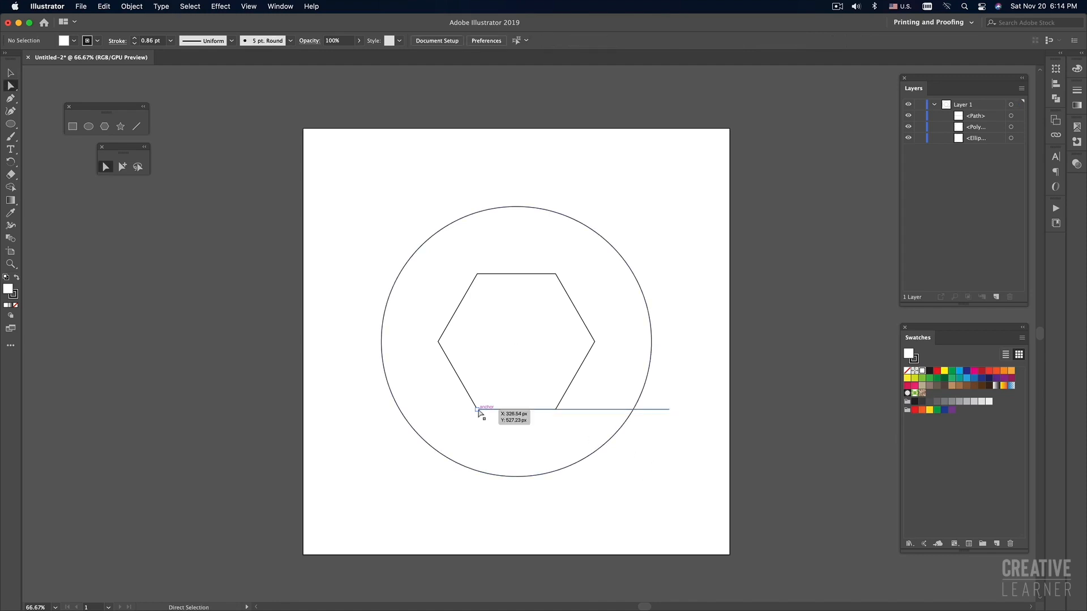
{"action": "left_click", "coordinate": [478, 410]}
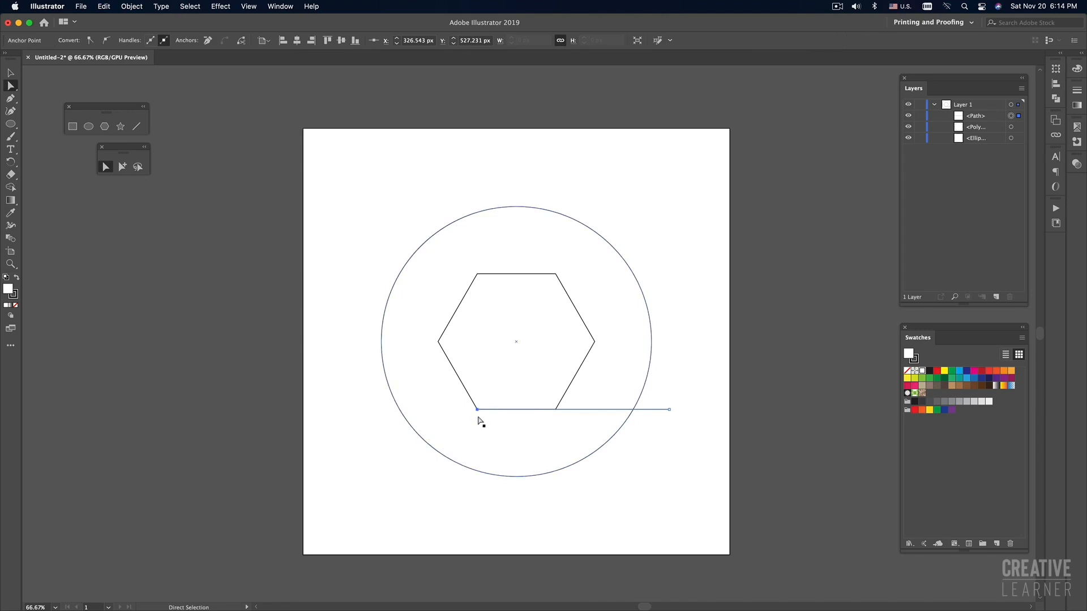
{"action": "left_click_drag", "start_coordinate": [477, 409], "coordinate": [556, 410]}
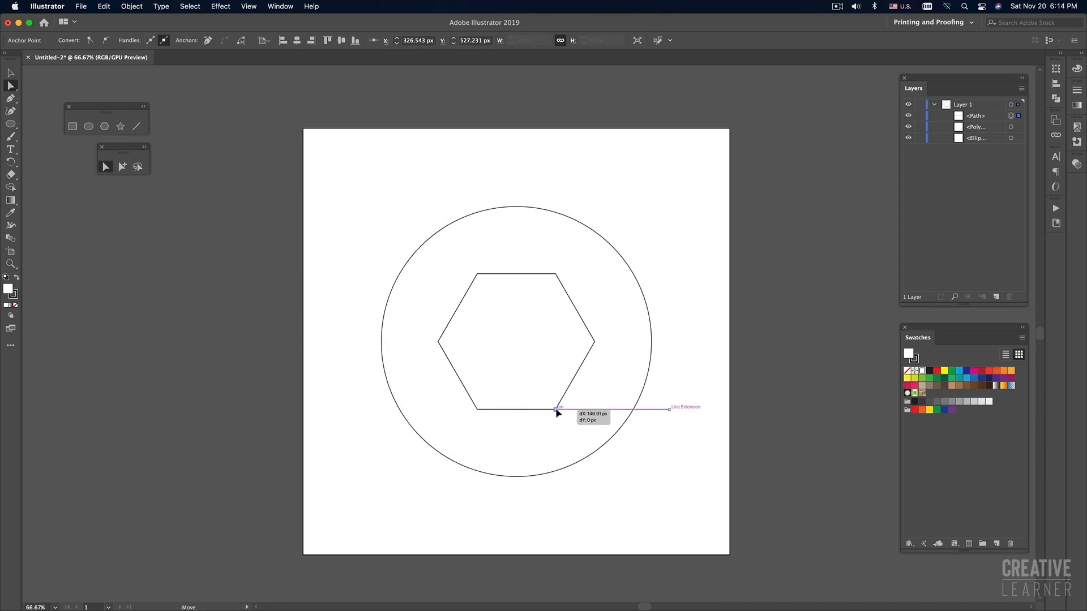
{"action": "left_click_drag", "start_coordinate": [555, 410], "coordinate": [556, 410]}
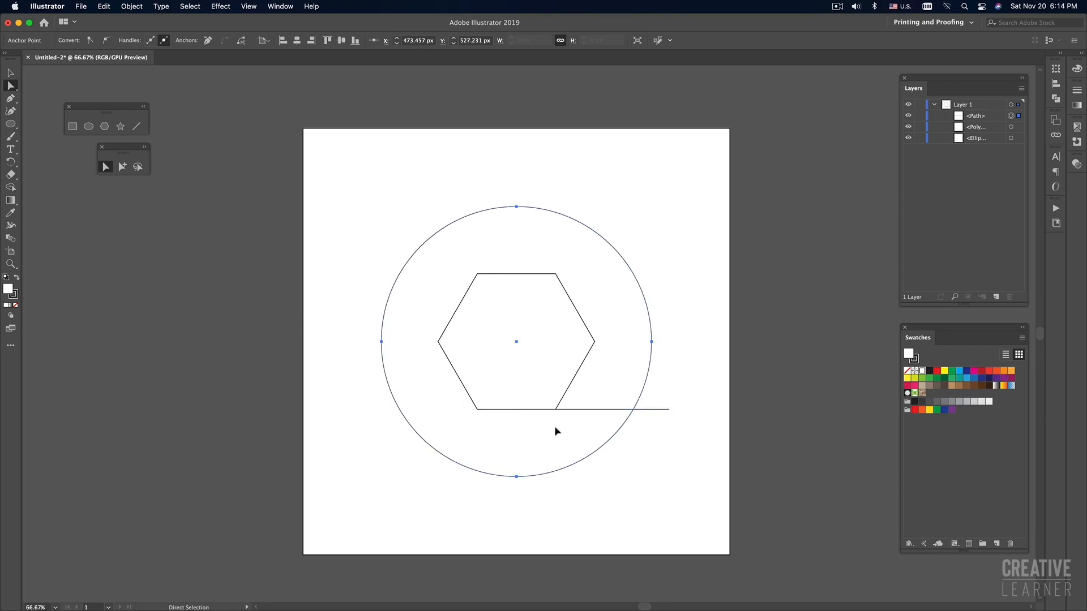
{"action": "left_click", "coordinate": [556, 428]}
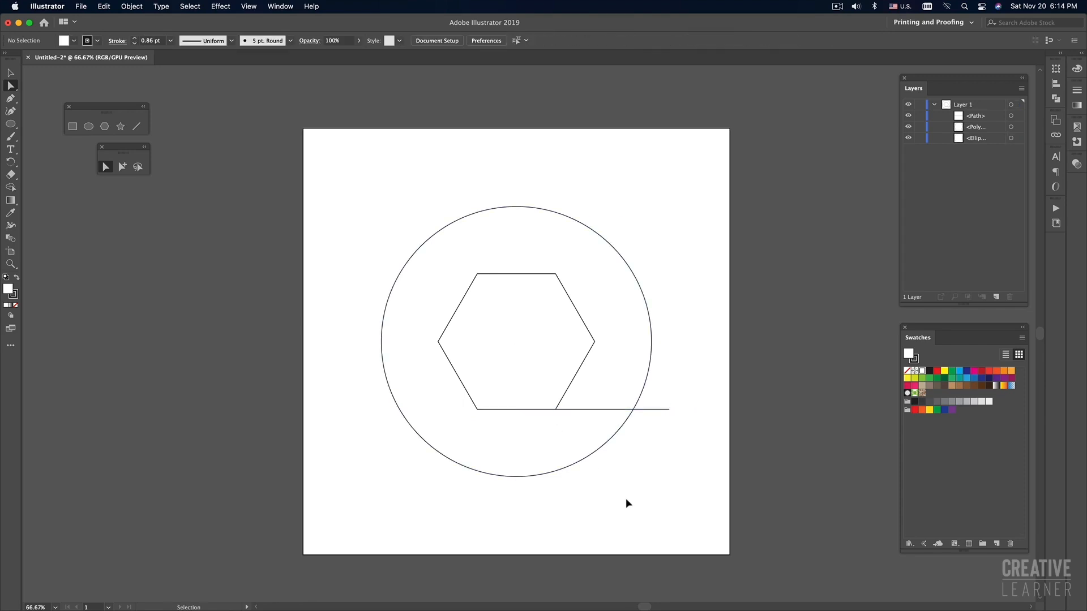
- Examine in Outline mode at 200% zoom how the line's endpoint meets the hexagon's lower-right corner, undoing a test move of the anchor
{"action": "left_click", "coordinate": [248, 7]}
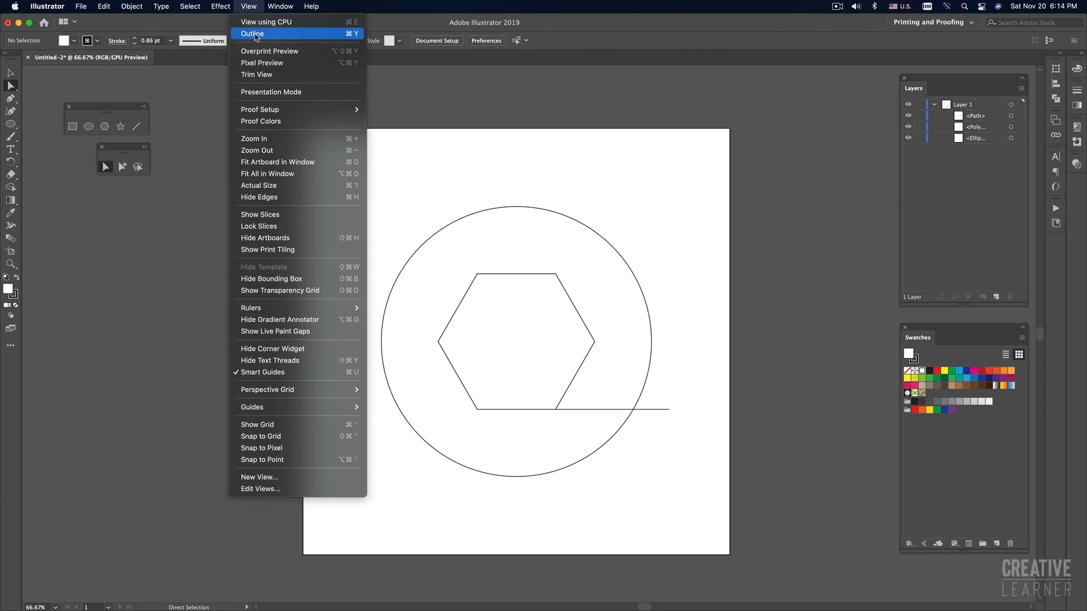
{"action": "left_click", "coordinate": [256, 35]}
{"action": "key", "text": "super+y"}
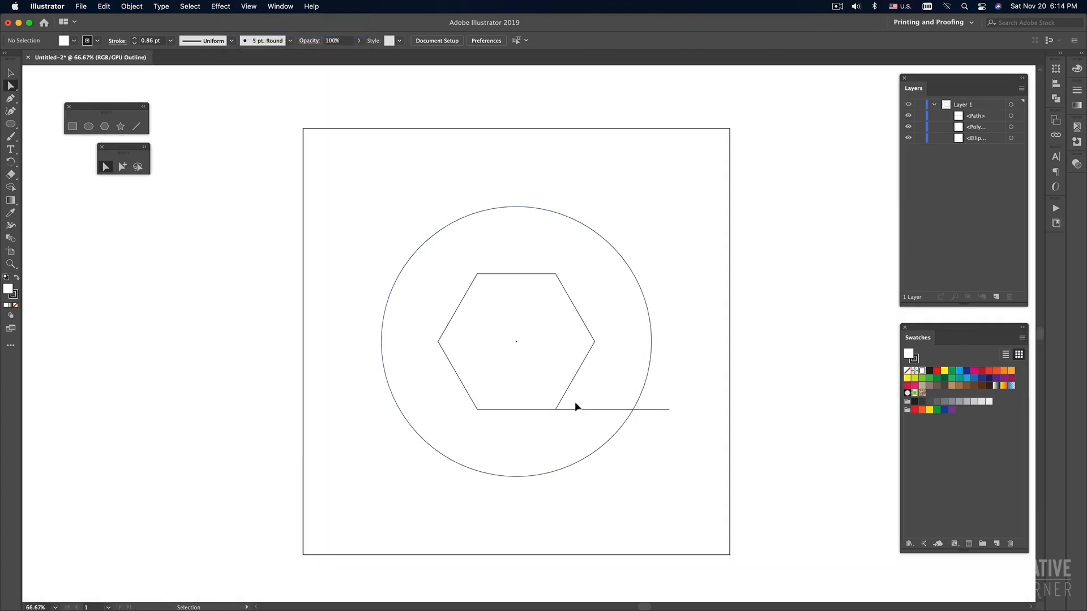
{"action": "left_click", "coordinate": [563, 419], "text": "super"}
{"action": "left_click", "coordinate": [563, 419], "text": "super"}
{"action": "left_click", "coordinate": [563, 419], "text": "super"}
{"action": "left_click_drag", "start_coordinate": [420, 146], "coordinate": [716, 470]}
{"action": "left_click", "coordinate": [714, 345]}
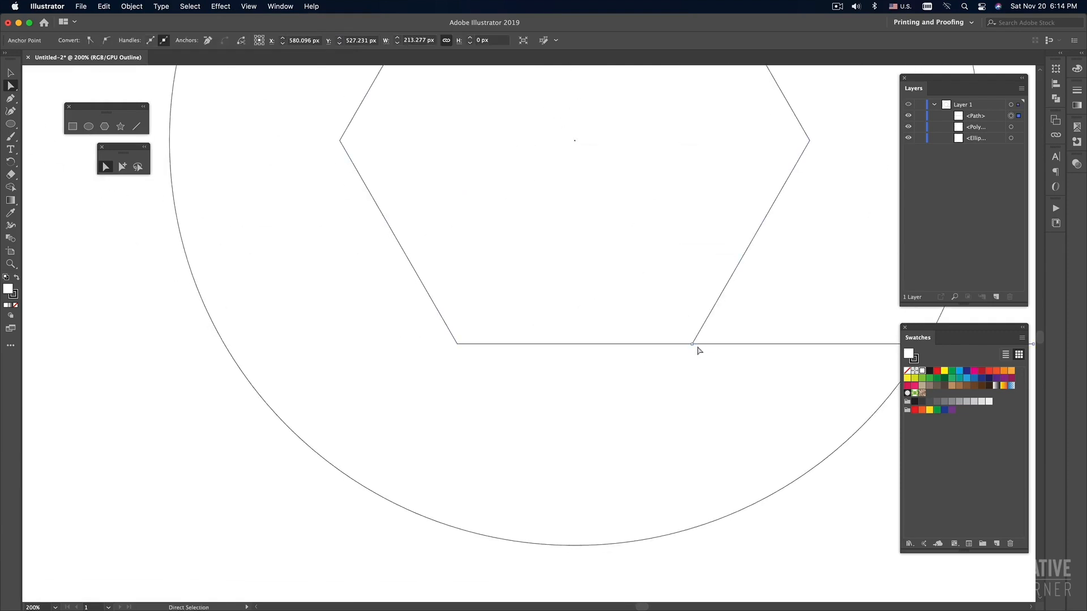
{"action": "left_click_drag", "start_coordinate": [692, 344], "coordinate": [693, 392]}
{"action": "key", "text": "super+z"}
{"action": "left_click", "coordinate": [707, 435]}
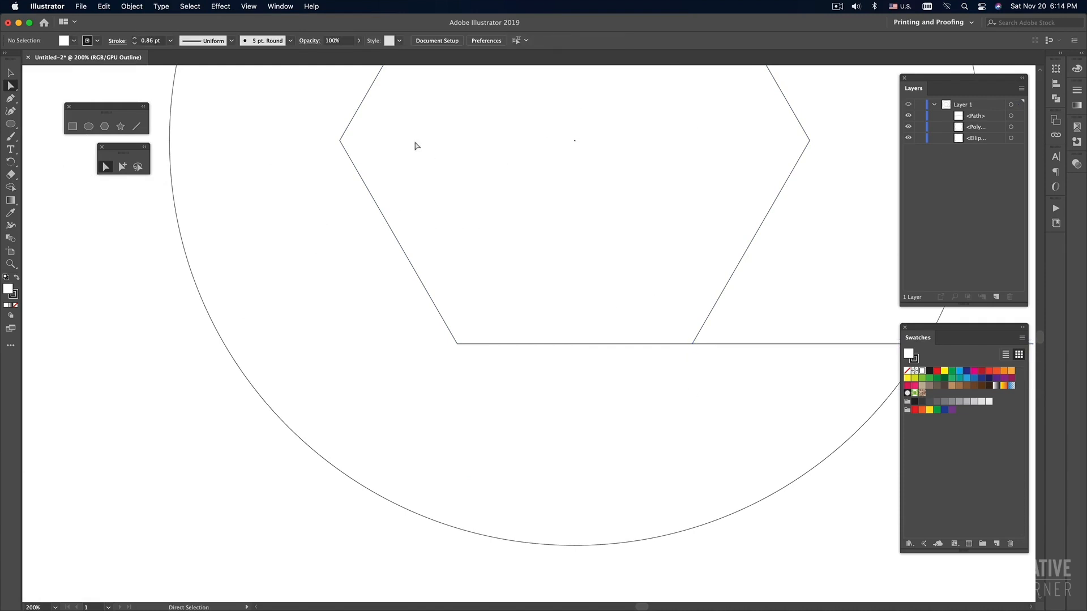
- Check the Smart Guides option and return the artwork to Preview mode at 66.67% zoom
{"action": "left_click", "coordinate": [249, 6]}
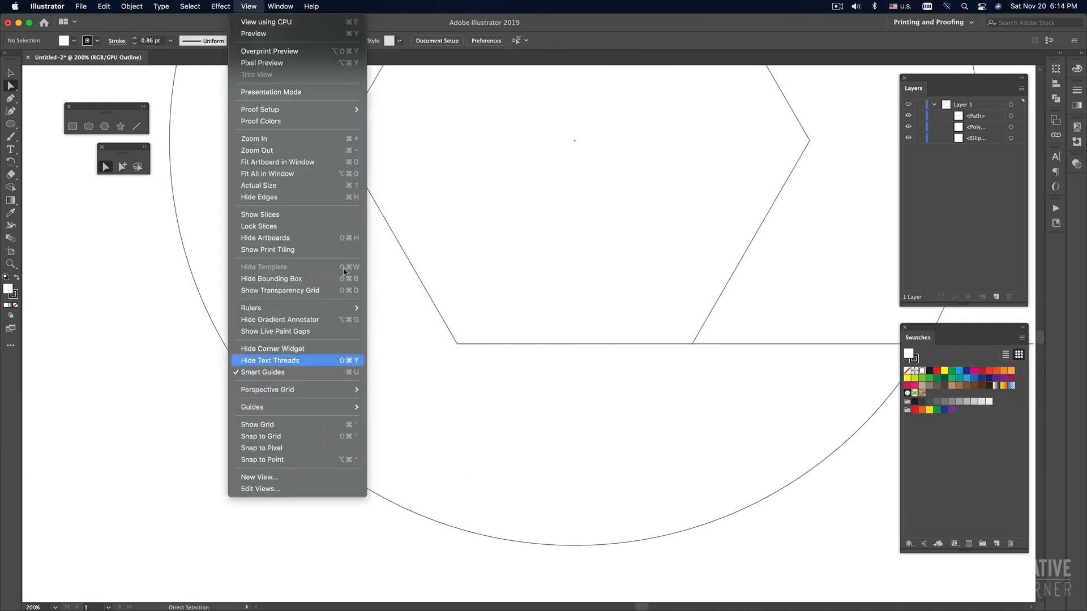
{"action": "left_click", "coordinate": [264, 371]}
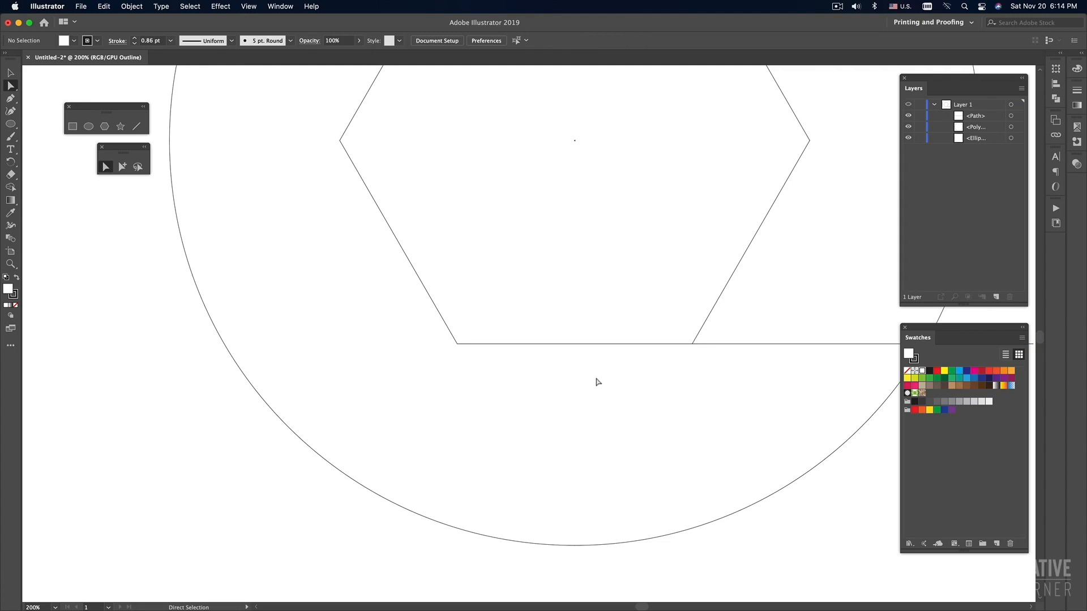
{"action": "scroll", "coordinate": [599, 383], "scroll_direction": "up", "scroll_amount": 6}
{"action": "scroll", "coordinate": [596, 384], "scroll_direction": "down", "scroll_amount": 6}
{"action": "key", "text": "super+minus"}
{"action": "key", "text": "super+minus"}
{"action": "key", "text": "super+minus"}
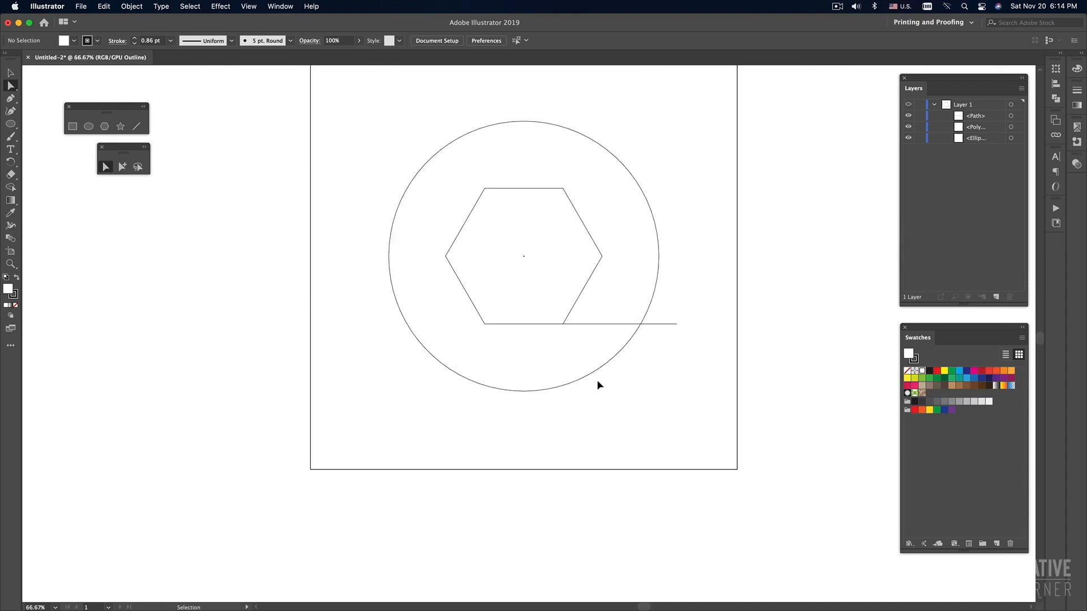
{"action": "mouse_move", "coordinate": [563, 323]}
{"action": "left_mouse_down"}
{"action": "mouse_move", "coordinate": [565, 360]}
{"action": "mouse_move", "coordinate": [563, 331]}
{"action": "left_mouse_up"}
{"action": "left_click", "coordinate": [688, 433]}
{"action": "left_click", "coordinate": [652, 424]}
{"action": "key", "text": "super+y"}
{"action": "left_click_drag", "start_coordinate": [648, 420], "coordinate": [626, 481]}
{"action": "key", "text": "v"}
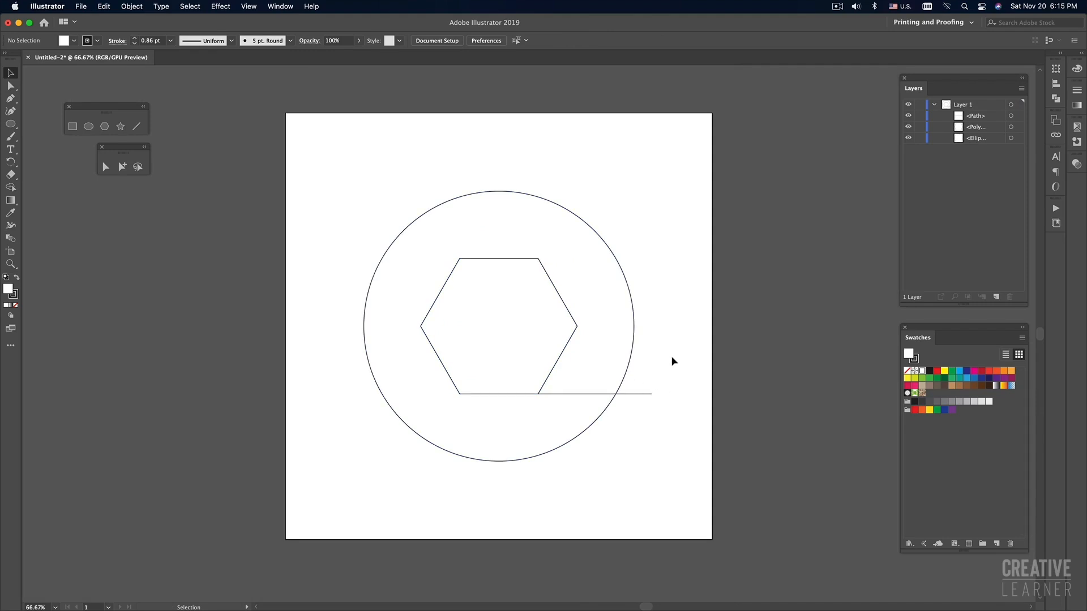
- Copy the hexagon's lower-right edge with Direct Selection and paste the copy in front, directly over the original edge
{"action": "key", "text": "a"}
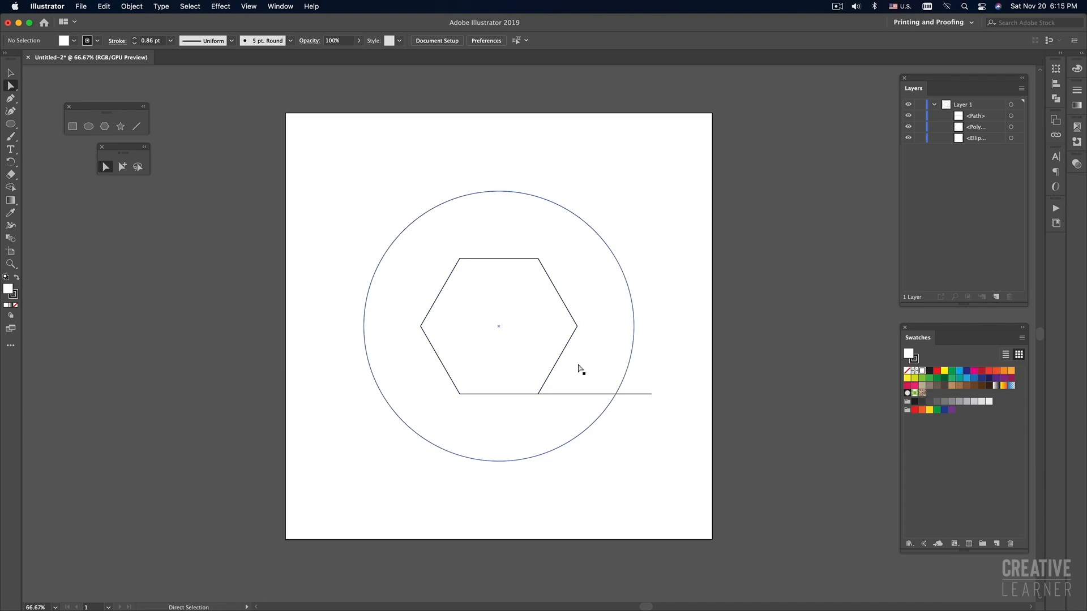
{"action": "key", "text": "v"}
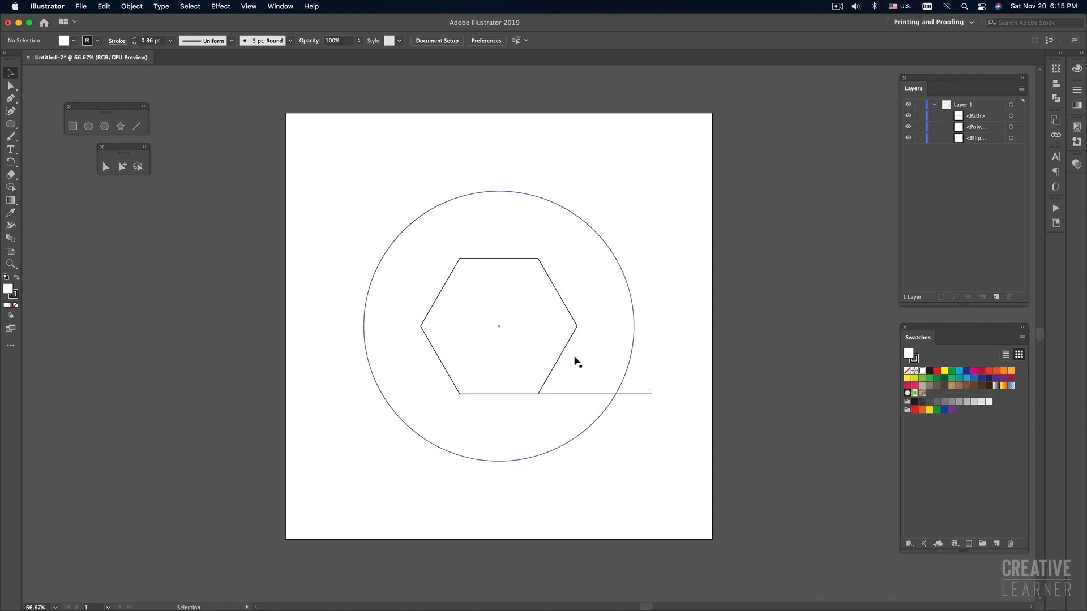
{"action": "left_click", "coordinate": [10, 86]}
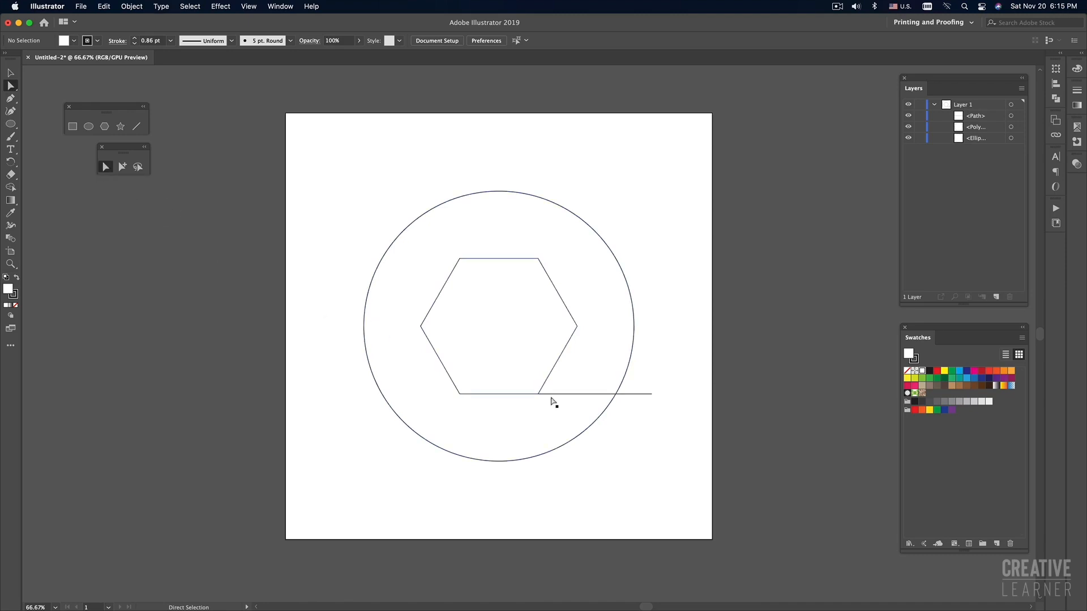
{"action": "left_click", "coordinate": [559, 360]}
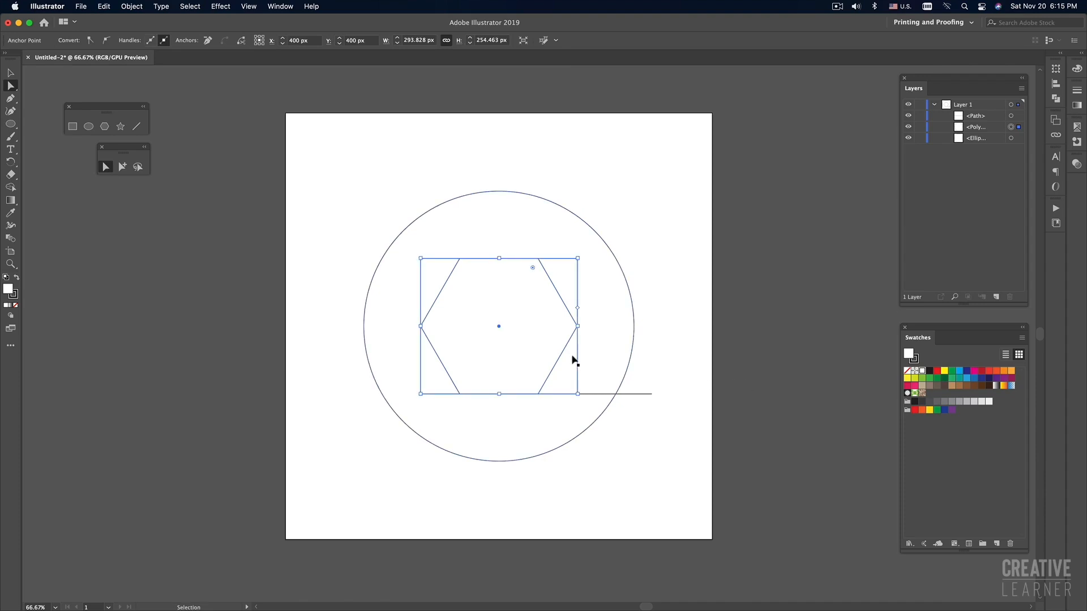
{"action": "key", "text": "super+c"}
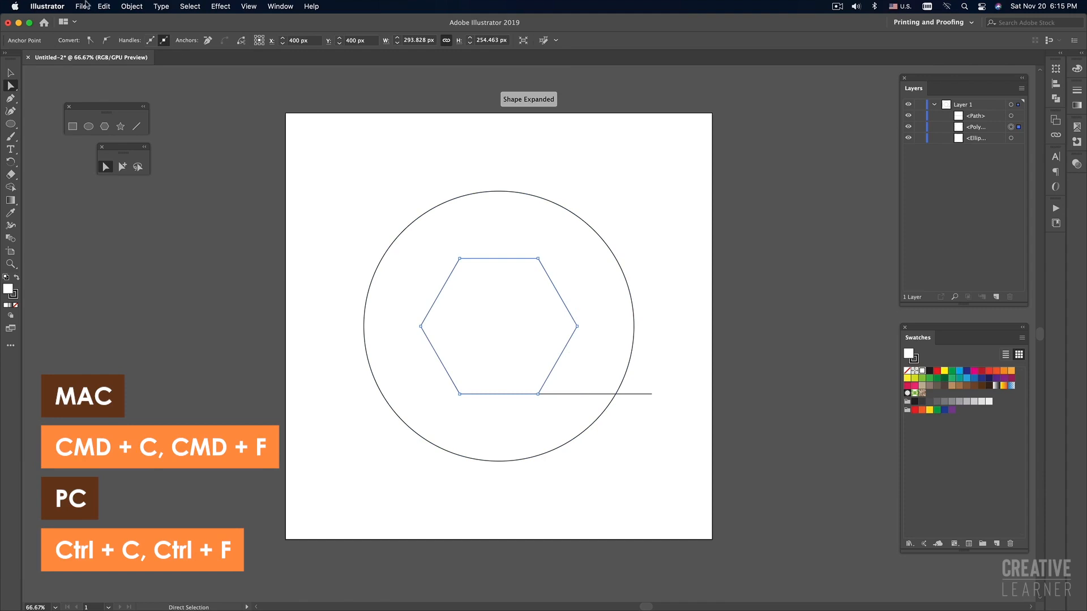
{"action": "left_click", "coordinate": [104, 6]}
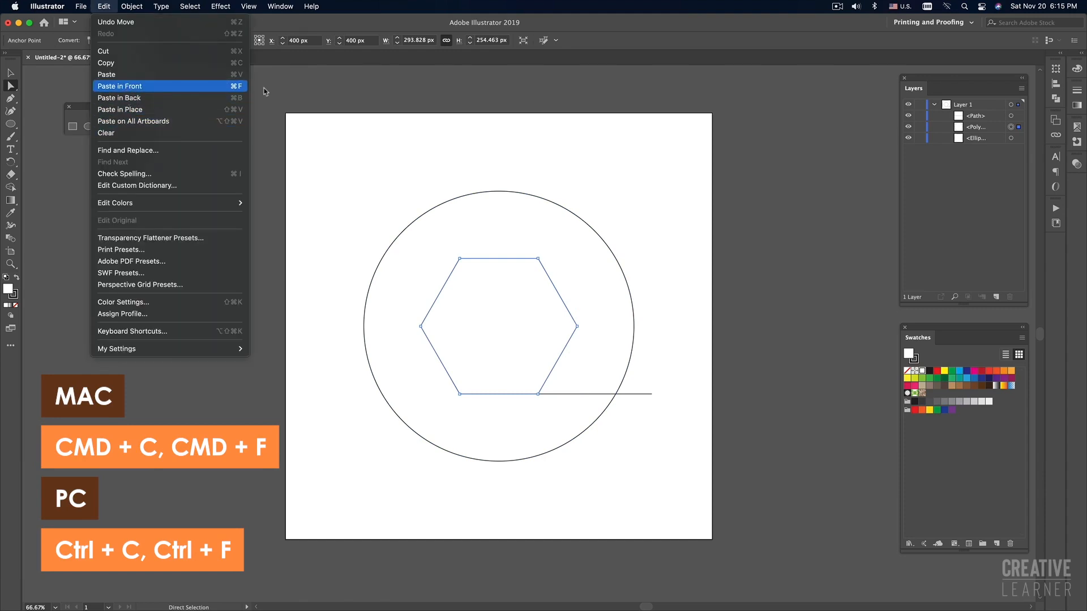
{"action": "left_click", "coordinate": [565, 360]}
{"action": "key", "text": "super"}
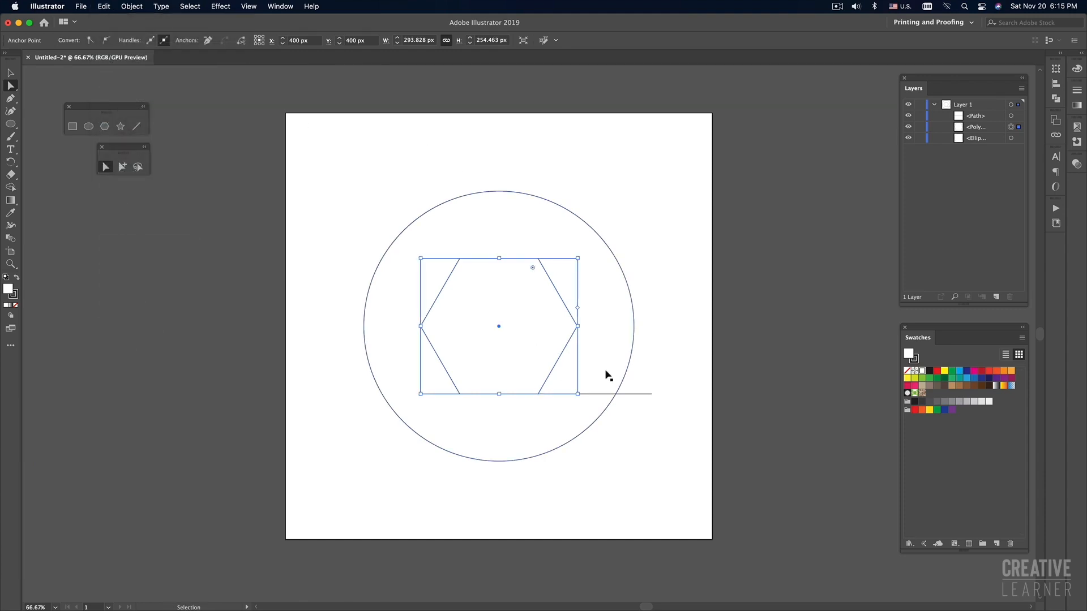
{"action": "key", "text": "super+f"}
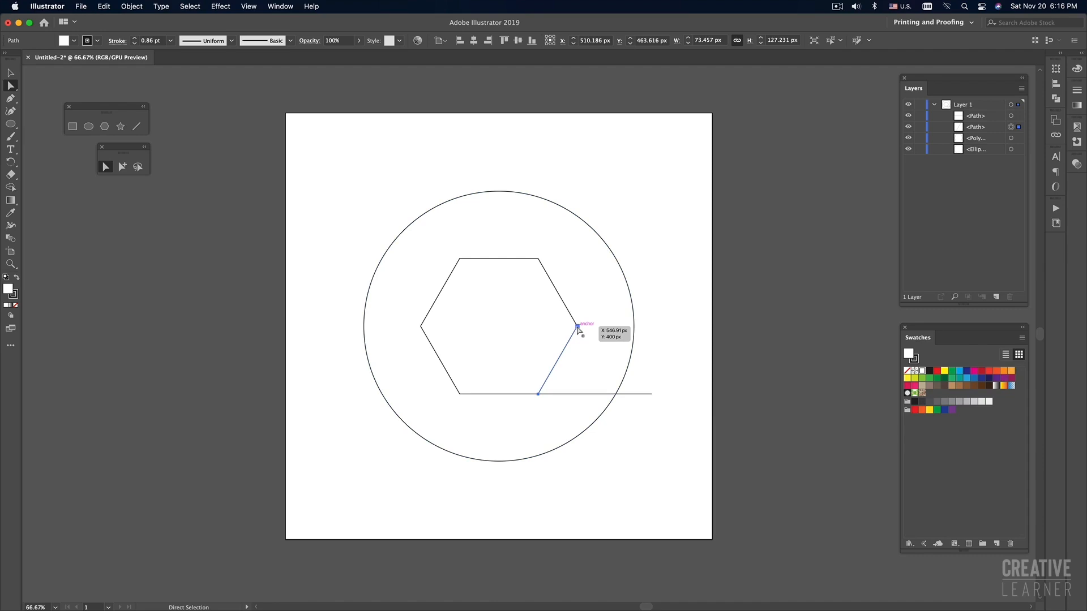
- Select the pasted edge's upper endpoint at the hexagon's right corner and check the Smart Guides option
{"action": "left_click", "coordinate": [537, 394]}
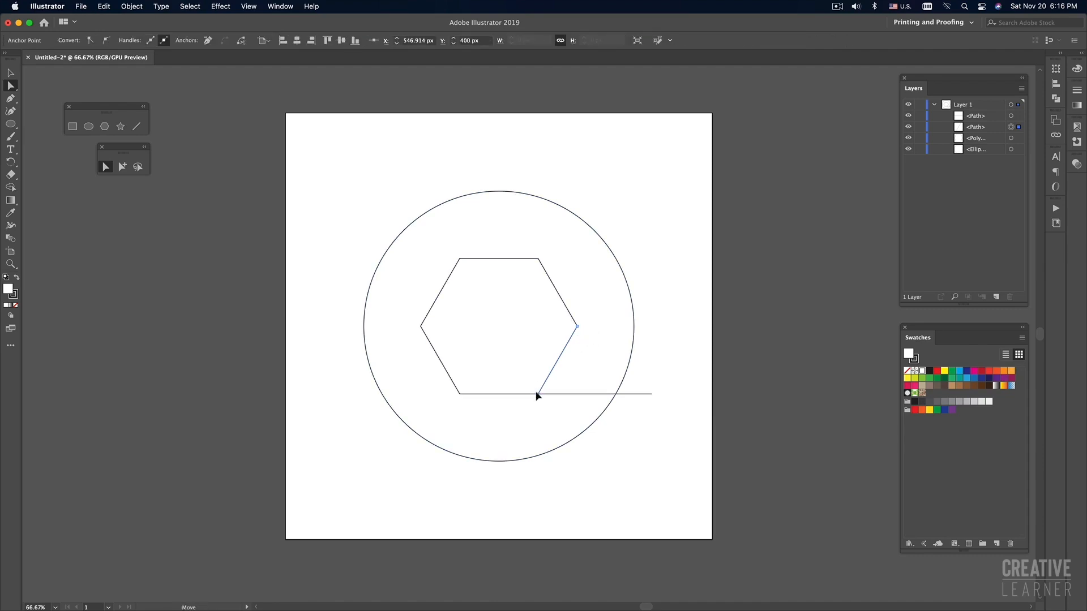
{"action": "left_click", "coordinate": [578, 327]}
{"action": "mouse_move", "coordinate": [577, 327]}
{"action": "left_mouse_down"}
{"action": "mouse_move", "coordinate": [599, 294]}
{"action": "mouse_move", "coordinate": [597, 323]}
{"action": "mouse_move", "coordinate": [578, 341]}
{"action": "mouse_move", "coordinate": [578, 327]}
{"action": "left_mouse_up"}
{"action": "left_click", "coordinate": [246, 6]}
{"action": "left_click", "coordinate": [248, 6]}
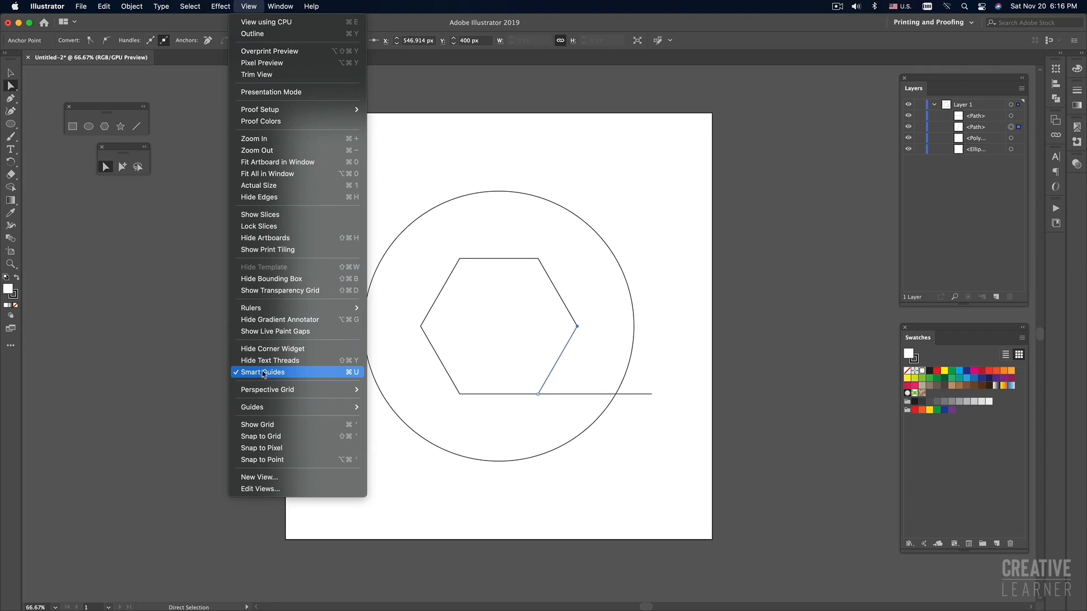
{"action": "left_click", "coordinate": [490, 157]}
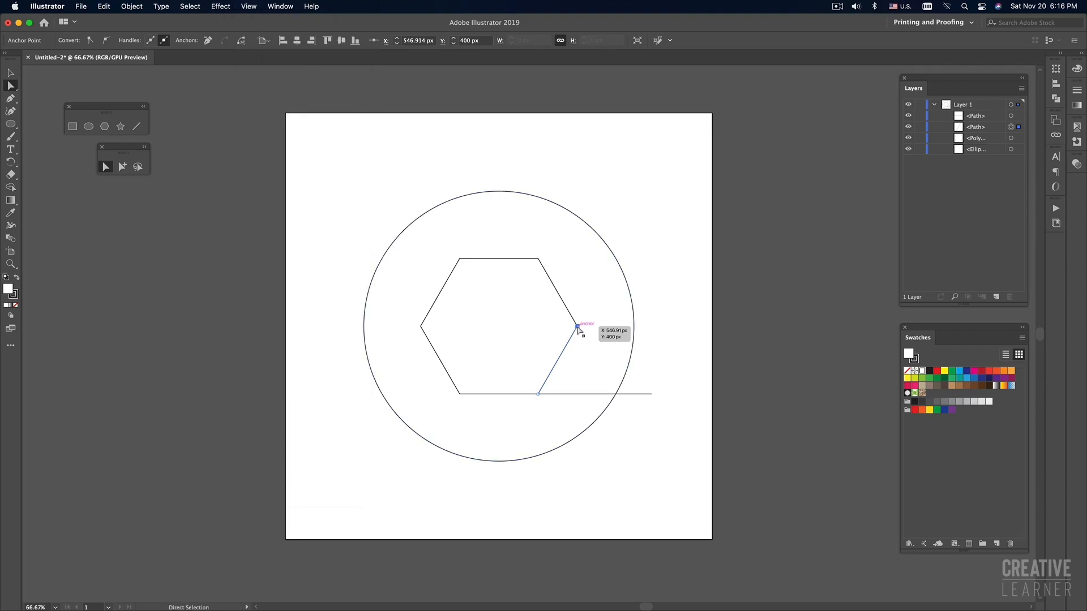
- Extend the pasted lower-right edge along its own direction past the circle, ending at about X 653 px, Y 216 px
{"action": "left_click_drag", "start_coordinate": [578, 327], "coordinate": [608, 310]}
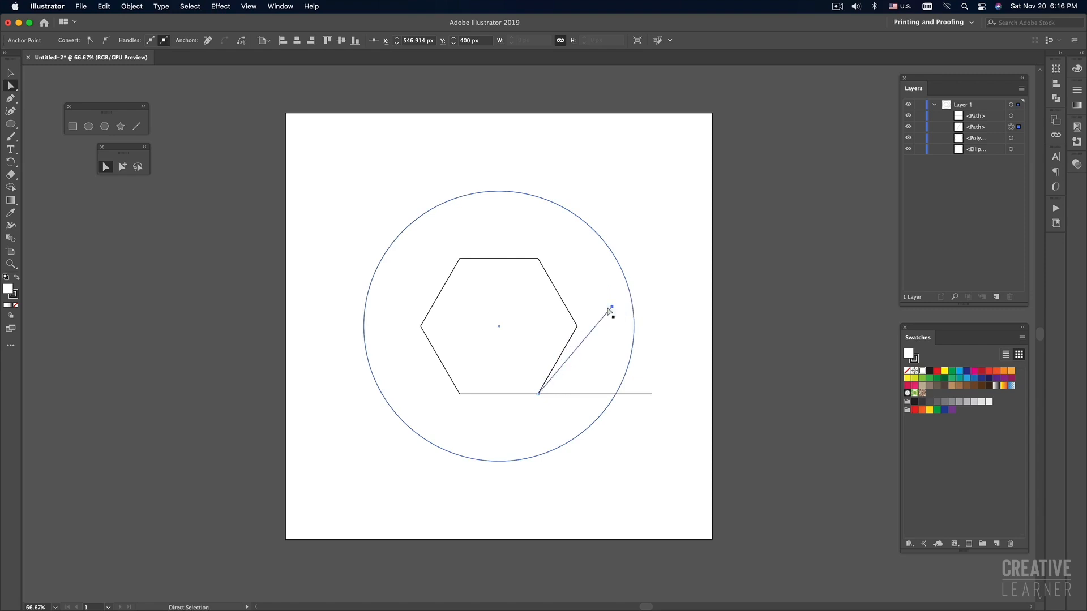
{"action": "key", "text": "super+z"}
{"action": "left_click", "coordinate": [577, 326]}
{"action": "mouse_move", "coordinate": [578, 328]}
{"action": "left_mouse_down"}
{"action": "mouse_move", "coordinate": [623, 252]}
{"action": "mouse_move", "coordinate": [635, 251]}
{"action": "mouse_move", "coordinate": [629, 240]}
{"action": "mouse_move", "coordinate": [576, 328]}
{"action": "left_mouse_up"}
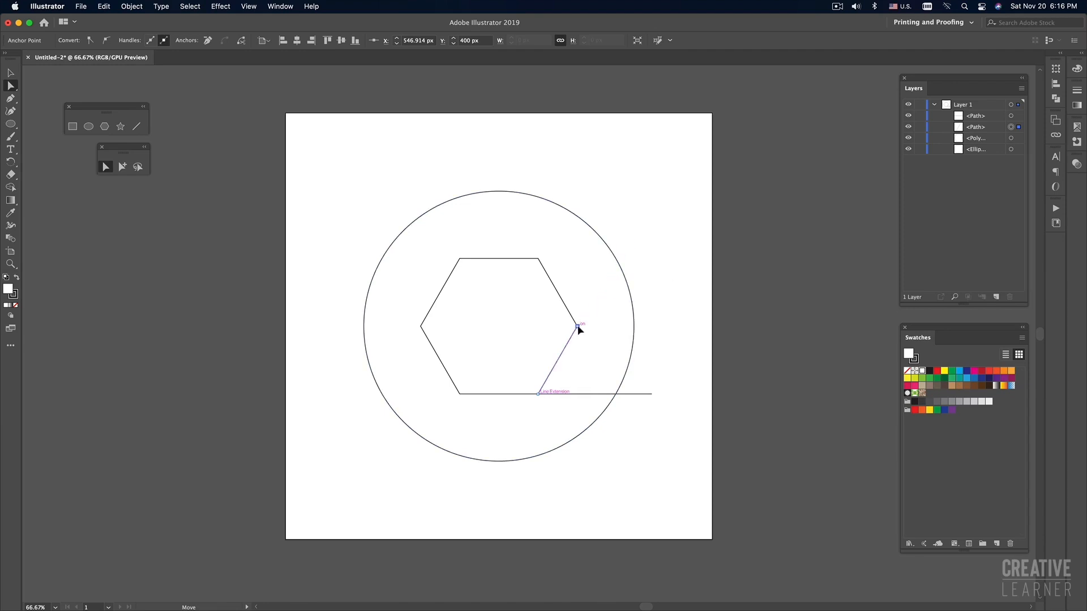
{"action": "left_click_drag", "start_coordinate": [579, 328], "coordinate": [634, 228]}
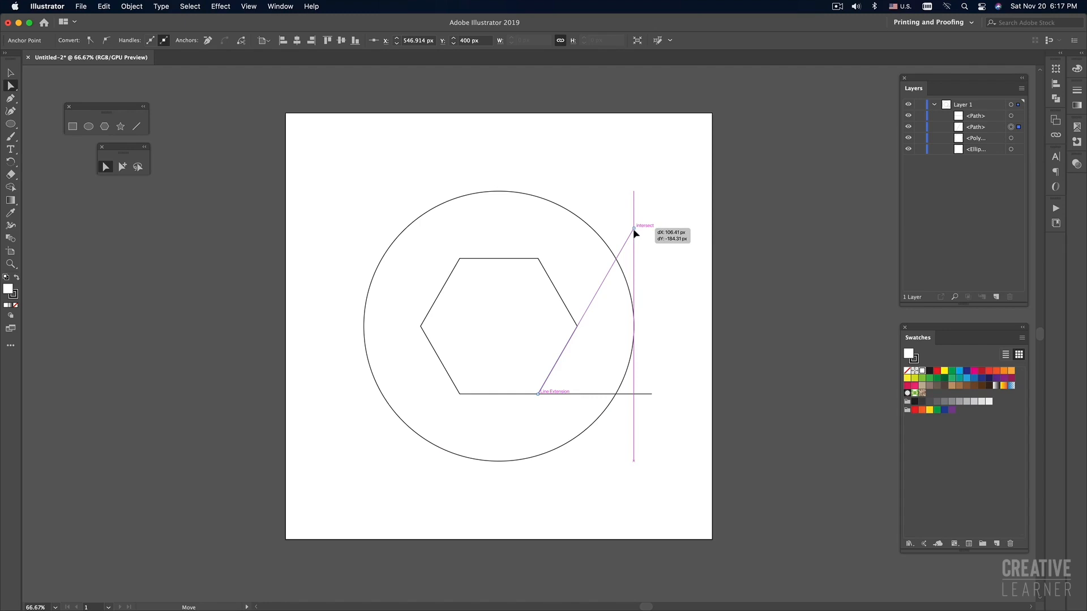
{"action": "left_click_drag", "start_coordinate": [635, 232], "coordinate": [634, 232]}
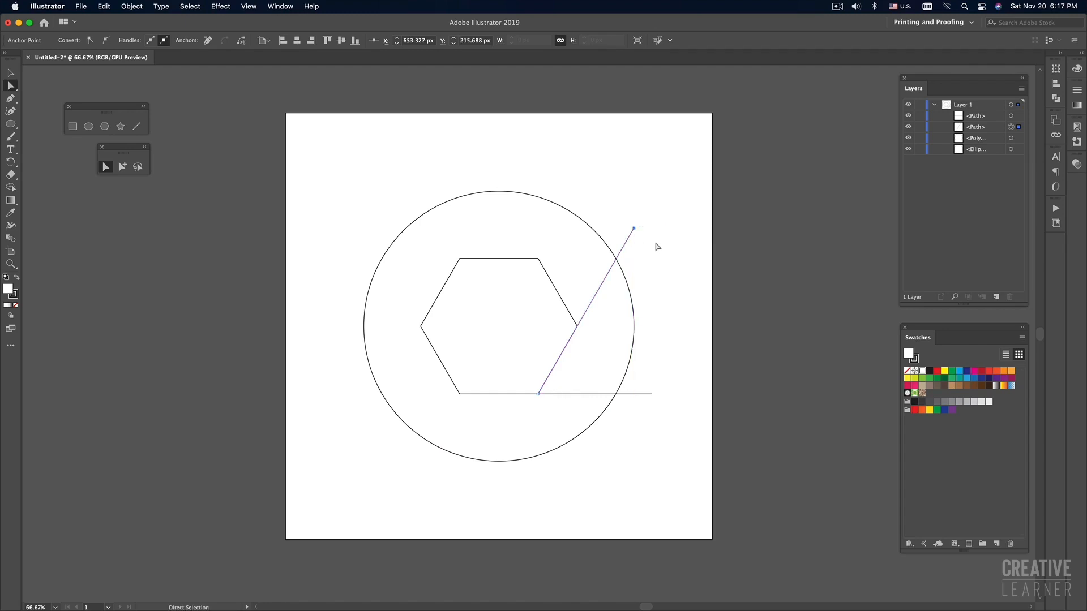
{"action": "left_click", "coordinate": [673, 263]}
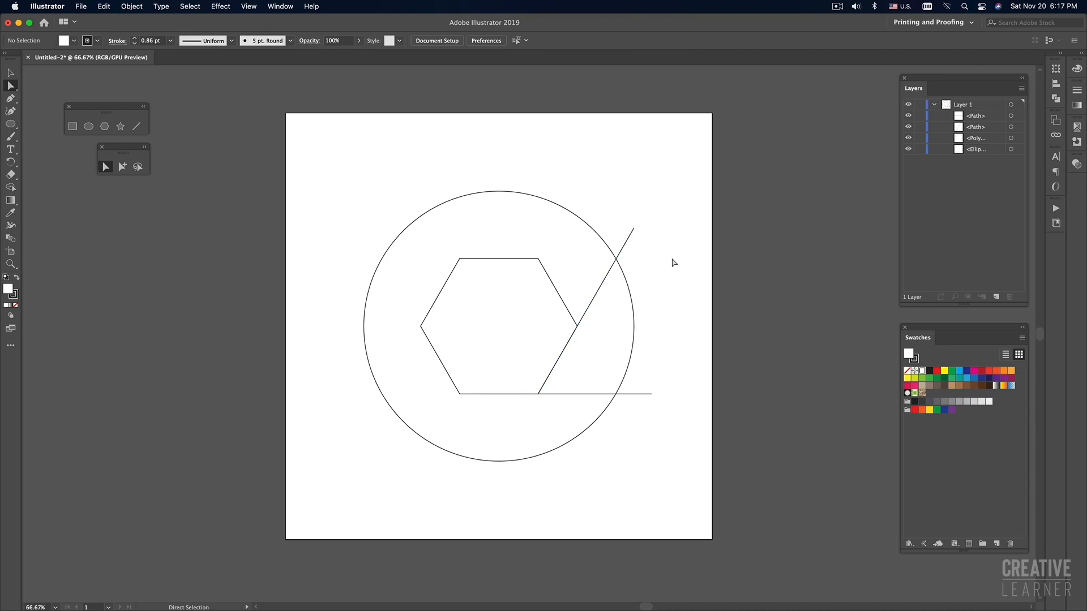
- Copy the hexagon's upper-right edge and paste the copy in front, directly over the original
{"action": "left_click", "coordinate": [554, 286]}
{"action": "key", "text": "super+c"}
{"action": "key", "text": "super+f"}
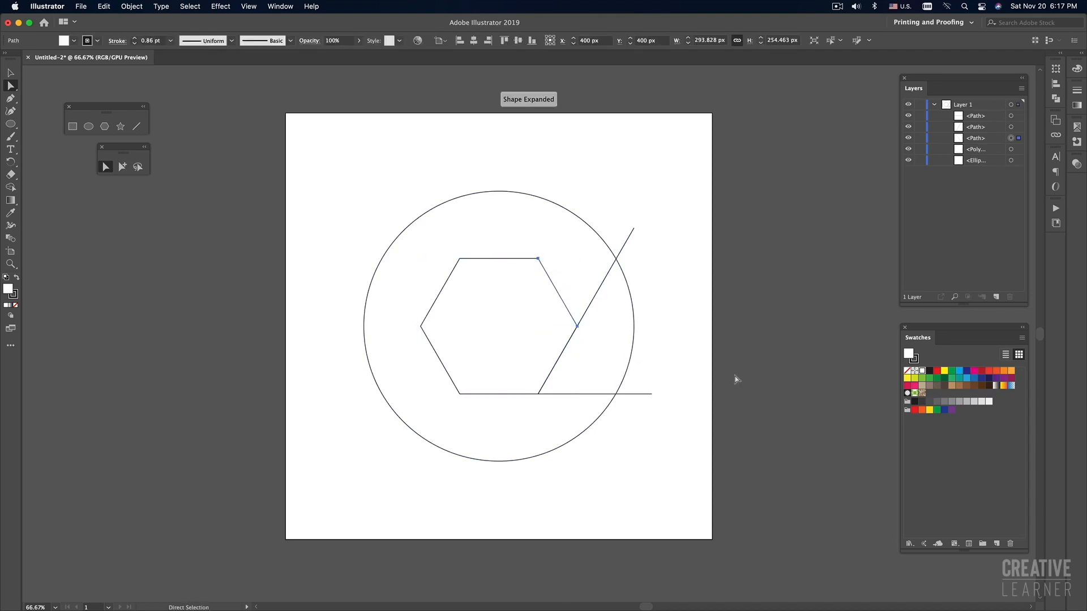
{"action": "left_click", "coordinate": [587, 201]}
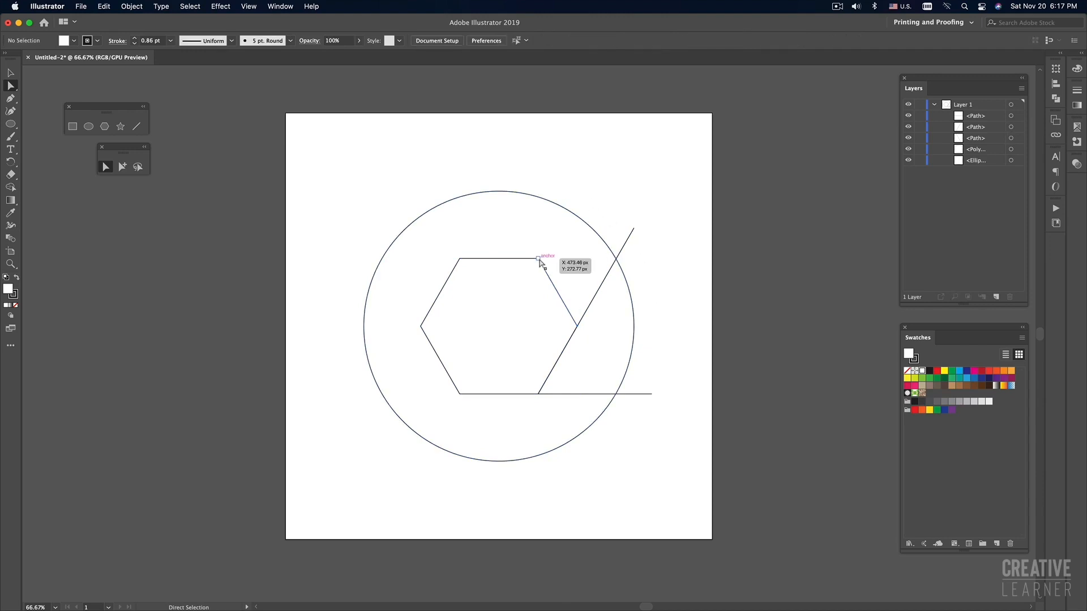
- Extend the upper-right edge copy along its direction past the circle's top, moving its upper endpoint about 93 px left and 161 px up
{"action": "left_click", "coordinate": [538, 258]}
{"action": "left_click", "coordinate": [538, 258]}
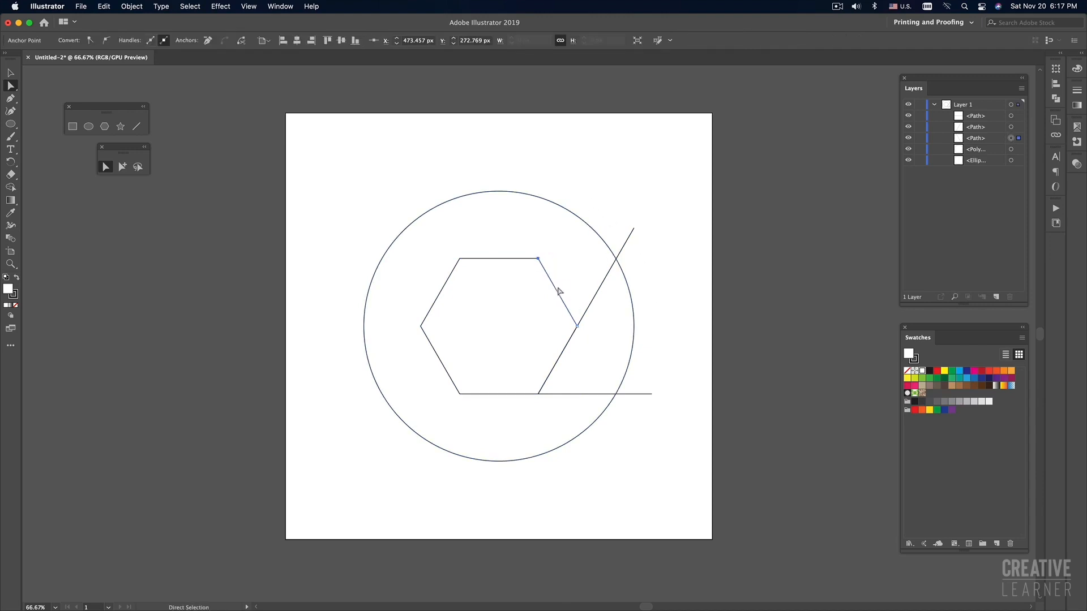
{"action": "left_click", "coordinate": [539, 263]}
{"action": "left_click", "coordinate": [538, 260]}
{"action": "left_click_drag", "start_coordinate": [538, 260], "coordinate": [488, 173]}
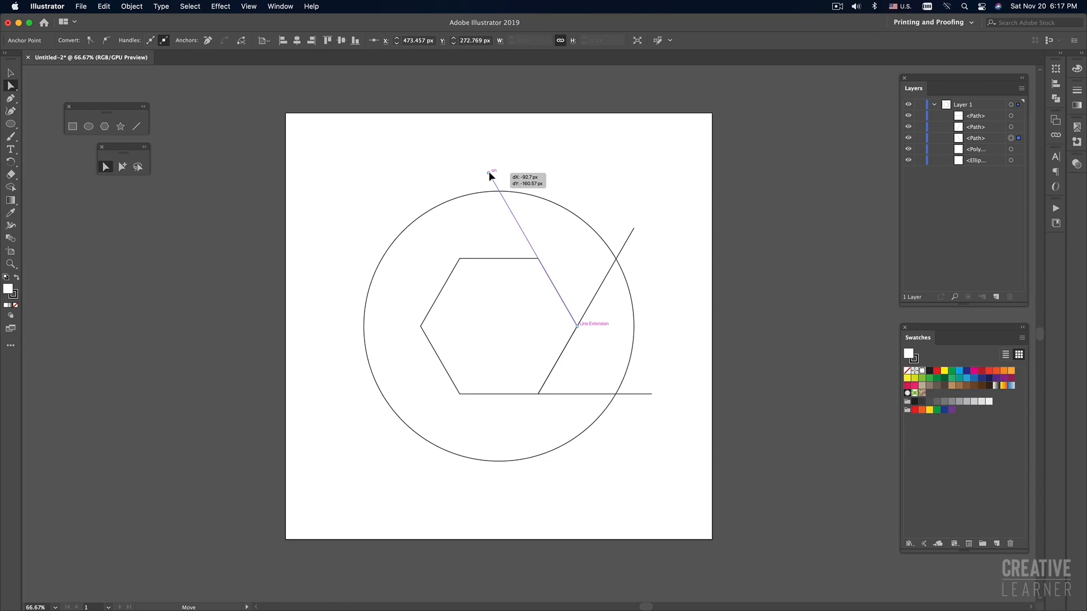
{"action": "left_click_drag", "start_coordinate": [489, 173], "coordinate": [489, 173]}
{"action": "left_click", "coordinate": [531, 172]}
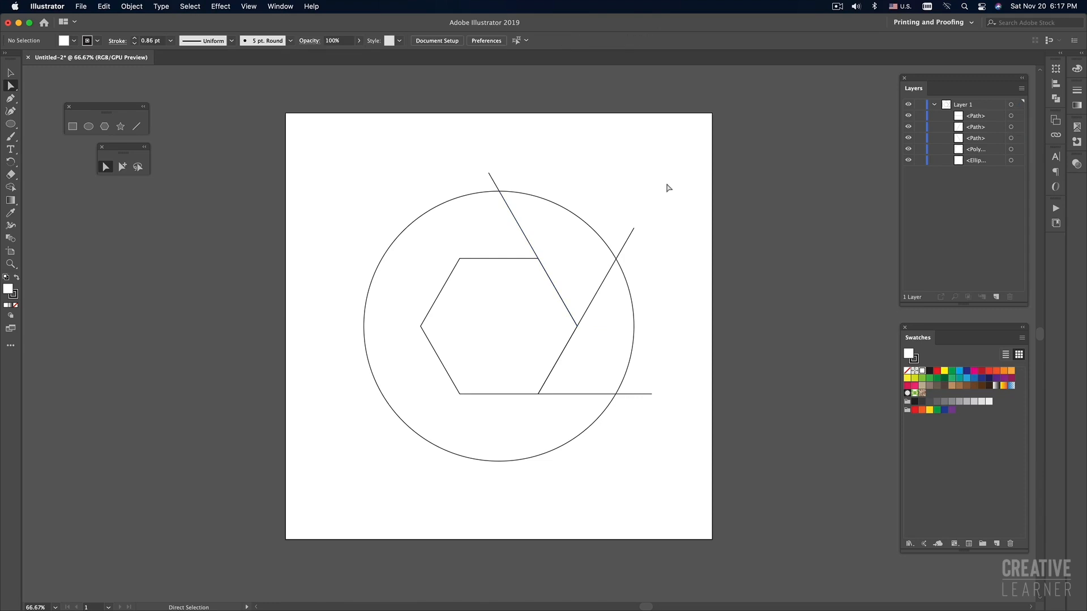
- Copy the hexagon's top edge and paste the copy in front, directly over the original
{"action": "left_click", "coordinate": [512, 259]}
{"action": "left_click", "coordinate": [759, 329]}
{"action": "left_click", "coordinate": [511, 296]}
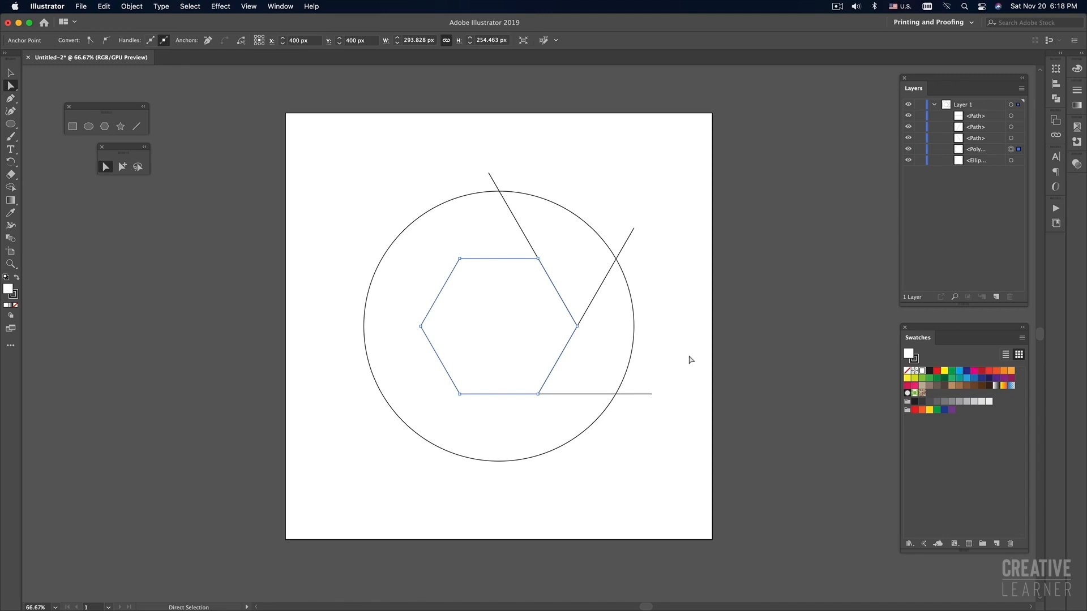
{"action": "key", "text": "super+c"}
{"action": "key", "text": "super+f"}
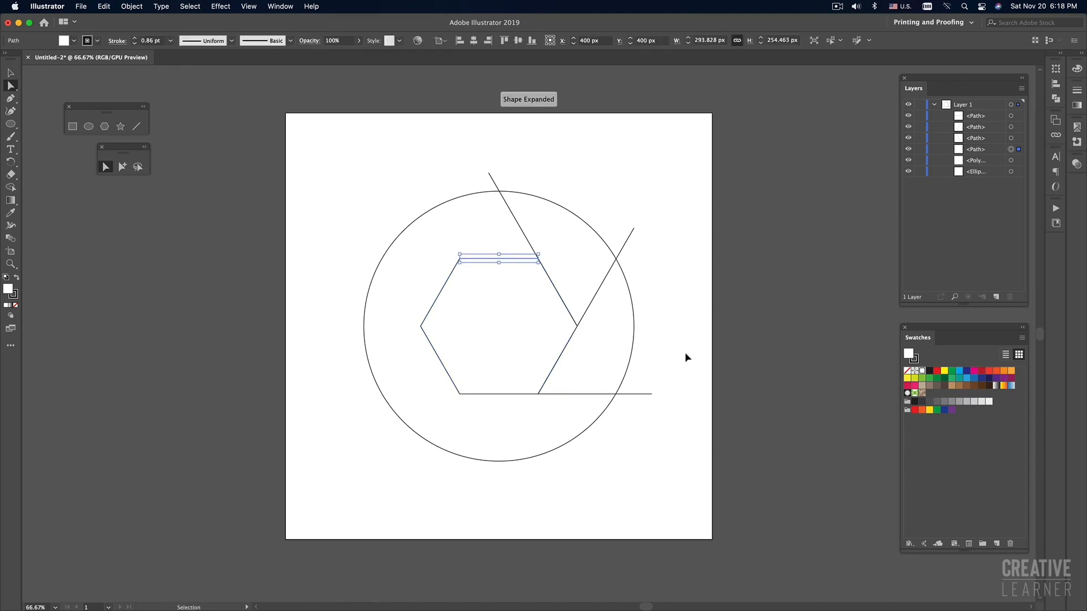
- Extend the top edge copy horizontally from the hexagon's upper-left corner to beyond the circle's left side
{"action": "left_click", "coordinate": [460, 259]}
{"action": "left_click", "coordinate": [460, 263]}
{"action": "left_click_drag", "start_coordinate": [460, 261], "coordinate": [408, 259]}
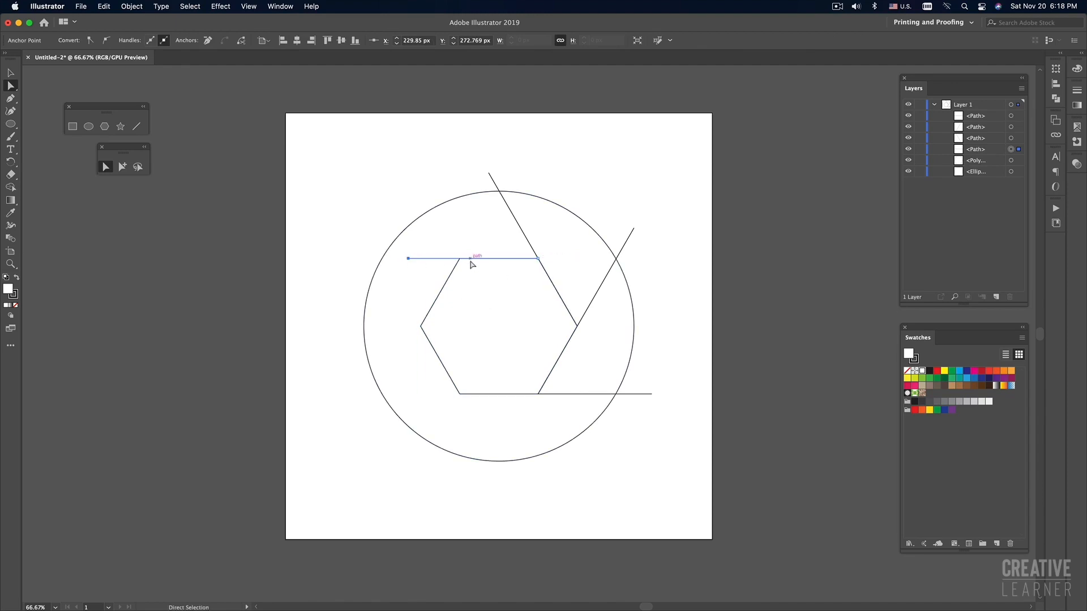
{"action": "left_click_drag", "start_coordinate": [409, 260], "coordinate": [356, 259]}
{"action": "left_click", "coordinate": [674, 304]}
- Copy the hexagon's upper-left edge and paste the copy in front, directly over the original
{"action": "key", "text": "space"}
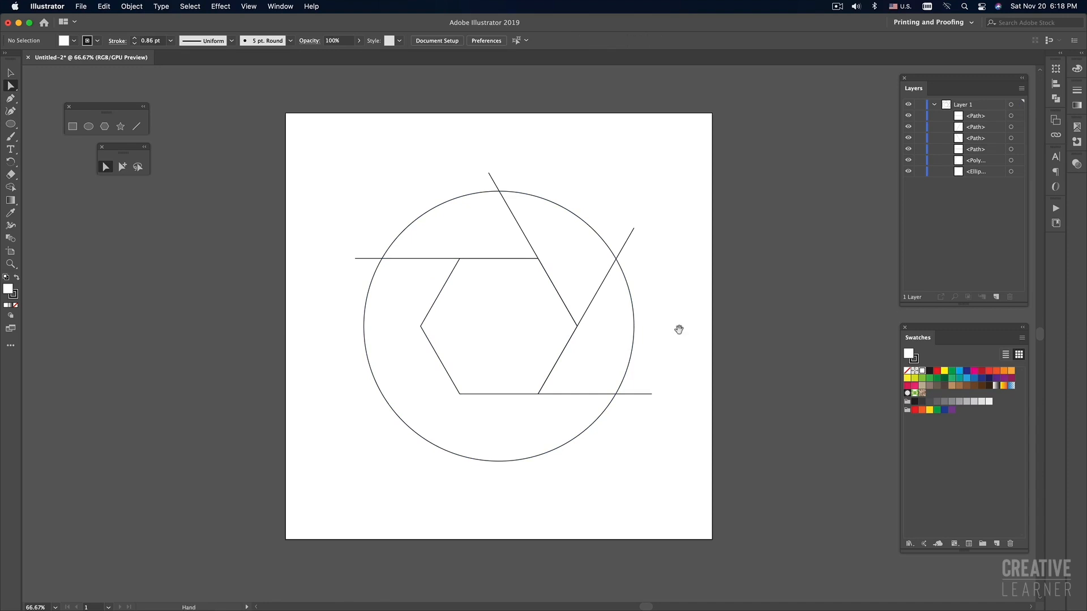
{"action": "left_click_drag", "start_coordinate": [679, 331], "coordinate": [725, 267]}
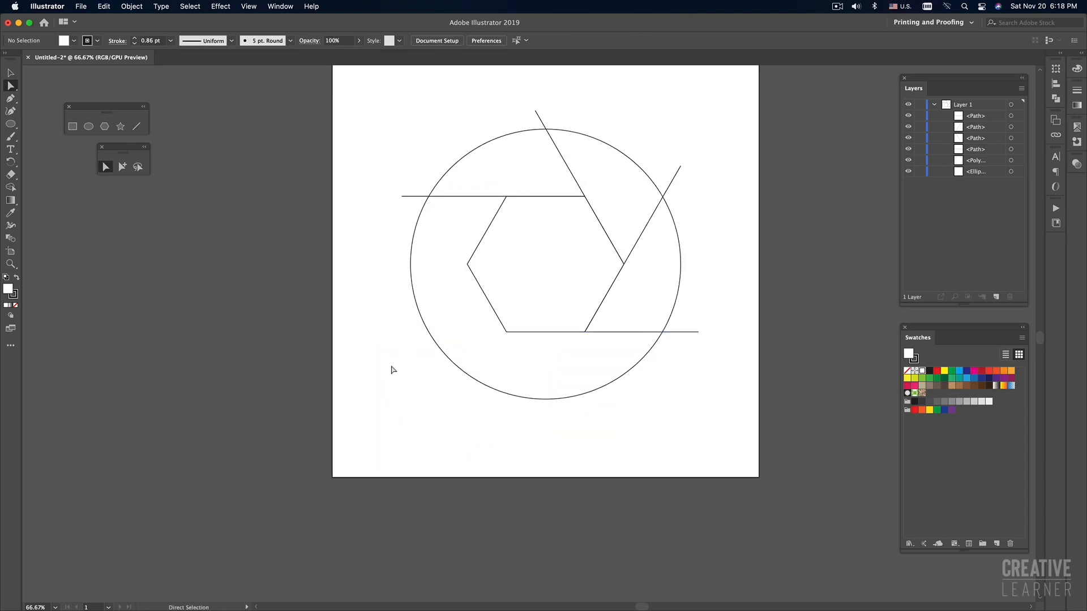
{"action": "left_click", "coordinate": [548, 281]}
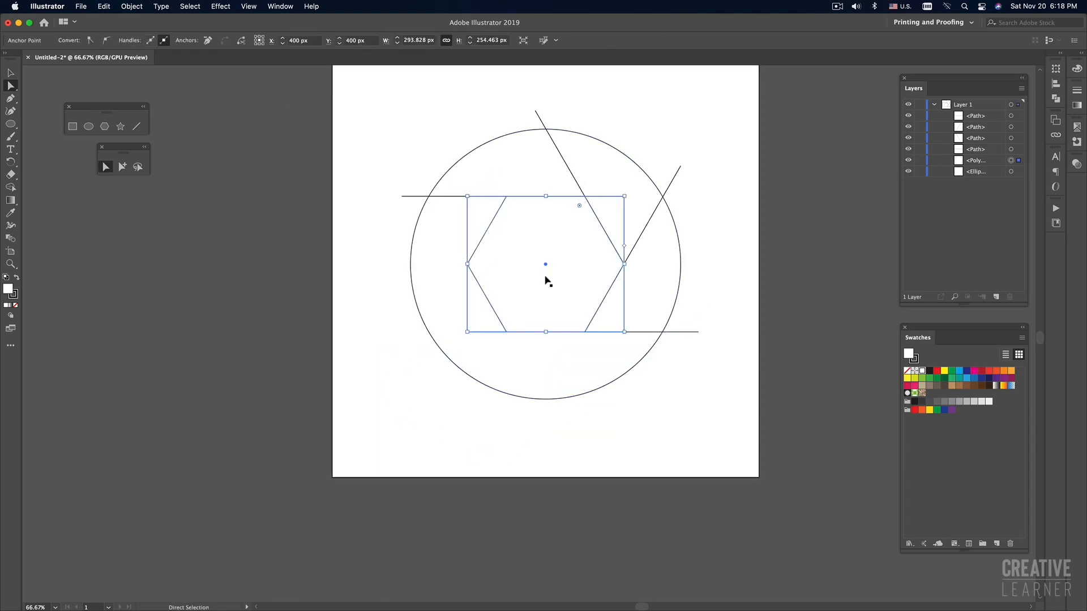
{"action": "key", "text": "Delete"}
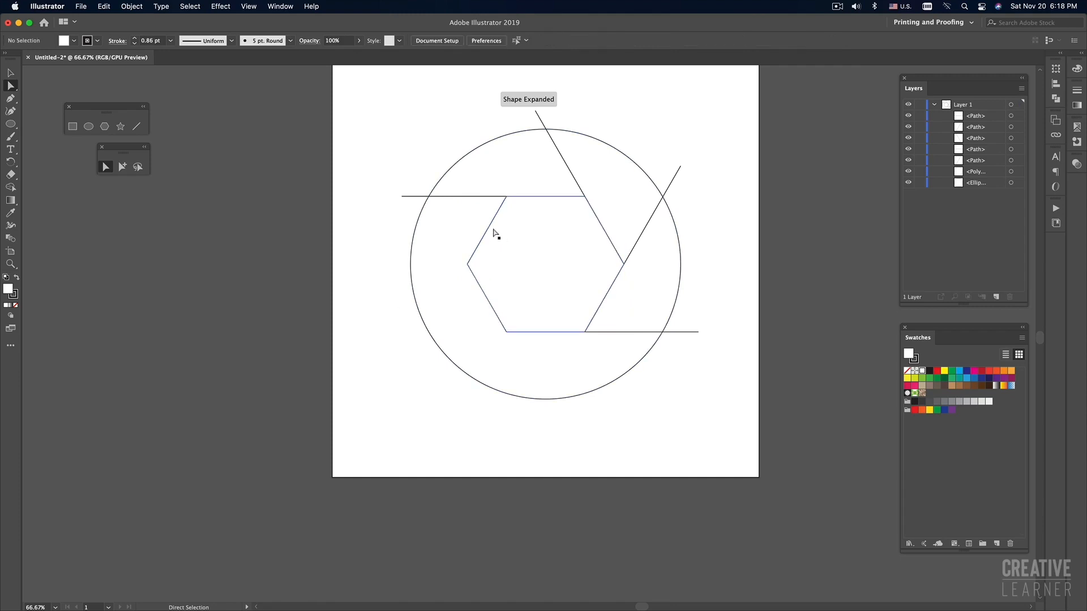
{"action": "left_click", "coordinate": [515, 274]}
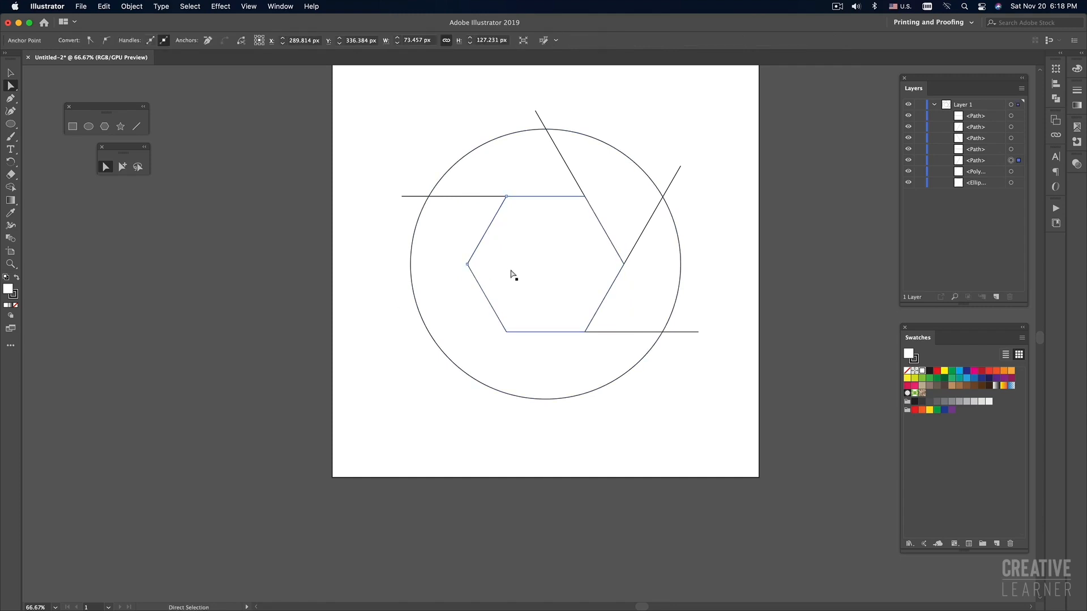
- Extend the upper-left edge copy past the circle, moving its lower endpoint about 123 px left and 213 px down along the line
{"action": "left_click", "coordinate": [468, 264]}
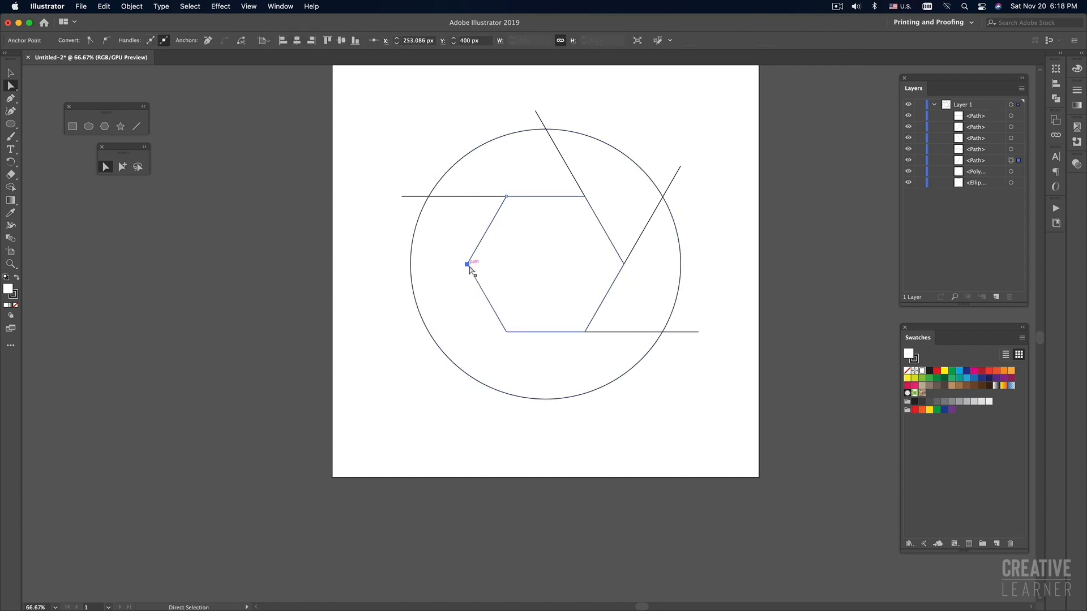
{"action": "left_click_drag", "start_coordinate": [467, 266], "coordinate": [402, 378]}
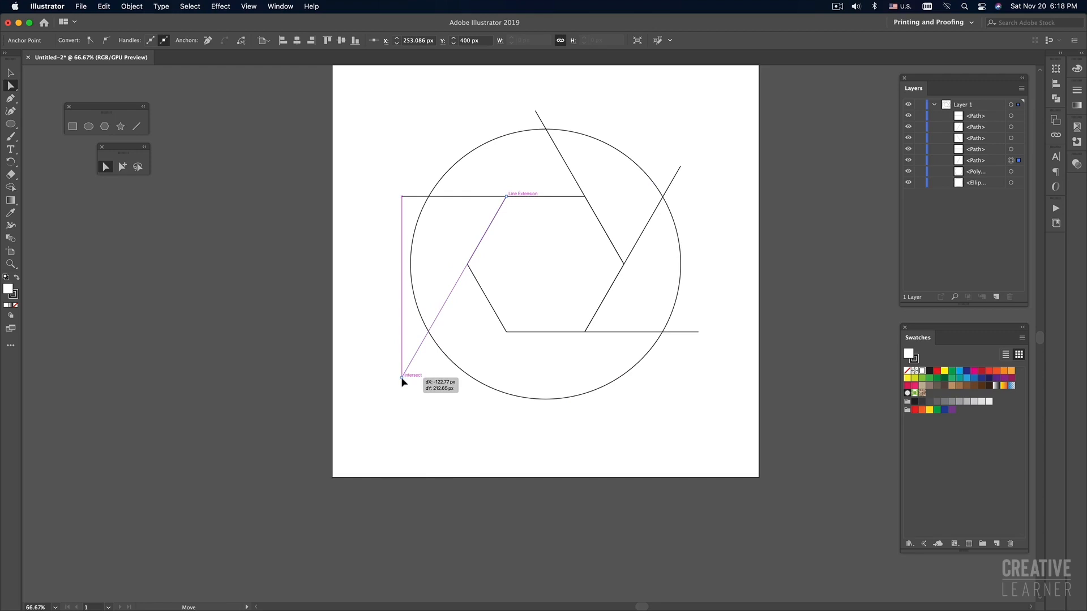
{"action": "left_click_drag", "start_coordinate": [403, 380], "coordinate": [402, 379]}
{"action": "left_click", "coordinate": [403, 380]}
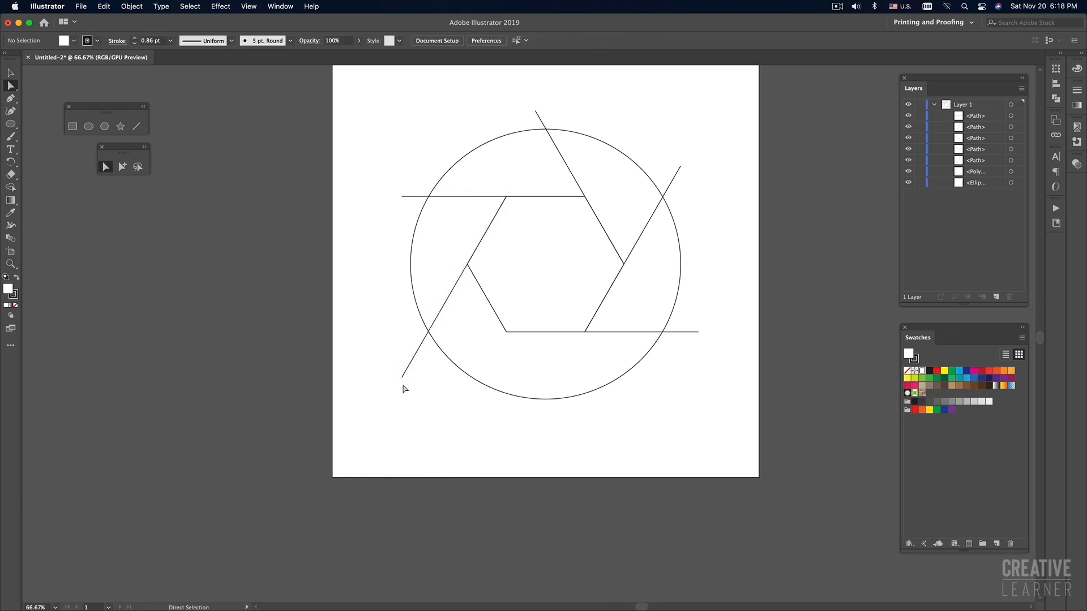
- Paste a copy of the hexagon's lower-left edge in front and extend its lower endpoint about 122 px right and 211 px down, past the circle
{"action": "left_click", "coordinate": [491, 303]}
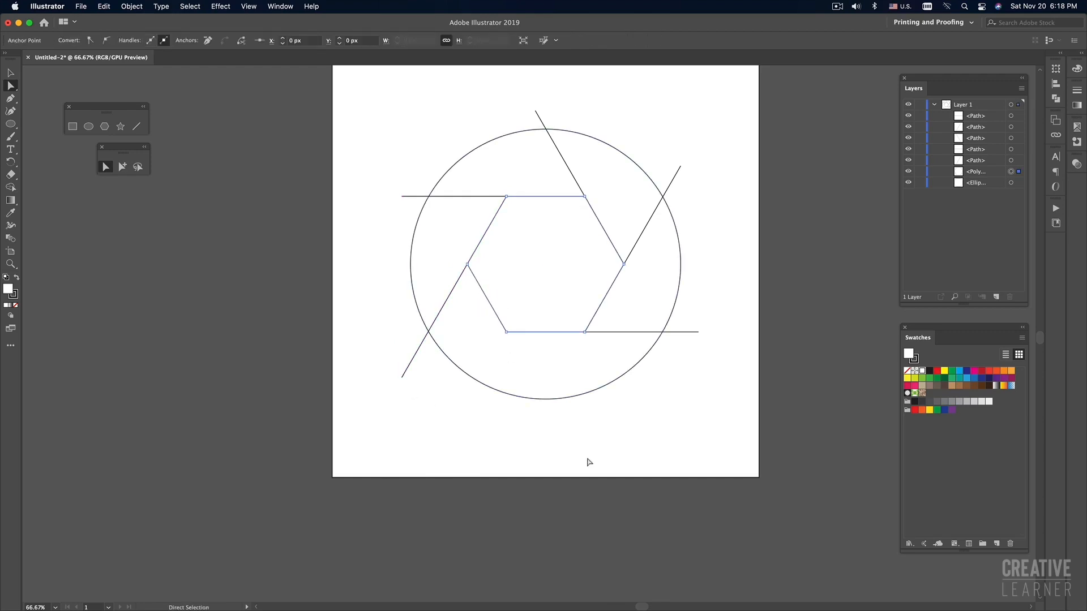
{"action": "left_click", "coordinate": [582, 452]}
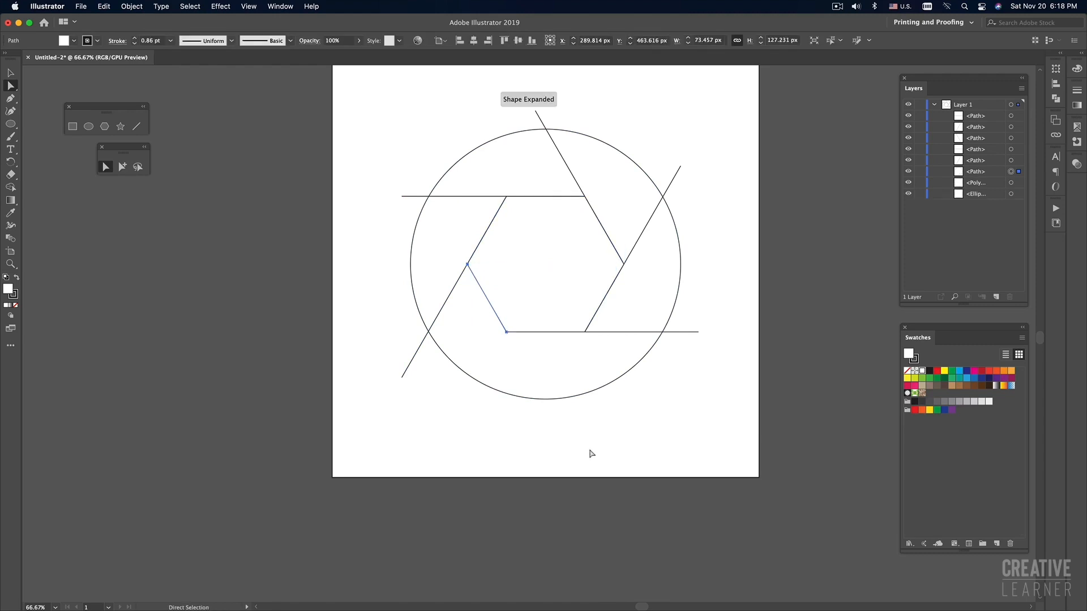
{"action": "left_click", "coordinate": [506, 333]}
{"action": "left_click_drag", "start_coordinate": [507, 332], "coordinate": [573, 445]}
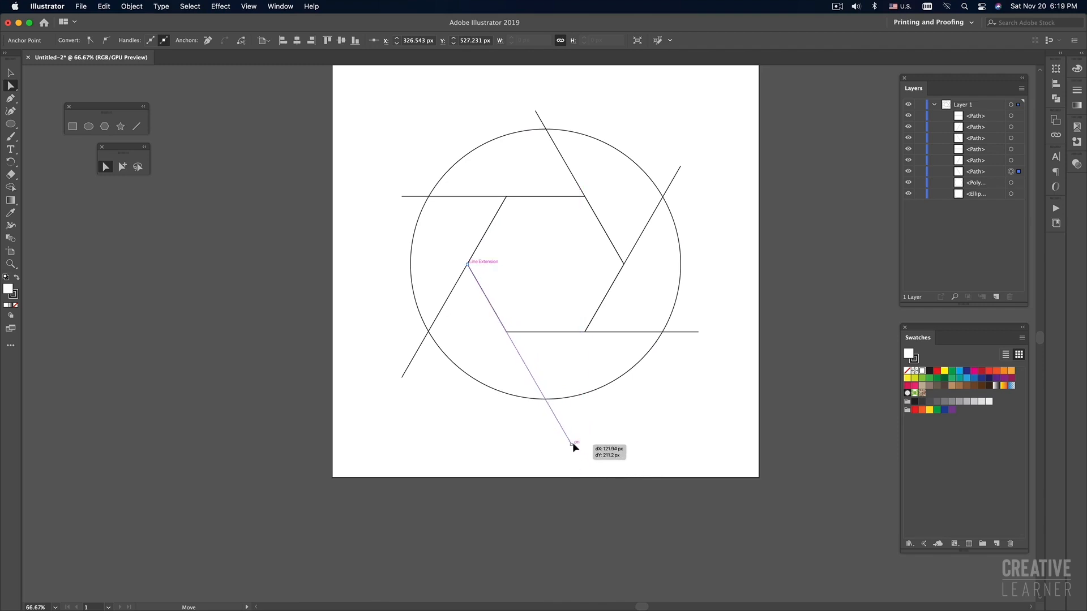
{"action": "left_click_drag", "start_coordinate": [572, 443], "coordinate": [572, 444]}
{"action": "left_click", "coordinate": [610, 440]}
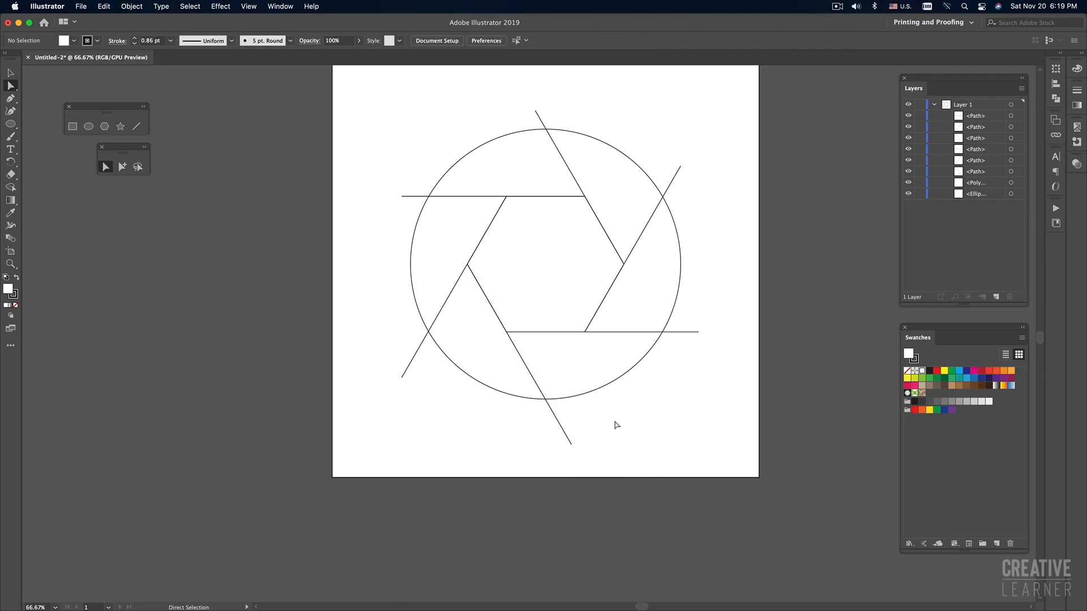
- Compare the divided circle with the infographic examples in the Finder preview, returning to Illustrator with the Selection tool active
{"action": "key", "text": "super+Tab"}
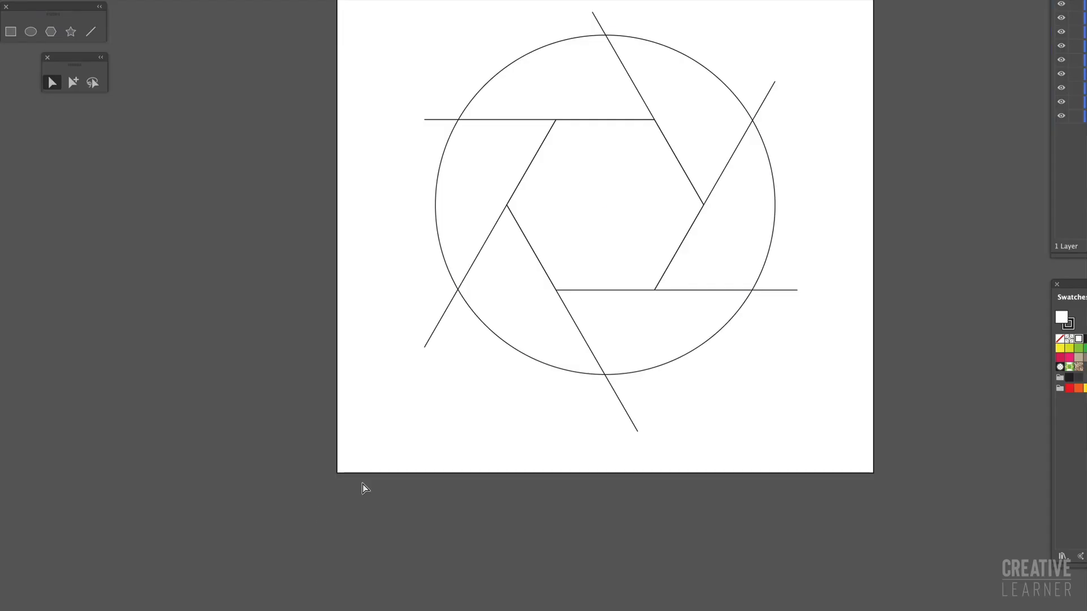
{"action": "left_click", "coordinate": [637, 373]}
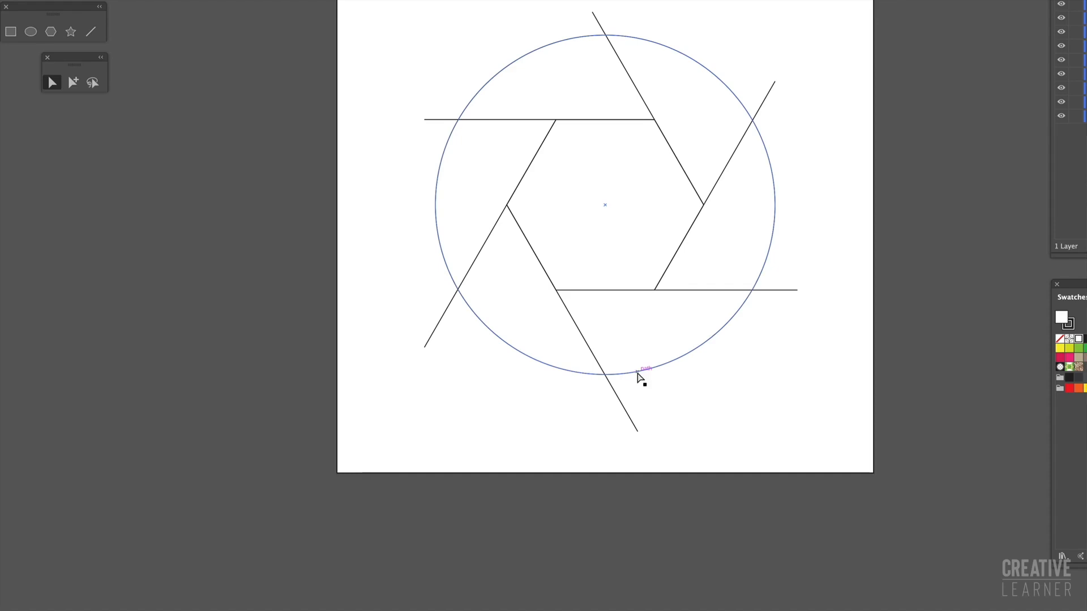
{"action": "left_click_drag", "start_coordinate": [750, 383], "coordinate": [705, 433]}
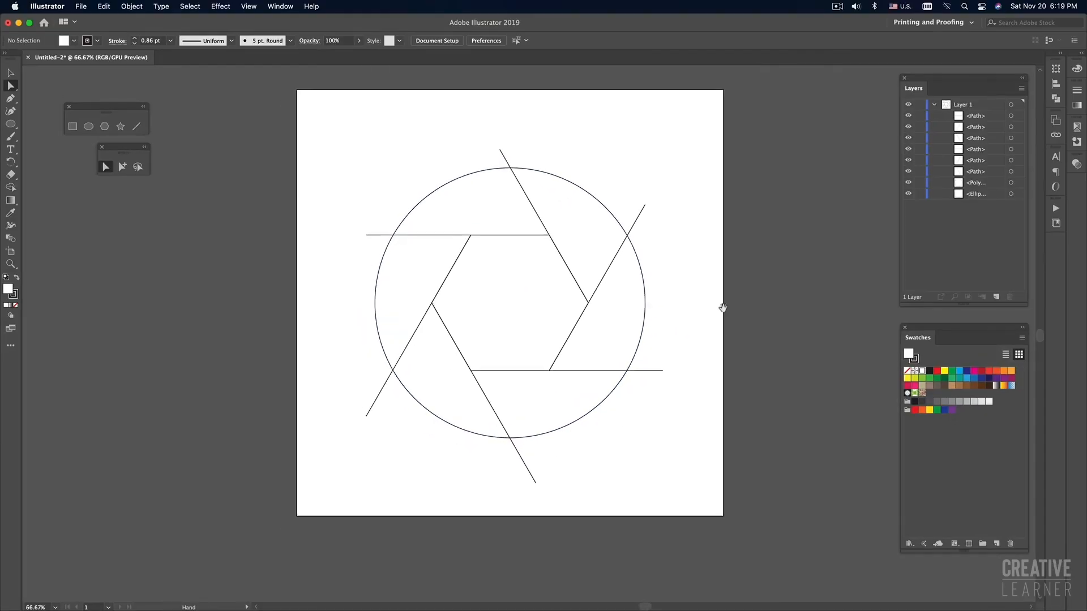
{"action": "left_click_drag", "start_coordinate": [705, 310], "coordinate": [712, 303]}
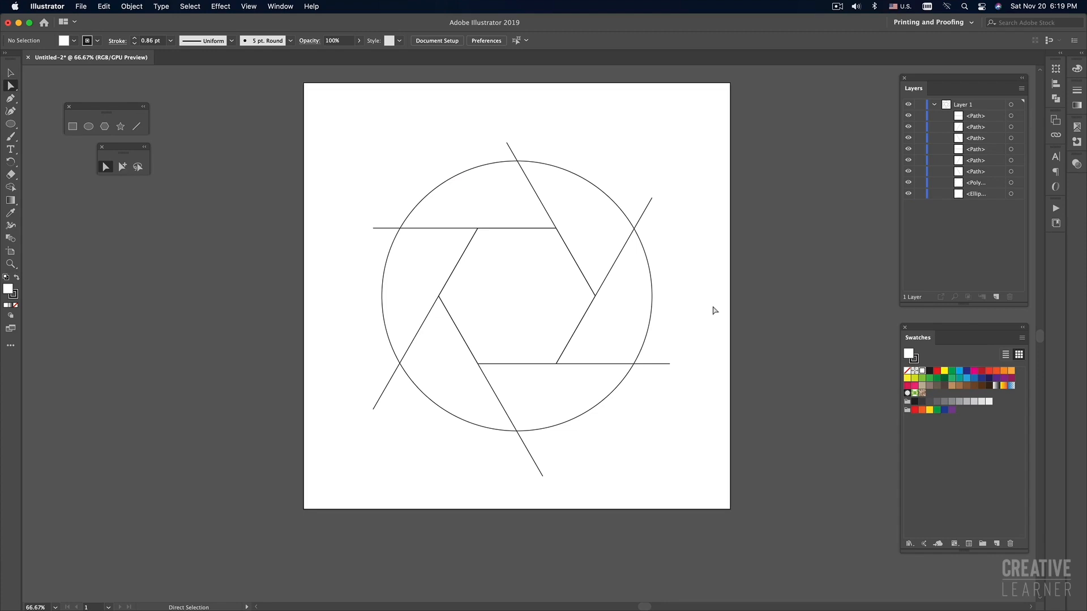
{"action": "key", "text": "v"}
{"action": "key", "text": "a"}
{"action": "key", "text": "super+Tab"}
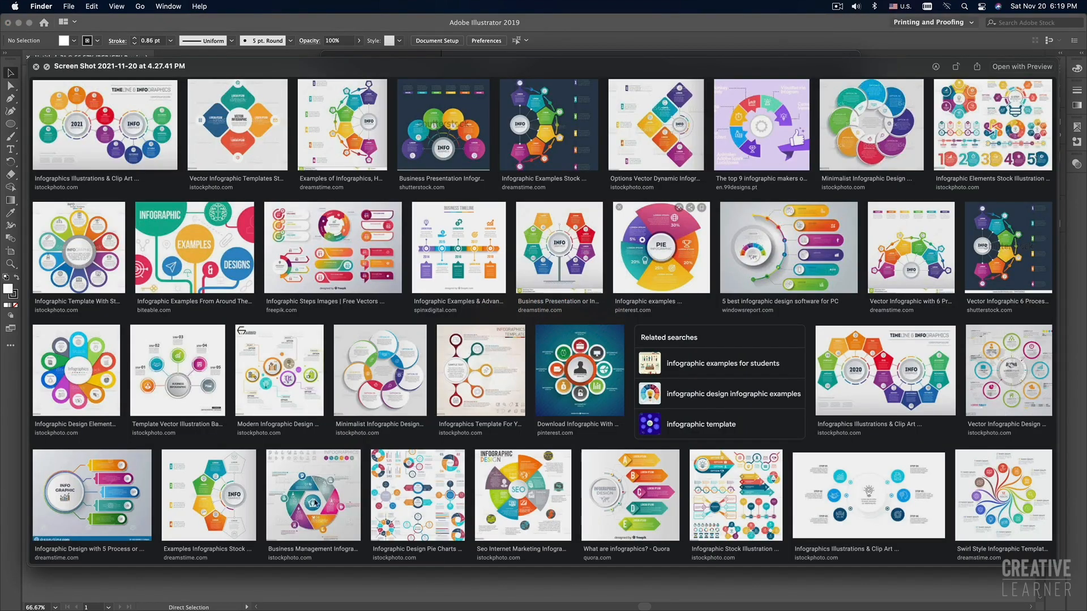
{"action": "key", "text": "super+Tab"}
{"action": "key", "text": "v"}
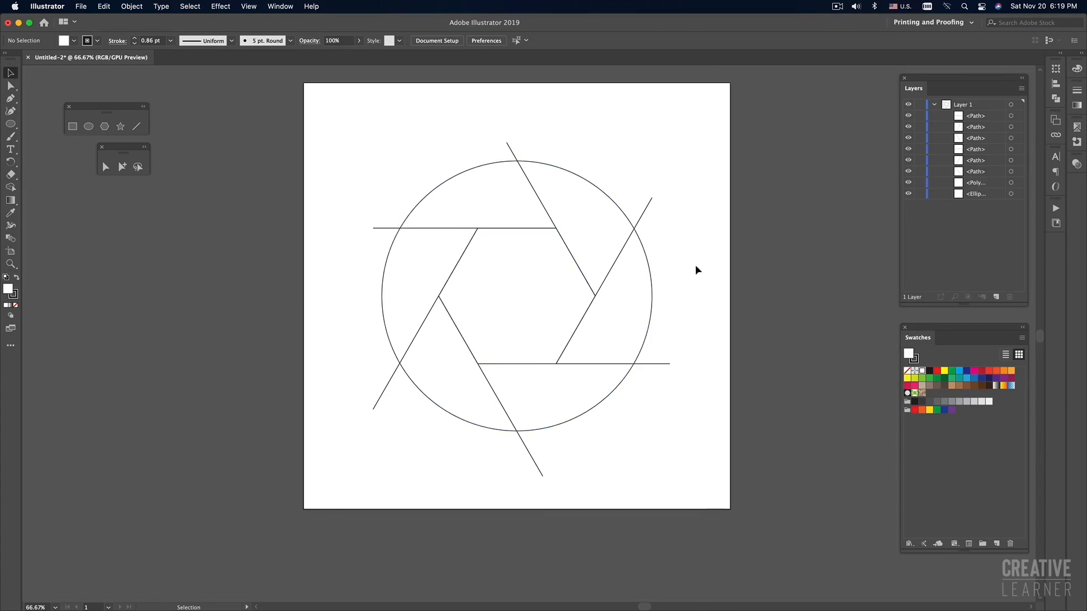
{"action": "key", "text": "super+Tab"}
{"action": "left_click_drag", "start_coordinate": [691, 314], "coordinate": [655, 341]}
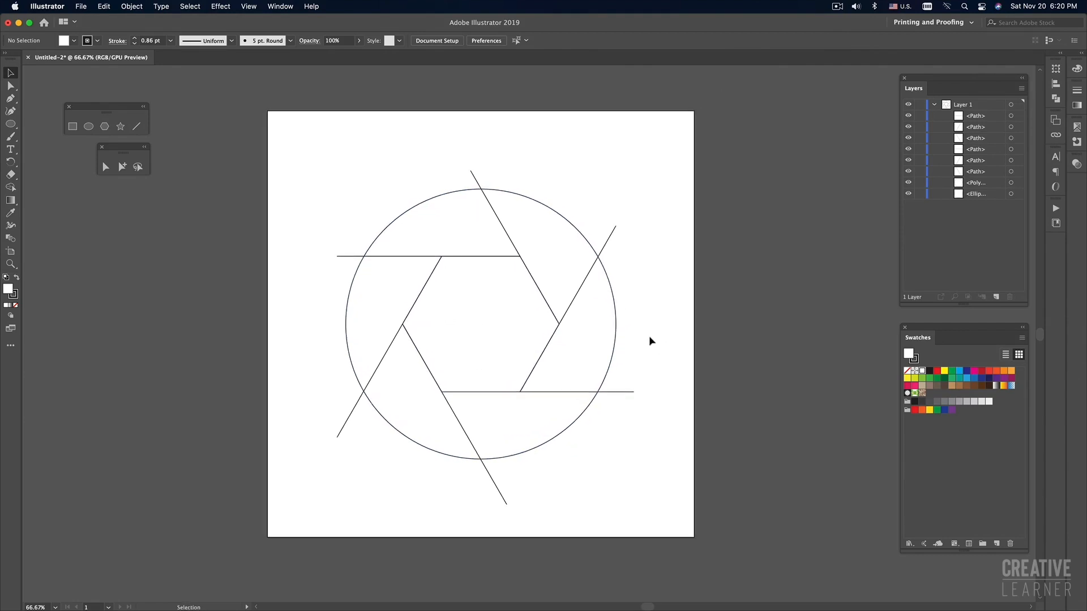
- Select the circle, the hexagon and all extended edge lines together, and set their fill to none
{"action": "left_click", "coordinate": [615, 226]}
{"action": "left_click", "coordinate": [541, 173]}
{"action": "left_click_drag", "start_coordinate": [299, 172], "coordinate": [670, 490]}
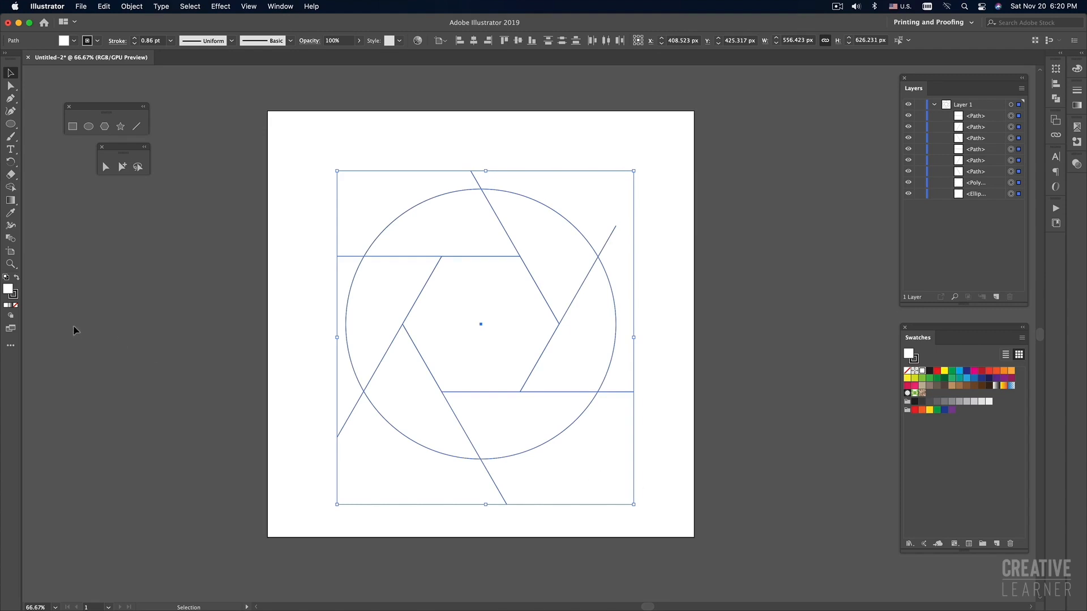
{"action": "left_click", "coordinate": [15, 305]}
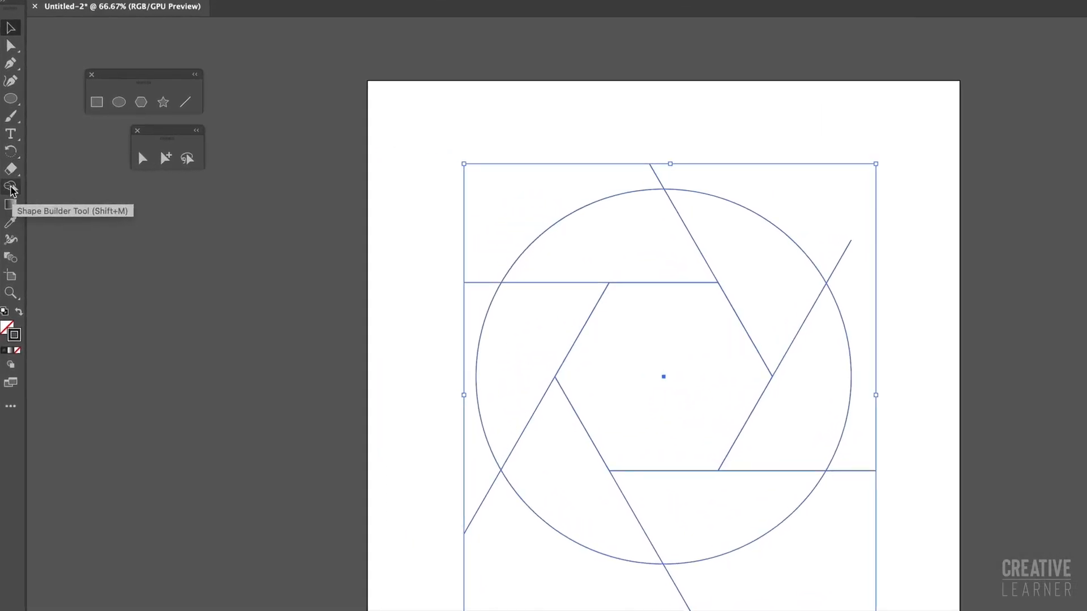
- Use the Shape Builder tool to trim off all six line ends that extend outside the circle
{"action": "left_click", "coordinate": [12, 189]}
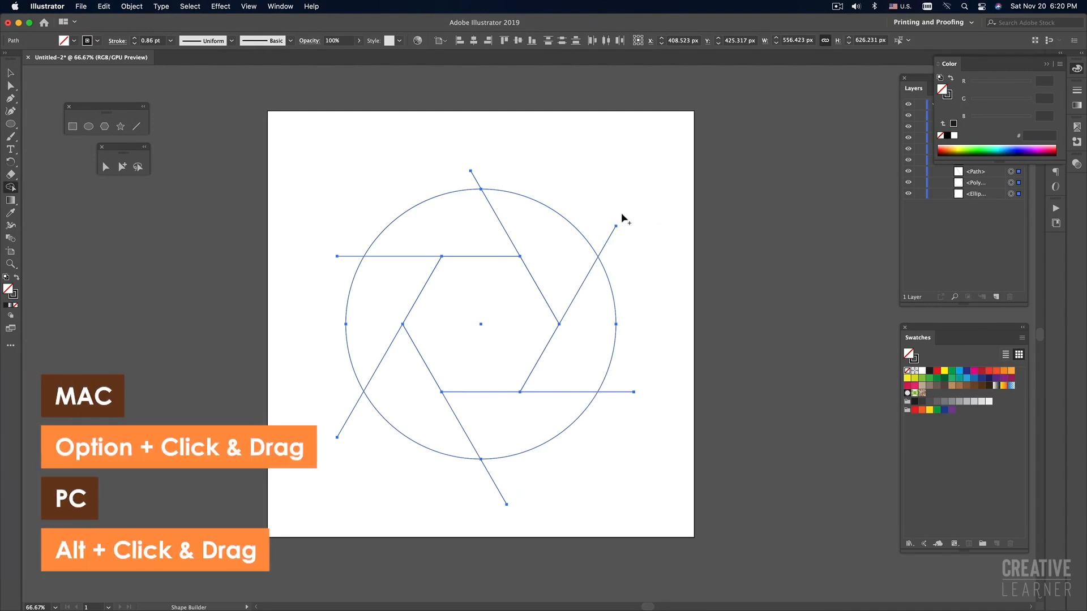
{"action": "left_click_drag", "start_coordinate": [598, 225], "coordinate": [624, 262]}
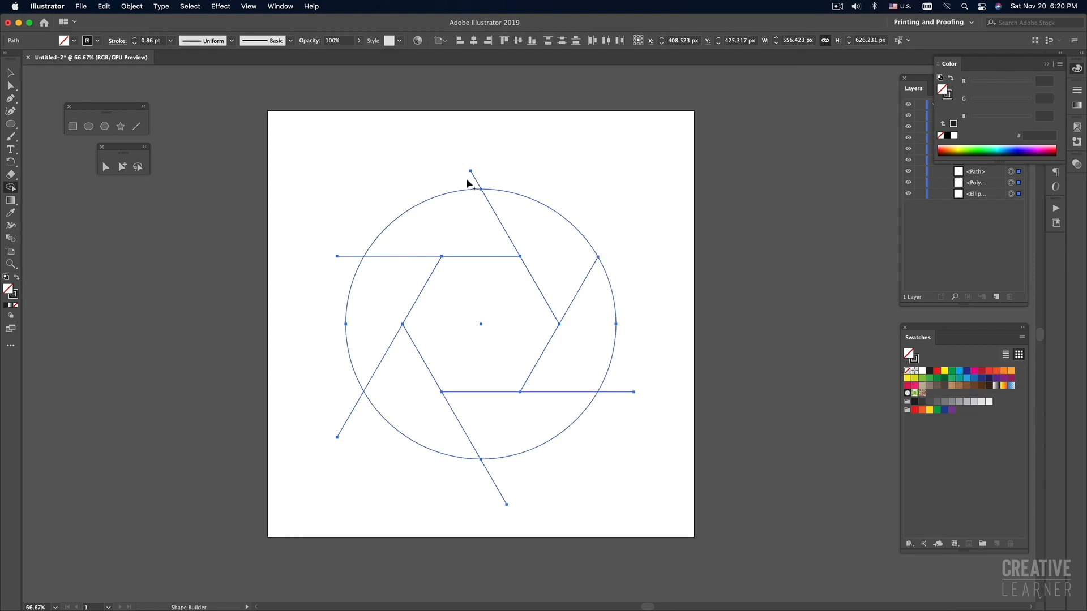
{"action": "left_click_drag", "start_coordinate": [461, 181], "coordinate": [517, 172]}
{"action": "left_click_drag", "start_coordinate": [626, 377], "coordinate": [609, 425]}
{"action": "left_click_drag", "start_coordinate": [536, 460], "coordinate": [416, 517]}
{"action": "left_click_drag", "start_coordinate": [376, 453], "coordinate": [375, 452]}
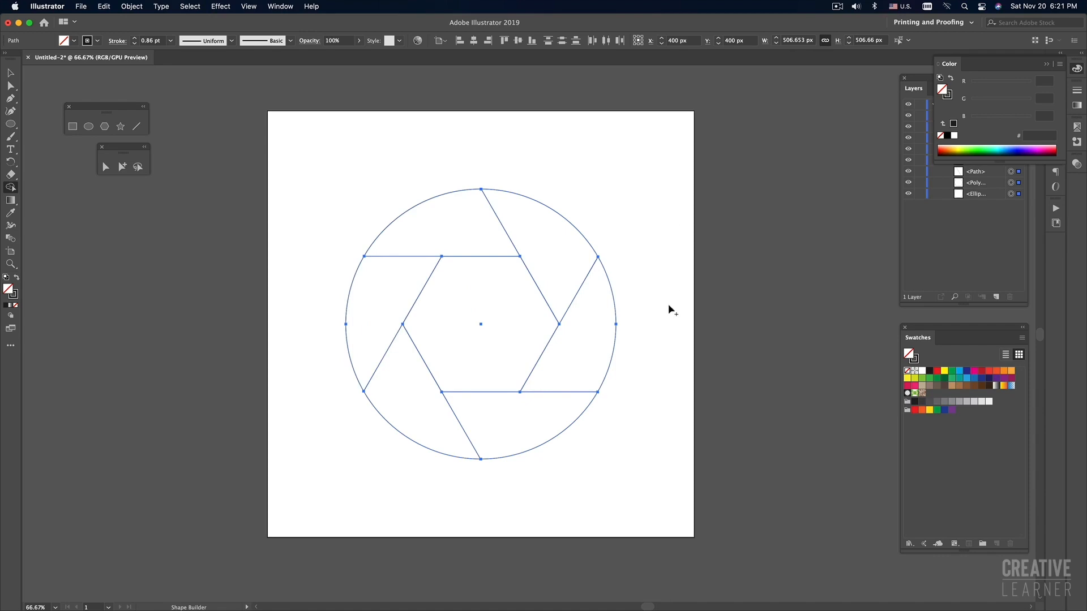
- Fill the circle's upper-left segment with red (ed1c24) using the Shape Builder tool
{"action": "left_click_drag", "start_coordinate": [951, 334], "coordinate": [939, 327]}
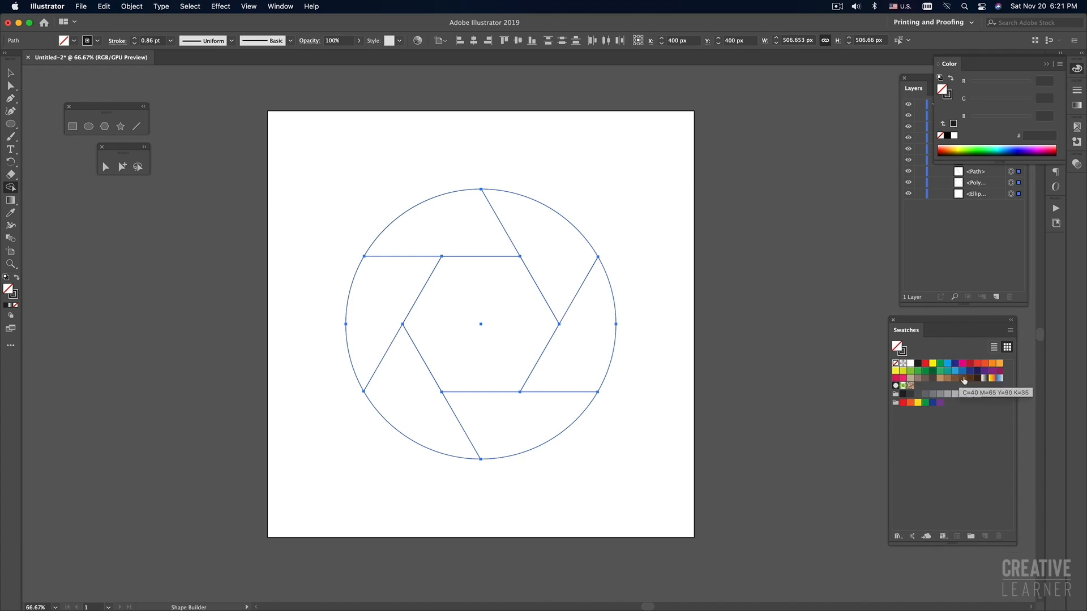
{"action": "left_click", "coordinate": [926, 367]}
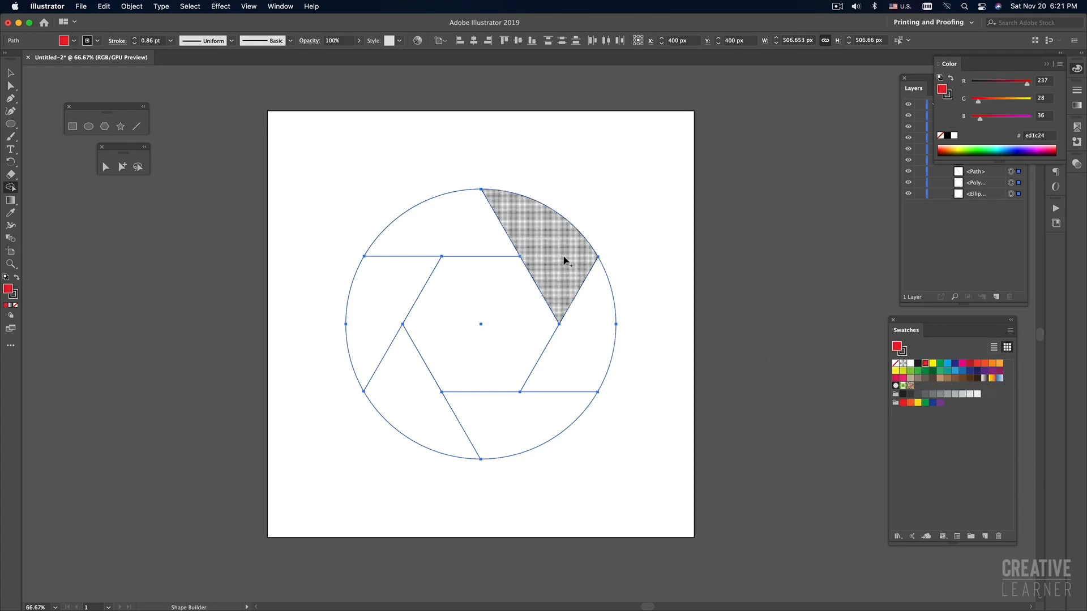
{"action": "left_click", "coordinate": [14, 296]}
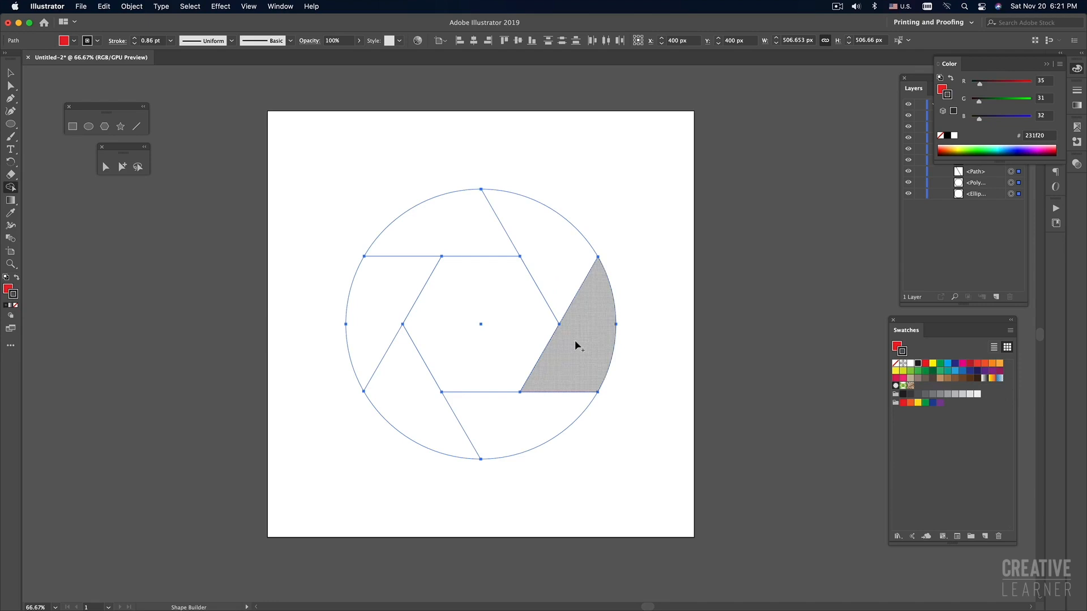
{"action": "left_click", "coordinate": [7, 290]}
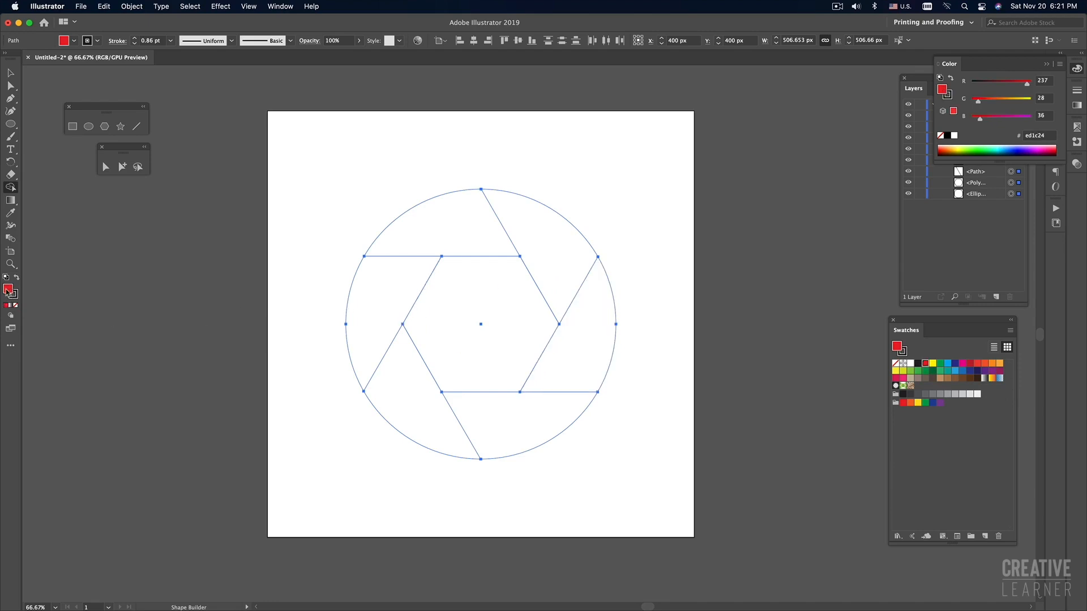
{"action": "left_click", "coordinate": [450, 232]}
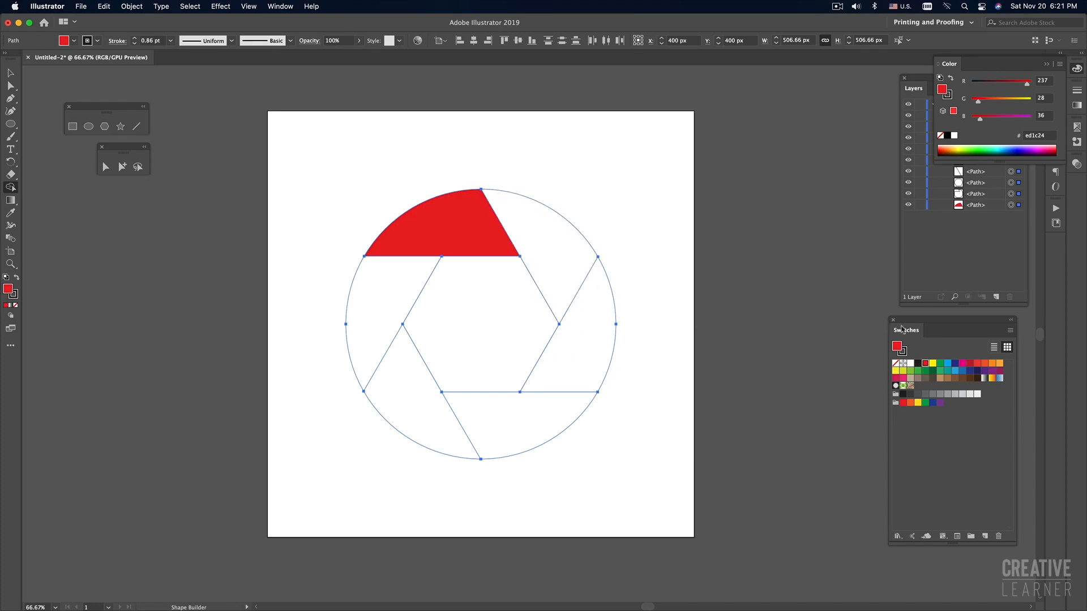
- Move the Layers panel clear of the Color panel, beside the artboard, and lengthen it
{"action": "left_click", "coordinate": [963, 266]}
{"action": "left_click_drag", "start_coordinate": [951, 79], "coordinate": [778, 88]}
{"action": "left_click_drag", "start_coordinate": [849, 314], "coordinate": [848, 445]}
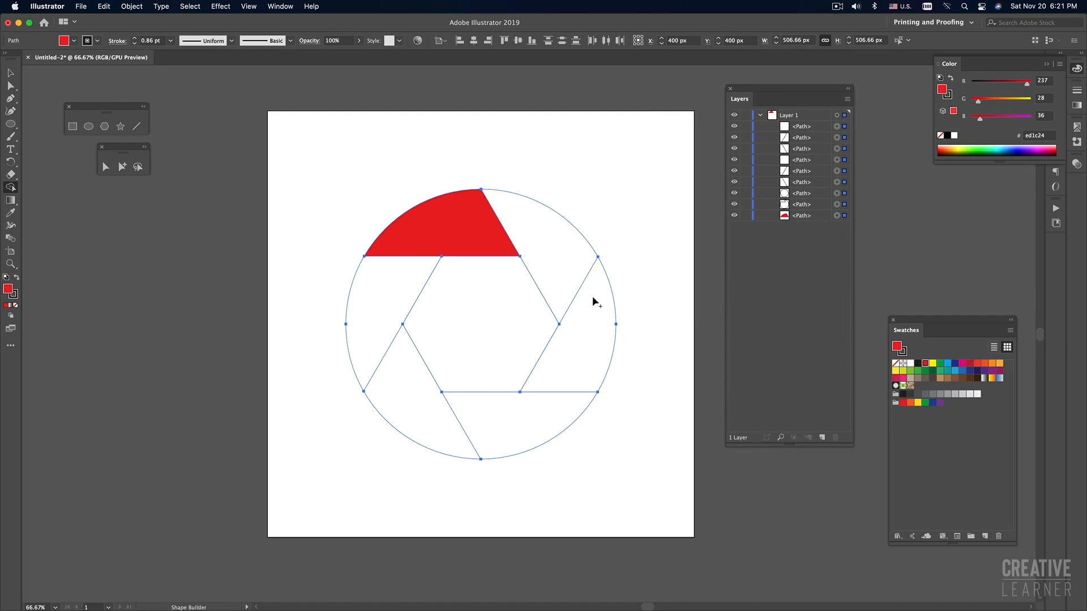
- Fill the upper-right segment with yellow (fff200) and the right segment with green (00a651) using Shape Builder
{"action": "left_click", "coordinate": [932, 363]}
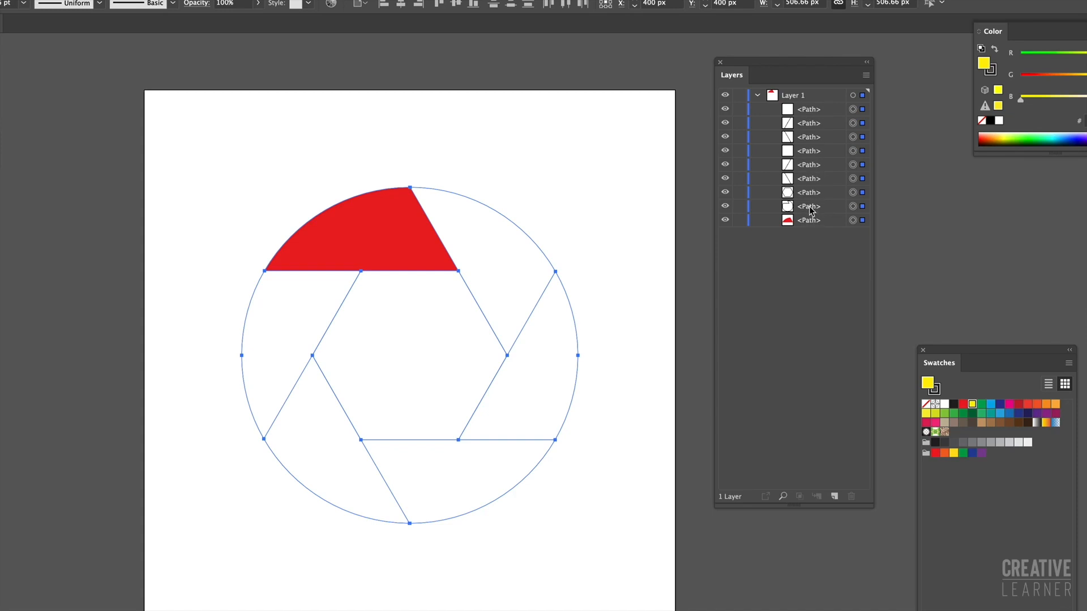
{"action": "left_click", "coordinate": [491, 265]}
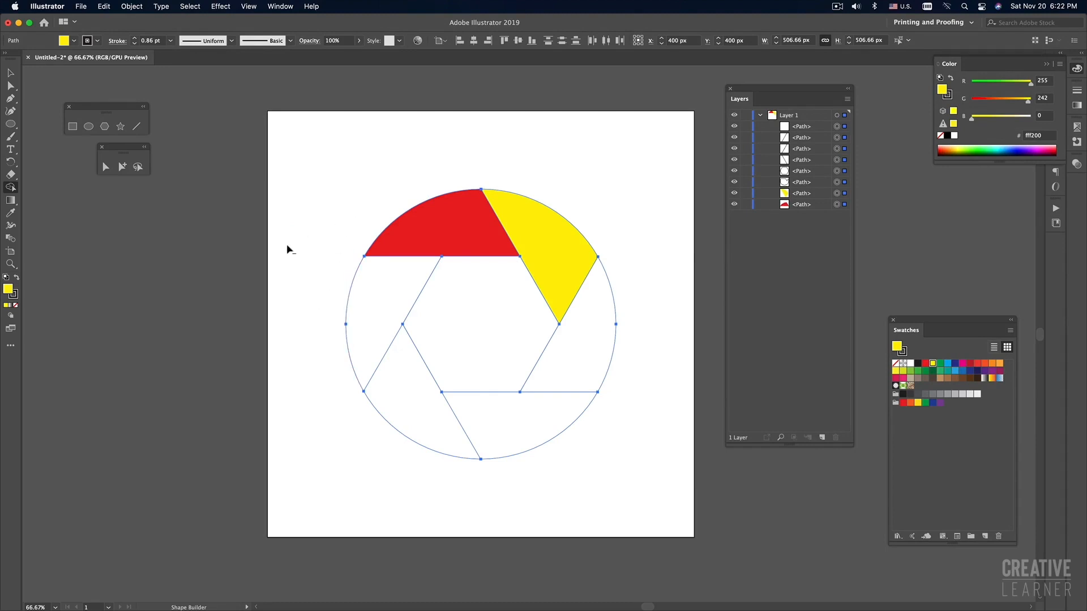
{"action": "left_click", "coordinate": [939, 364]}
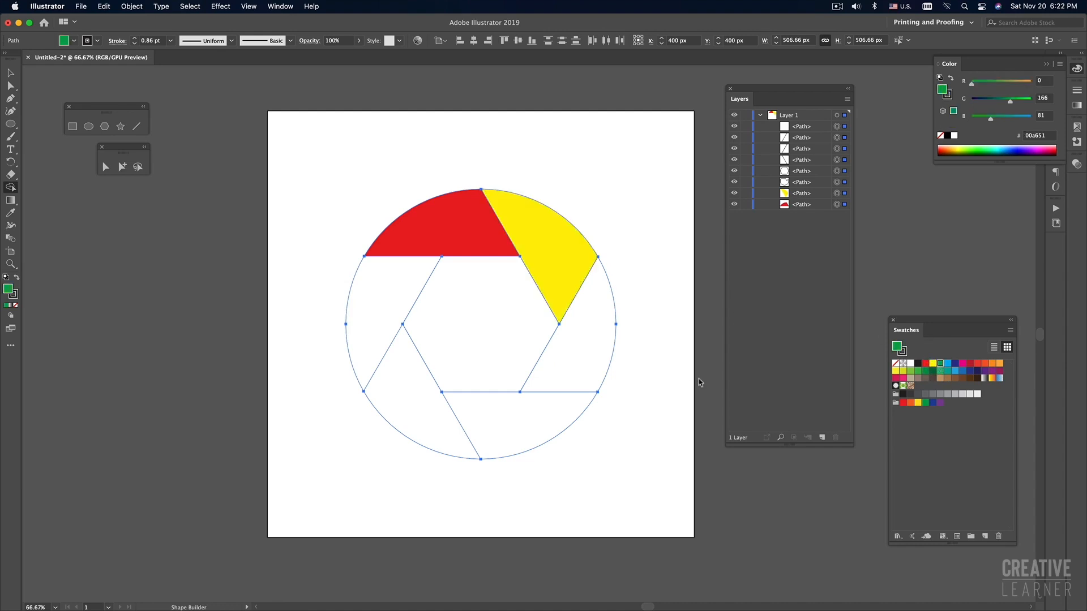
{"action": "left_click", "coordinate": [590, 355]}
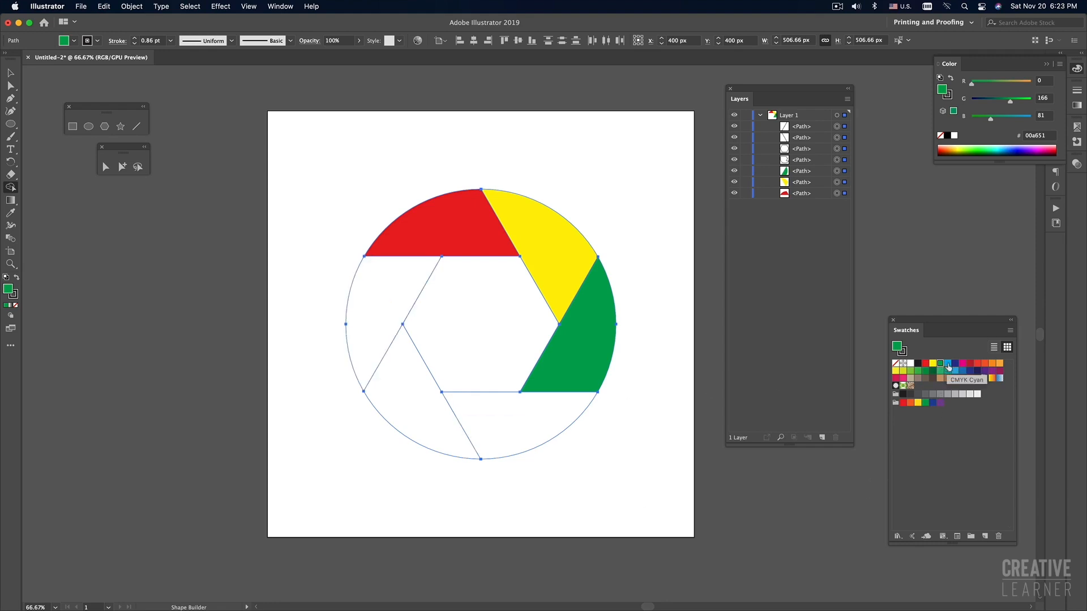
- Fill the lower-right segment with CMYK Cyan and the lower-left segment with dark blue (2e3192) using Shape Builder
{"action": "left_click", "coordinate": [948, 365]}
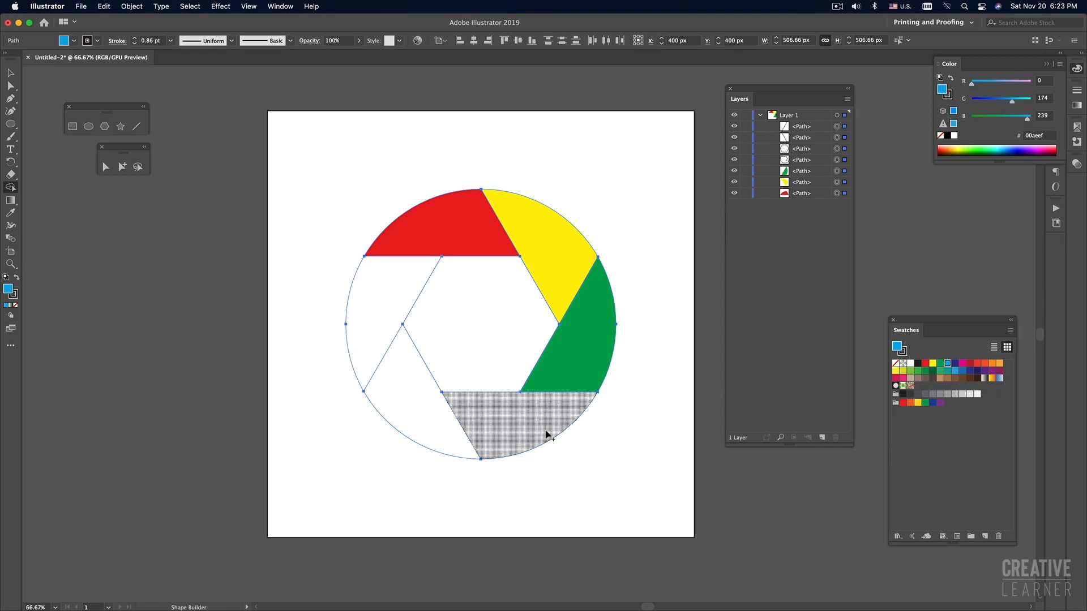
{"action": "left_click", "coordinate": [505, 423]}
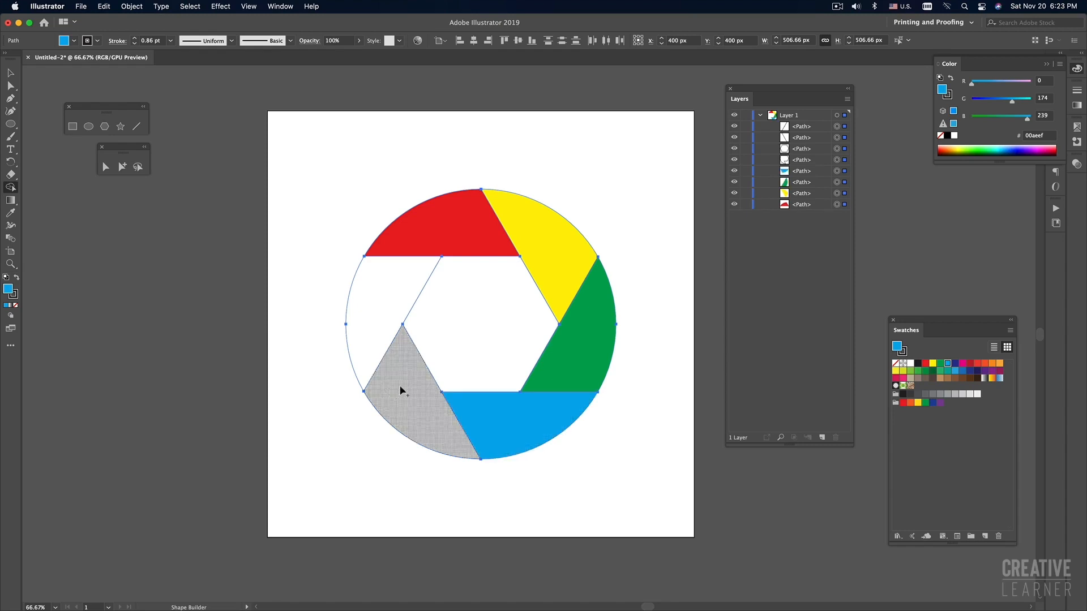
{"action": "left_click", "coordinate": [955, 364]}
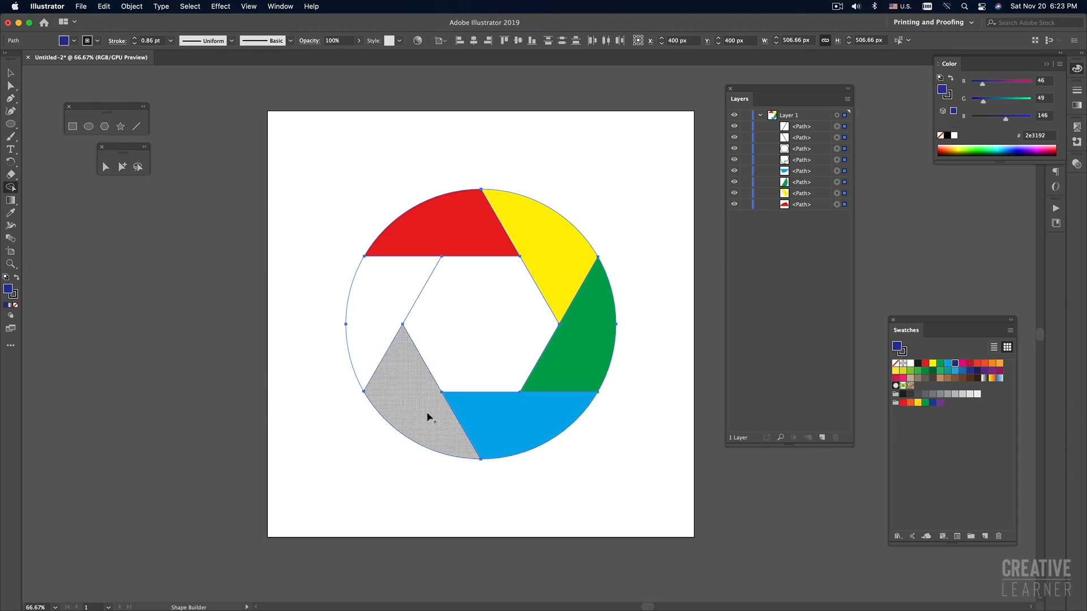
{"action": "left_click", "coordinate": [421, 411]}
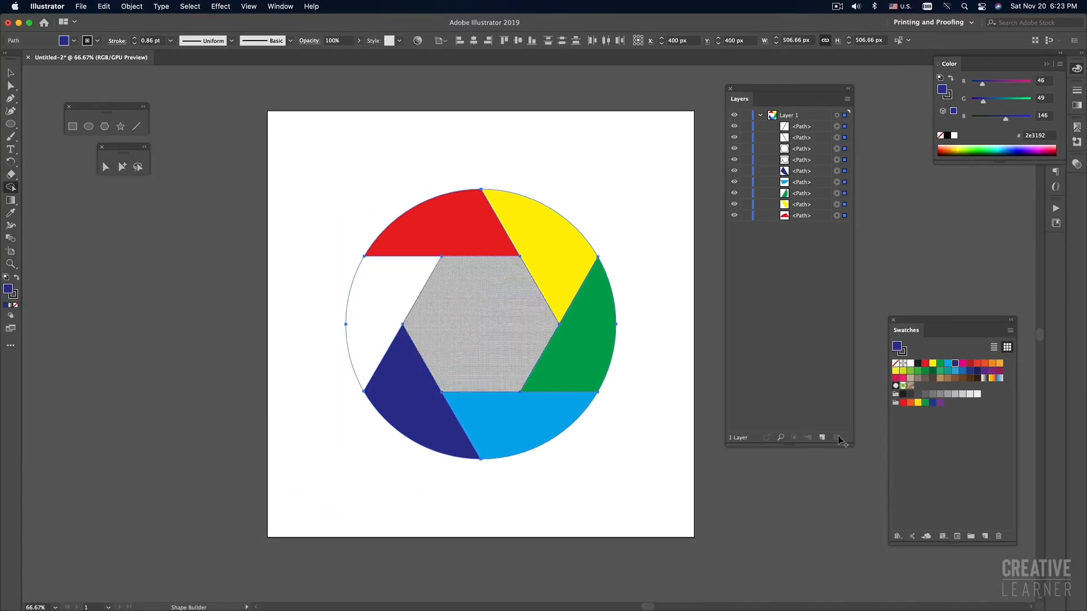
- Fill the remaining left segment with orange (f7941d) using Shape Builder, and deselect the artwork with the Selection tool
{"action": "left_click", "coordinate": [992, 364]}
{"action": "left_click", "coordinate": [396, 298]}
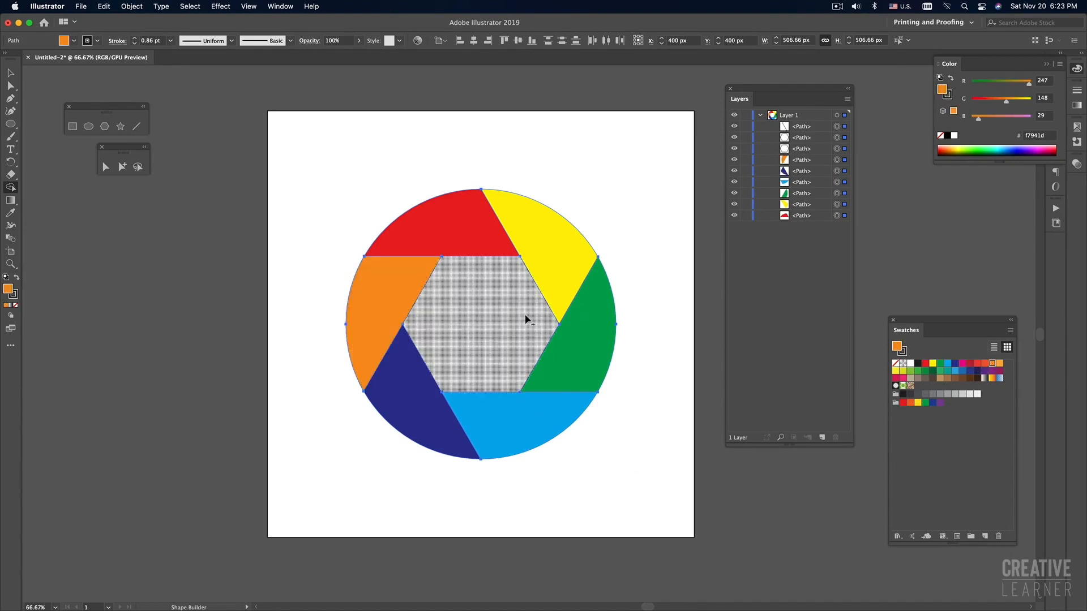
{"action": "left_click", "coordinate": [11, 74]}
{"action": "left_click", "coordinate": [320, 178]}
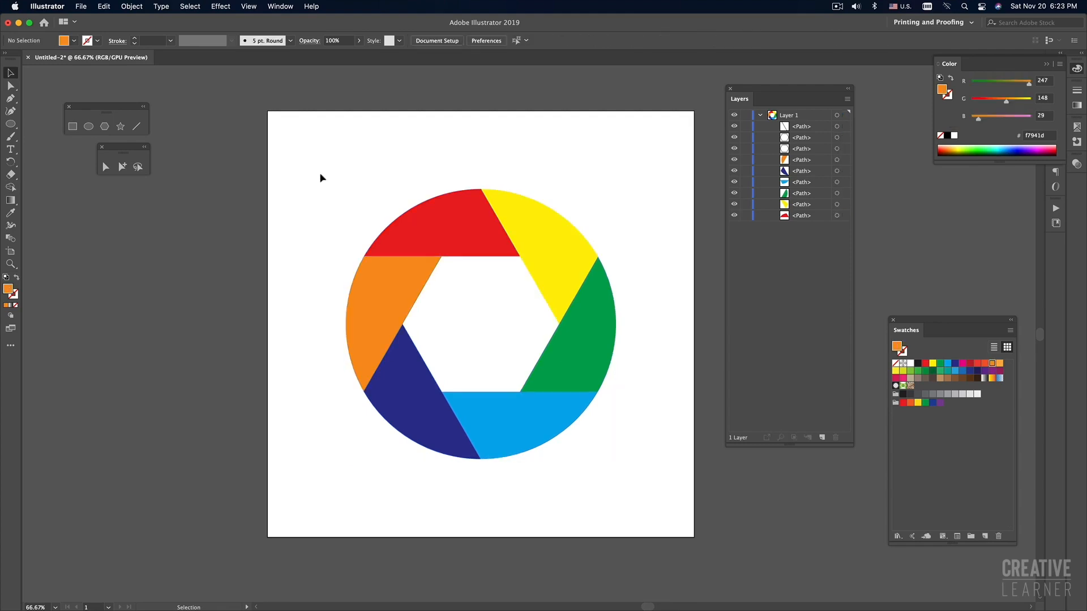
- Move the six coloured segments outward, away from the centre, to test them as separate shapes
{"action": "key", "text": "ctrl+minus"}
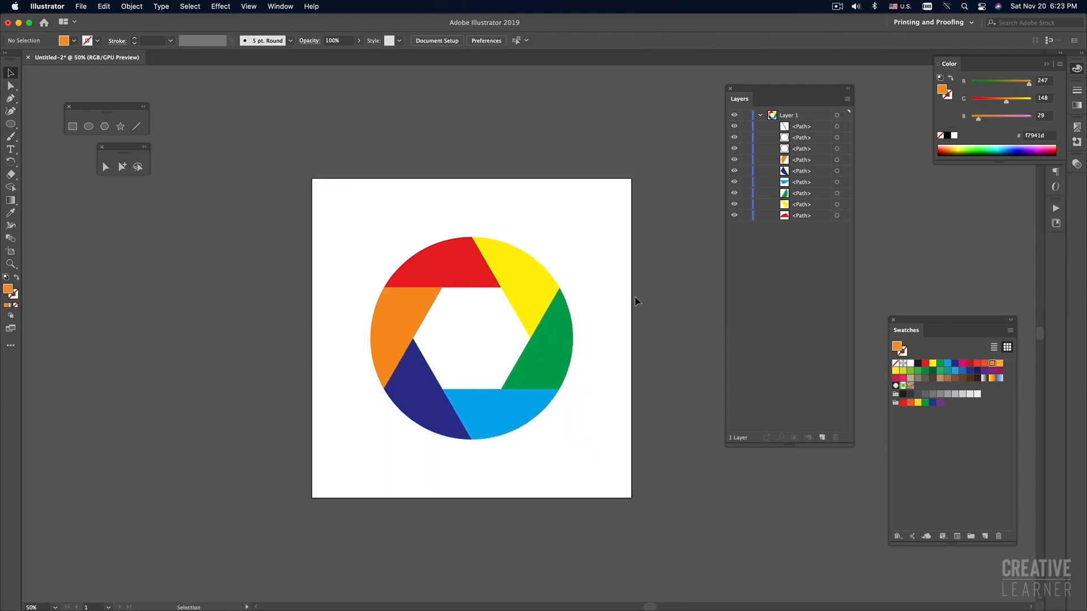
{"action": "left_click", "coordinate": [547, 381]}
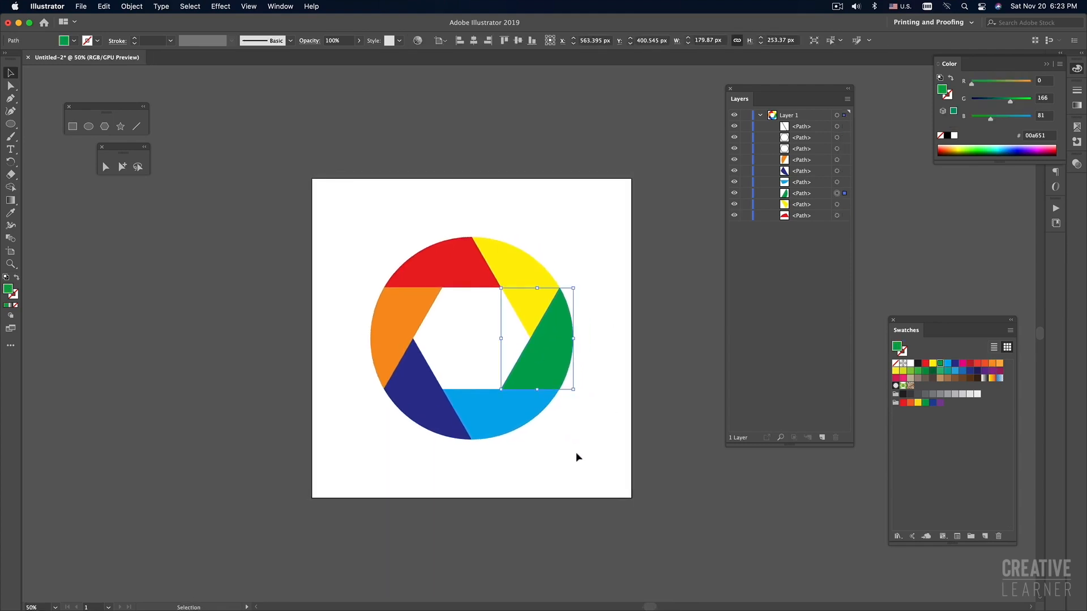
{"action": "left_click_drag", "start_coordinate": [556, 366], "coordinate": [645, 355]}
{"action": "left_click", "coordinate": [610, 463]}
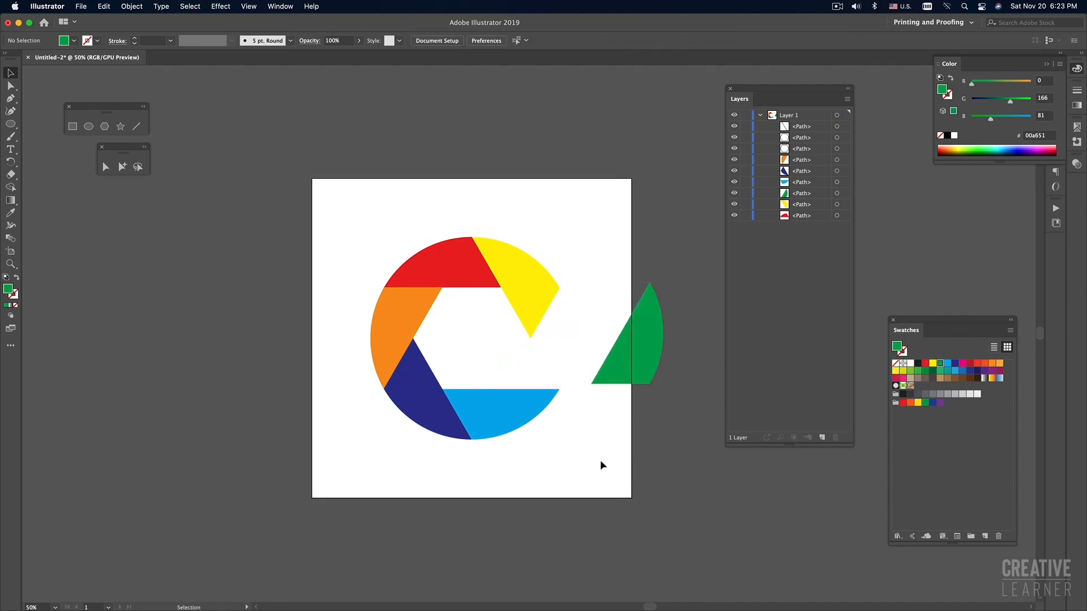
{"action": "left_click_drag", "start_coordinate": [526, 284], "coordinate": [569, 204]}
{"action": "left_click_drag", "start_coordinate": [486, 274], "coordinate": [395, 195]}
{"action": "left_click_drag", "start_coordinate": [391, 325], "coordinate": [287, 339]}
{"action": "left_click_drag", "start_coordinate": [424, 396], "coordinate": [376, 478]}
{"action": "left_click_drag", "start_coordinate": [493, 425], "coordinate": [558, 504]}
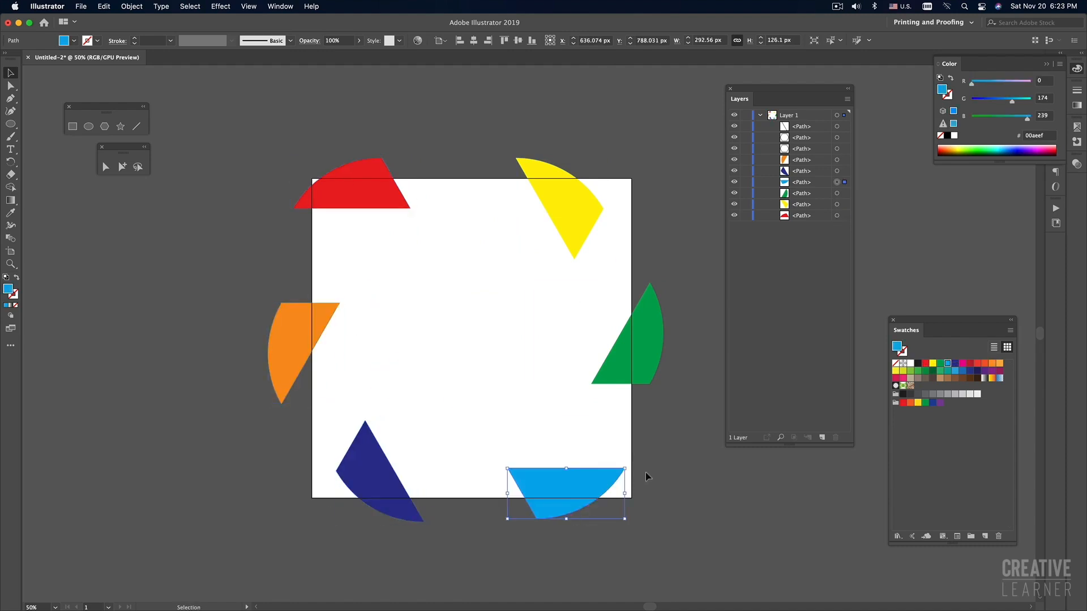
{"action": "left_click", "coordinate": [667, 456]}
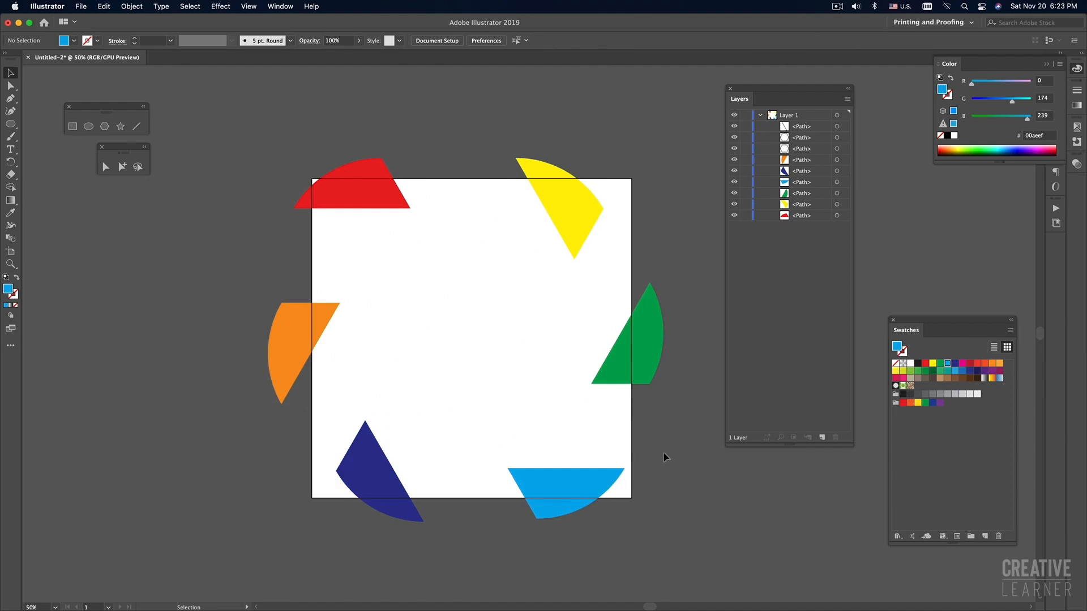
- Undo the moves of the six segments and deselect the artwork with the Selection tool
{"action": "key", "text": "a"}
{"action": "key", "text": "super+z"}
{"action": "key", "text": "super+z"}
{"action": "key", "text": "super+z"}
{"action": "key", "text": "super+z"}
{"action": "key", "text": "super+z"}
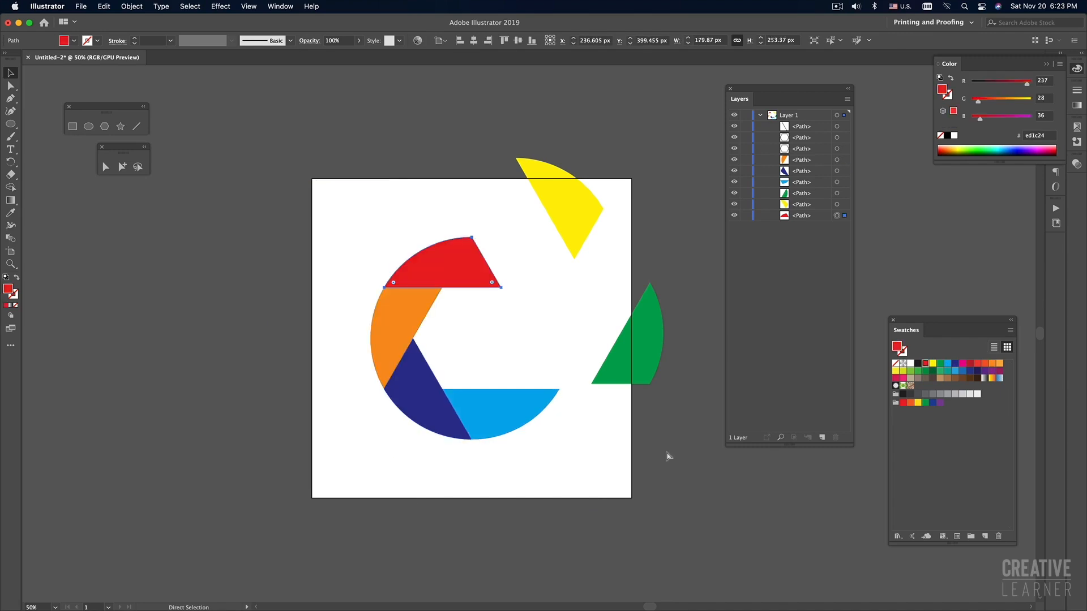
{"action": "key", "text": "super+z"}
{"action": "key", "text": "v"}
{"action": "left_click", "coordinate": [601, 456]}
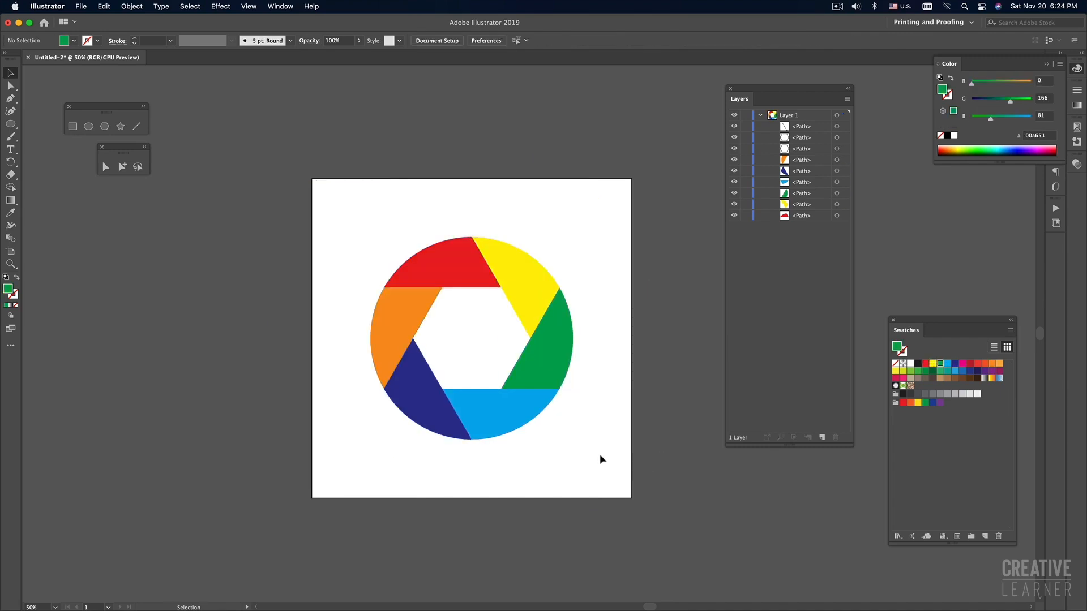
- Check the artwork in Outline view, try scaling all of it proportionally in Preview, and undo the scaling
{"action": "key", "text": "super+y"}
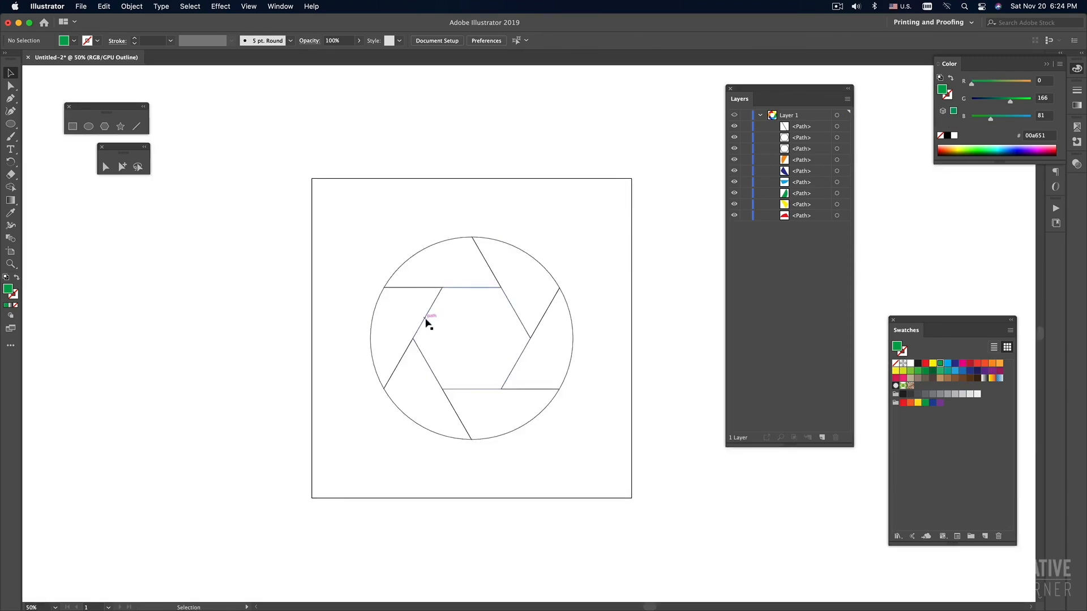
{"action": "key", "text": "super+y"}
{"action": "key", "text": "super+a"}
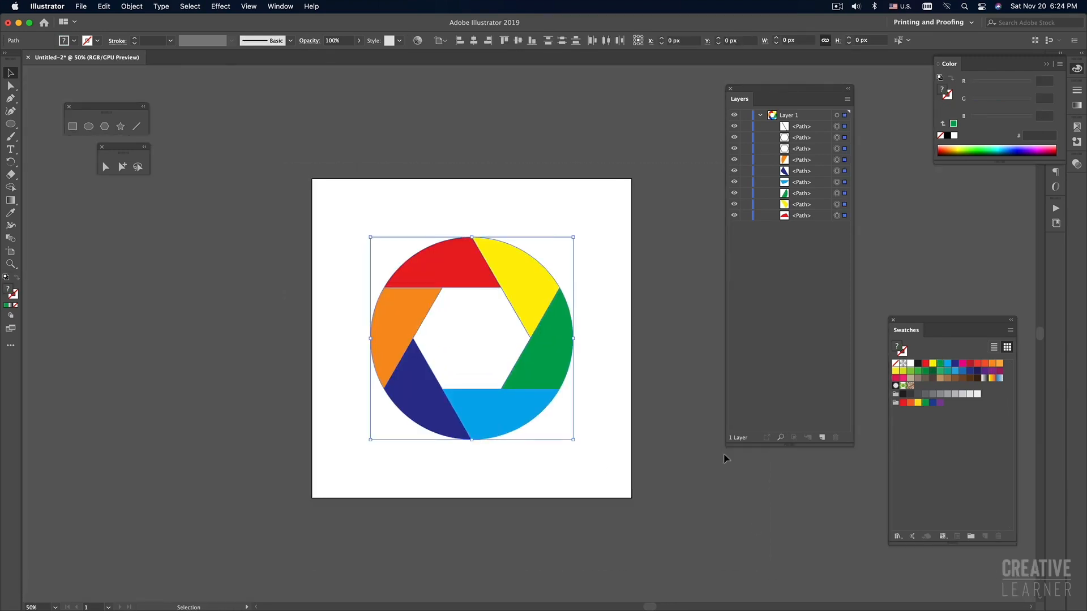
{"action": "left_click_drag", "start_coordinate": [573, 237], "coordinate": [704, 105]}
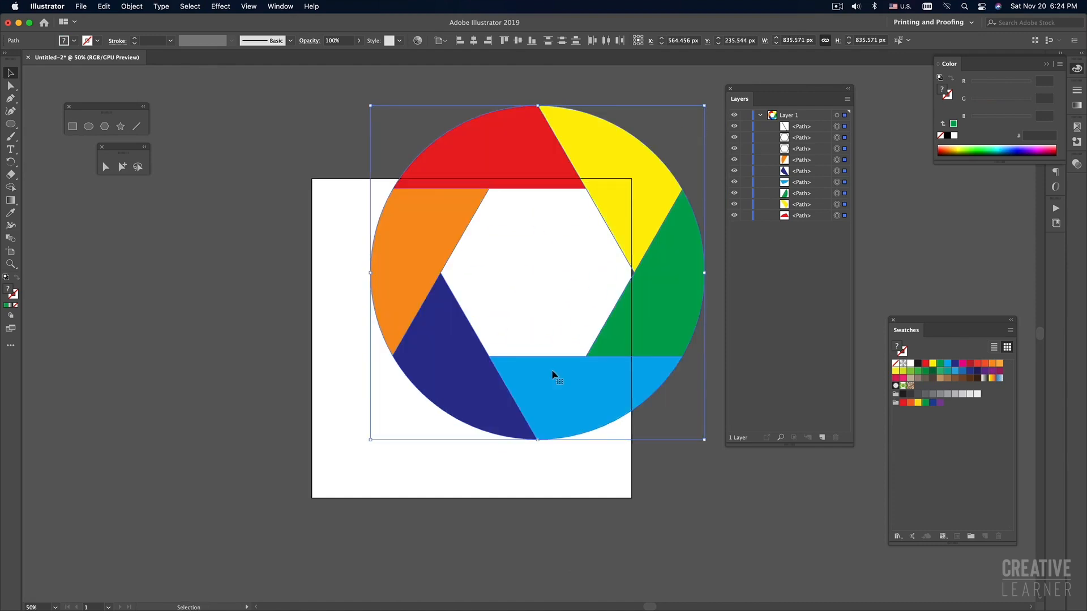
{"action": "key", "text": "cmd+z"}
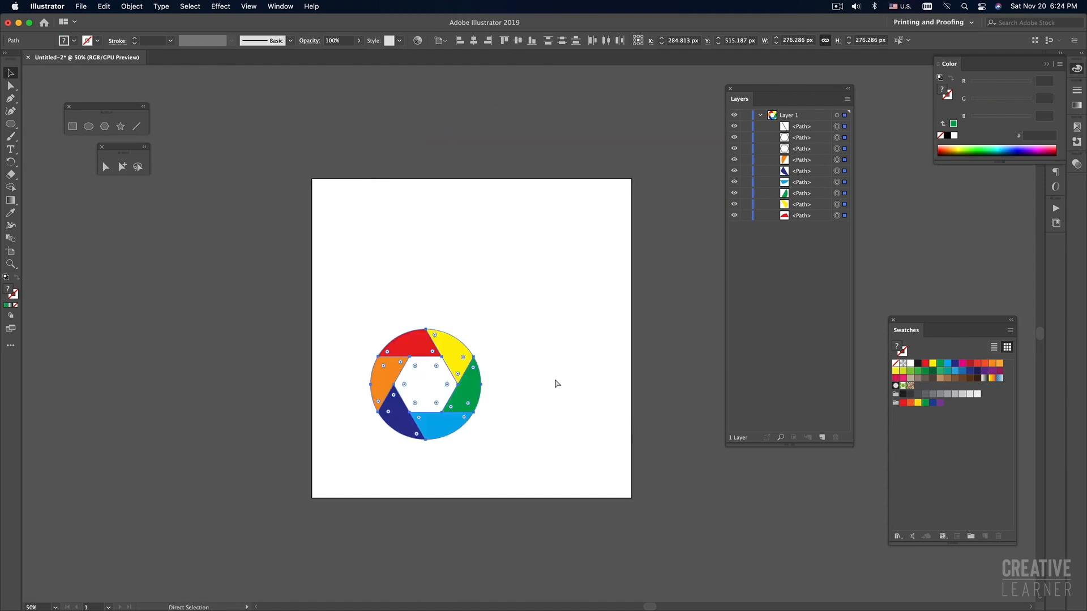
{"action": "key", "text": "cmd+z"}
{"action": "left_click", "coordinate": [644, 385]}
- Delete the two unfilled hexagon paths and the leftover line path from Layer 1, keeping the six coloured segments
{"action": "left_click", "coordinate": [496, 358], "text": "super"}
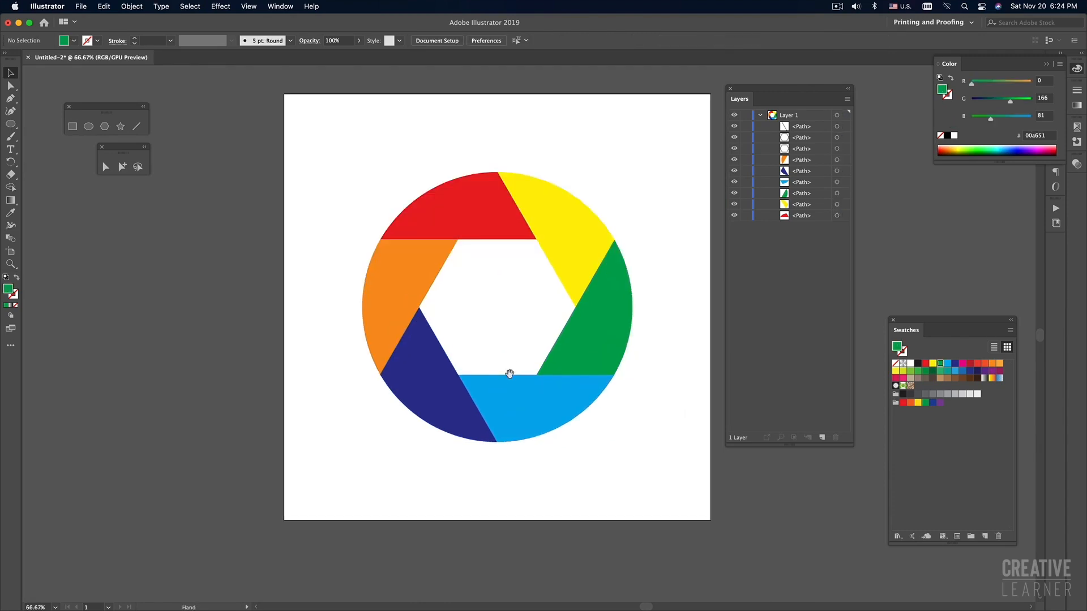
{"action": "left_click_drag", "start_coordinate": [509, 374], "coordinate": [453, 427]}
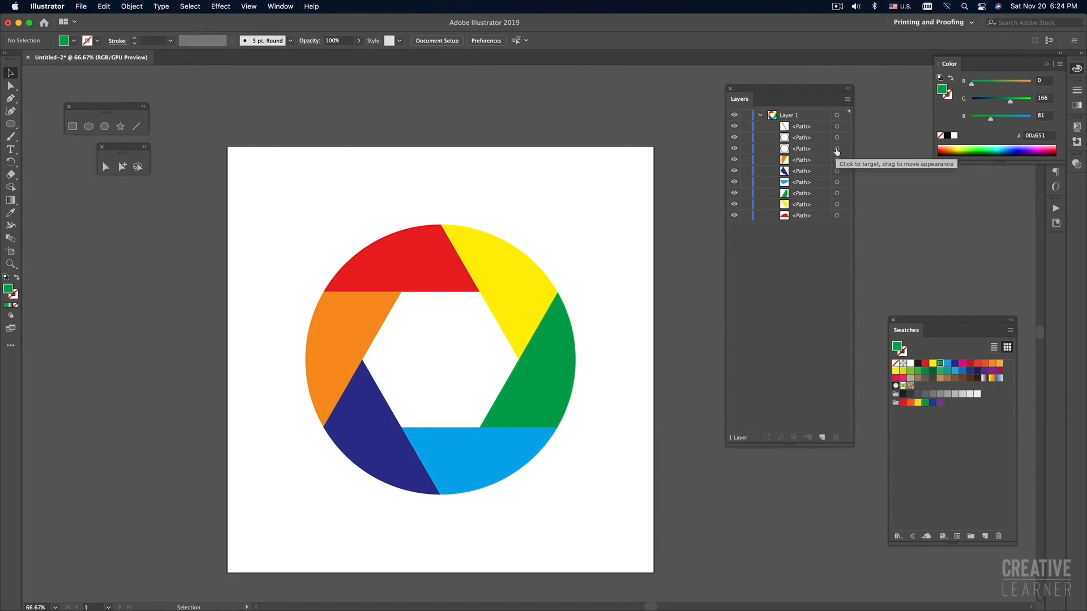
{"action": "left_click", "coordinate": [836, 149]}
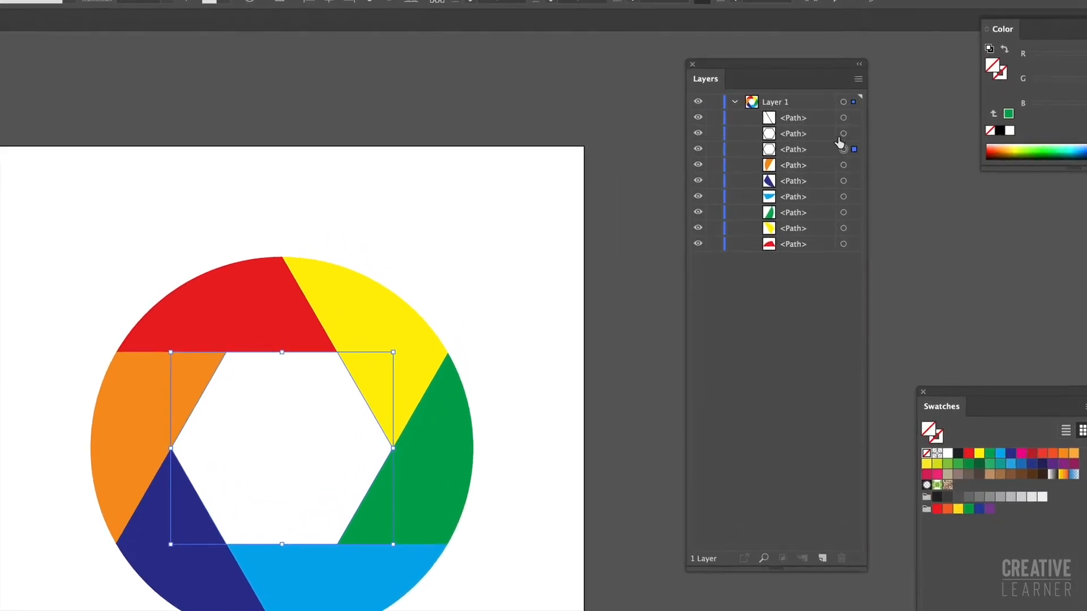
{"action": "left_click", "coordinate": [794, 152]}
{"action": "left_click", "coordinate": [804, 136]}
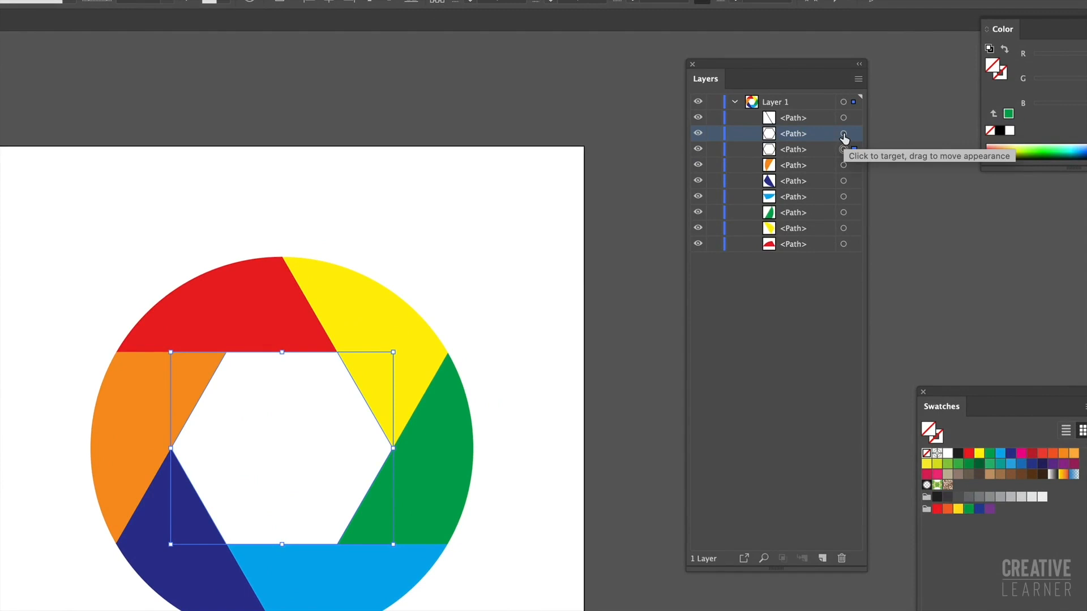
{"action": "left_click", "coordinate": [844, 134]}
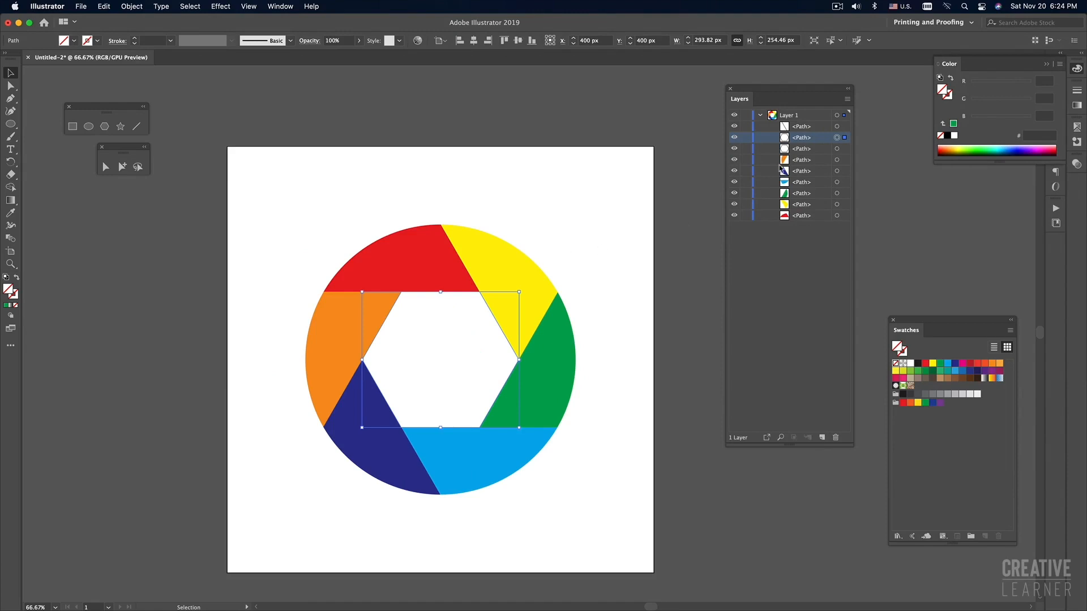
{"action": "key", "text": "Delete"}
{"action": "left_click", "coordinate": [836, 138]}
{"action": "key", "text": "Delete"}
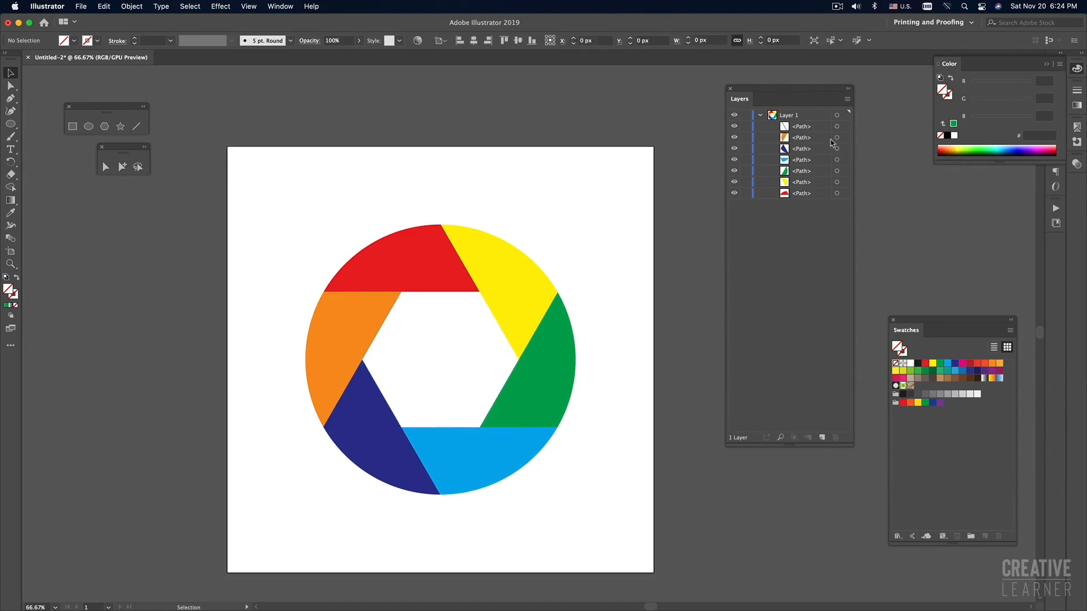
{"action": "left_click", "coordinate": [837, 127]}
{"action": "key", "text": "Delete"}
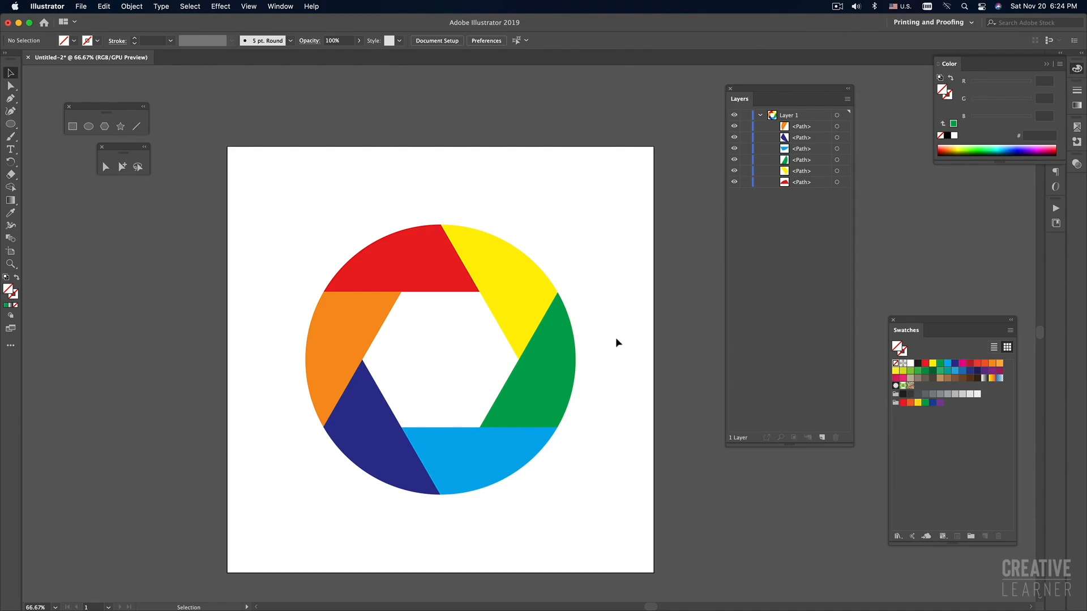
- Compare the coloured artwork with the infographic examples in the reference screenshot, and return to the Illustrator document
{"action": "left_click", "coordinate": [552, 347], "text": "alt+super"}
{"action": "left_click_drag", "start_coordinate": [498, 365], "coordinate": [496, 356]}
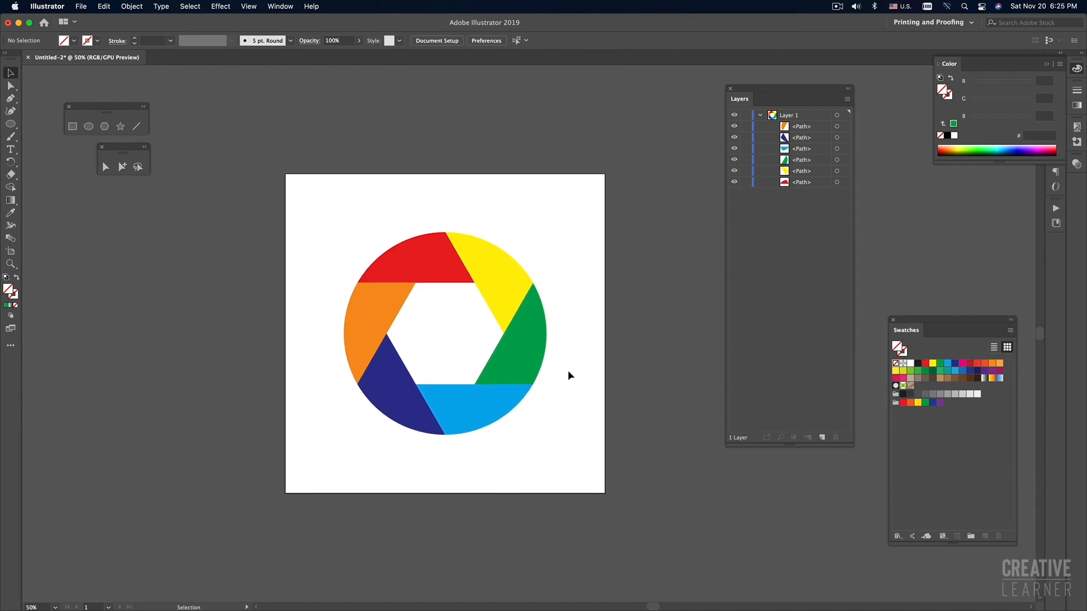
{"action": "key", "text": "super+Tab"}
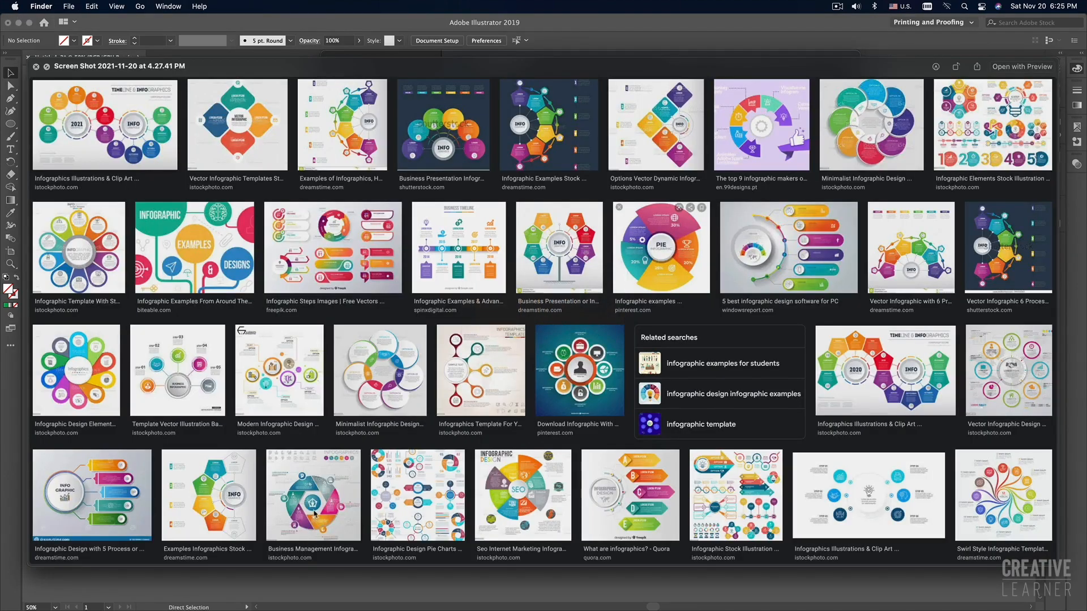
{"action": "key", "text": "super+Tab"}
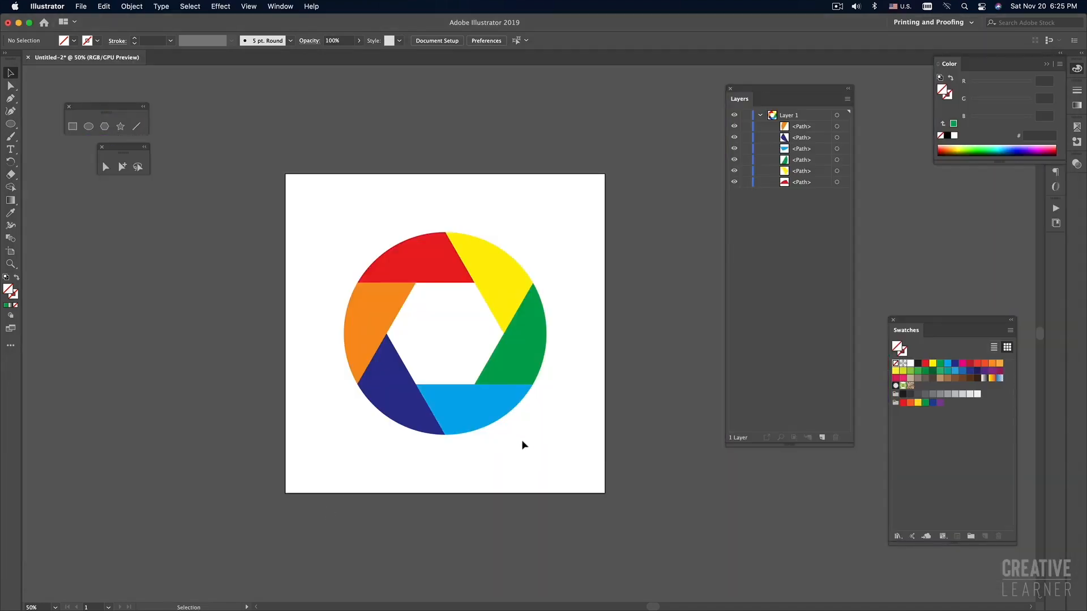
{"action": "key", "text": "super+Tab"}
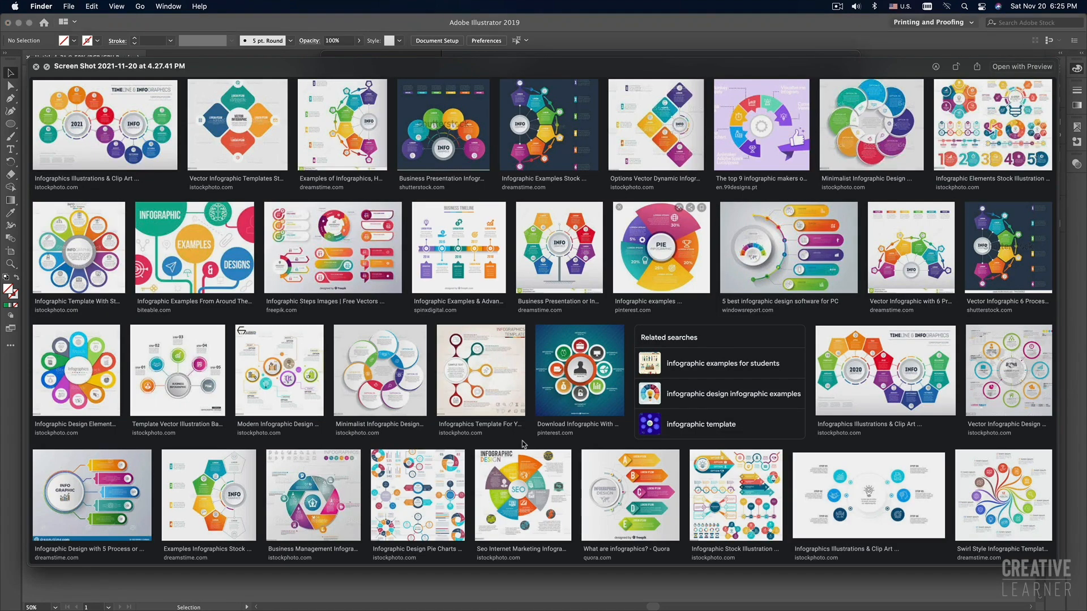
{"action": "key", "text": "super+Tab"}
{"action": "left_click", "coordinate": [466, 359], "text": "super"}
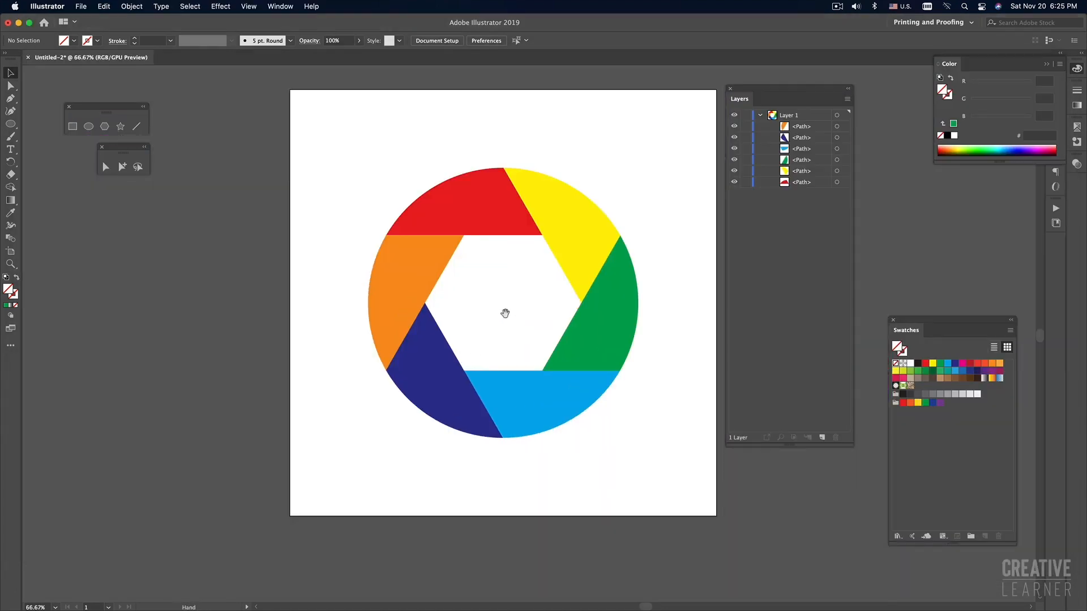
{"action": "left_click_drag", "start_coordinate": [505, 313], "coordinate": [469, 356]}
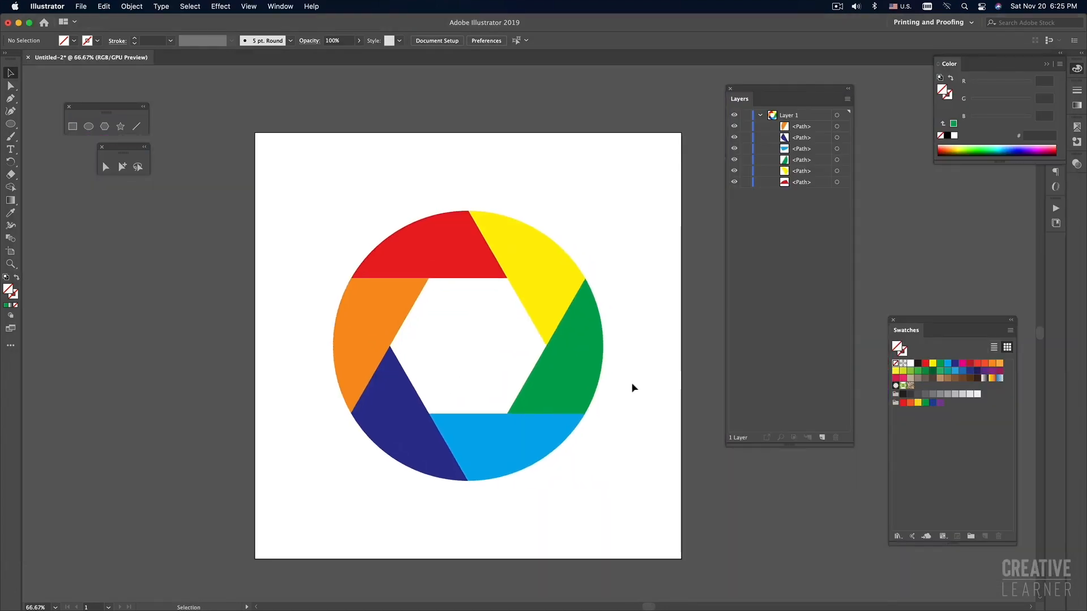
- Try a white stroke of 5 pt on the green segment and deselect it
{"action": "left_click", "coordinate": [579, 345]}
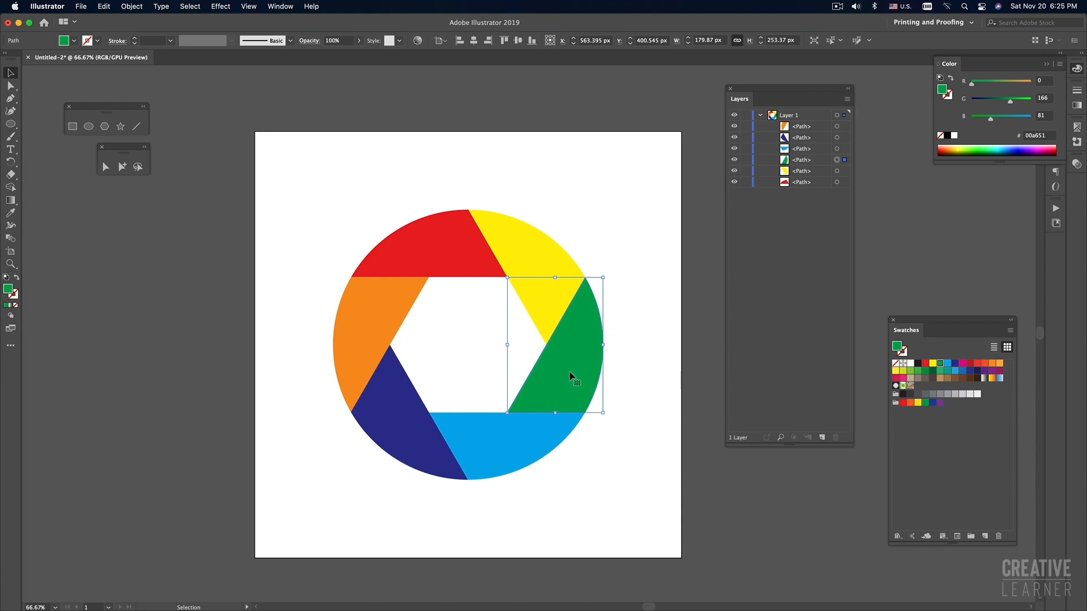
{"action": "left_click", "coordinate": [902, 354]}
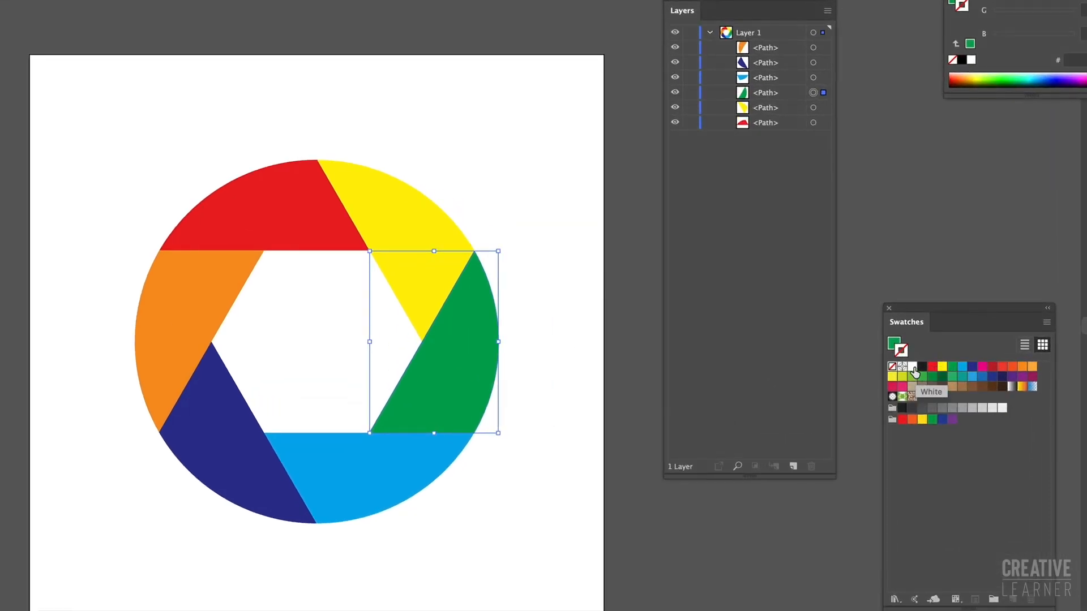
{"action": "left_click", "coordinate": [913, 367]}
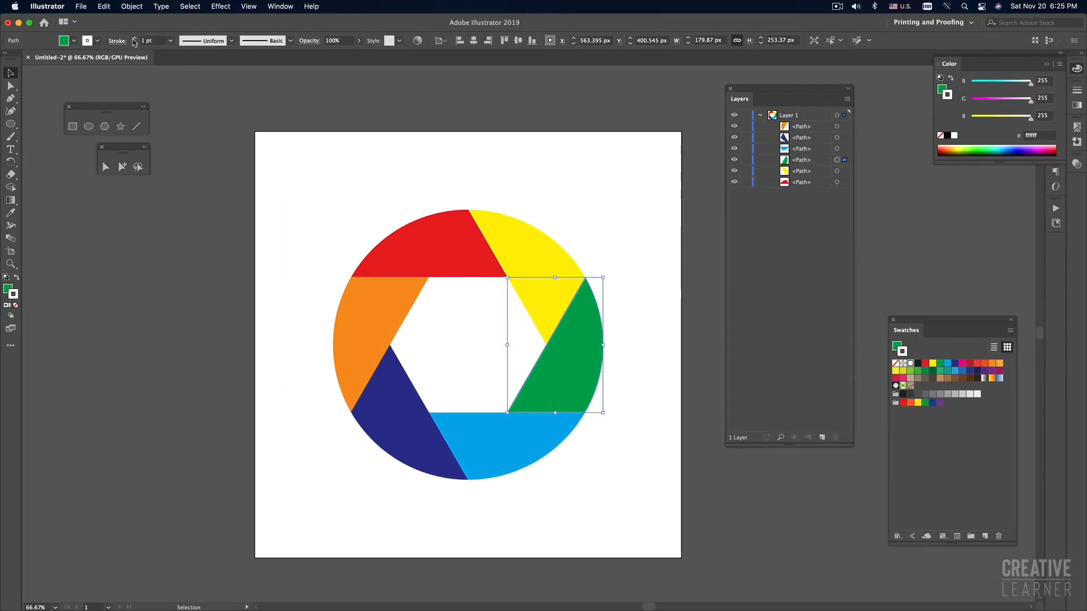
{"action": "left_click", "coordinate": [134, 38]}
{"action": "left_click", "coordinate": [134, 38]}
{"action": "left_click", "coordinate": [135, 38]}
{"action": "left_click", "coordinate": [135, 38]}
{"action": "left_click", "coordinate": [284, 303]}
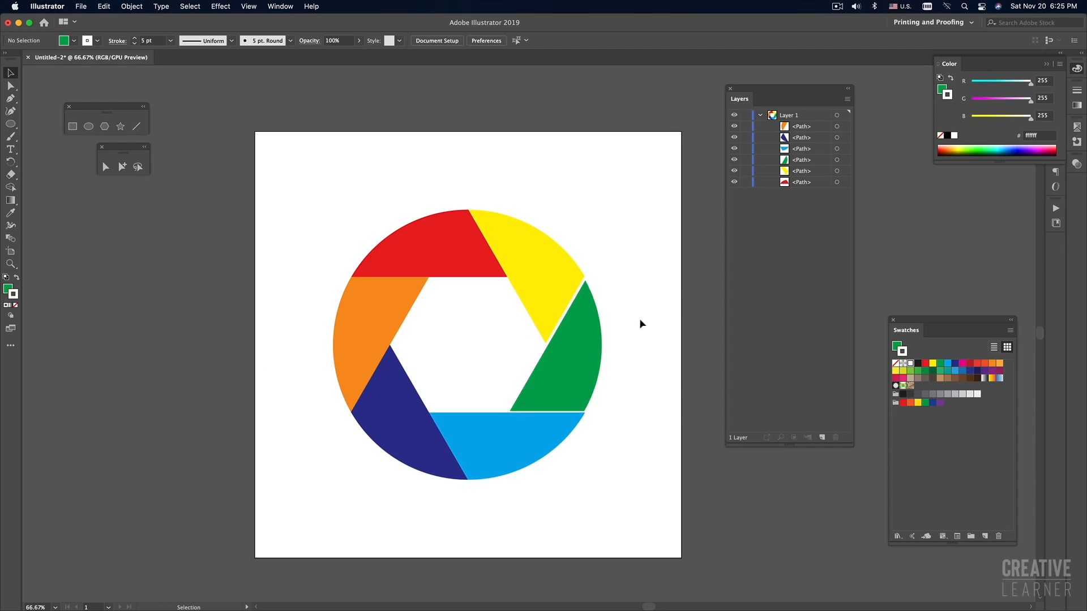
- Move the stroked green segment off the artboard to inspect its outline against the grey canvas, and undo the move
{"action": "key", "text": "super+minus"}
{"action": "left_click_drag", "start_coordinate": [577, 329], "coordinate": [662, 341]}
{"action": "left_click", "coordinate": [621, 269]}
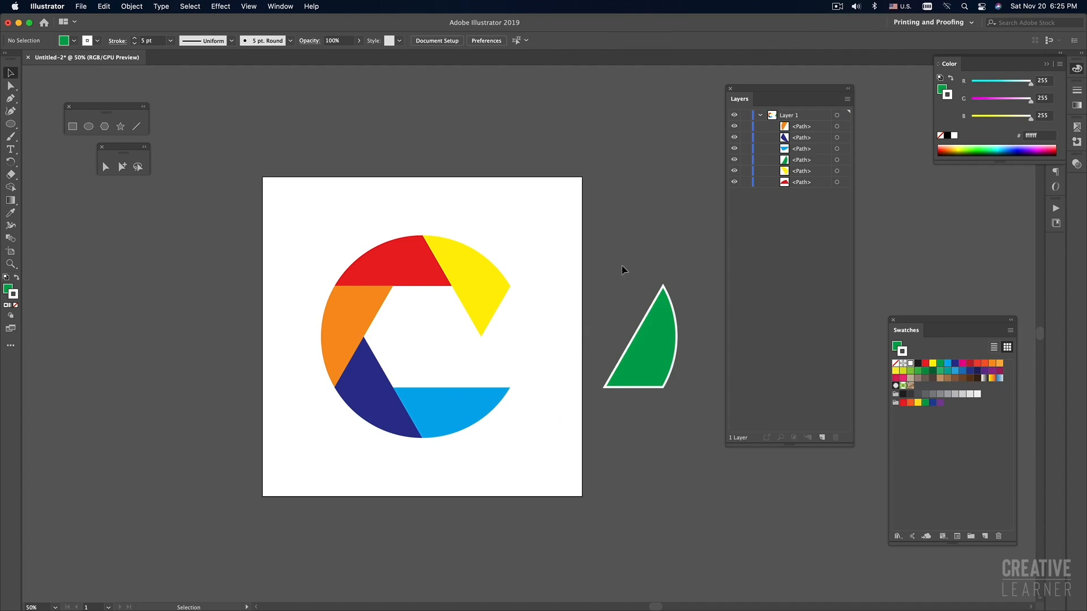
{"action": "key", "text": "super+z"}
{"action": "key", "text": "a"}
{"action": "key", "text": "v"}
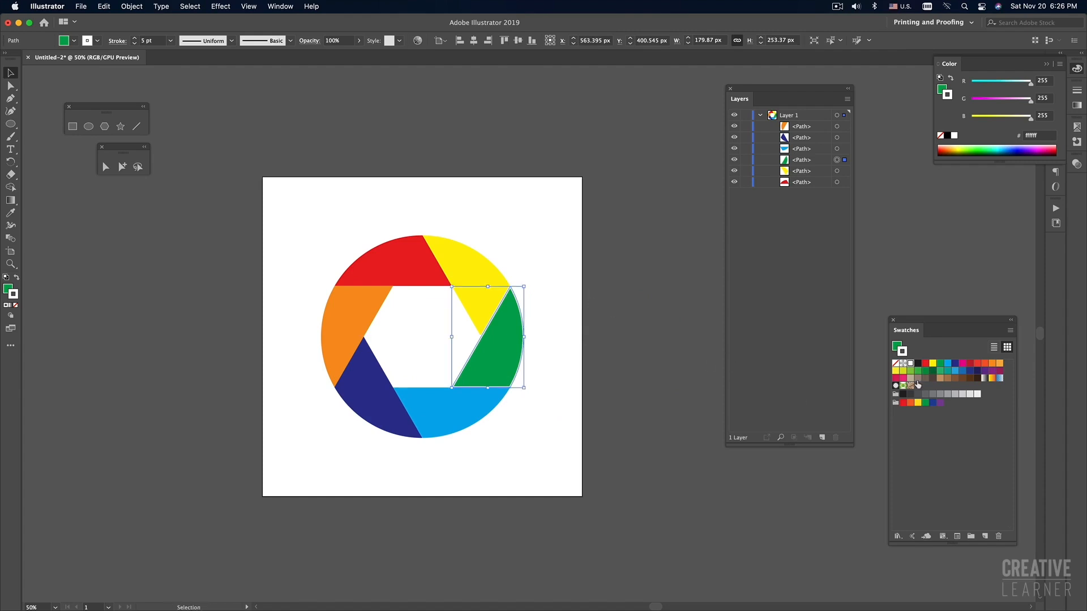
- Remove the white stroke from the green segment by setting it to None, and deselect the segment
{"action": "left_click", "coordinate": [895, 363]}
{"action": "key", "text": "x"}
{"action": "left_click", "coordinate": [553, 357]}
{"action": "left_click", "coordinate": [417, 337], "text": "super"}
{"action": "left_click_drag", "start_coordinate": [460, 339], "coordinate": [334, 359]}
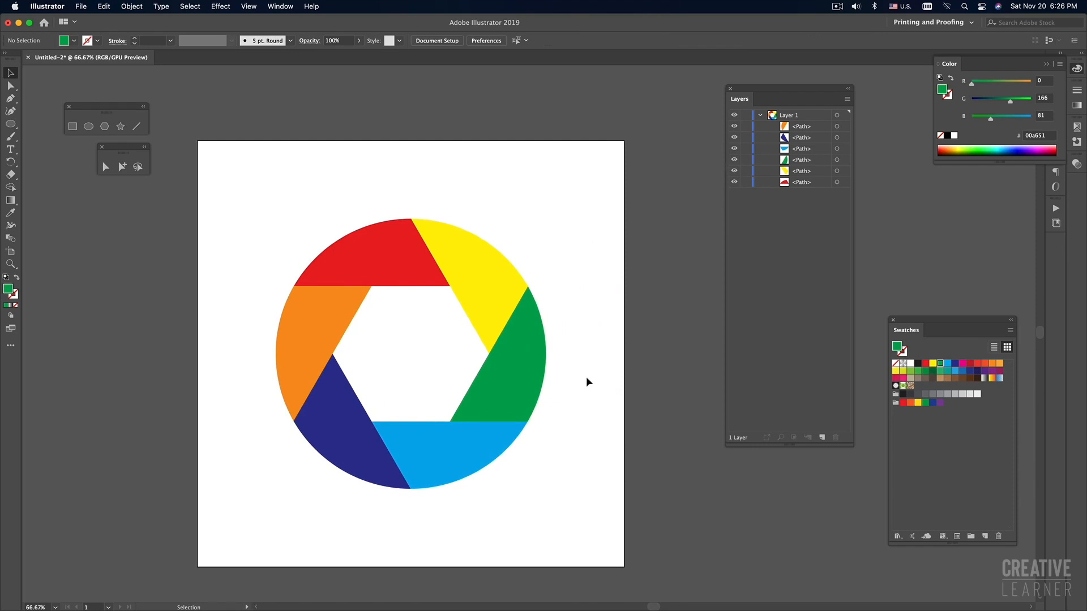
- Apply an Offset Path effect of -3 px with Miter joins and a miter limit of 4 to the green segment
{"action": "left_click", "coordinate": [534, 352]}
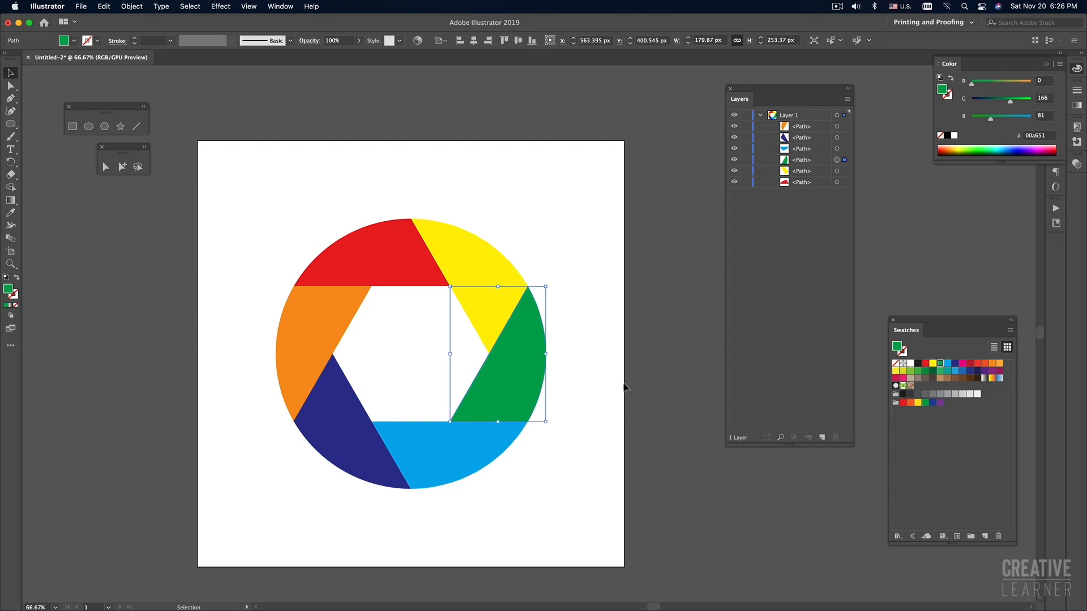
{"action": "left_click", "coordinate": [221, 7]}
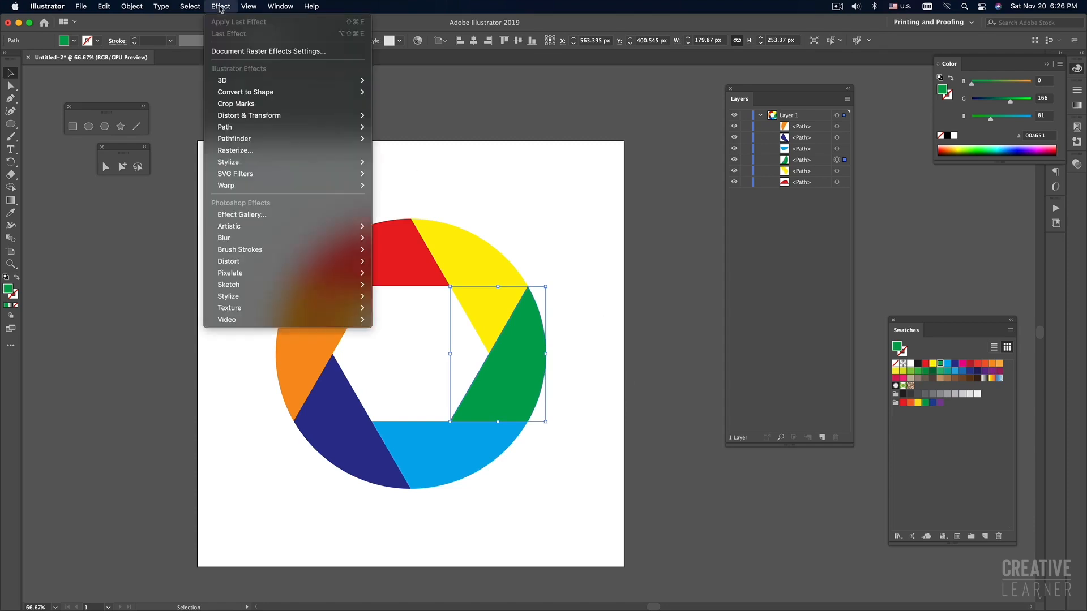
{"action": "mouse_move", "coordinate": [237, 129]}
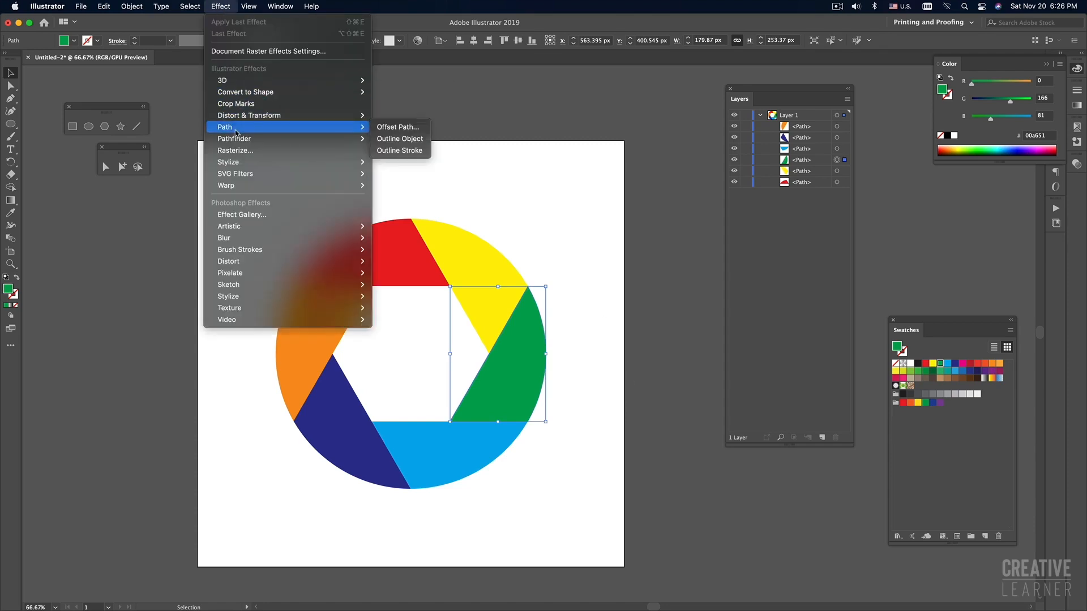
{"action": "left_click", "coordinate": [403, 132]}
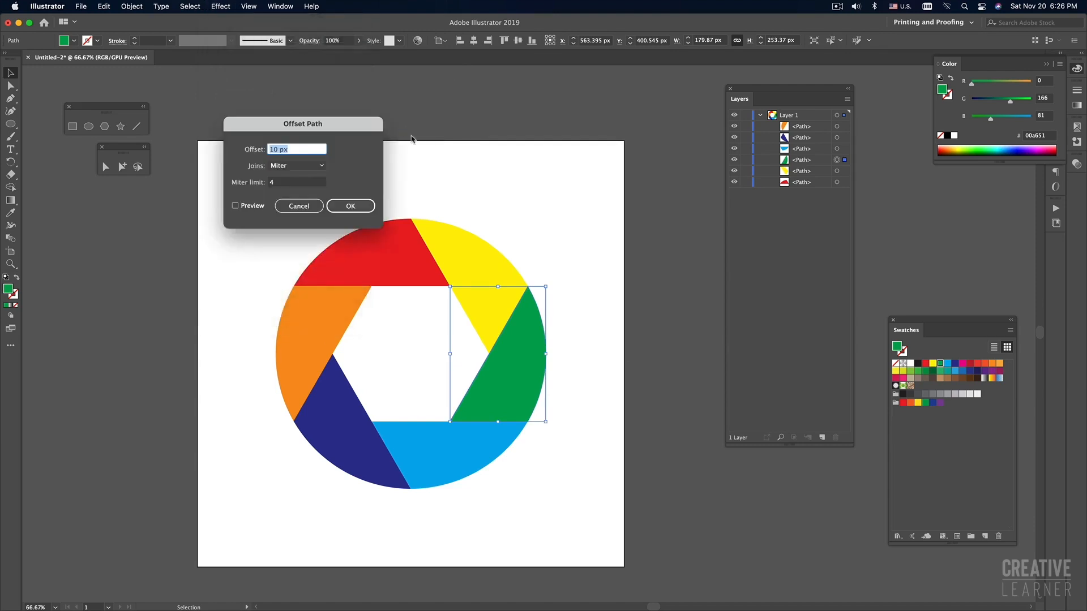
{"action": "left_click_drag", "start_coordinate": [343, 125], "coordinate": [631, 108]}
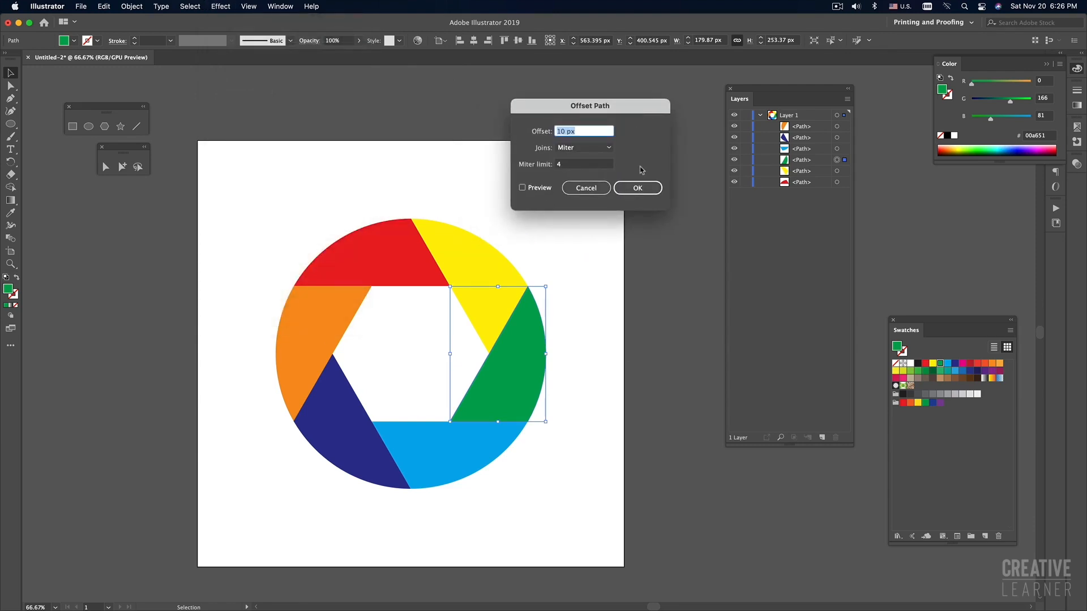
{"action": "left_click", "coordinate": [523, 189]}
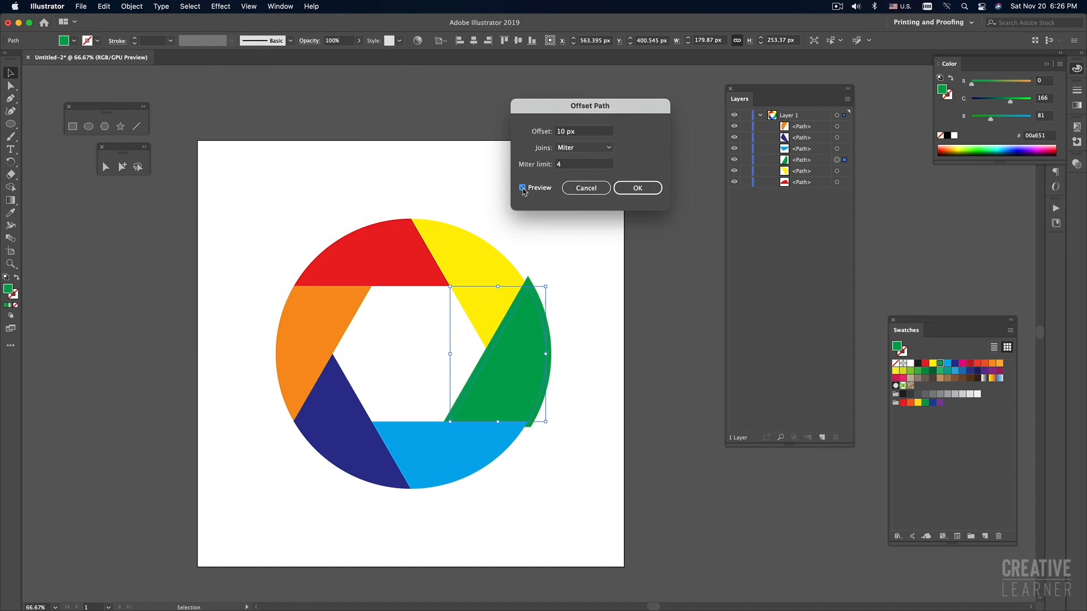
{"action": "left_click", "coordinate": [583, 131]}
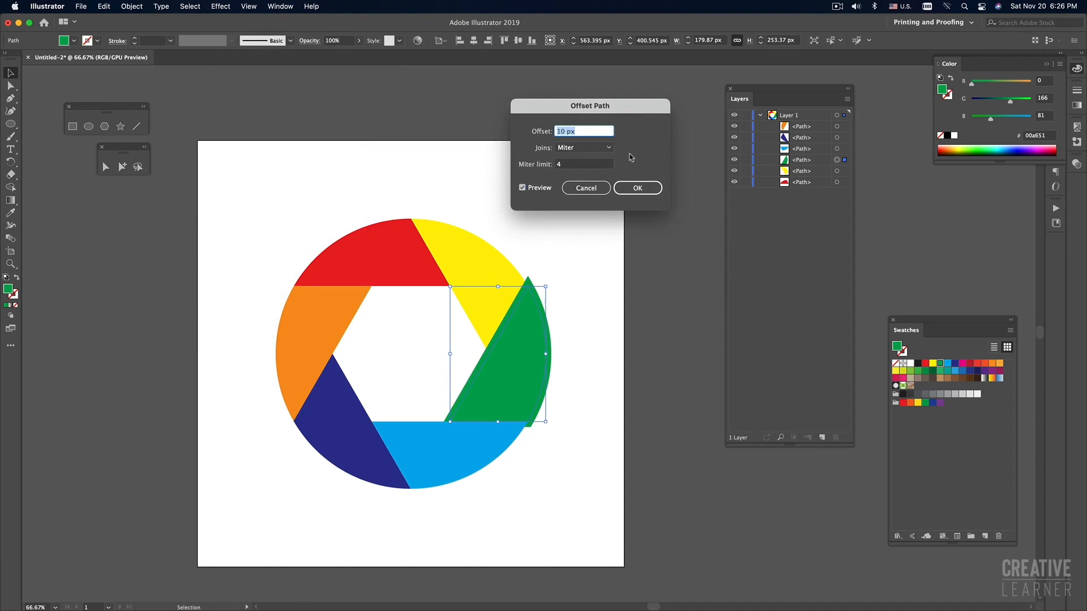
{"action": "key", "text": "Left"}
{"action": "left_click_drag", "start_coordinate": [586, 130], "coordinate": [500, 129]}
{"action": "type", "text": "-"}
{"action": "left_click", "coordinate": [522, 189]}
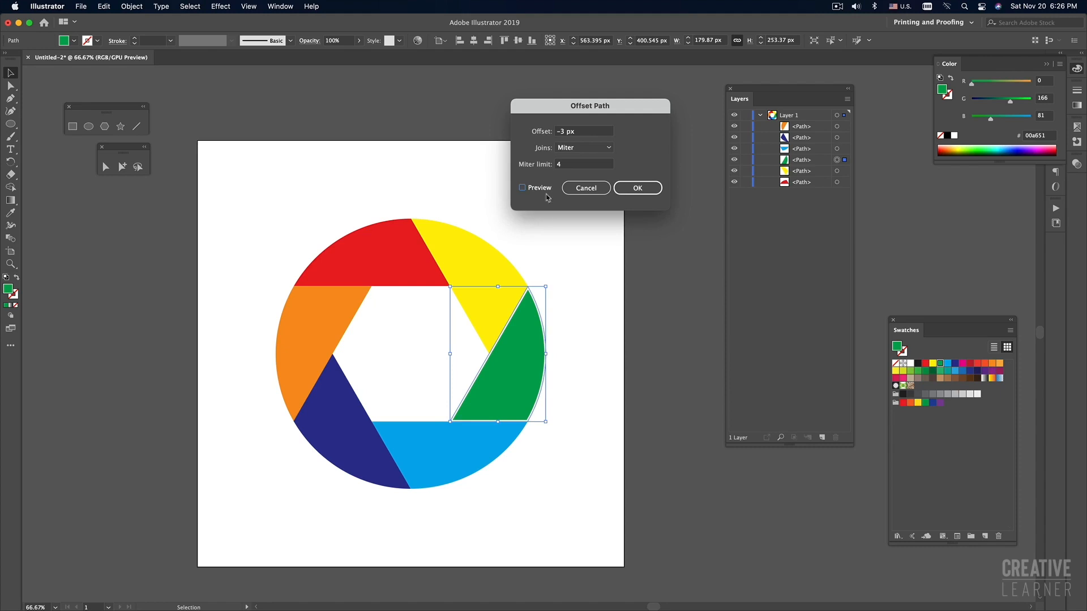
{"action": "left_click", "coordinate": [643, 192]}
{"action": "left_click", "coordinate": [673, 300]}
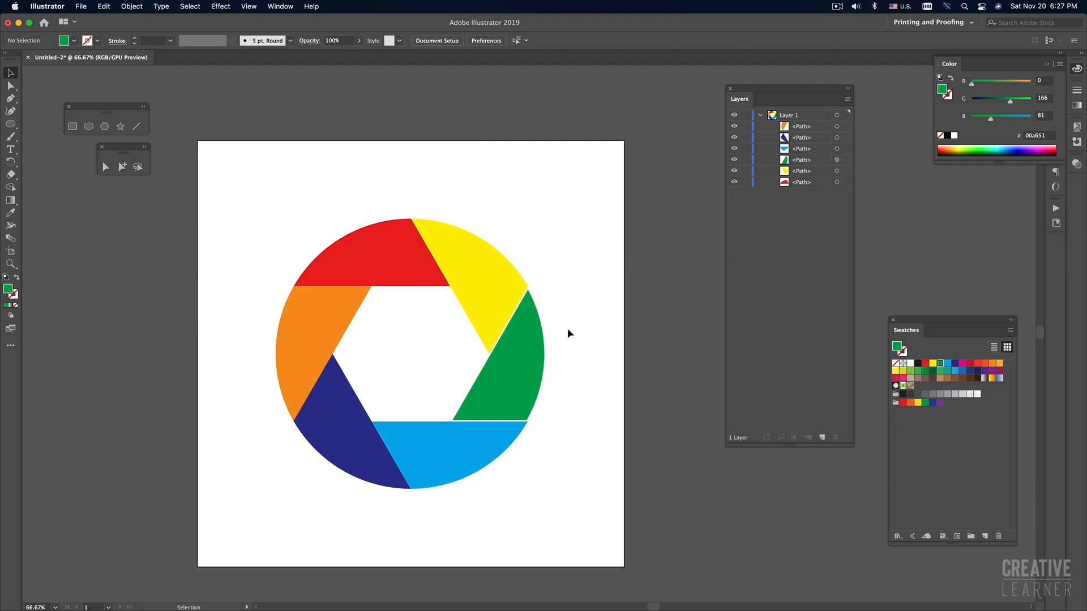
- Move the offset green segment partly off the artboard to check its edges, undo the move, and leave it deselected
{"action": "left_click_drag", "start_coordinate": [520, 348], "coordinate": [667, 348]}
{"action": "left_click", "coordinate": [609, 269]}
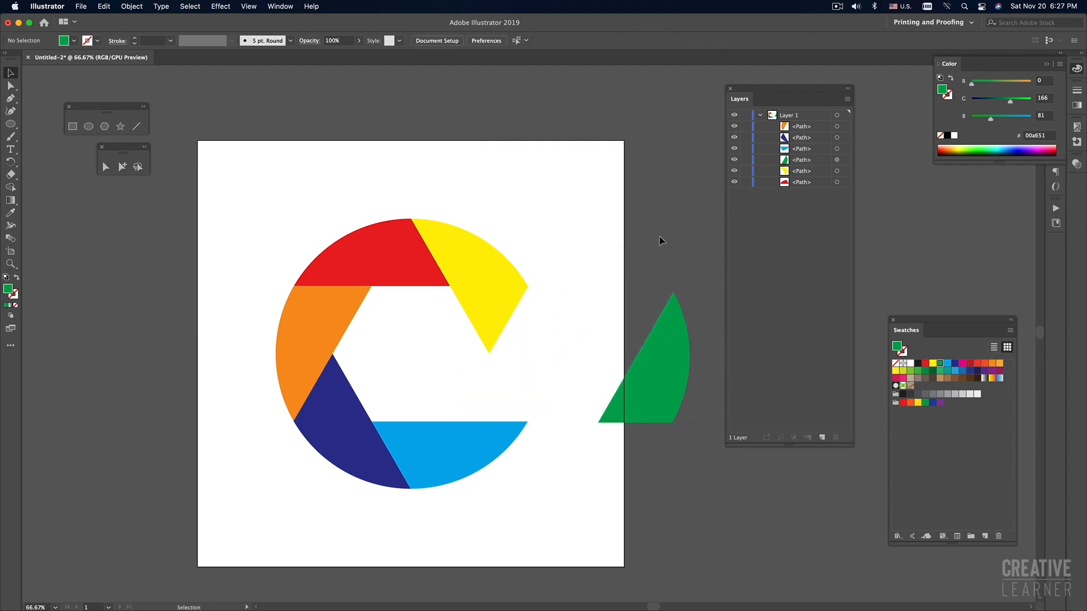
{"action": "key", "text": "ctrl+z"}
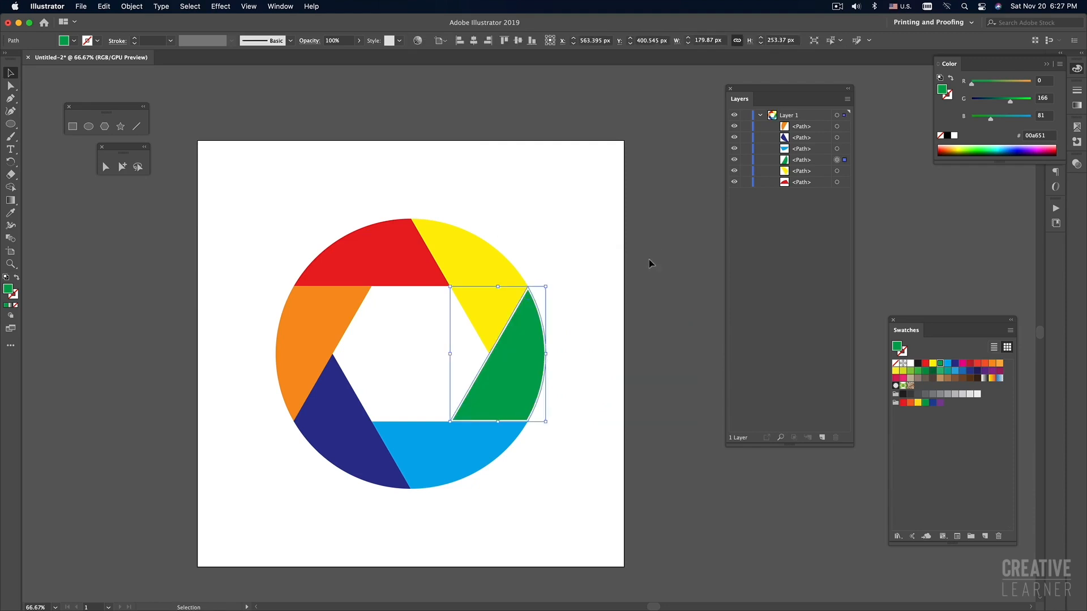
{"action": "left_click", "coordinate": [590, 333]}
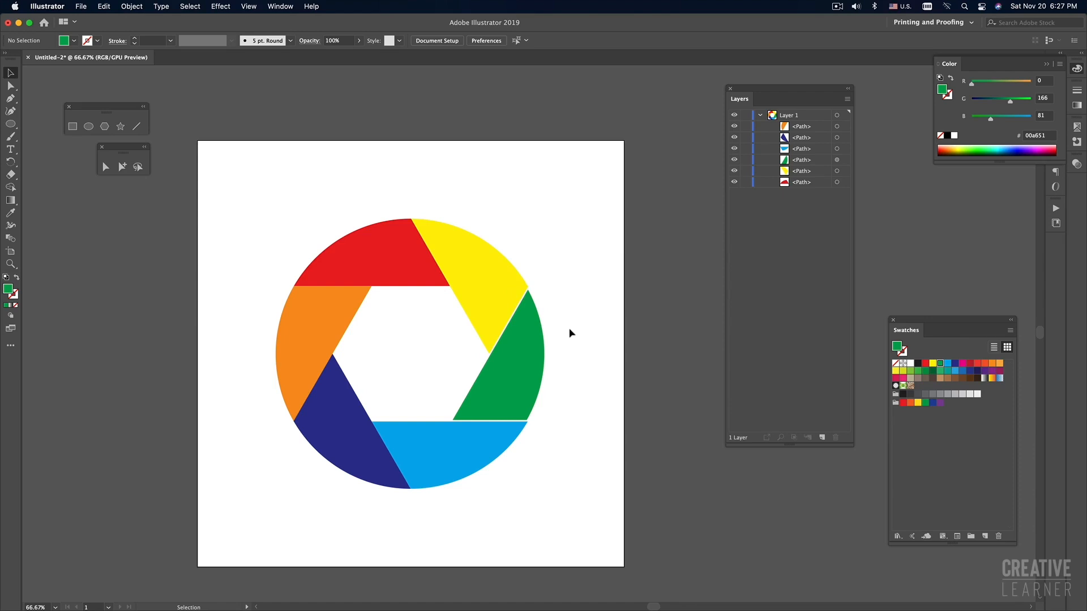
{"action": "left_click", "coordinate": [542, 374]}
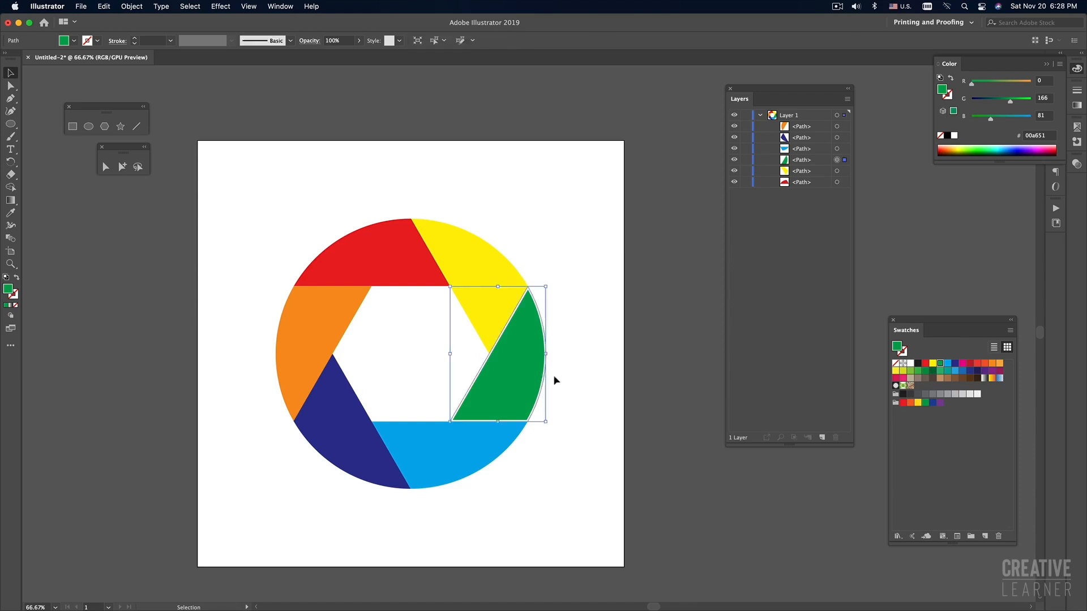
{"action": "left_click", "coordinate": [593, 374]}
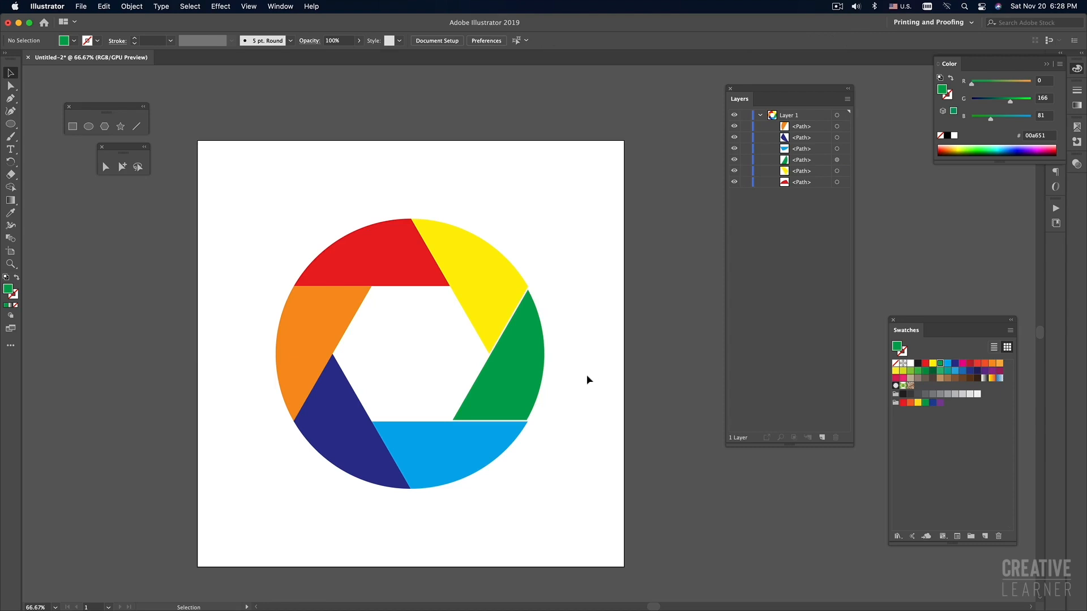
{"action": "left_click", "coordinate": [480, 283]}
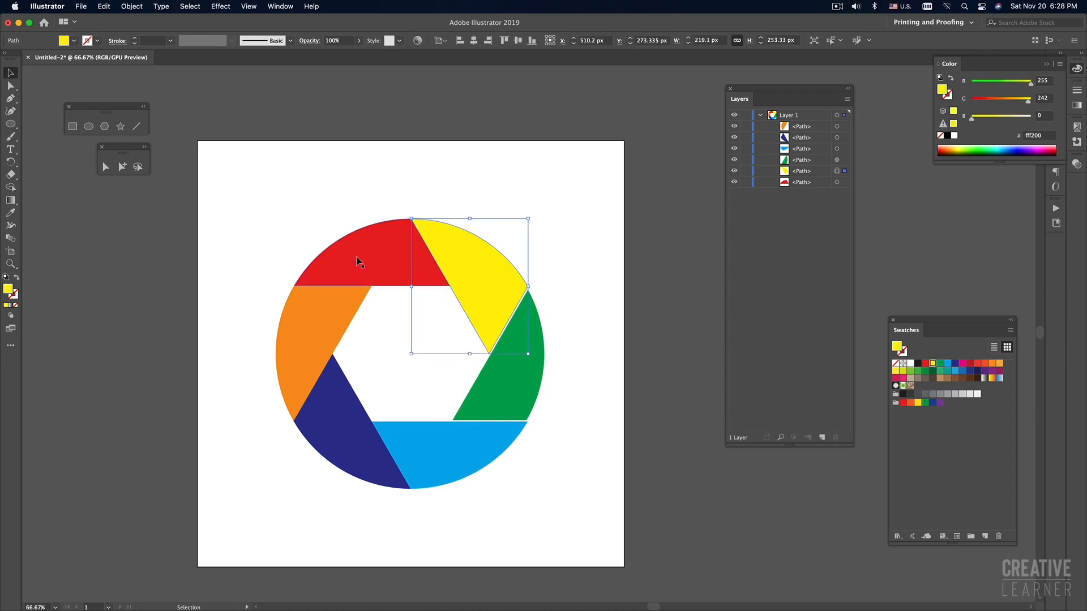
{"action": "left_click", "coordinate": [359, 259]}
{"action": "left_click", "coordinate": [322, 348]}
{"action": "left_click", "coordinate": [347, 447]}
{"action": "left_click", "coordinate": [451, 468]}
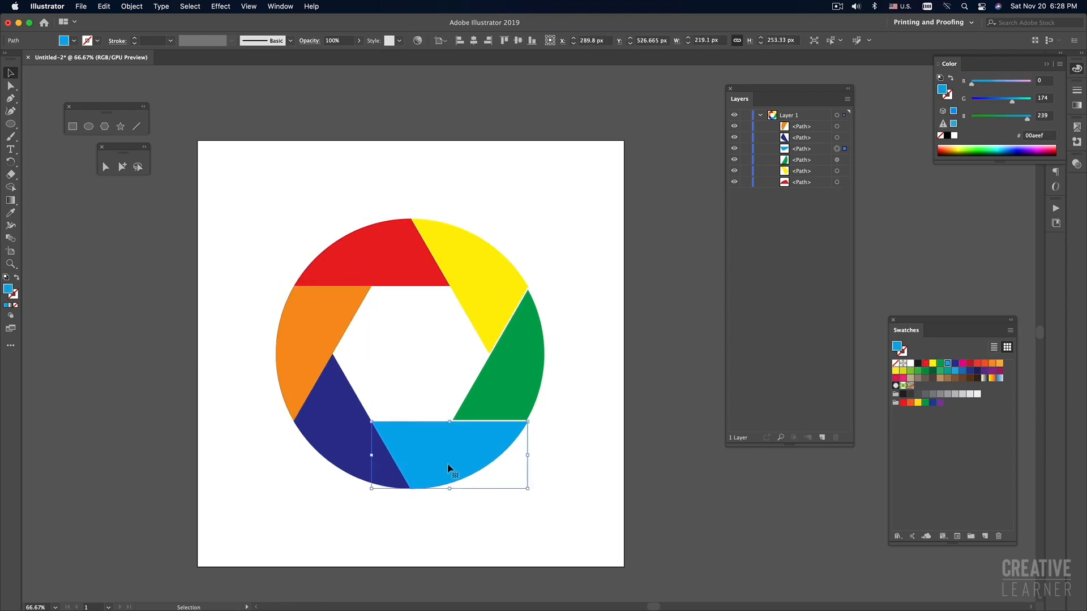
{"action": "left_click", "coordinate": [558, 503]}
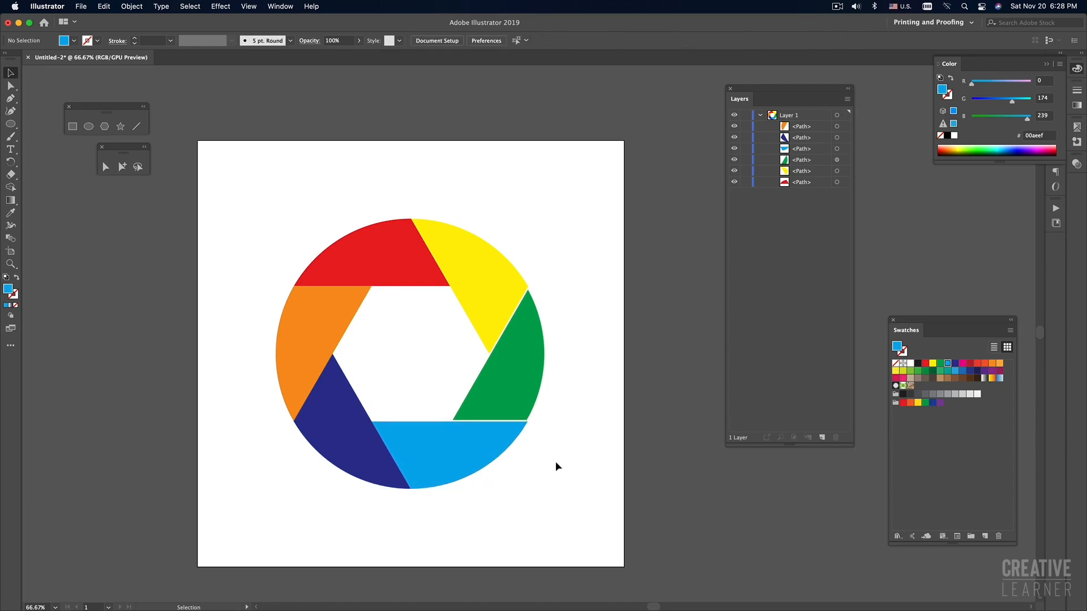
{"action": "left_click", "coordinate": [501, 312]}
{"action": "left_click", "coordinate": [484, 198]}
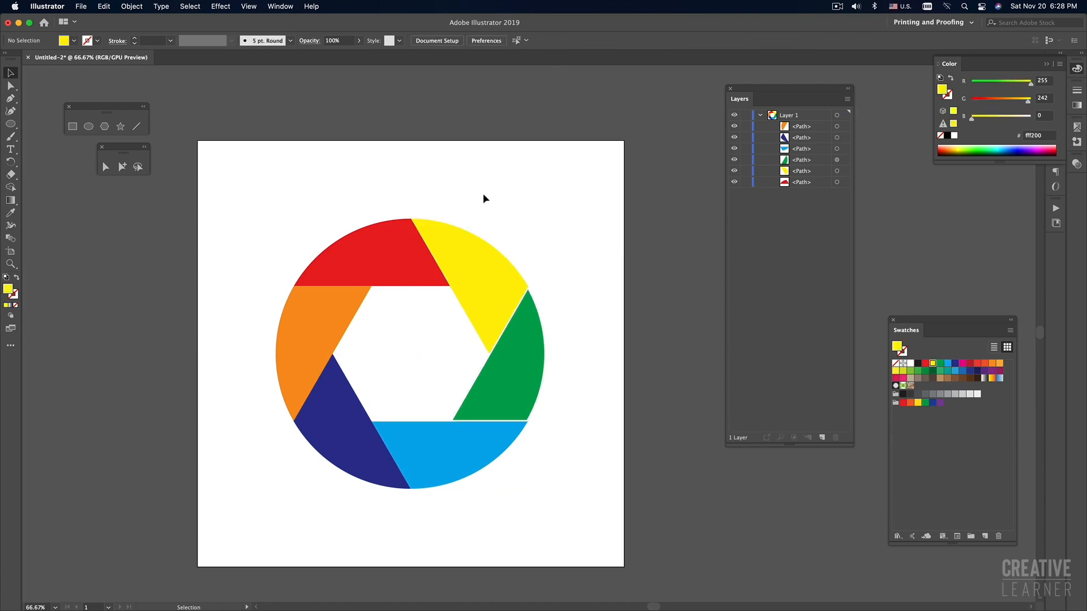
{"action": "left_click_drag", "start_coordinate": [483, 196], "coordinate": [301, 318]}
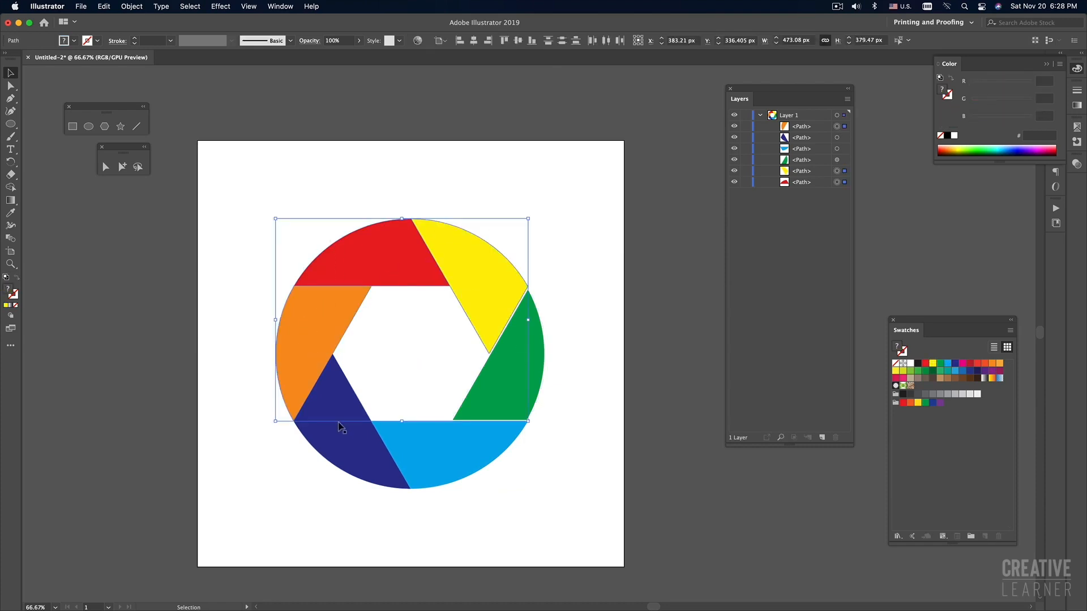
{"action": "left_click_drag", "start_coordinate": [510, 217], "coordinate": [286, 309]}
{"action": "left_click", "coordinate": [594, 234]}
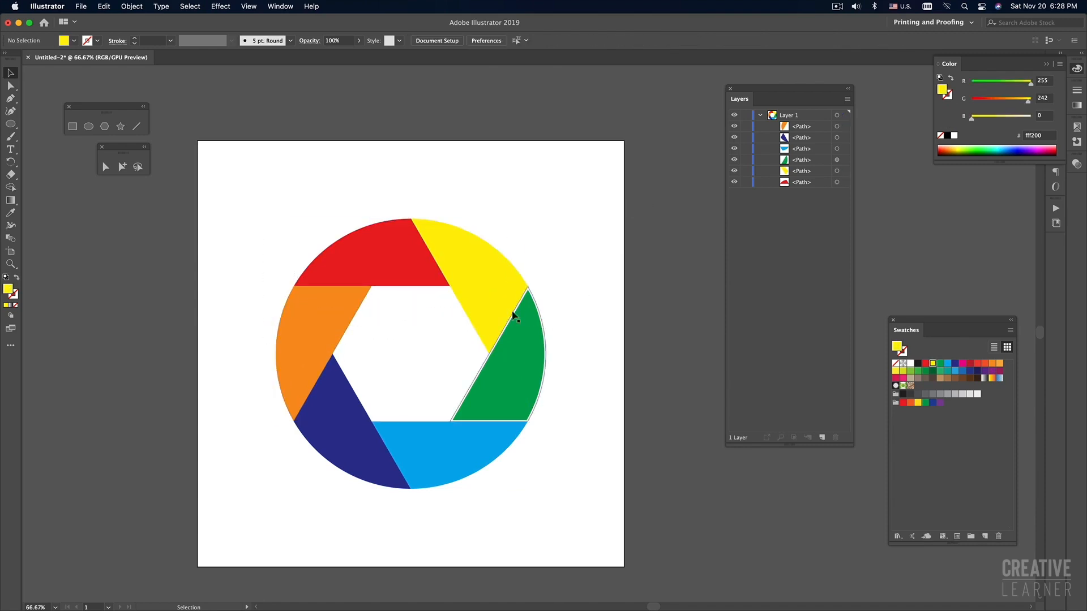
- Reapply the last Offset Path effect to the yellow, red, orange, dark blue and light blue segments together, and deselect them
{"action": "left_click", "coordinate": [486, 298]}
{"action": "left_click", "coordinate": [385, 263], "text": "shift"}
{"action": "left_click", "coordinate": [311, 328], "text": "shift"}
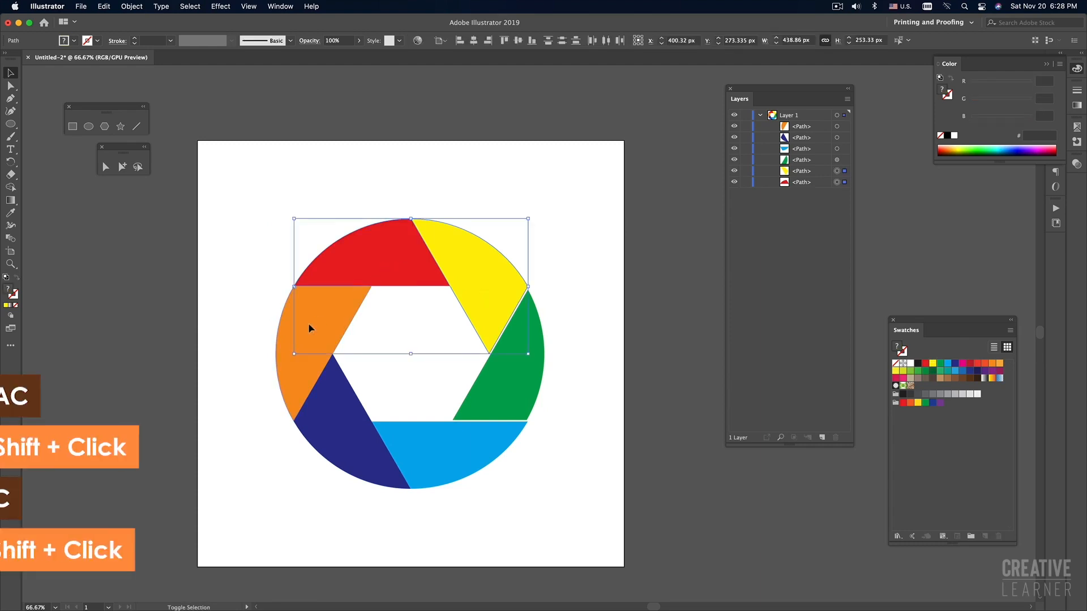
{"action": "left_click", "coordinate": [347, 442], "text": "shift"}
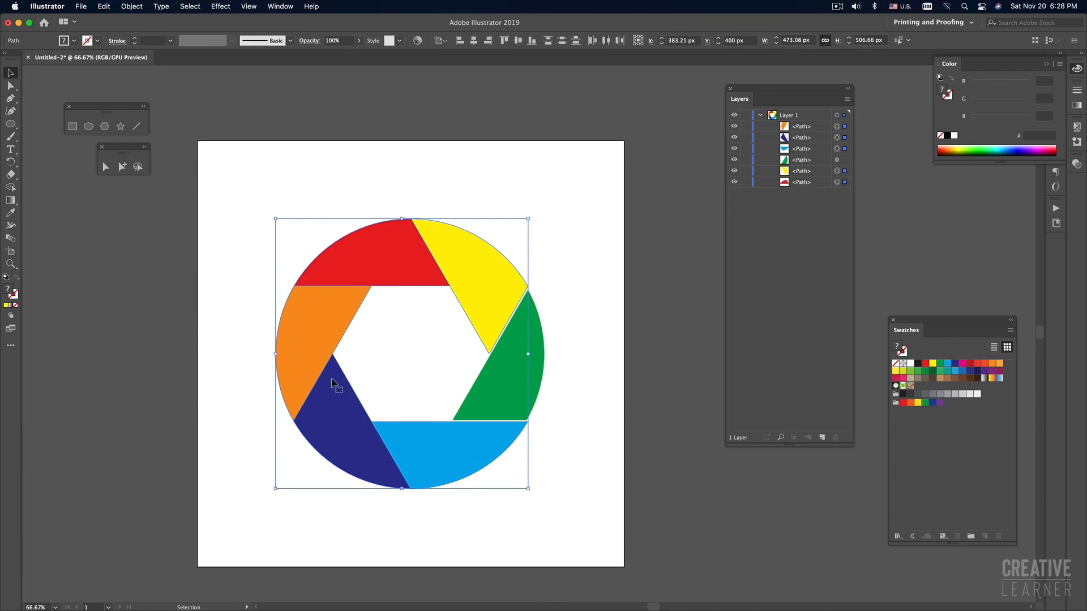
{"action": "left_click", "coordinate": [217, 7]}
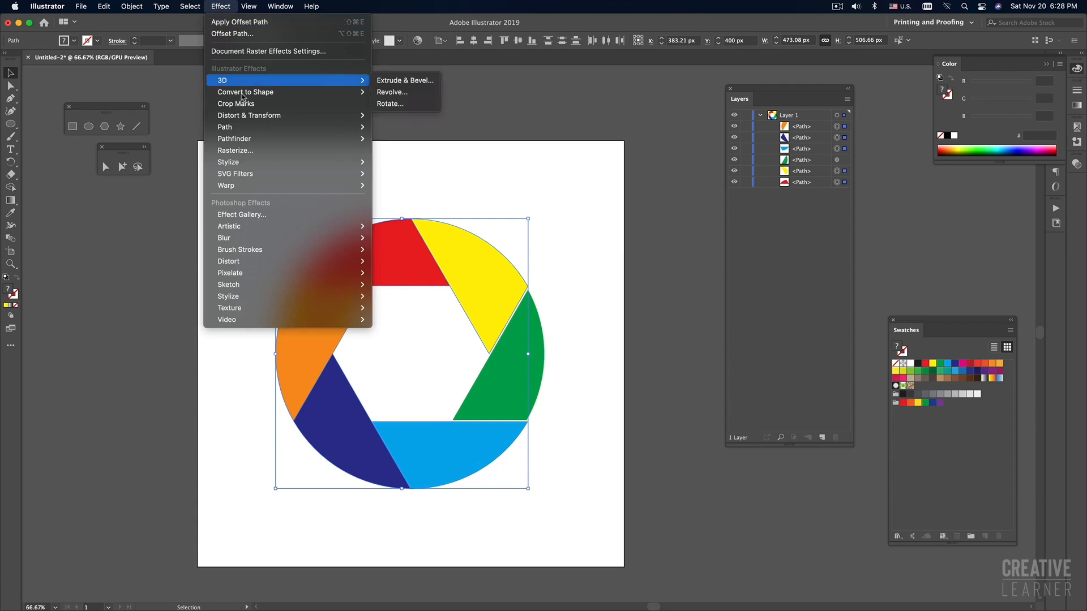
{"action": "mouse_move", "coordinate": [246, 131]}
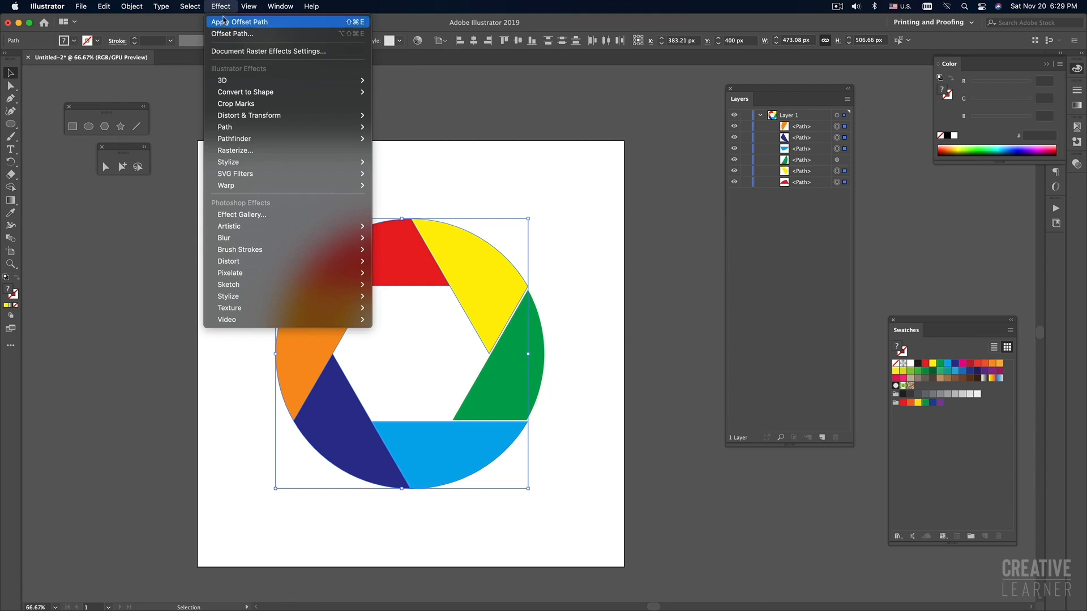
{"action": "left_click", "coordinate": [263, 23]}
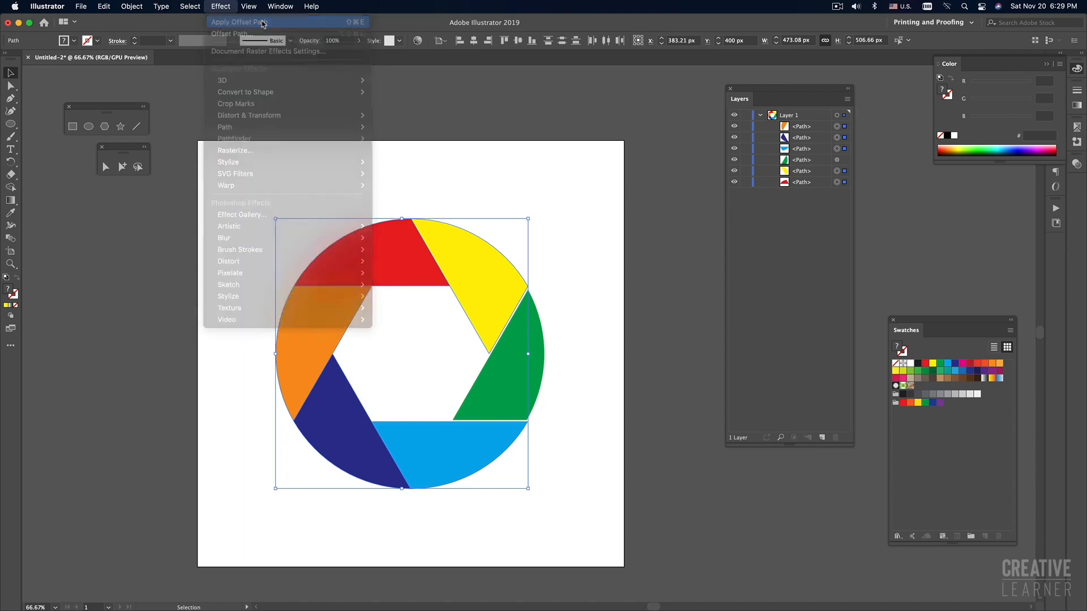
{"action": "left_click", "coordinate": [409, 162]}
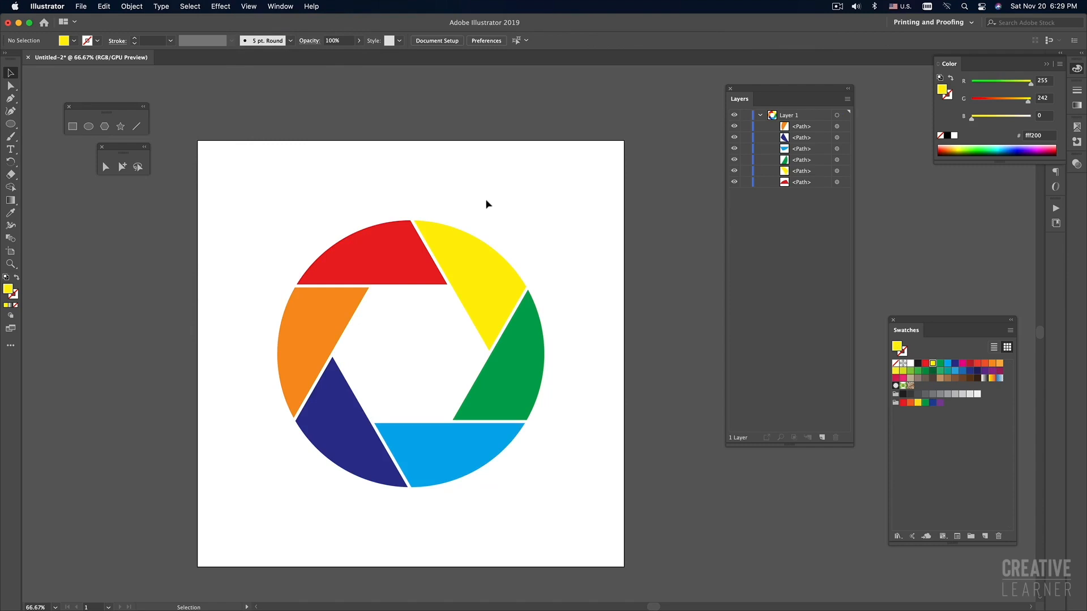
- Toggle the transparency grid on and off to examine the gaps between the segments, and switch to Finder to check the reference
{"action": "left_click_drag", "start_coordinate": [487, 202], "coordinate": [430, 246]}
{"action": "left_click", "coordinate": [541, 231]}
{"action": "key", "text": "super+shift+d"}
{"action": "key", "text": "super+shift+d"}
{"action": "key", "text": "super+shift+d"}
{"action": "key", "text": "super+shift+d"}
{"action": "key", "text": "super+shift+d"}
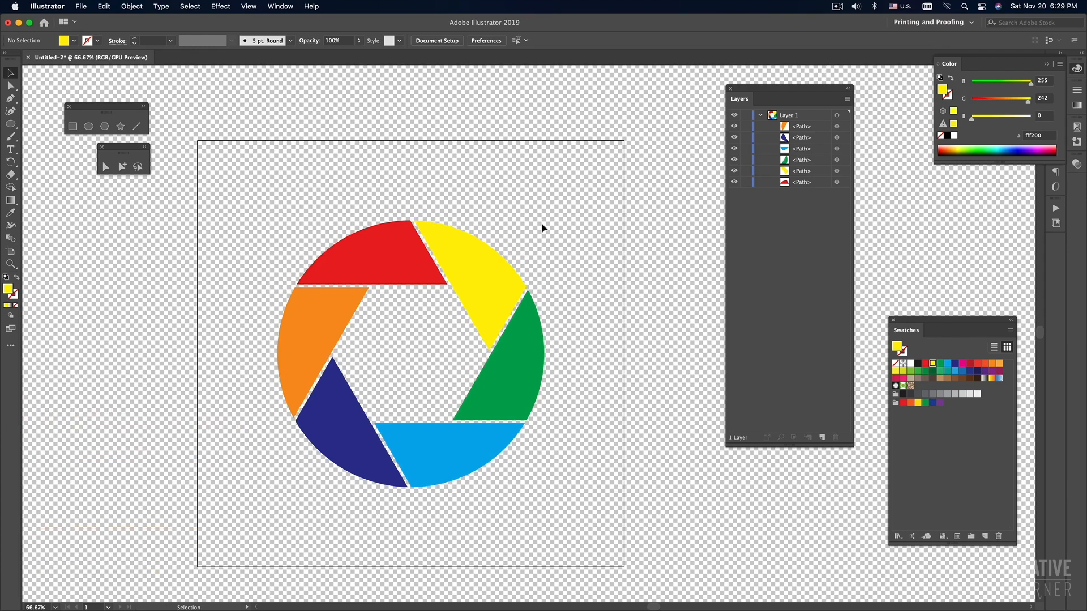
{"action": "key", "text": "super"}
{"action": "key", "text": "super+shift+d"}
{"action": "key", "text": "super+shift+d"}
{"action": "key", "text": "super+shift+d"}
{"action": "scroll", "coordinate": [549, 210], "scroll_direction": "down", "scroll_amount": 2}
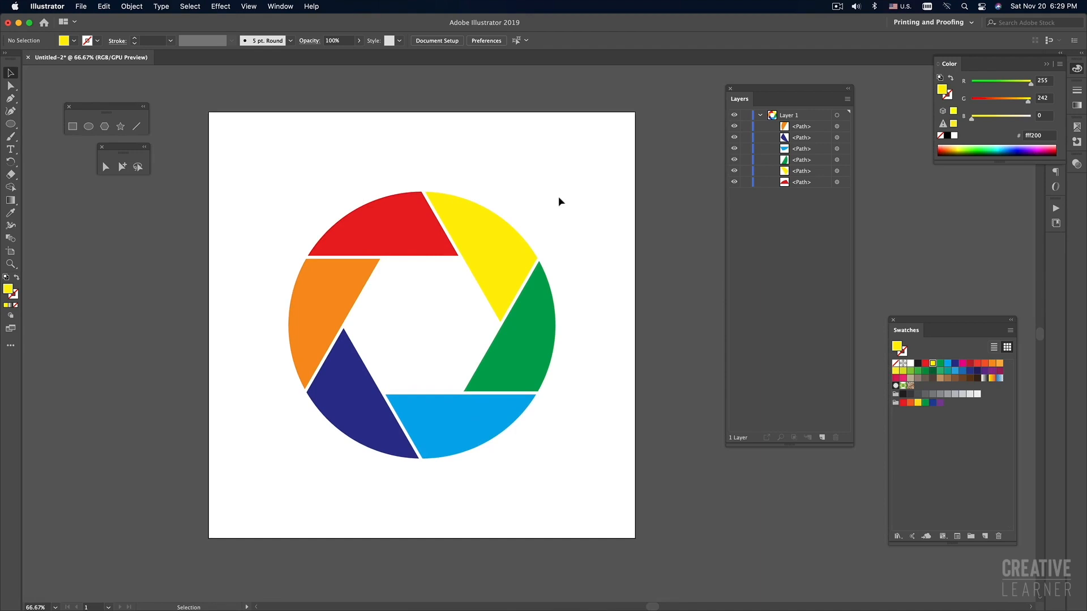
{"action": "key", "text": "super+shift+d"}
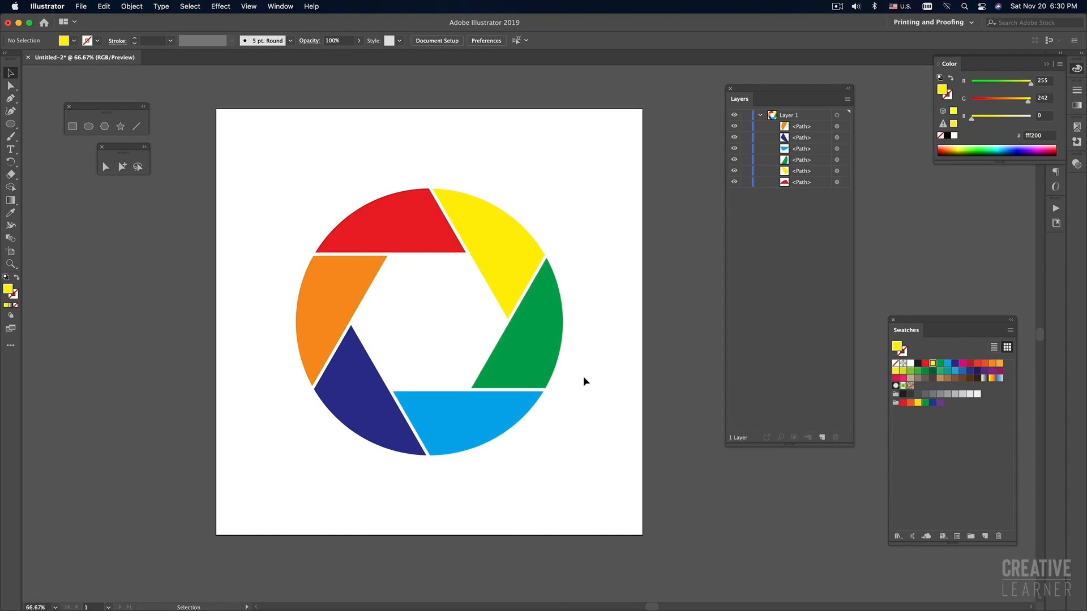
{"action": "key", "text": "super+Tab"}
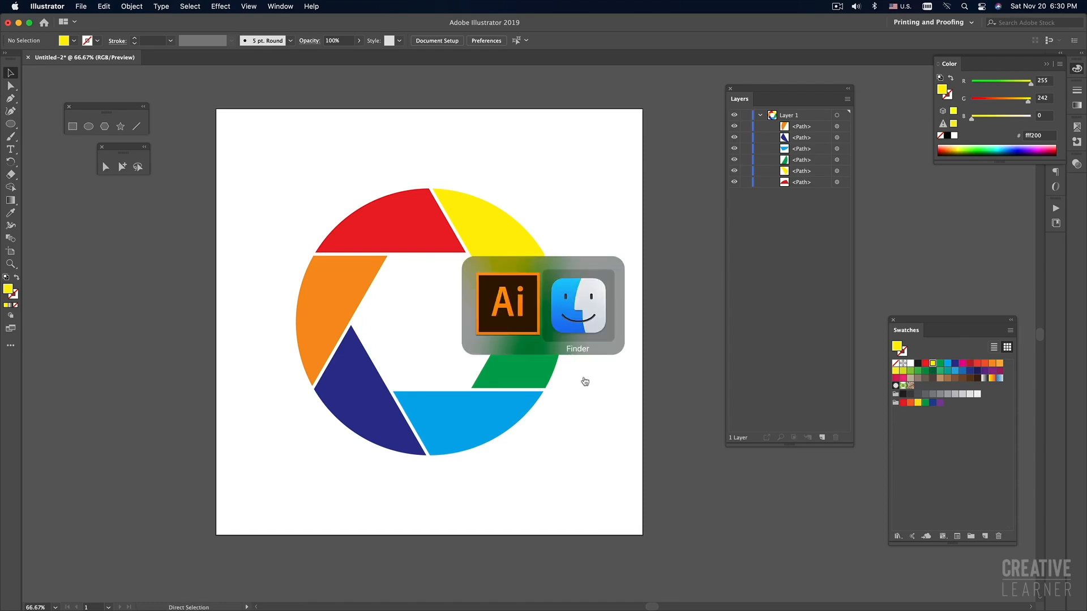
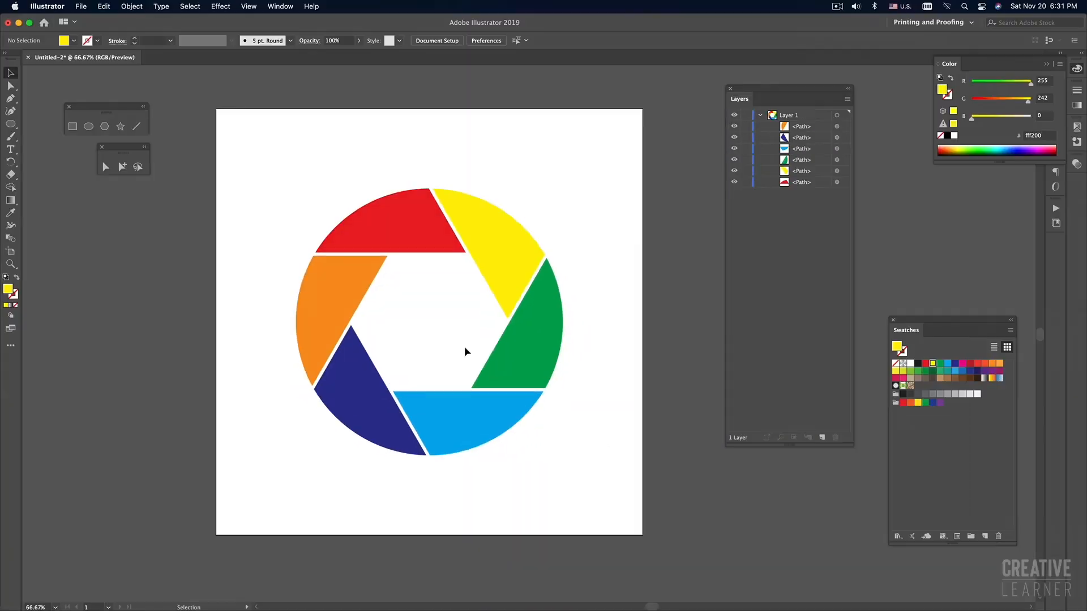
- Draw a yellow circle about 152 px in diameter inside the central hexagonal opening, and deselect it
{"action": "left_click", "coordinate": [88, 126]}
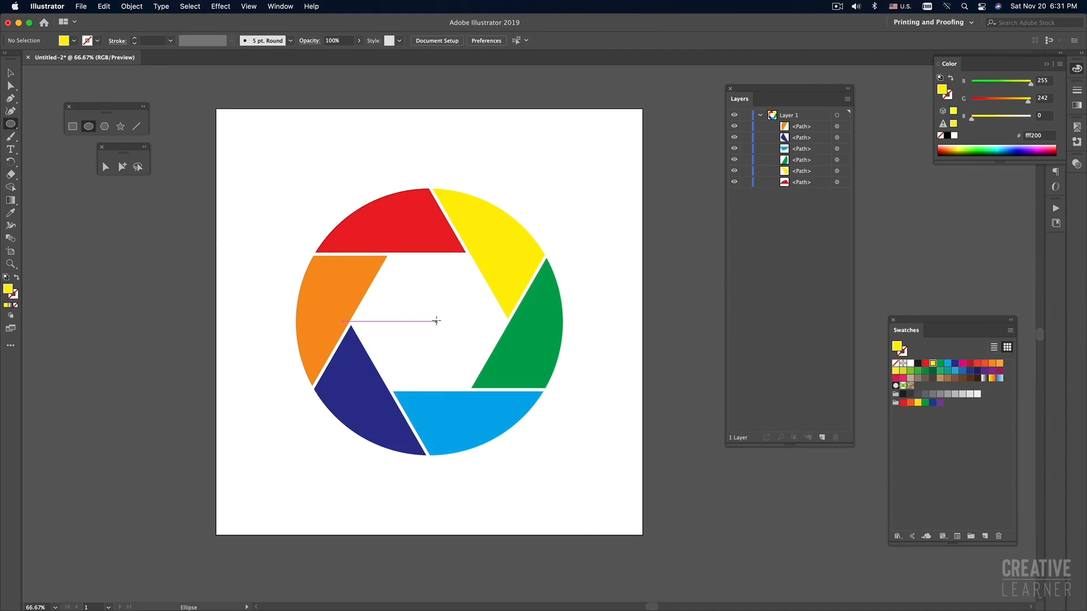
{"action": "left_click_drag", "start_coordinate": [436, 313], "coordinate": [471, 369]}
{"action": "key", "text": "v"}
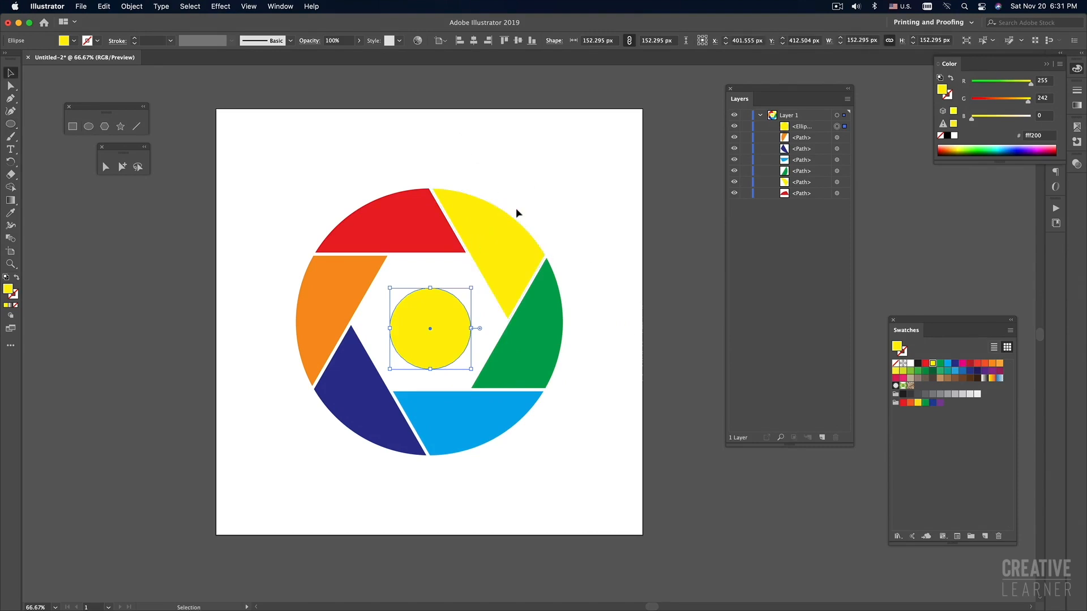
{"action": "left_click", "coordinate": [504, 171]}
- Centre the yellow circle horizontally and vertically on the artboard, and deselect it
{"action": "left_click_drag", "start_coordinate": [280, 183], "coordinate": [589, 456]}
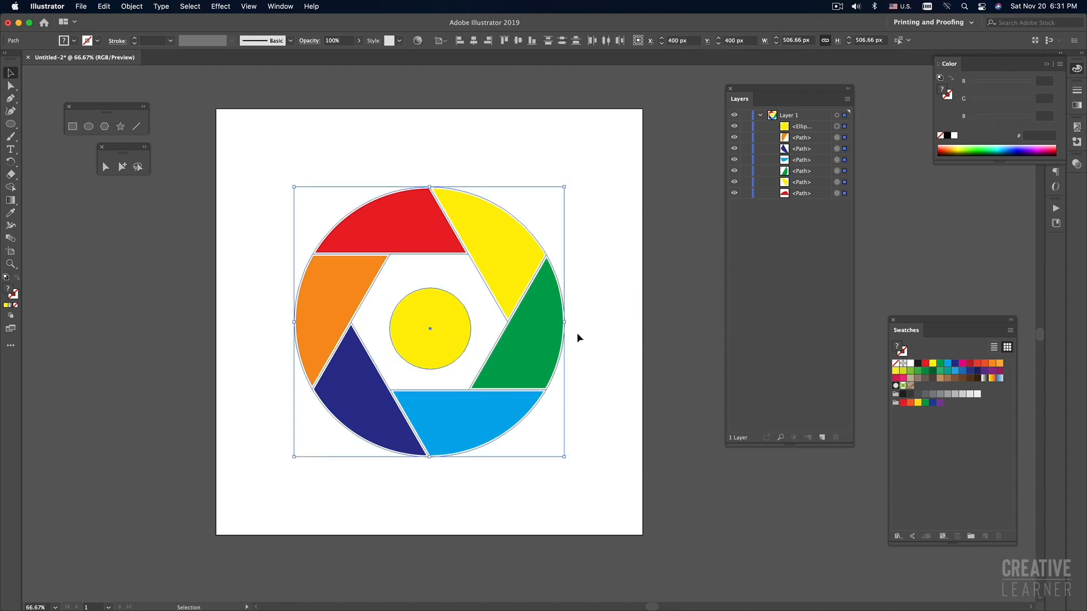
{"action": "left_click", "coordinate": [490, 340]}
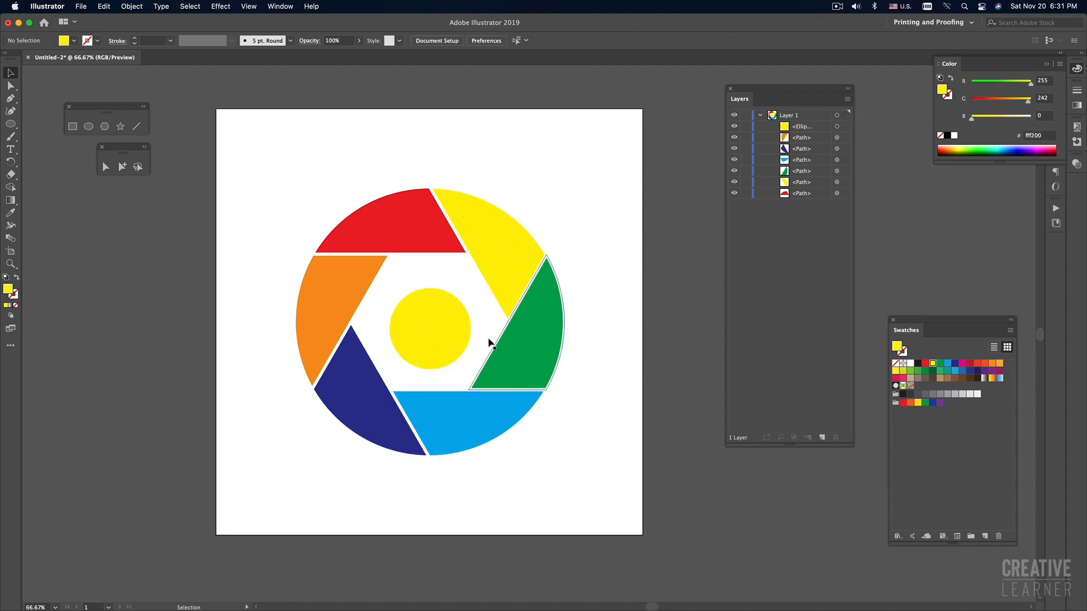
{"action": "left_click", "coordinate": [451, 340]}
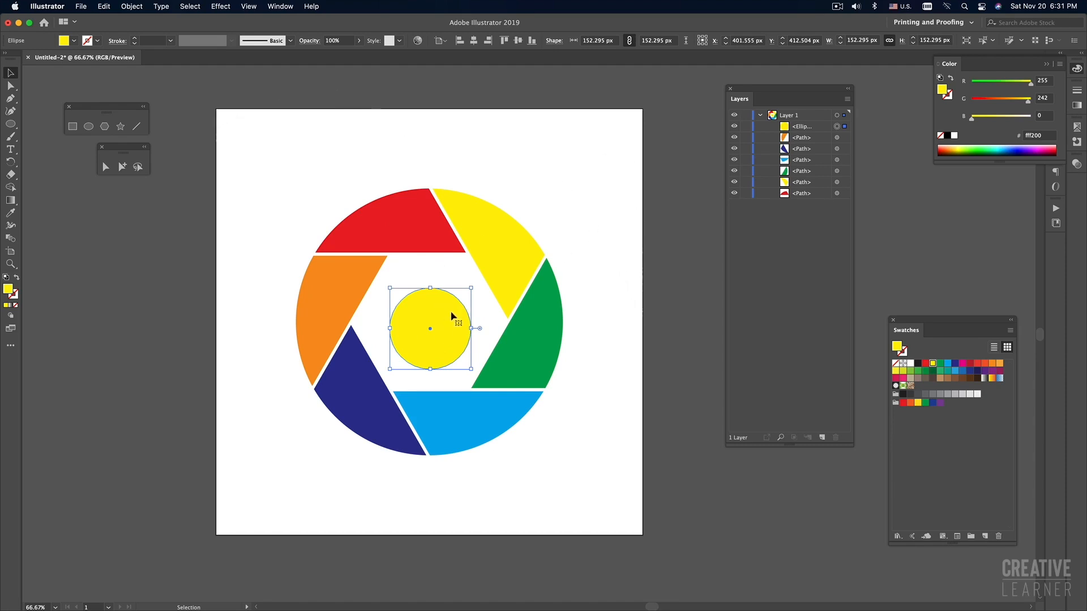
{"action": "left_click", "coordinate": [474, 42]}
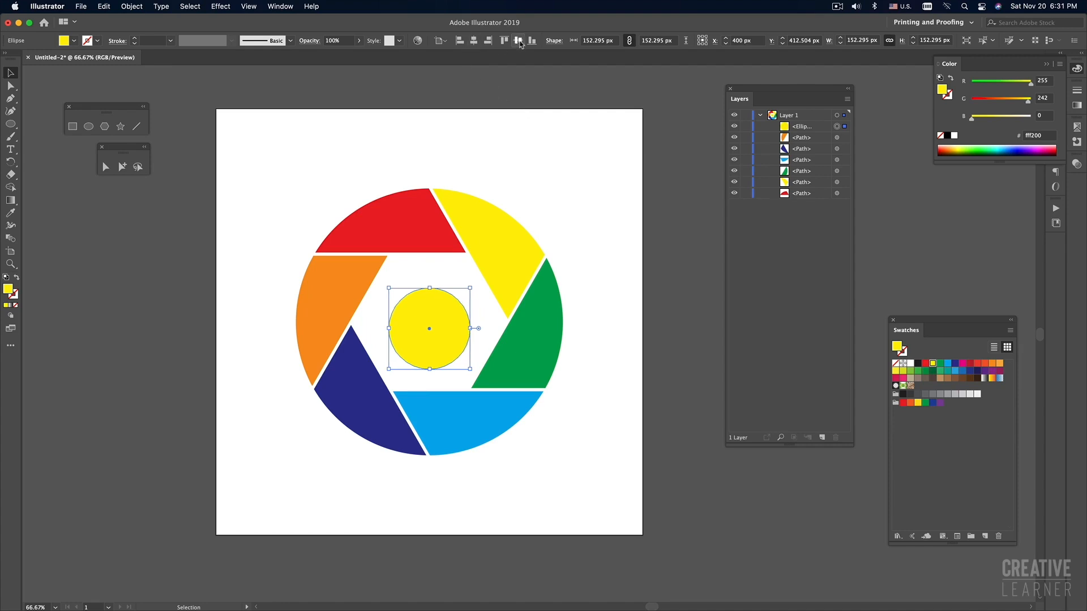
{"action": "left_click", "coordinate": [518, 41]}
{"action": "left_click", "coordinate": [568, 199]}
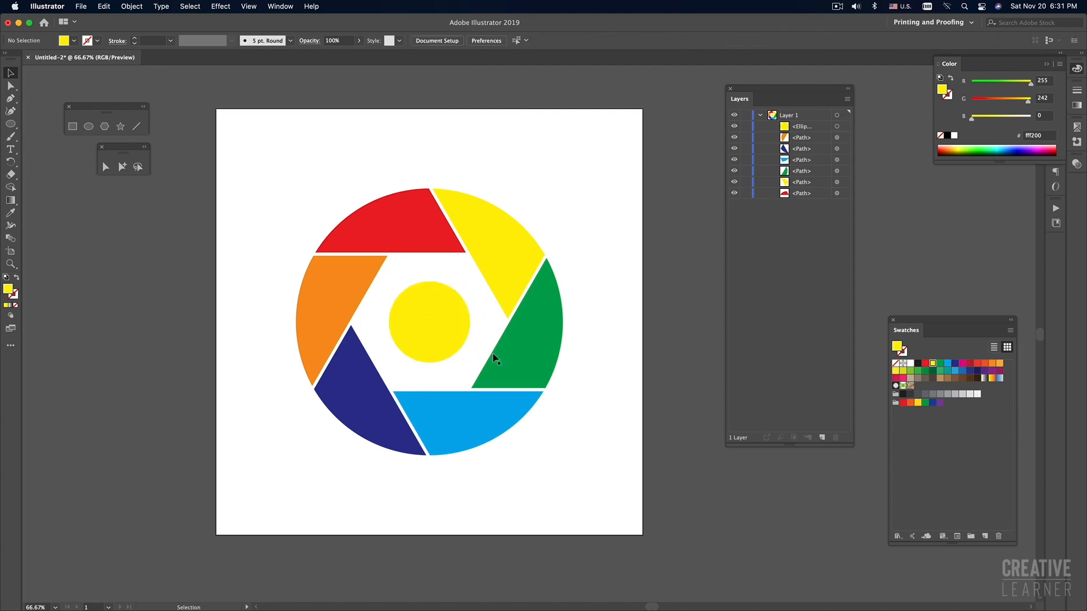
- Fill the central circle with the purple swatch (RGB 102, 45, 145), and deselect it
{"action": "left_click", "coordinate": [453, 318]}
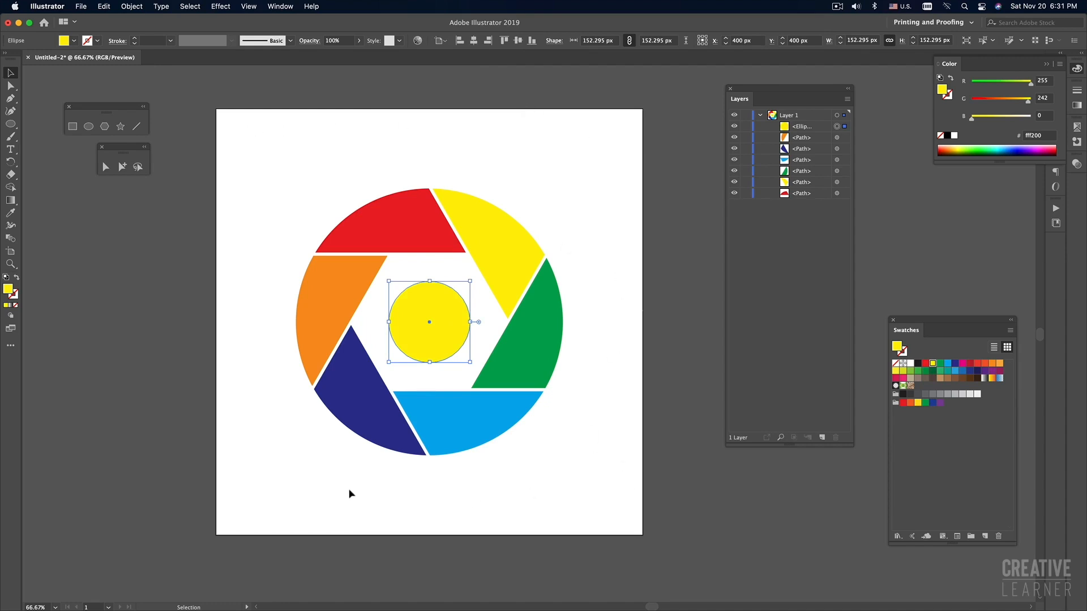
{"action": "left_click", "coordinate": [432, 487]}
{"action": "left_click", "coordinate": [496, 283]}
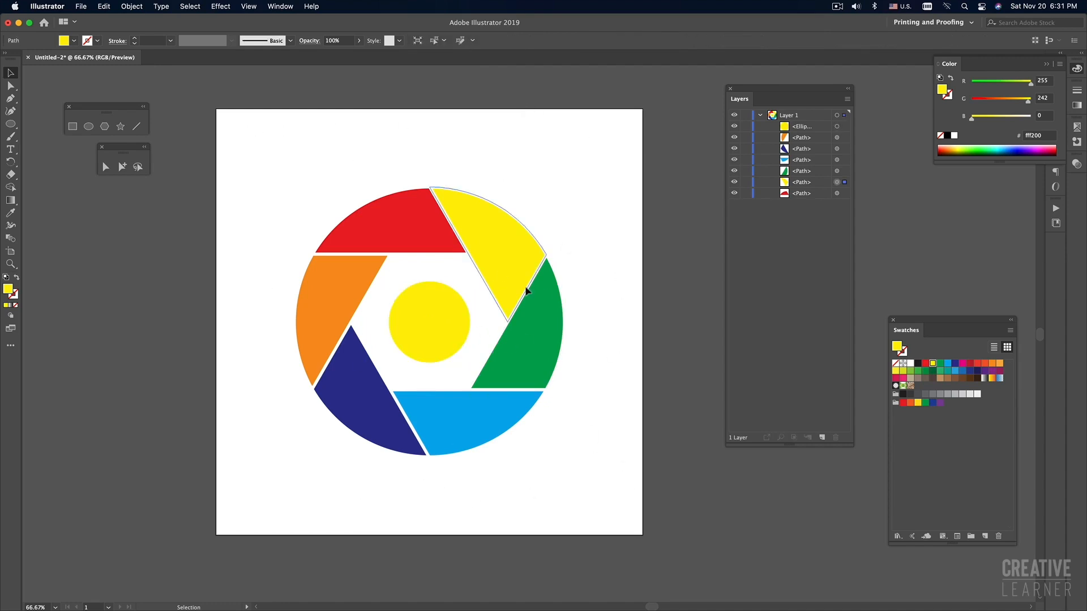
{"action": "left_click", "coordinate": [593, 340]}
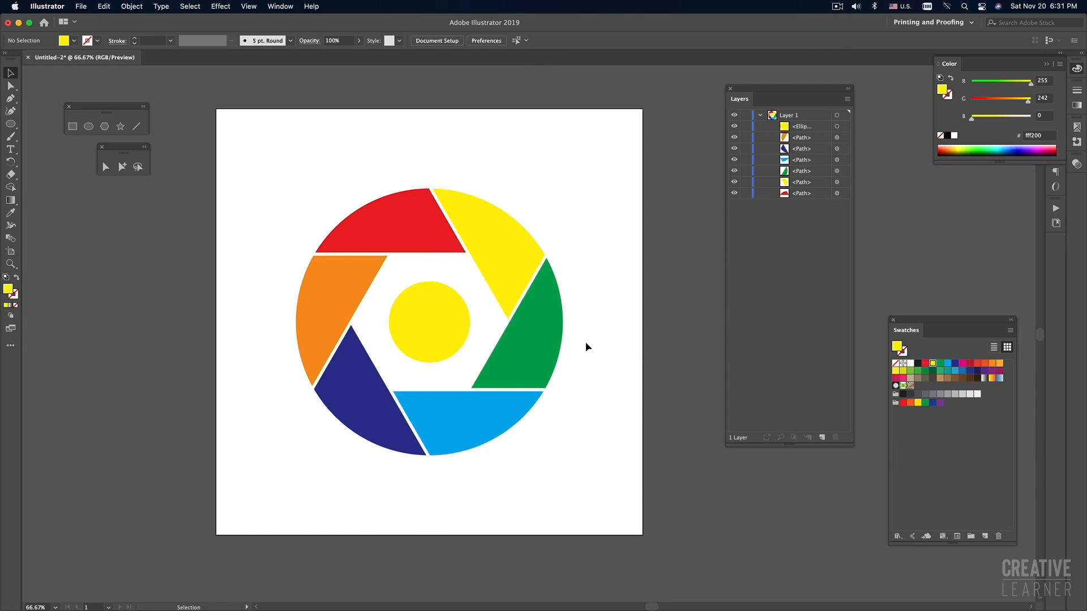
{"action": "left_click", "coordinate": [465, 324]}
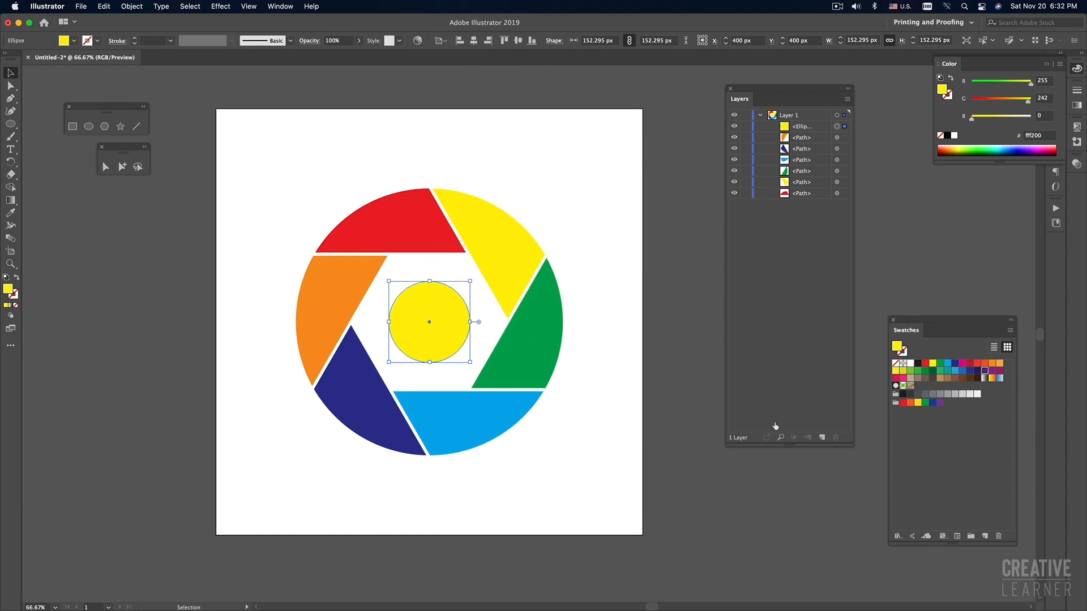
{"action": "left_click", "coordinate": [985, 371]}
{"action": "left_click", "coordinate": [575, 464]}
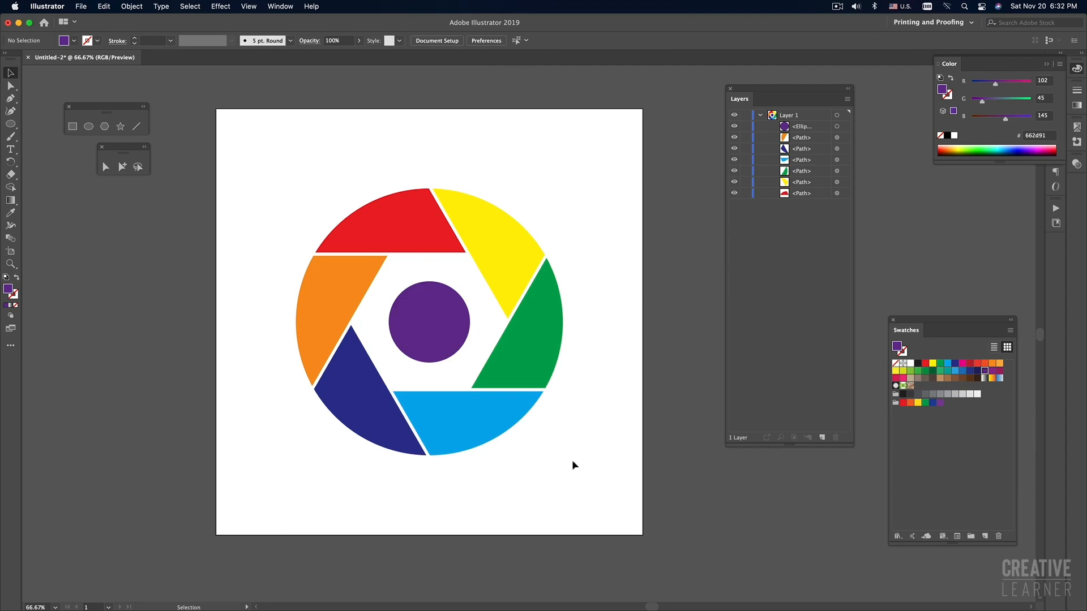
- Consult the infographic reference in Finder, and try small purple hexagons, the first about 105 x 91 px, near the artboard's upper-left corner, deleting each
{"action": "key", "text": "super+Tab"}
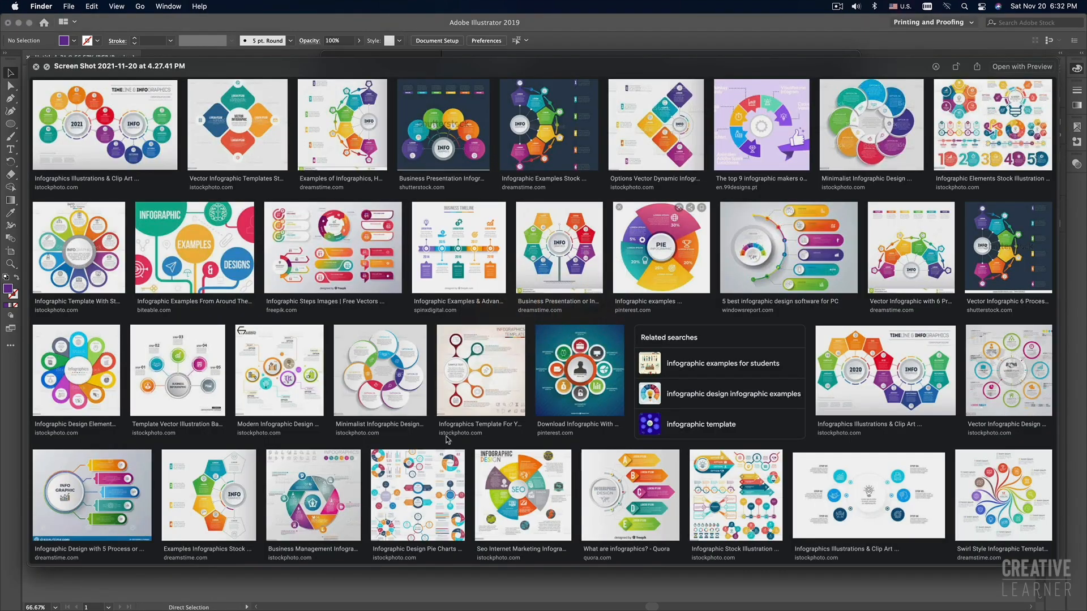
{"action": "key", "text": "super+Tab"}
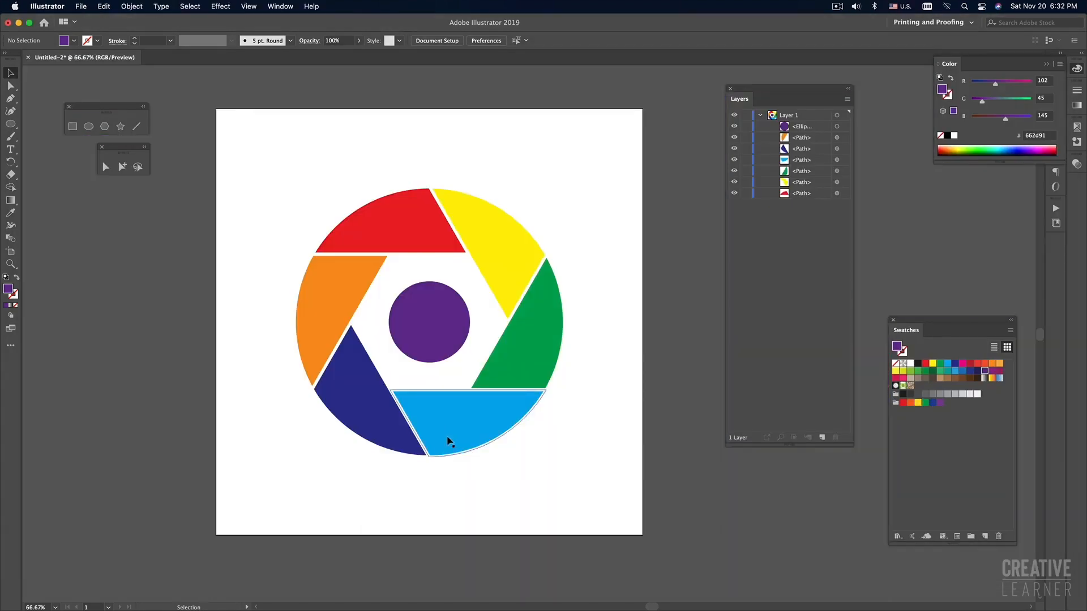
{"action": "left_click", "coordinate": [105, 126]}
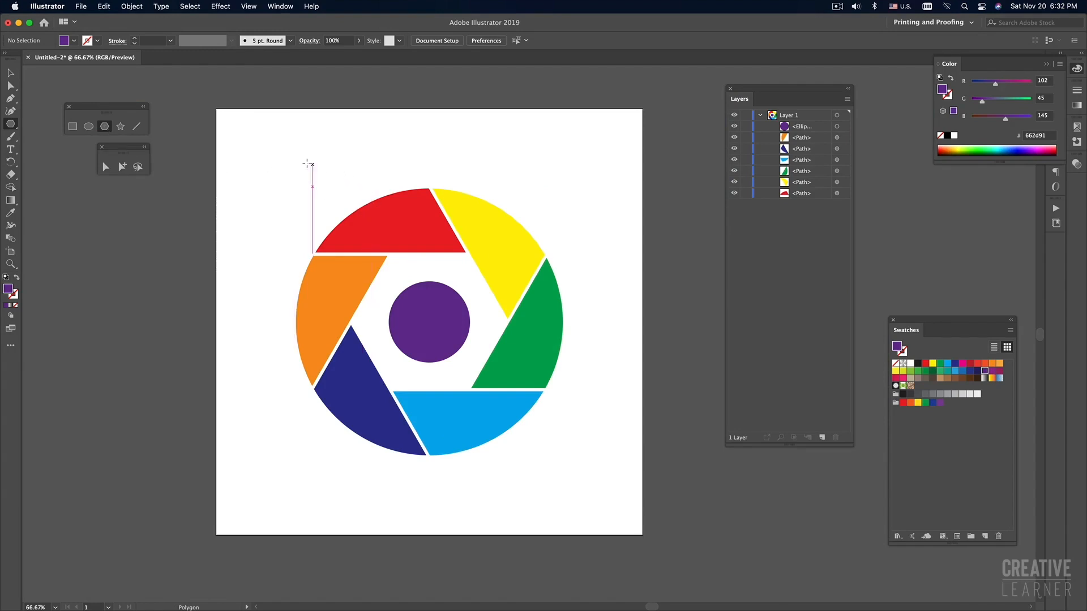
{"action": "left_click_drag", "start_coordinate": [263, 155], "coordinate": [276, 179]}
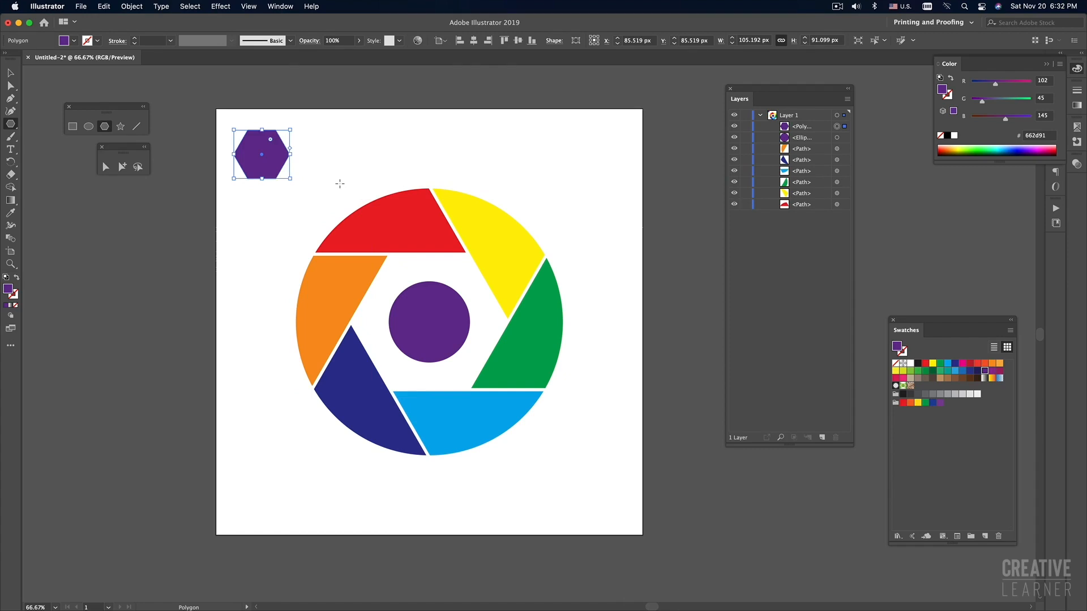
{"action": "key", "text": "Delete"}
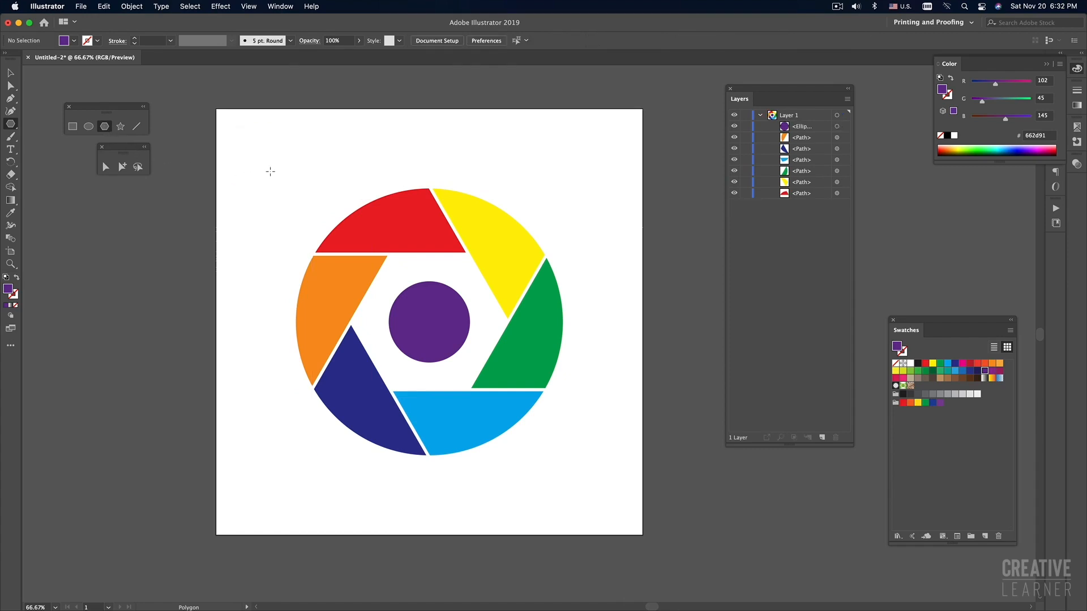
{"action": "left_click_drag", "start_coordinate": [256, 148], "coordinate": [287, 186]}
{"action": "key", "text": "Delete"}
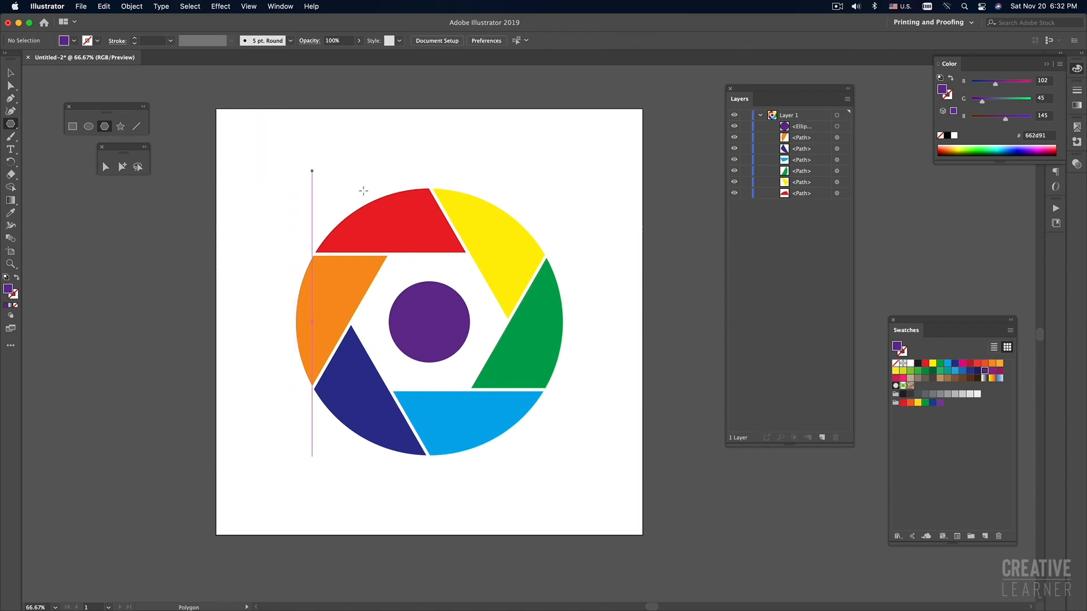
- Open the Polygon settings near the artboard's upper-left corner, try 20 and 100 sides, and set the side count to 5
{"action": "scroll", "coordinate": [320, 170], "scroll_direction": "down", "scroll_amount": 2}
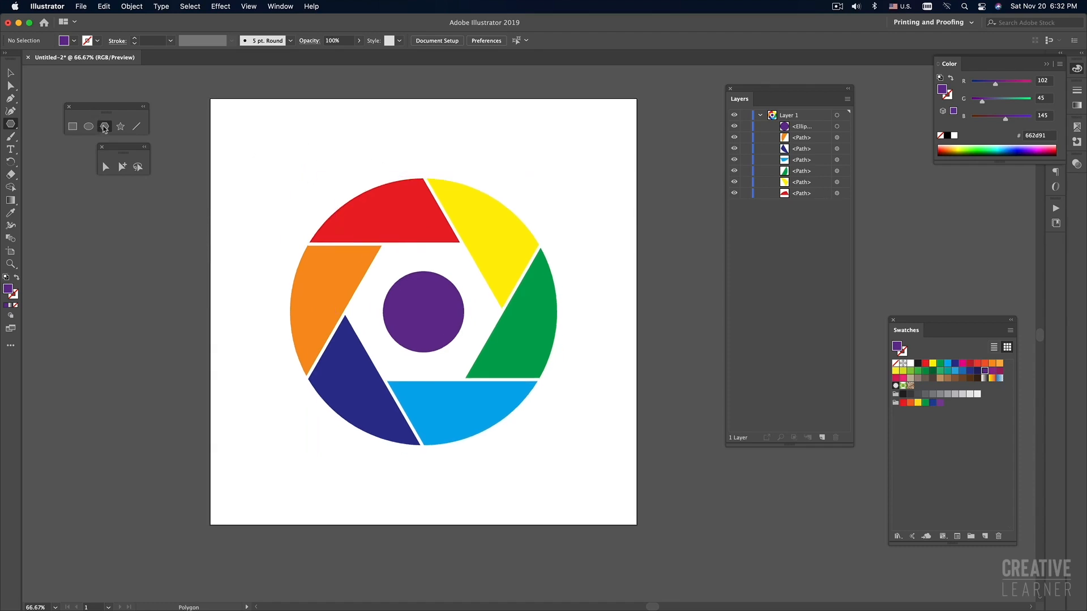
{"action": "left_click", "coordinate": [280, 163]}
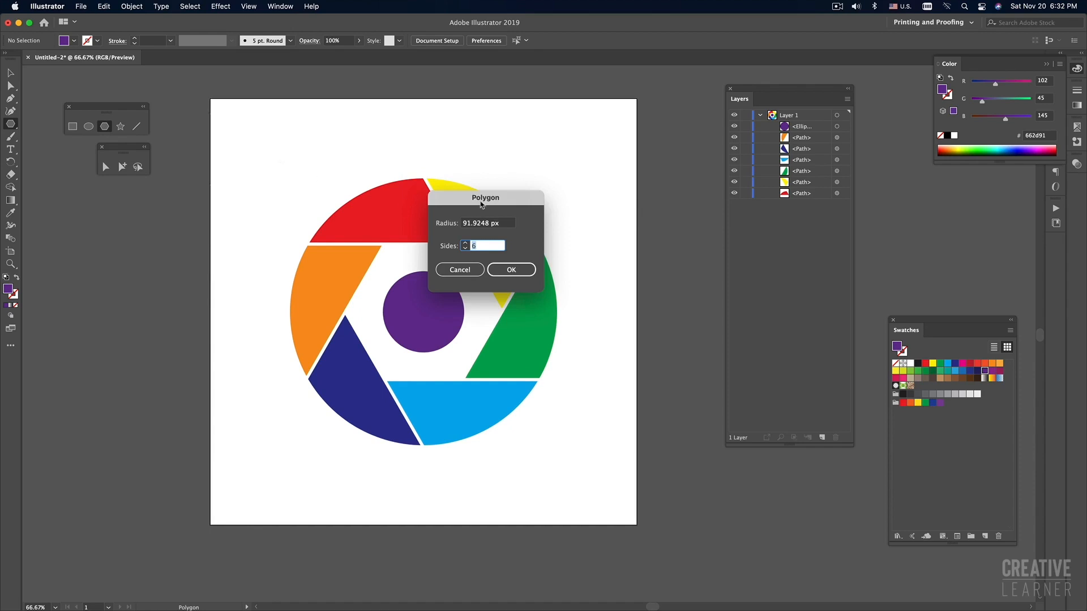
{"action": "left_click_drag", "start_coordinate": [482, 203], "coordinate": [286, 146]}
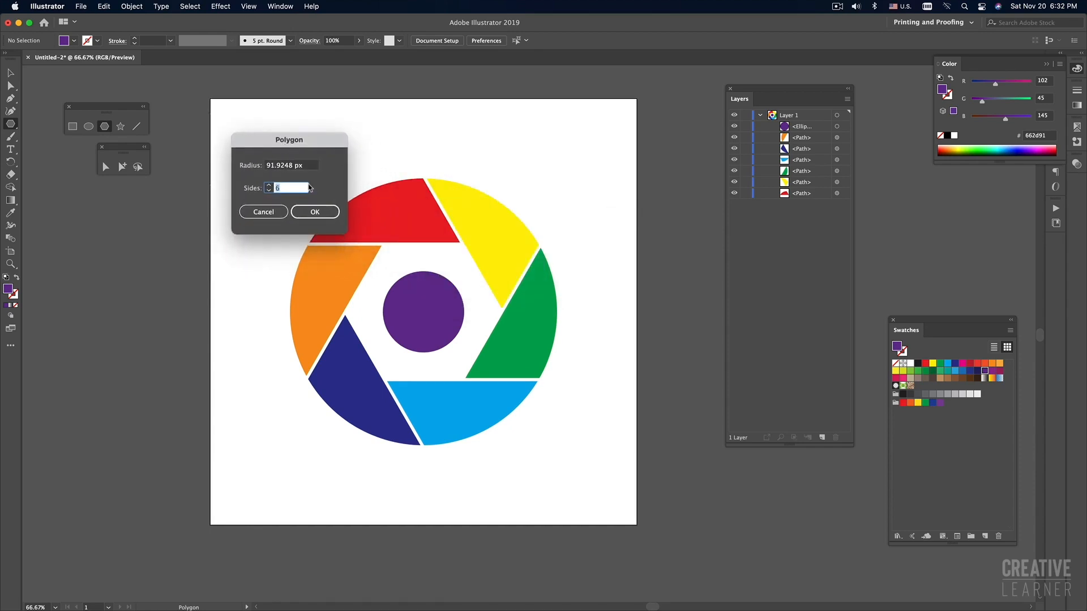
{"action": "left_click", "coordinate": [269, 191]}
{"action": "left_click", "coordinate": [269, 190]}
{"action": "left_click", "coordinate": [269, 191]}
{"action": "left_click_drag", "start_coordinate": [282, 189], "coordinate": [270, 187]}
{"action": "left_click", "coordinate": [269, 187]}
{"action": "key", "text": "BackSpace"}
{"action": "type", "text": "20"}
{"action": "left_click_drag", "start_coordinate": [295, 187], "coordinate": [271, 187]}
{"action": "type", "text": "100"}
{"action": "left_click_drag", "start_coordinate": [292, 187], "coordinate": [264, 190]}
{"action": "type", "text": "5"}
- Try a 100 in radius and millimetre units for the polygon, and set its radius to 216 px
{"action": "left_click", "coordinate": [293, 166]}
{"action": "left_click_drag", "start_coordinate": [293, 165], "coordinate": [231, 166]}
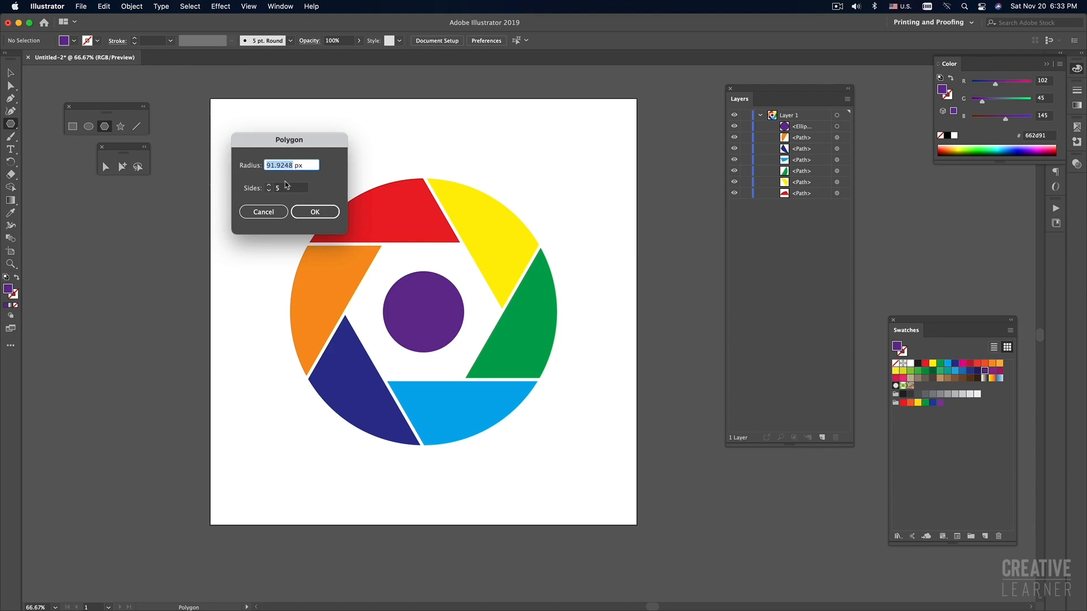
{"action": "type", "text": "100"}
{"action": "left_click_drag", "start_coordinate": [291, 140], "coordinate": [285, 125]}
{"action": "key", "text": "BackSpace"}
{"action": "key", "text": "BackSpace"}
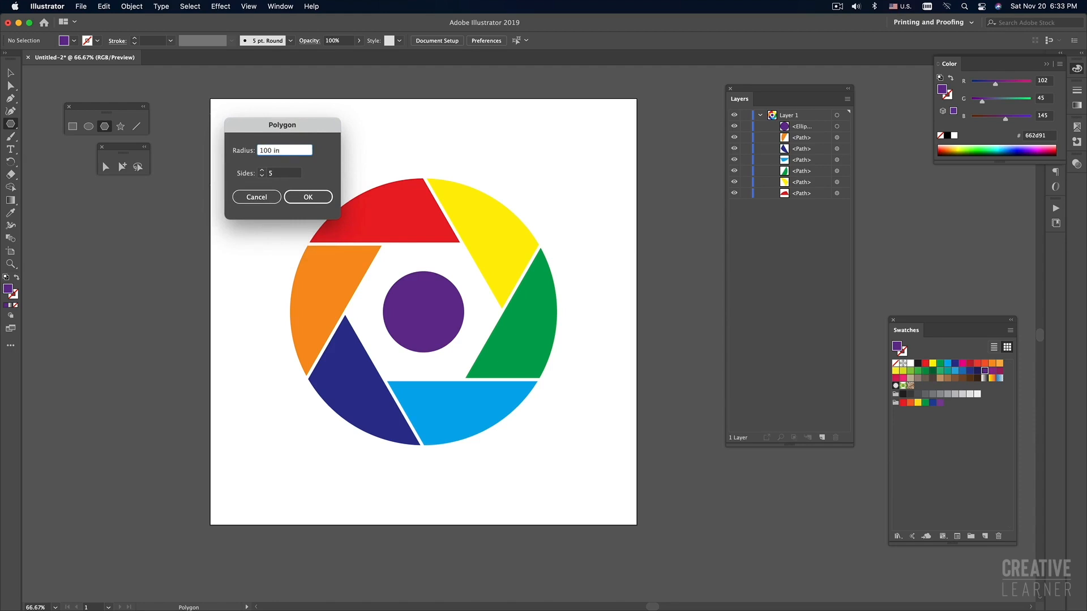
{"action": "type", "text": "mm"}
{"action": "key", "text": "BackSpace"}
{"action": "key", "text": "BackSpace"}
{"action": "key", "text": "BackSpace"}
{"action": "key", "text": "BackSpace"}
{"action": "key", "text": "BackSpace"}
{"action": "type", "text": "5"}
{"action": "key", "text": "BackSpace"}
{"action": "type", "text": "3"}
- Create the five-sided polygon with a 216 px radius and move it over the centre of the coloured circle
{"action": "left_click", "coordinate": [278, 175]}
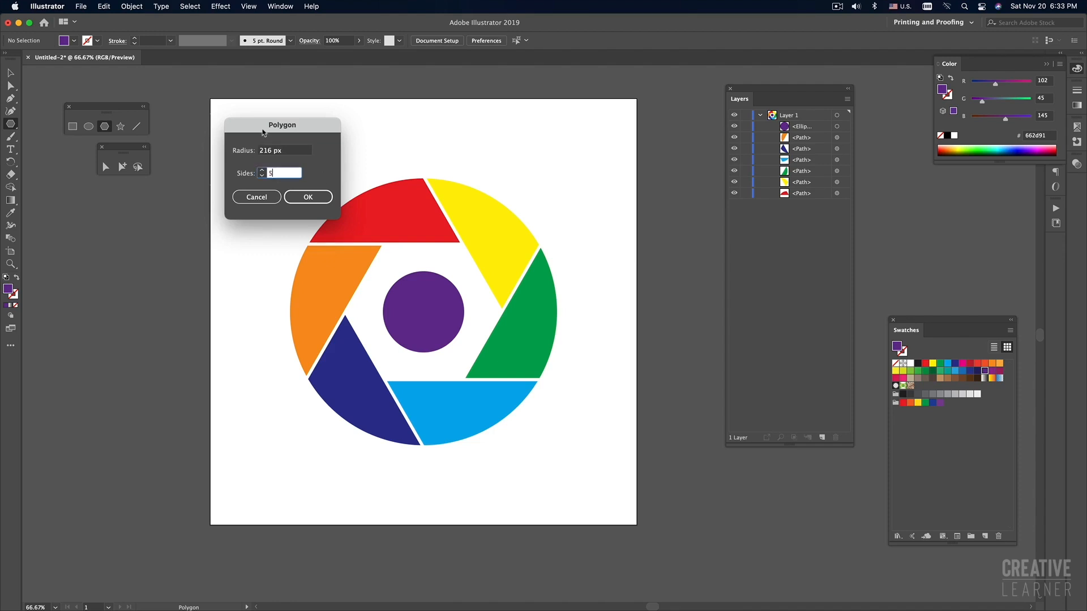
{"action": "left_click", "coordinate": [268, 151]}
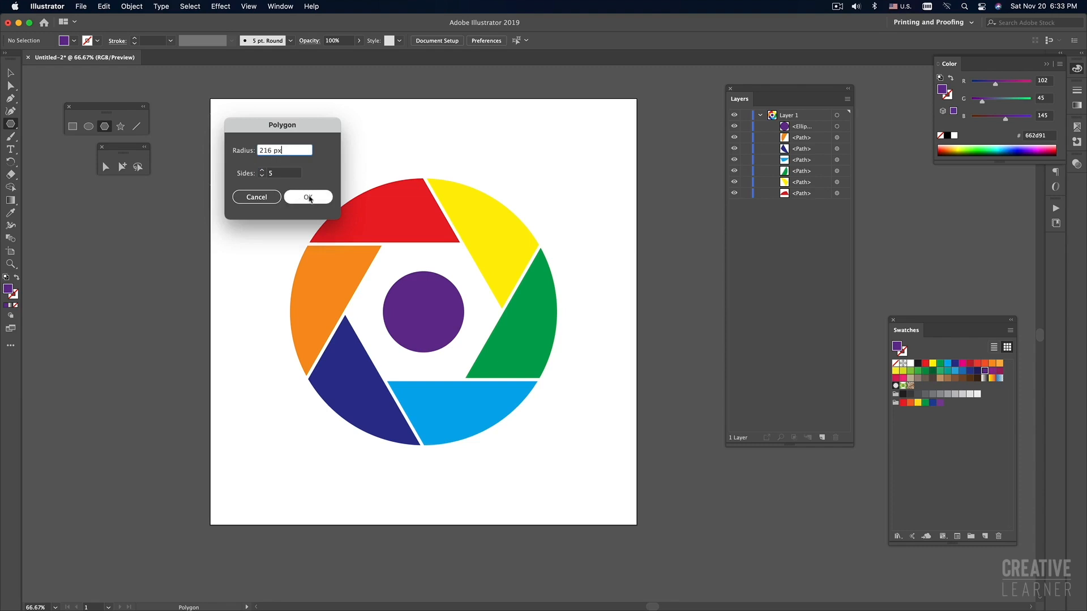
{"action": "left_click", "coordinate": [285, 173]}
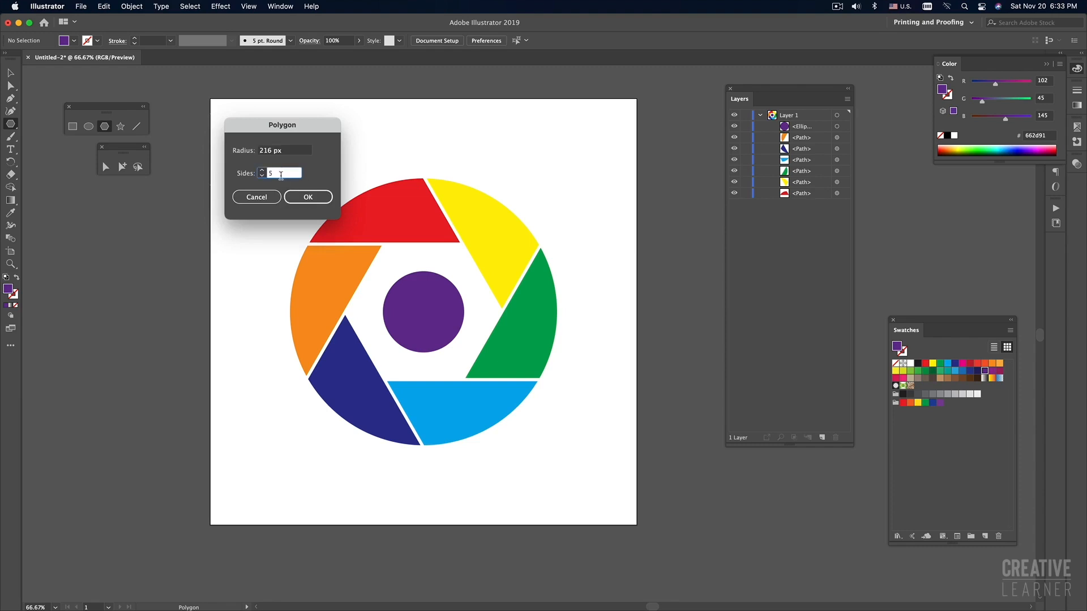
{"action": "left_click", "coordinate": [309, 198]}
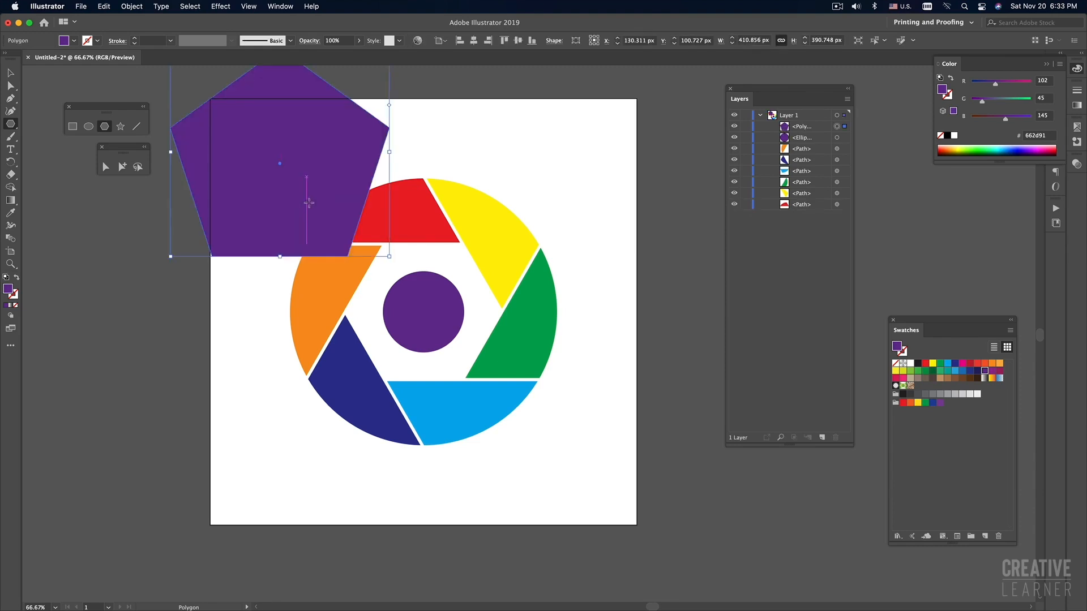
{"action": "key", "text": "v"}
{"action": "left_click_drag", "start_coordinate": [333, 203], "coordinate": [477, 350]}
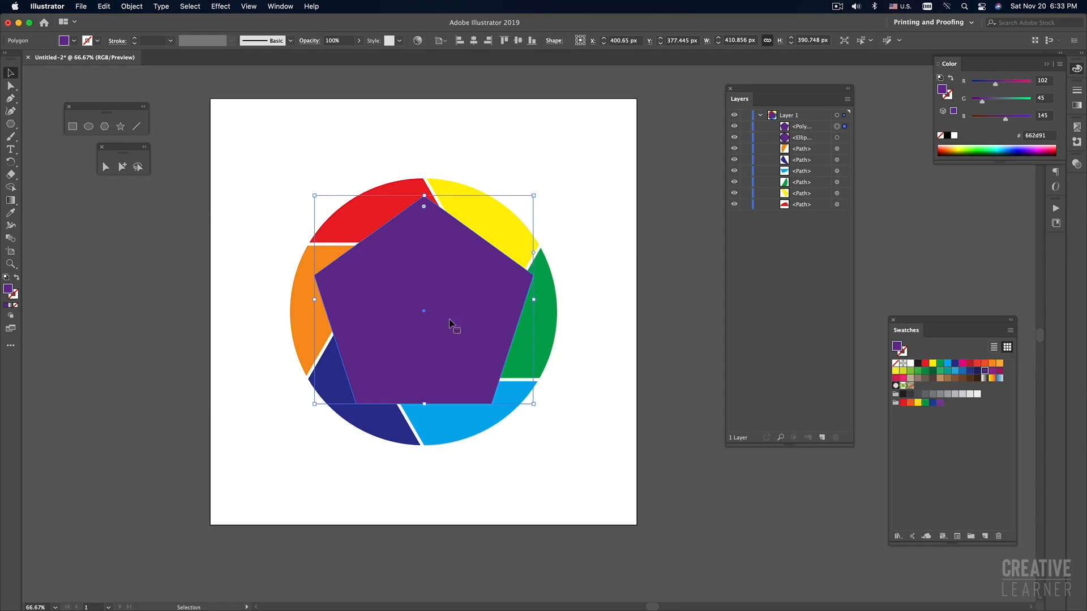
- Draw a small pentagon about 102 x 97 px near the artboard's upper-left corner, and delete it
{"action": "left_click", "coordinate": [105, 127]}
{"action": "left_click_drag", "start_coordinate": [248, 138], "coordinate": [277, 162]}
{"action": "key", "text": "v"}
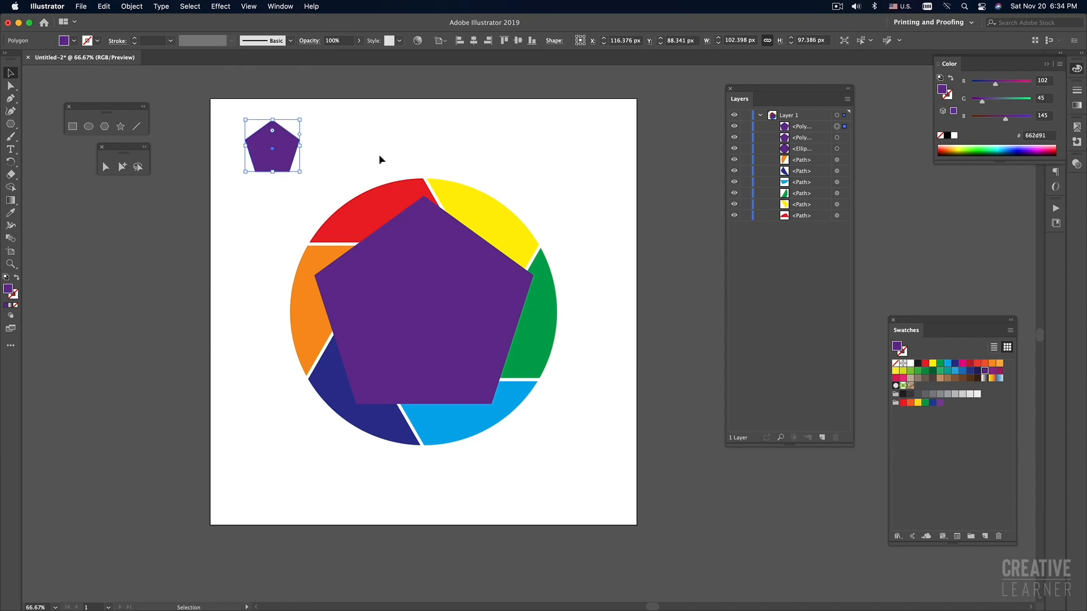
{"action": "left_click", "coordinate": [379, 156]}
{"action": "left_click", "coordinate": [288, 158]}
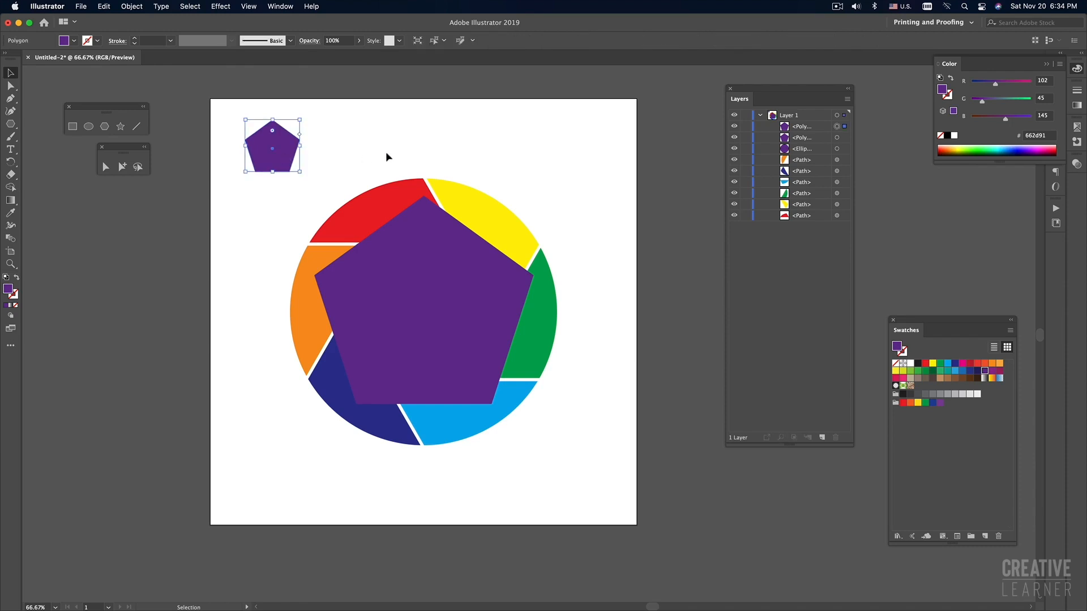
{"action": "key", "text": "Delete"}
- Try creating an eight-sided polygon near the artboard's upper-left corner through the Polygon settings, and undo it
{"action": "left_click", "coordinate": [104, 127]}
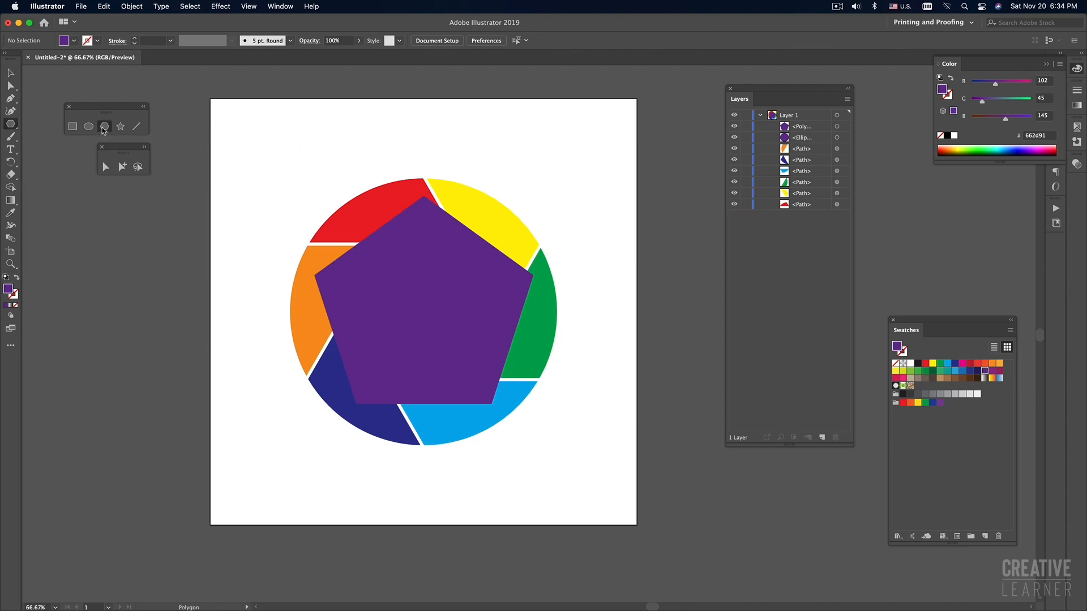
{"action": "left_click", "coordinate": [271, 168]}
{"action": "left_click_drag", "start_coordinate": [286, 130], "coordinate": [457, 136]}
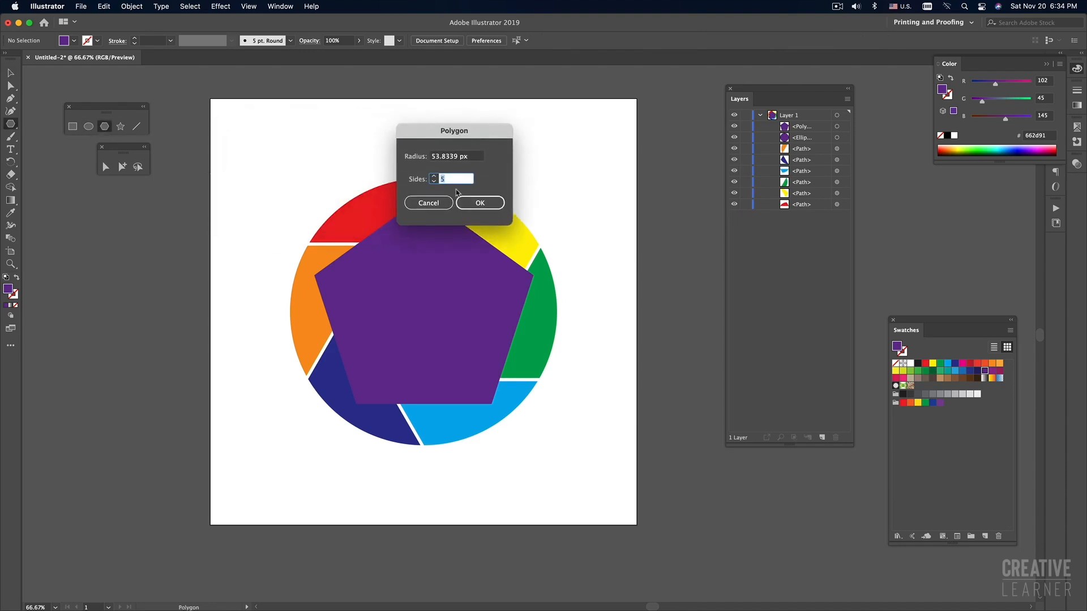
{"action": "type", "text": "8"}
{"action": "left_click", "coordinate": [490, 205]}
{"action": "key", "text": "v"}
{"action": "key", "text": "super+shift+a"}
{"action": "key", "text": "super+z"}
{"action": "key", "text": "super+z"}
- Draw a small octagon about 87 px wide near the artboard's upper-left corner, and delete it
{"action": "left_click", "coordinate": [108, 133]}
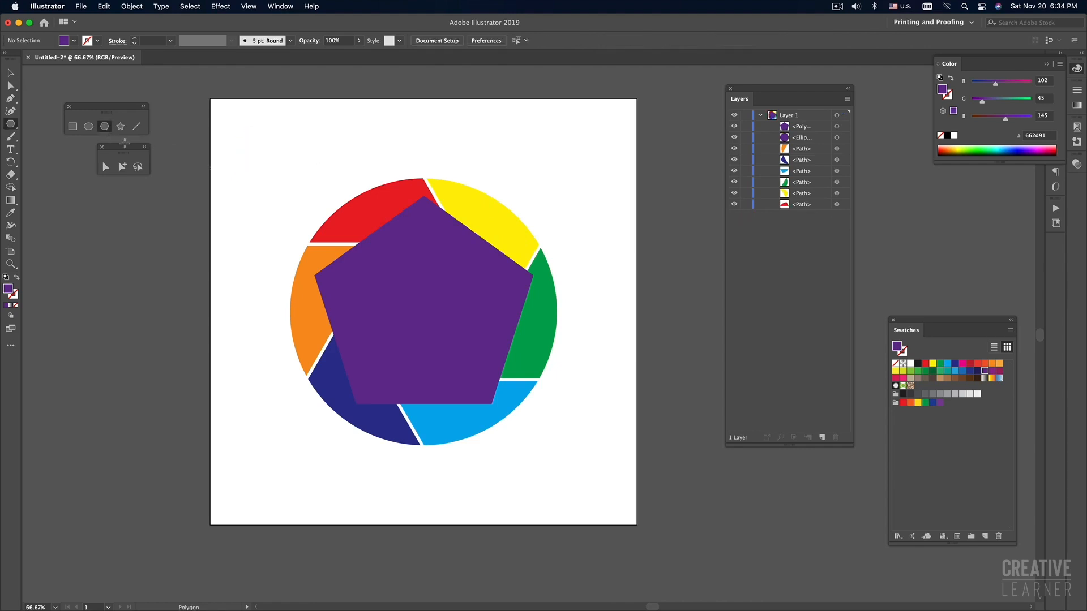
{"action": "left_click_drag", "start_coordinate": [241, 145], "coordinate": [254, 167]}
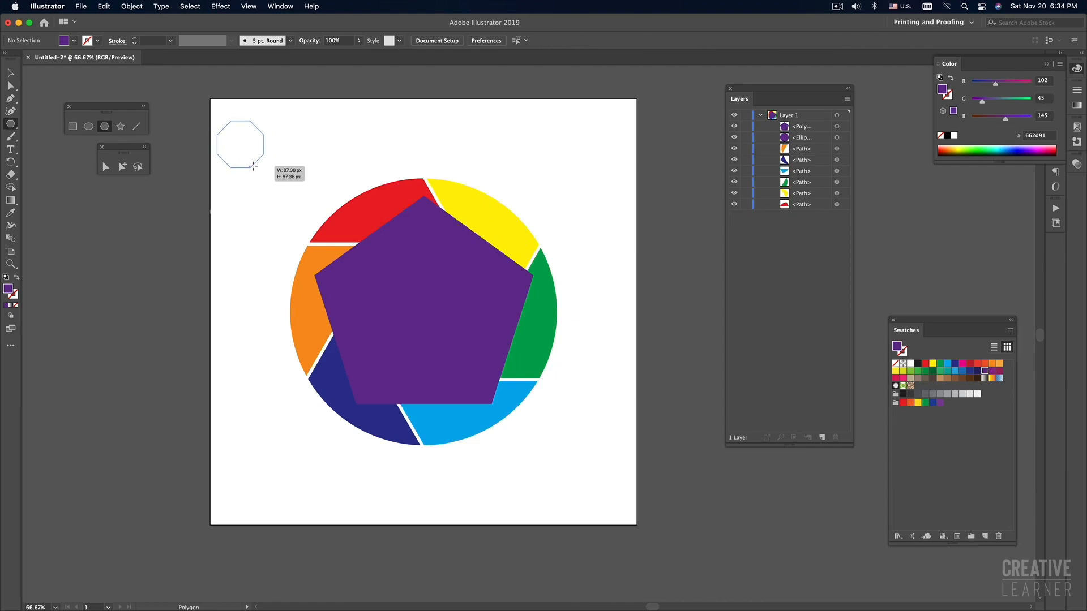
{"action": "left_click_drag", "start_coordinate": [254, 167], "coordinate": [254, 167]}
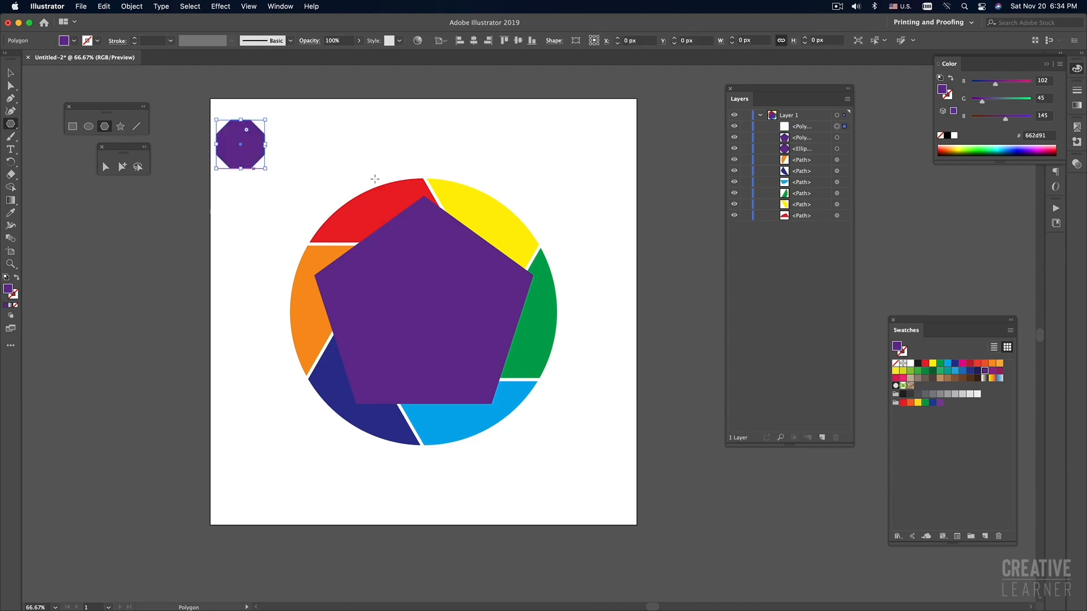
{"action": "key", "text": "BackSpace"}
- Delete the large purple pentagon covering the coloured circle
{"action": "key", "text": "v"}
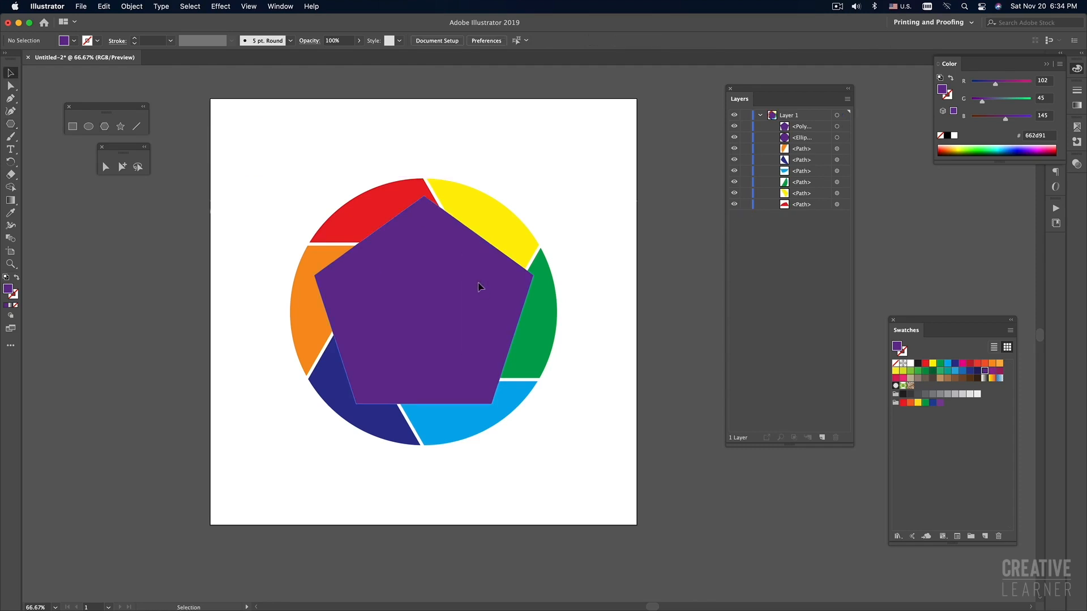
{"action": "left_click", "coordinate": [482, 287]}
{"action": "key", "text": "BackSpace"}
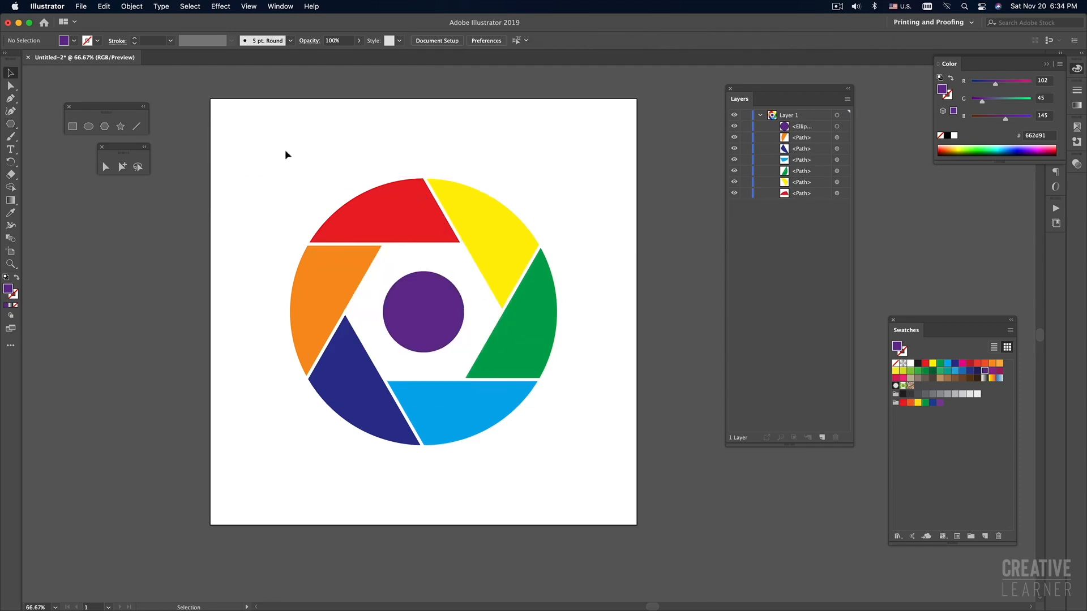
- Draw another octagon about 99 px wide near the artboard's upper-left corner, and delete it
{"action": "left_click", "coordinate": [104, 127]}
{"action": "left_click_drag", "start_coordinate": [257, 148], "coordinate": [271, 173]}
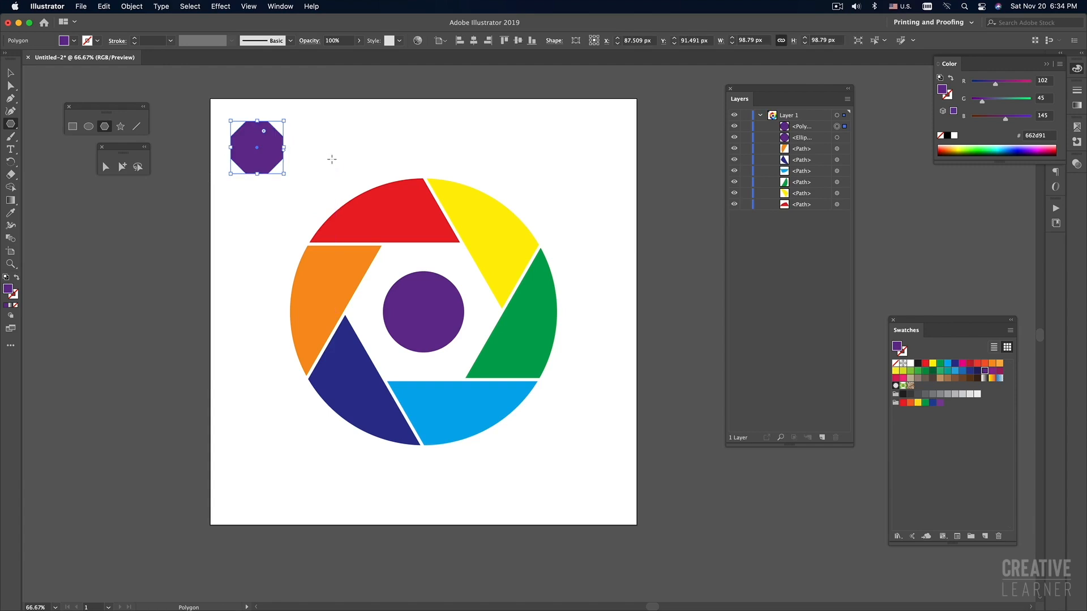
{"action": "key", "text": "Delete"}
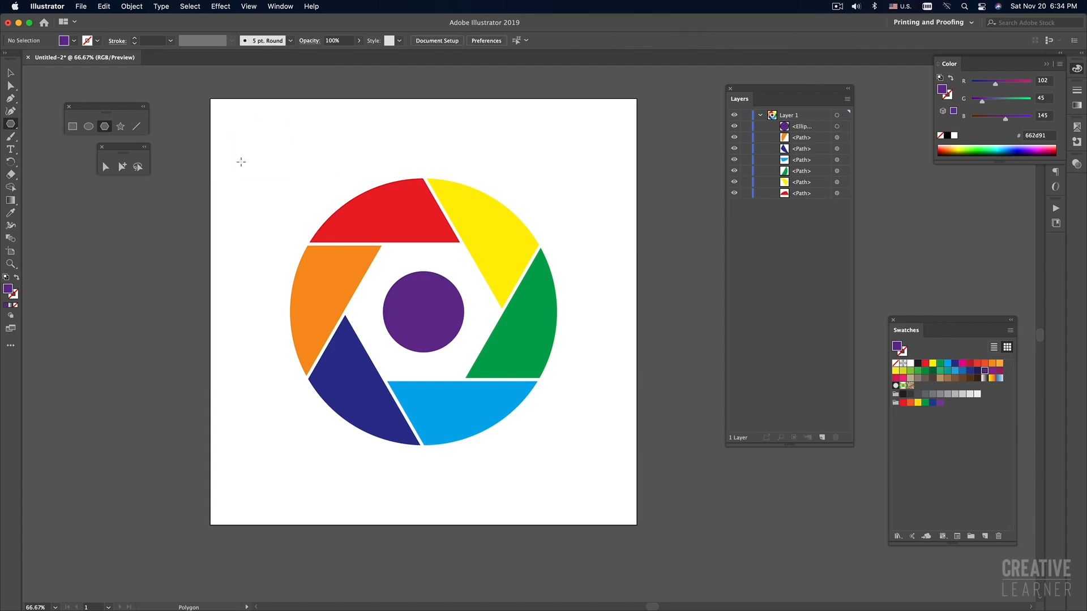
{"action": "left_click", "coordinate": [279, 174]}
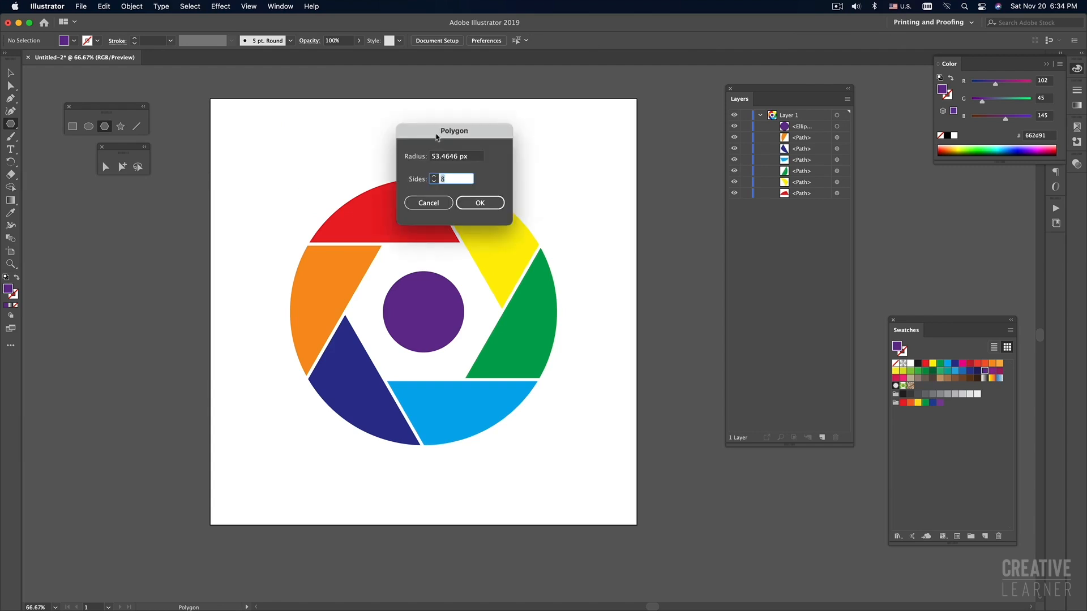
{"action": "left_click_drag", "start_coordinate": [436, 137], "coordinate": [412, 152]}
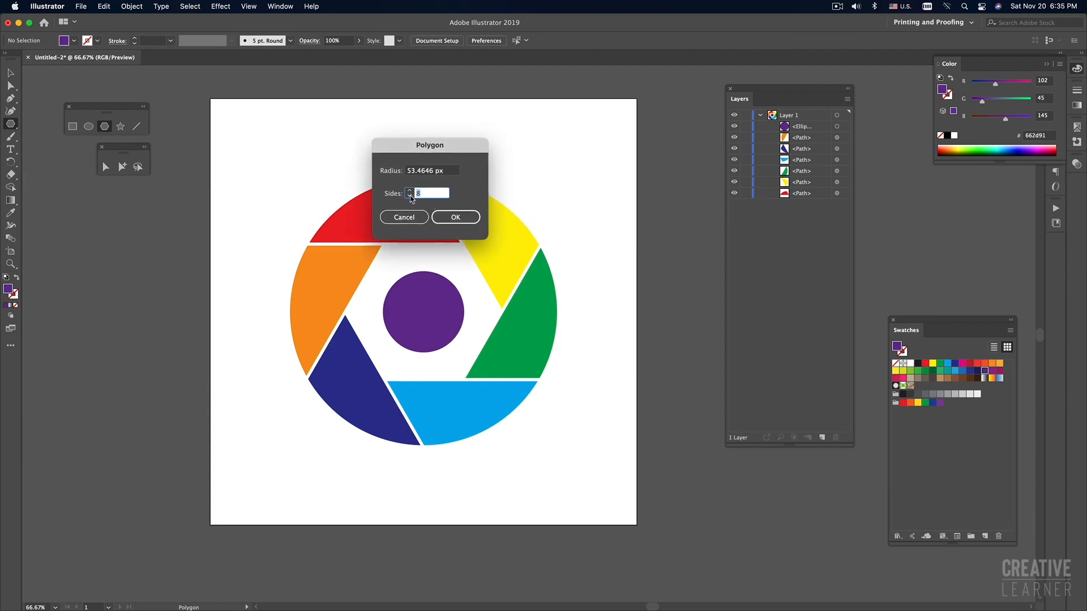
{"action": "left_click", "coordinate": [405, 217]}
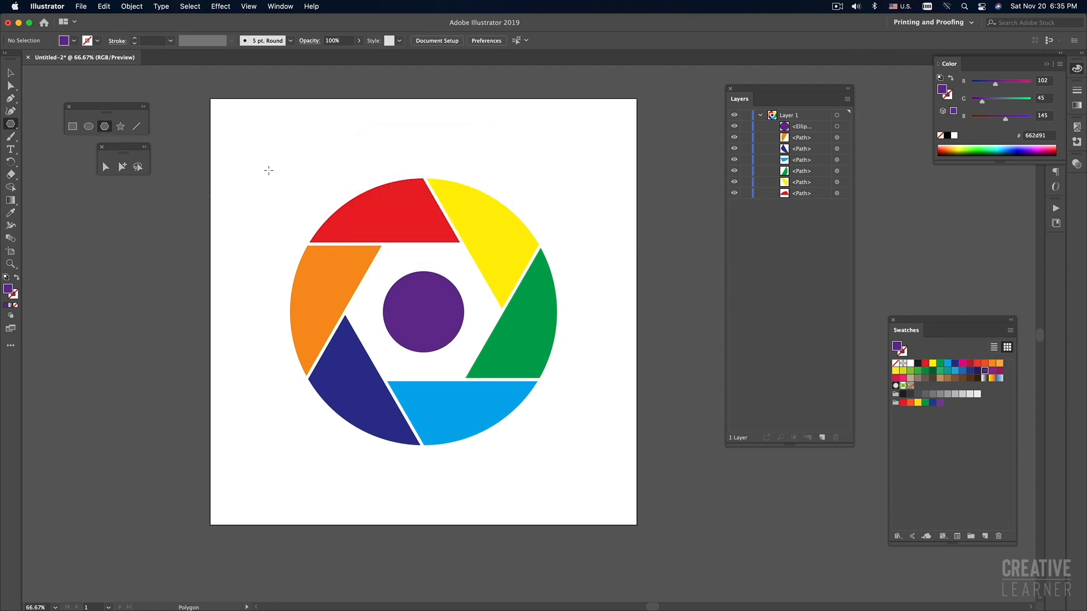
- Draw a polygon from the artboard's upper-left area, lowering and raising its side count while drawing, and delete it
{"action": "left_click_drag", "start_coordinate": [294, 168], "coordinate": [307, 202]}
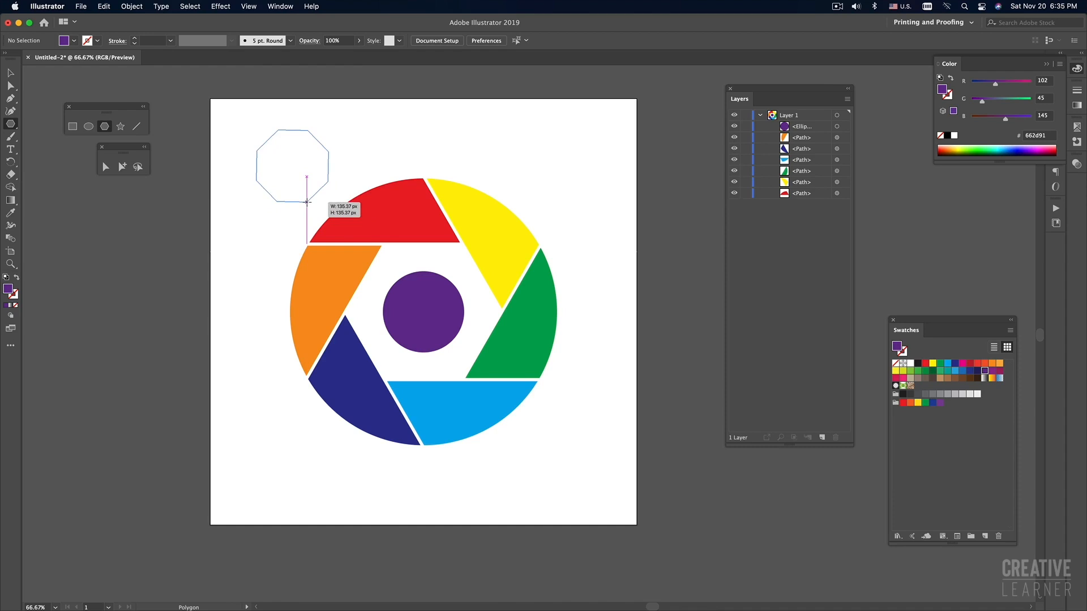
{"action": "key", "text": "Down"}
{"action": "key", "text": "Down"}
{"action": "key", "text": "Down"}
{"action": "key", "text": "Down"}
{"action": "left_click_drag", "start_coordinate": [307, 202], "coordinate": [492, 314]}
{"action": "key", "text": "Down"}
{"action": "key", "text": "Up"}
{"action": "key", "text": "Up"}
{"action": "key", "text": "Up"}
{"action": "key", "text": "Up"}
{"action": "key", "text": "Up"}
{"action": "key", "text": "Up"}
{"action": "key", "text": "Up"}
{"action": "key", "text": "Up"}
{"action": "key", "text": "Up"}
{"action": "key", "text": "space"}
{"action": "key", "text": "Delete"}
- Draw a polygon on the pasteboard beside the artboard, varying its side count, finish it as a pentagon about 240 x 229 px, and deselect it
{"action": "key", "text": "space"}
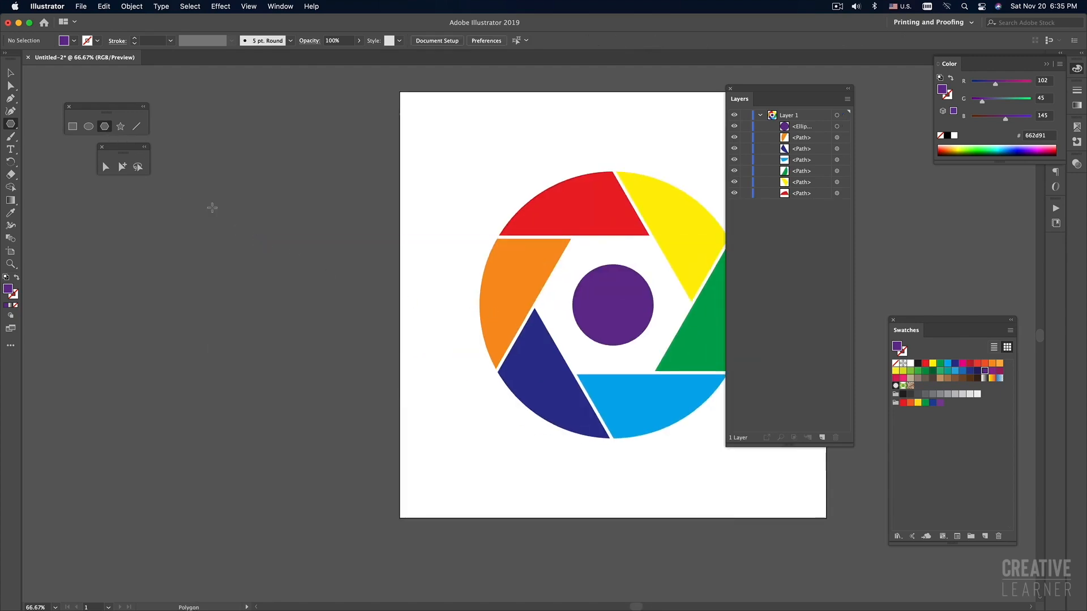
{"action": "mouse_move", "coordinate": [262, 259]}
{"action": "left_mouse_down"}
{"action": "mouse_move", "coordinate": [323, 324]}
{"action": "mouse_move", "coordinate": [306, 332]}
{"action": "left_mouse_up"}
{"action": "key", "text": "Delete"}
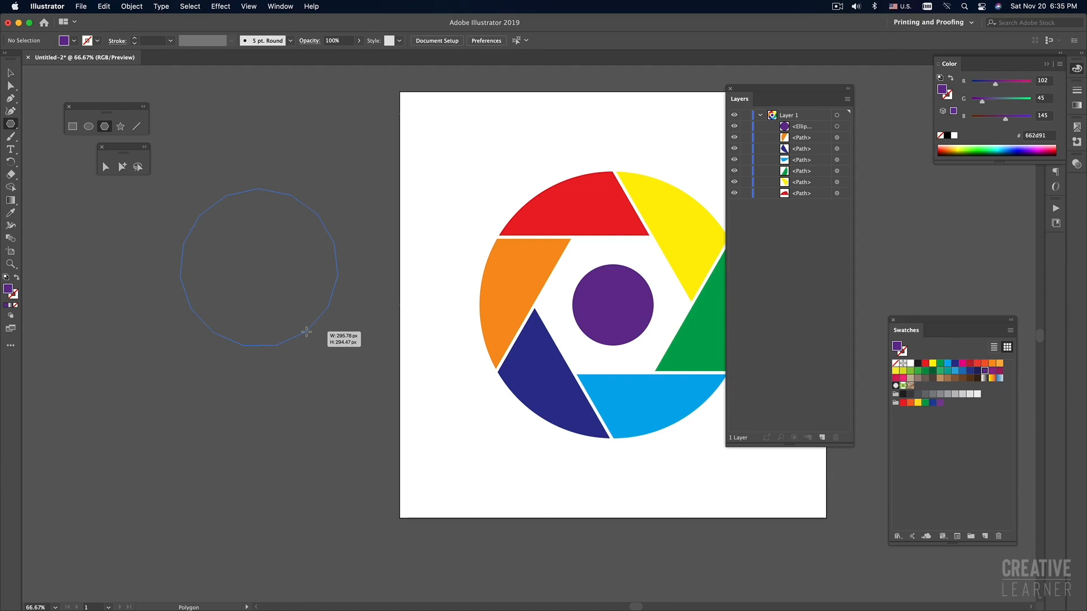
{"action": "key", "text": "Down"}
{"action": "key", "text": "Down"}
{"action": "key", "text": "Down"}
{"action": "key", "text": "Down"}
{"action": "key", "text": "Down"}
{"action": "key", "text": "Down"}
{"action": "key", "text": "Down"}
{"action": "key", "text": "Up"}
{"action": "key", "text": "Up"}
{"action": "key", "text": "Up"}
{"action": "key", "text": "Up"}
{"action": "key", "text": "Up"}
{"action": "key", "text": "Up"}
{"action": "key", "text": "Down"}
{"action": "key", "text": "Down"}
{"action": "key", "text": "Down"}
{"action": "key", "text": "Down"}
{"action": "key", "text": "Down"}
{"action": "key", "text": "Down"}
{"action": "key", "text": "Down"}
{"action": "left_click_drag", "start_coordinate": [306, 332], "coordinate": [294, 325]}
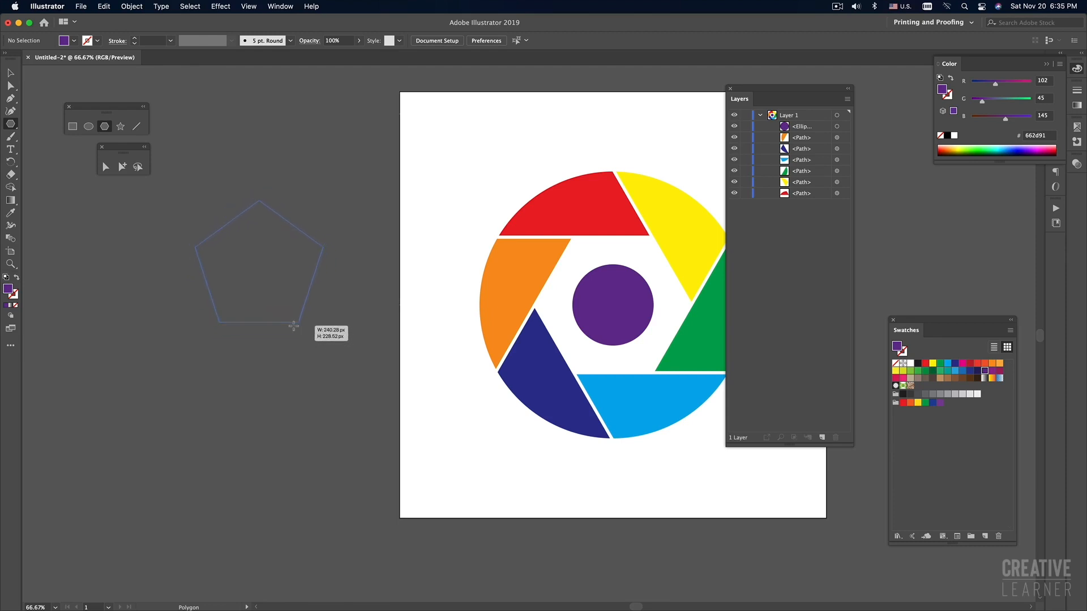
{"action": "left_click_drag", "start_coordinate": [293, 325], "coordinate": [294, 325]}
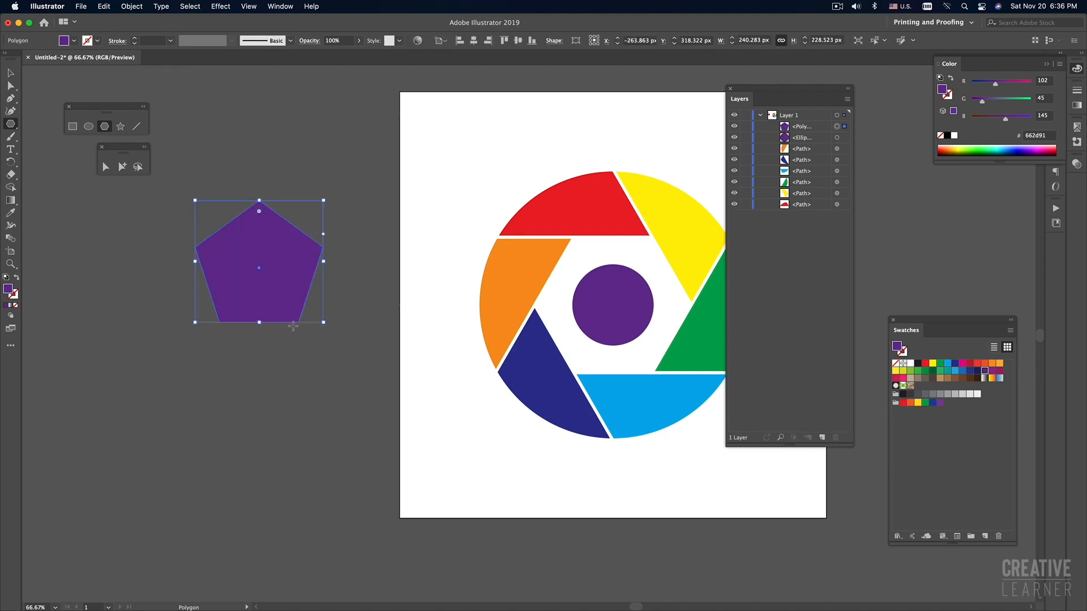
{"action": "key", "text": "v"}
{"action": "left_click", "coordinate": [295, 335]}
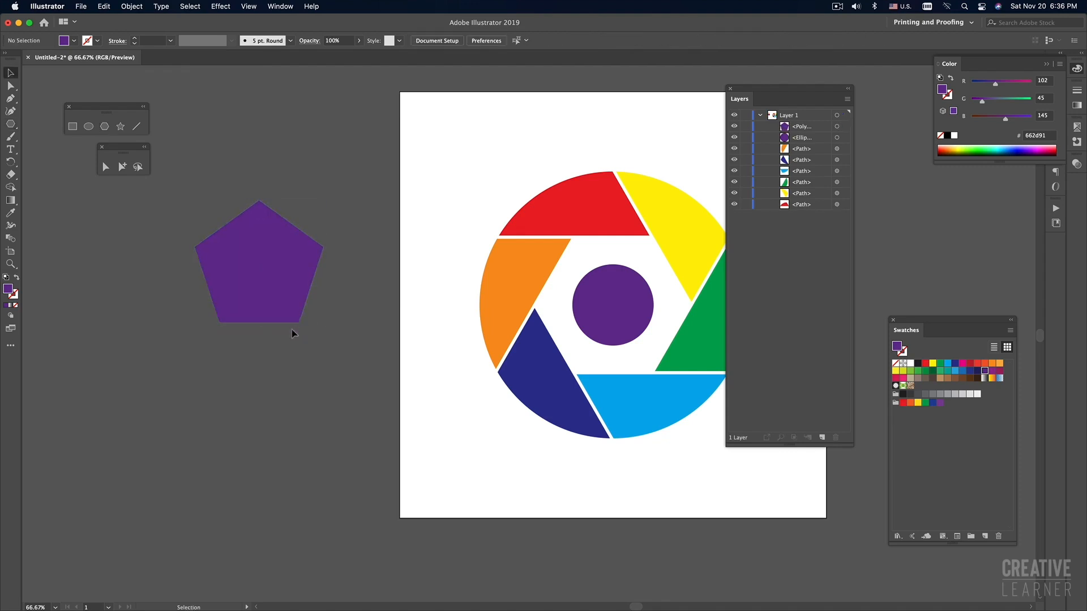
{"action": "left_click", "coordinate": [281, 320]}
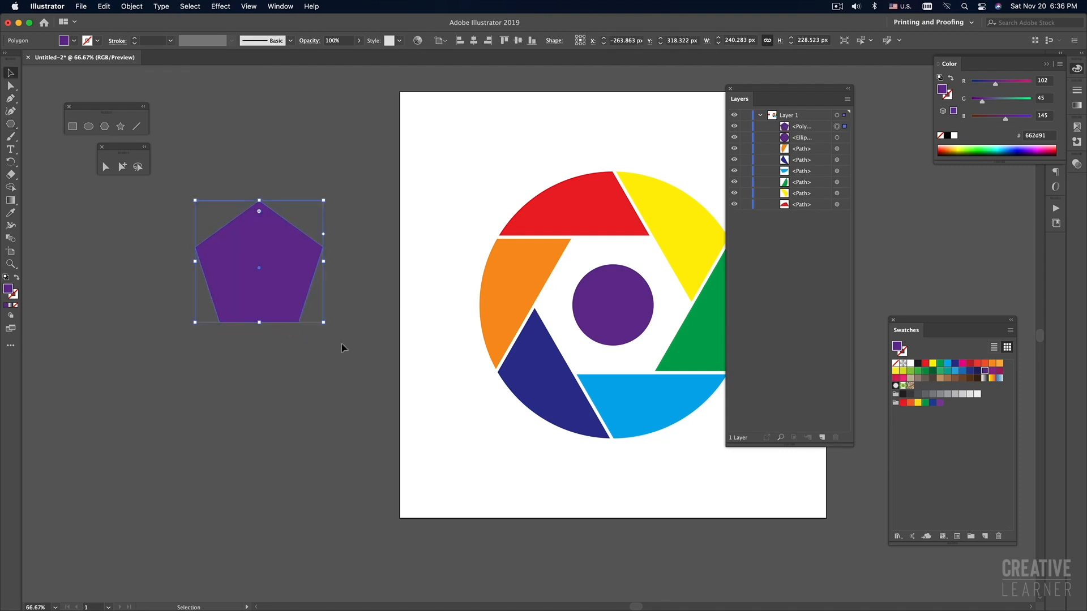
{"action": "left_click", "coordinate": [429, 324], "text": "alt+super"}
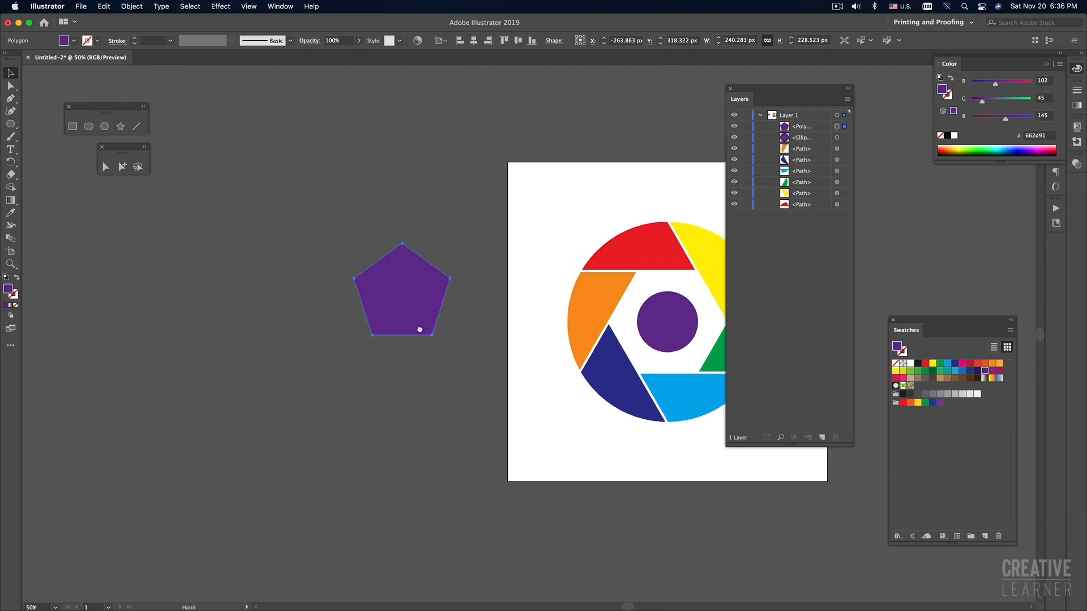
{"action": "left_click", "coordinate": [447, 316]}
{"action": "left_click_drag", "start_coordinate": [374, 294], "coordinate": [367, 290]}
{"action": "left_click", "coordinate": [418, 304]}
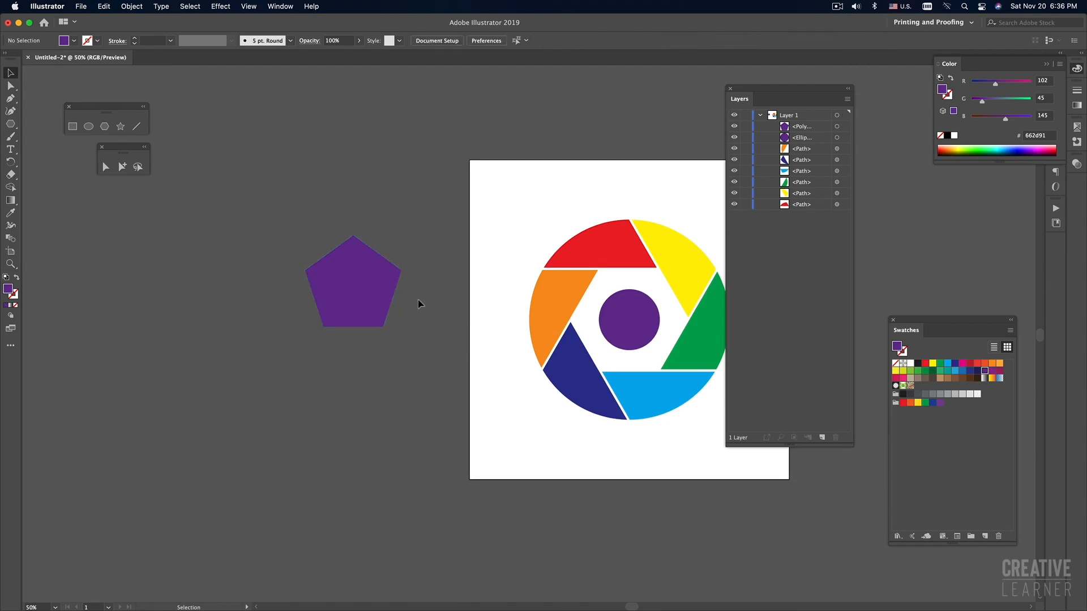
{"action": "left_click", "coordinate": [104, 126]}
{"action": "left_click", "coordinate": [376, 200]}
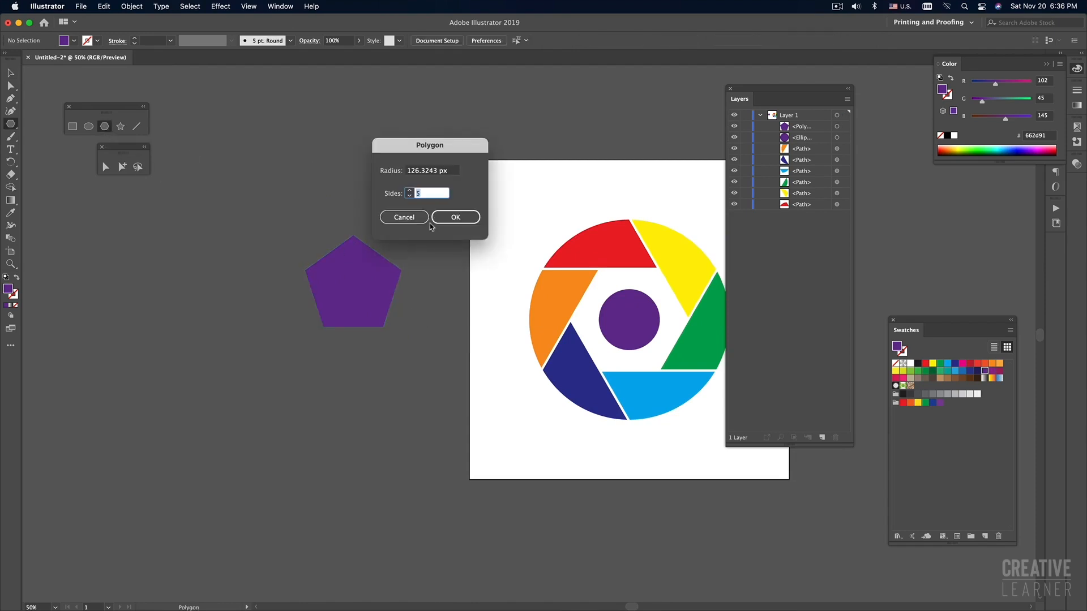
{"action": "double_click", "coordinate": [417, 194]}
{"action": "left_click", "coordinate": [397, 220]}
- Draw a second pentagon about 260 x 265 px on the pasteboard above the purple pentagon, and undo it
{"action": "left_click_drag", "start_coordinate": [367, 139], "coordinate": [406, 181]}
{"action": "key", "text": "Up"}
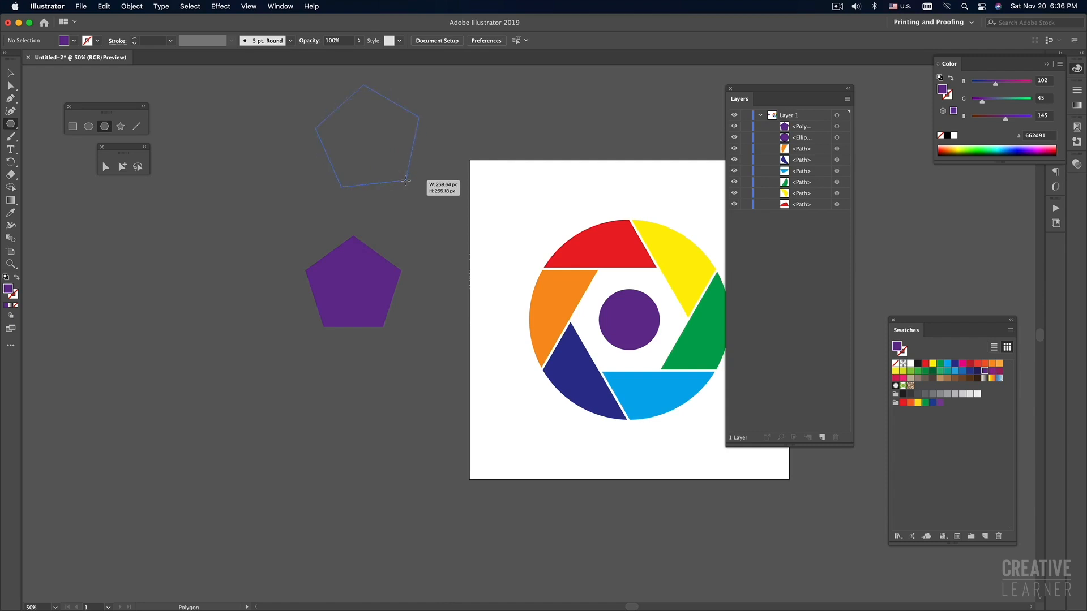
{"action": "left_click_drag", "start_coordinate": [405, 181], "coordinate": [405, 181]}
{"action": "key", "text": "super+z"}
- Move the purple pentagon from the pasteboard onto the middle of the coloured circle
{"action": "key", "text": "v"}
{"action": "scroll", "coordinate": [441, 245], "scroll_direction": "right", "scroll_amount": 5}
{"action": "scroll", "coordinate": [441, 245], "scroll_direction": "down", "scroll_amount": 1}
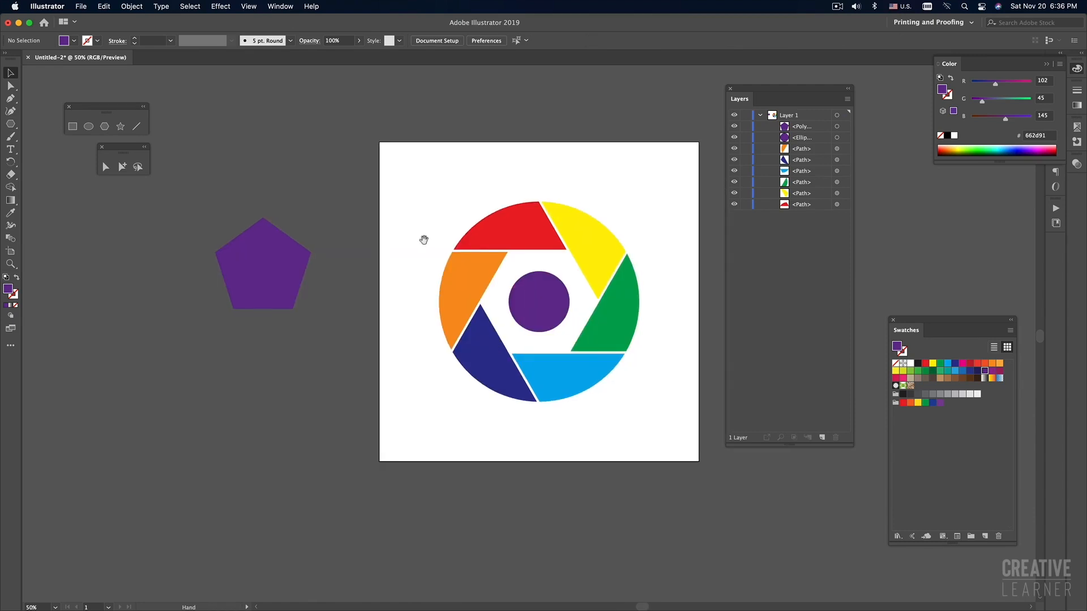
{"action": "left_click", "coordinate": [279, 292]}
{"action": "left_click_drag", "start_coordinate": [290, 265], "coordinate": [571, 297]}
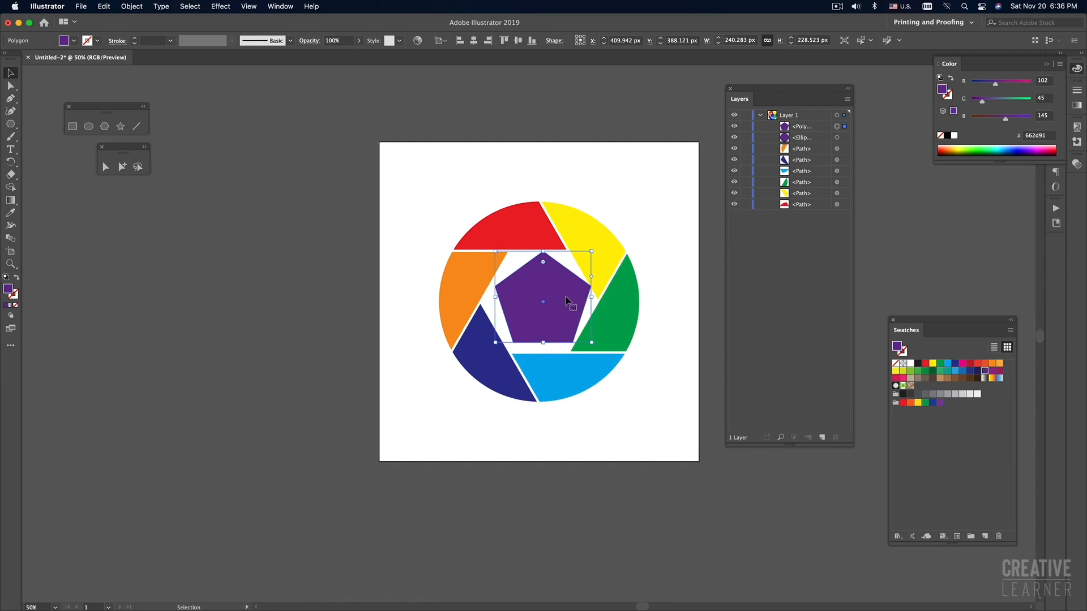
- Centre the purple pentagon horizontally and vertically on the artboard, and deselect it
{"action": "key", "text": "space"}
{"action": "left_click_drag", "start_coordinate": [528, 299], "coordinate": [511, 308]}
{"action": "left_click", "coordinate": [531, 299], "text": "super"}
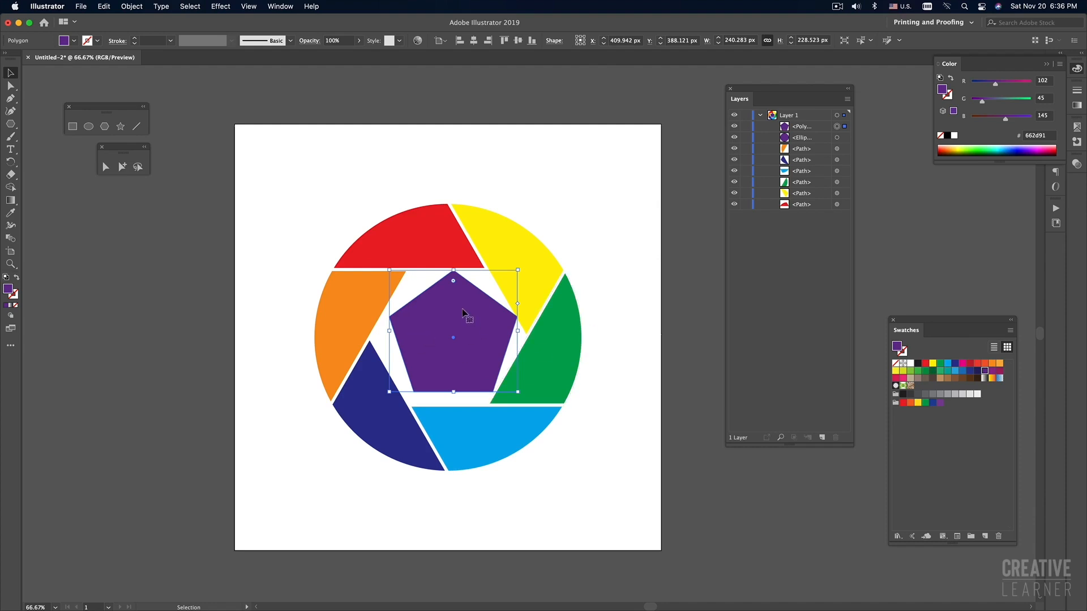
{"action": "left_click", "coordinate": [474, 41]}
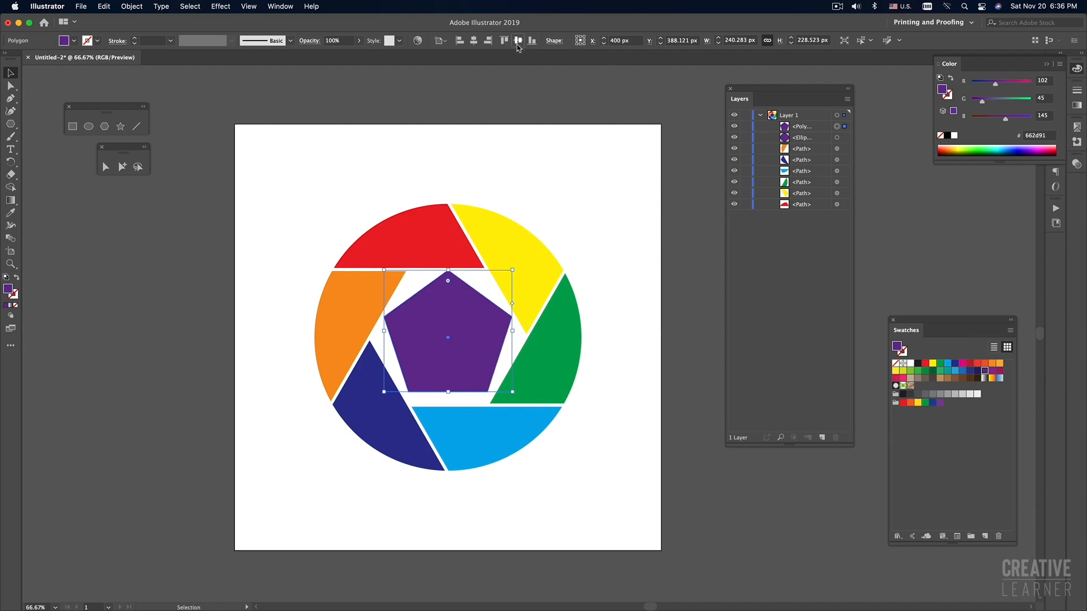
{"action": "left_click", "coordinate": [518, 41]}
{"action": "left_click", "coordinate": [590, 254]}
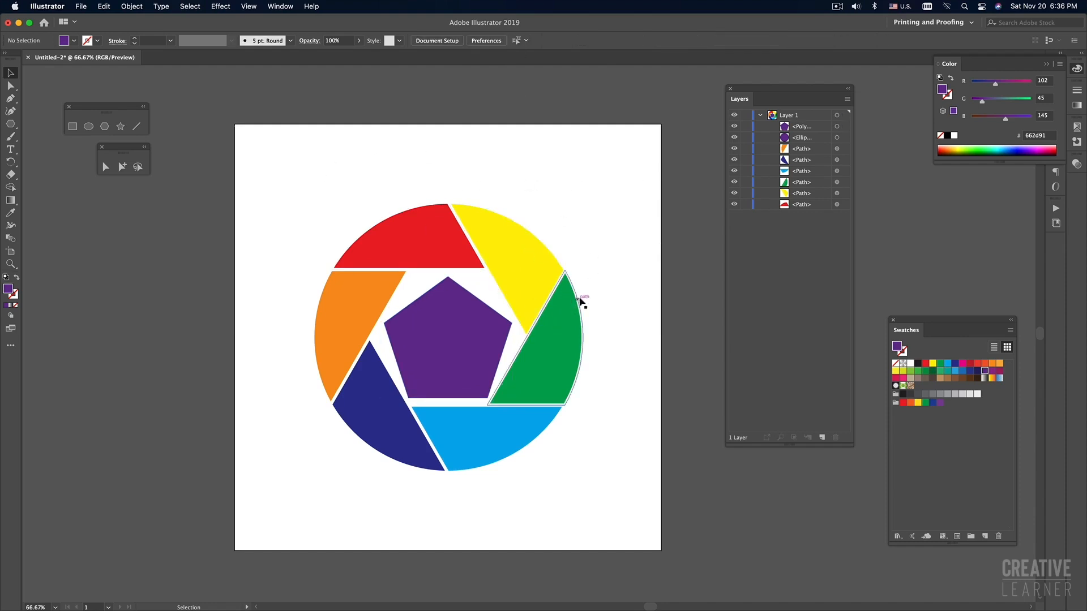
- Try moving the purple pentagon below the ellipse in the layer's stacking order
{"action": "left_click", "coordinate": [467, 346]}
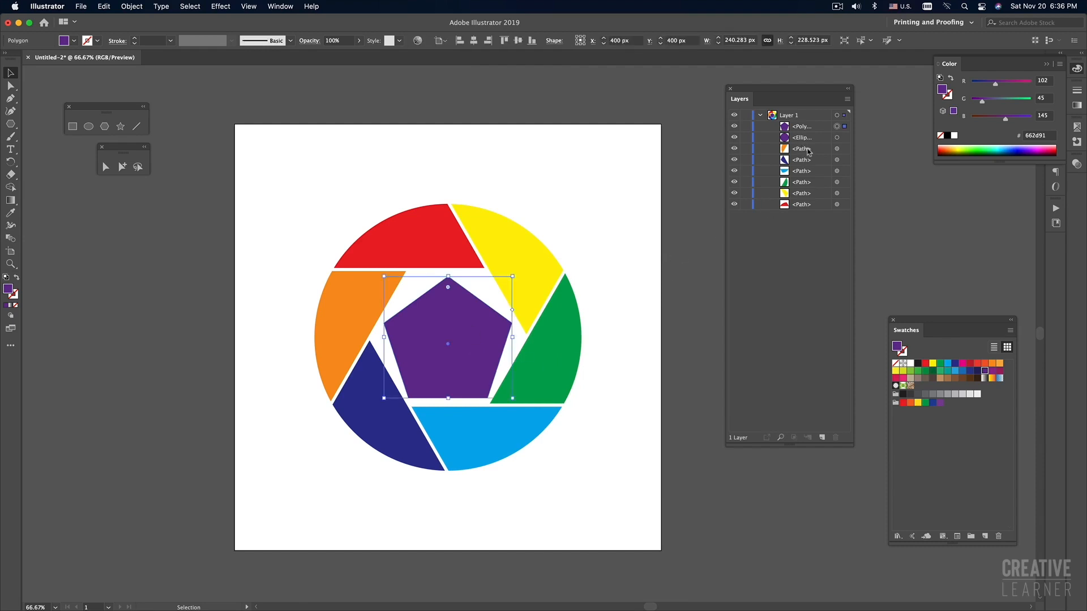
{"action": "left_click_drag", "start_coordinate": [807, 129], "coordinate": [805, 141]}
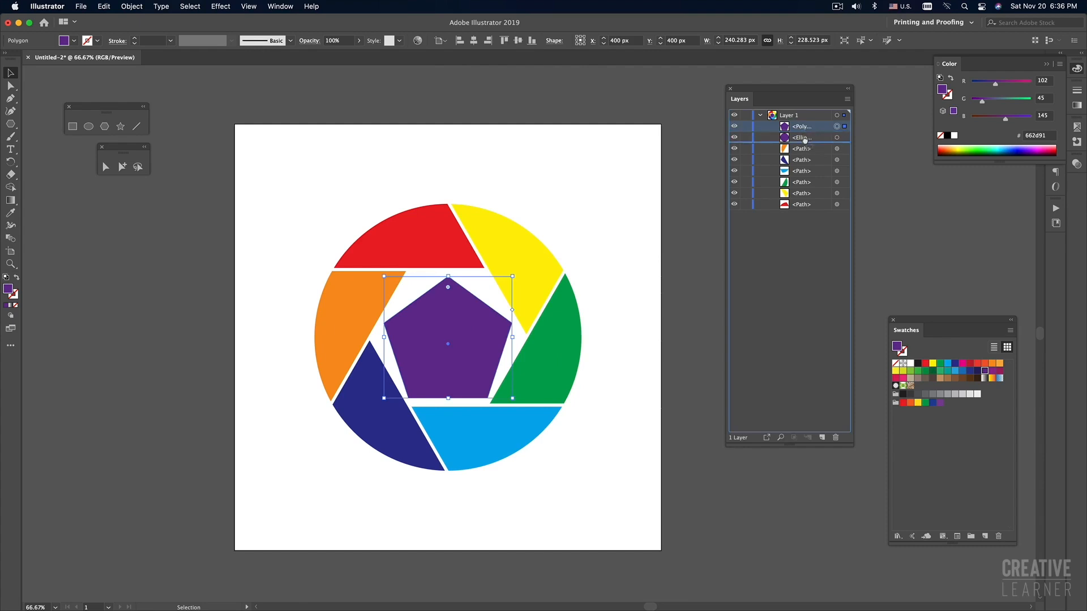
{"action": "left_click_drag", "start_coordinate": [805, 140], "coordinate": [805, 141]}
{"action": "left_click", "coordinate": [801, 128]}
{"action": "left_click", "coordinate": [810, 141]}
{"action": "left_click_drag", "start_coordinate": [808, 141], "coordinate": [810, 132]}
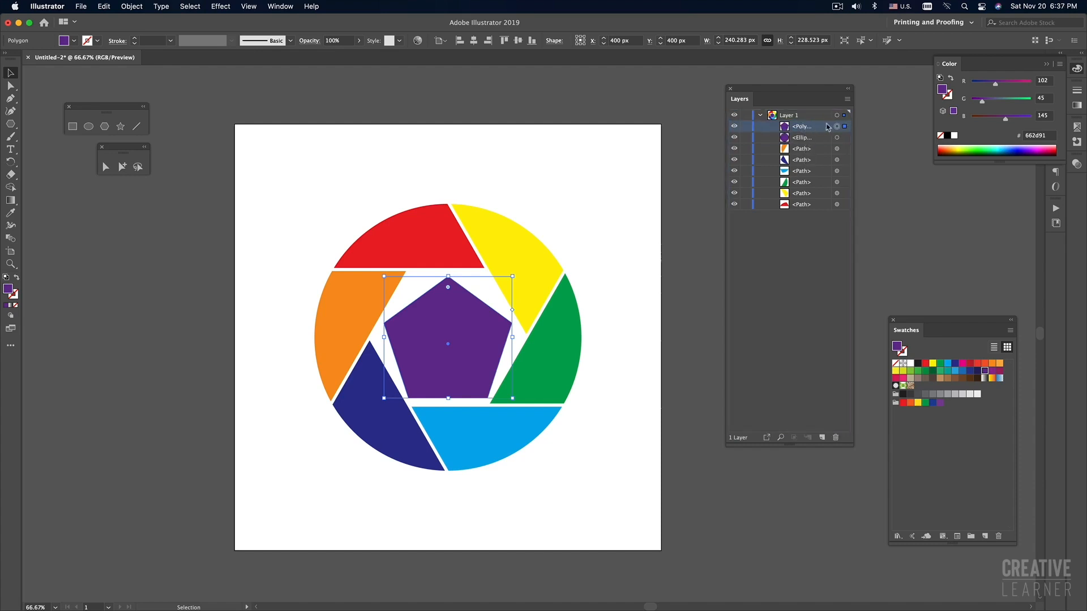
- Shrink the pentagon about its centre to about 118 x 112 px and fill it with red ef4136
{"action": "left_click_drag", "start_coordinate": [512, 278], "coordinate": [483, 307]}
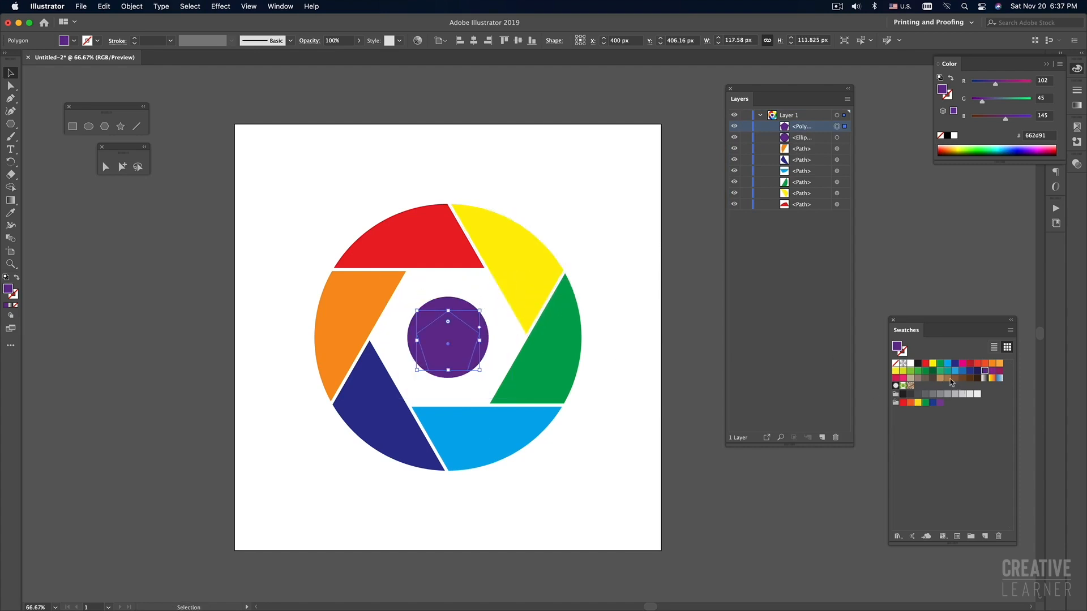
{"action": "left_click", "coordinate": [977, 363]}
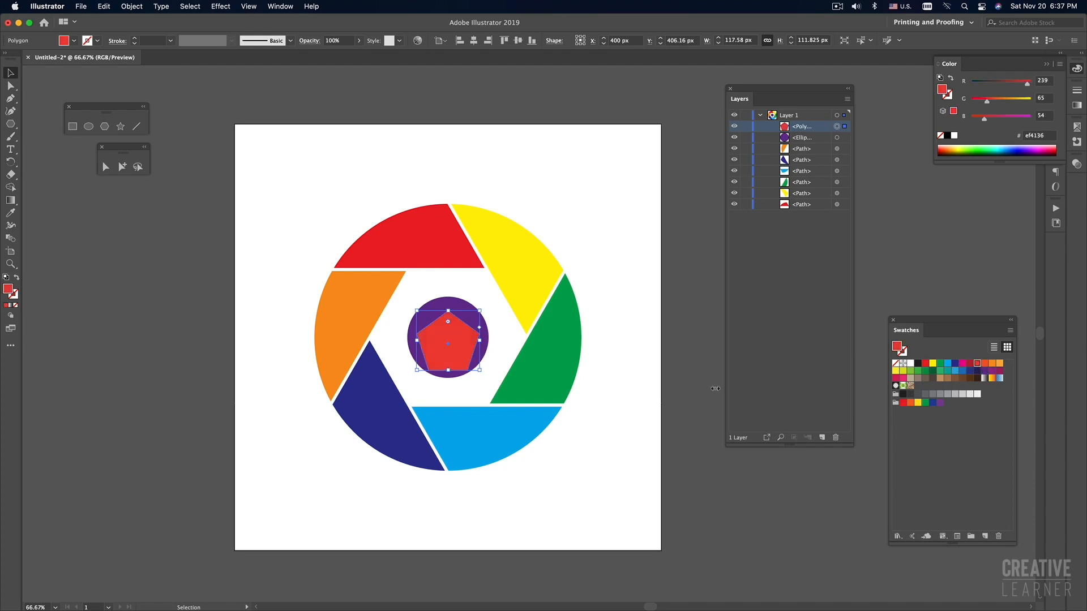
{"action": "left_click", "coordinate": [665, 386]}
- Align the central purple circle to the artboard's top edge, and undo the alignment
{"action": "left_click", "coordinate": [500, 367], "text": "super"}
{"action": "left_click_drag", "start_coordinate": [488, 385], "coordinate": [479, 410]}
{"action": "left_click", "coordinate": [469, 274]}
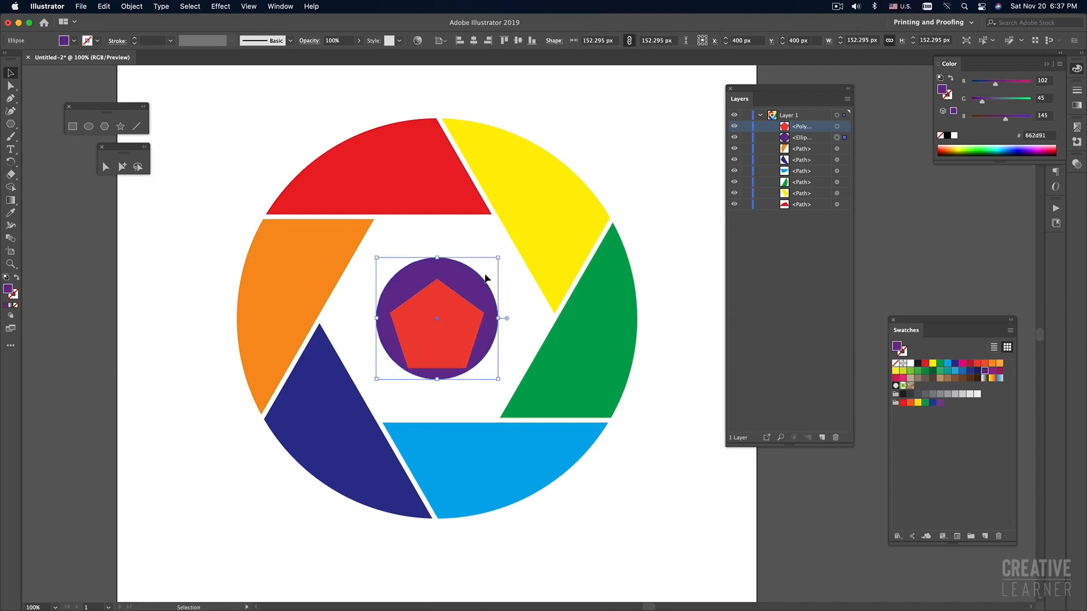
{"action": "key", "text": "super+minus"}
{"action": "key", "text": "super+minus"}
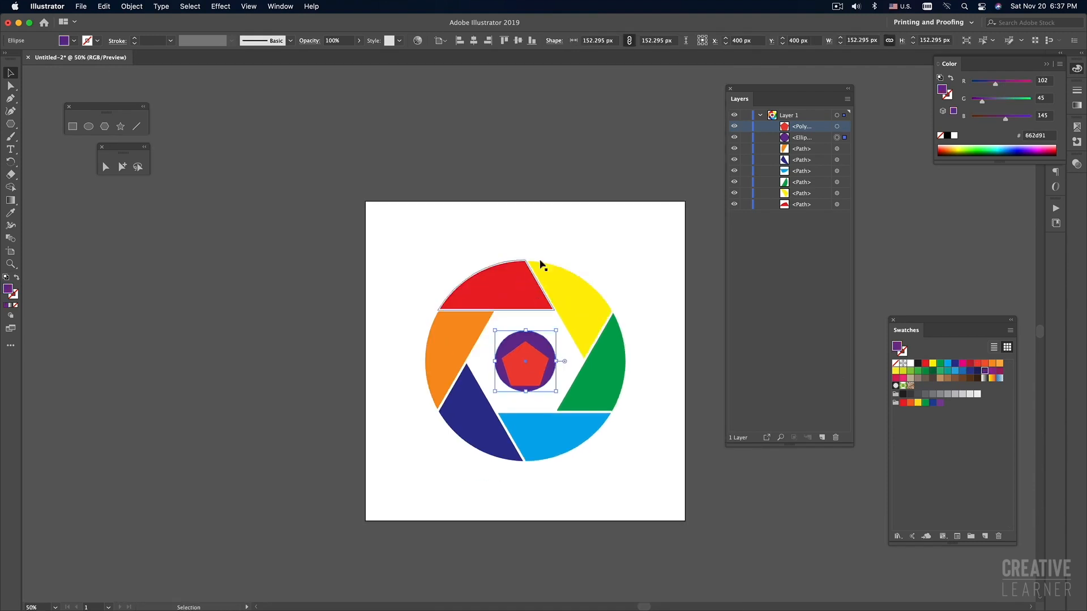
{"action": "left_click", "coordinate": [504, 40]}
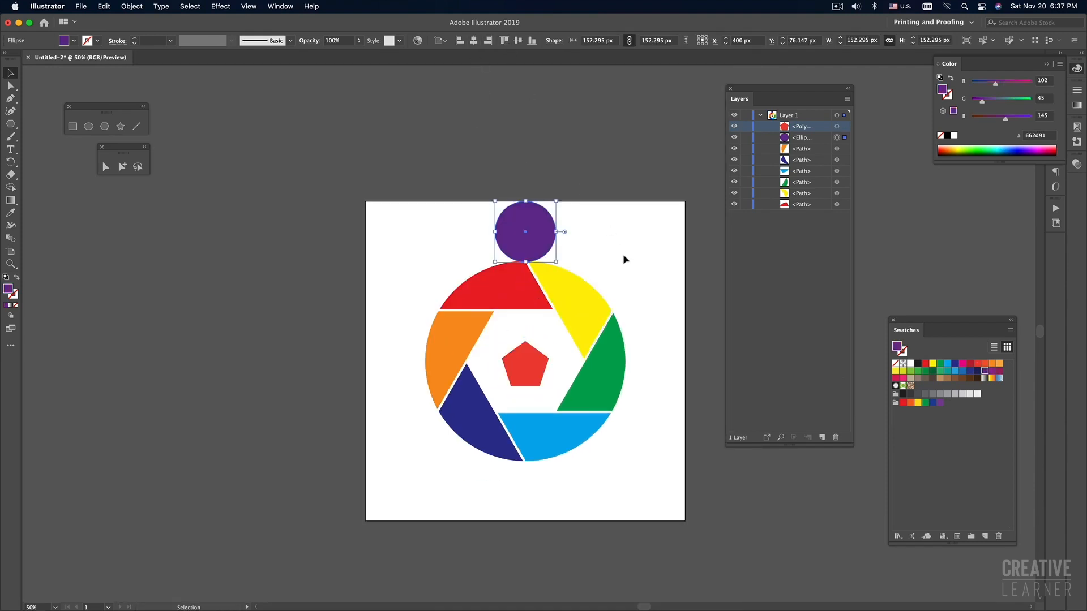
{"action": "key", "text": "super+z"}
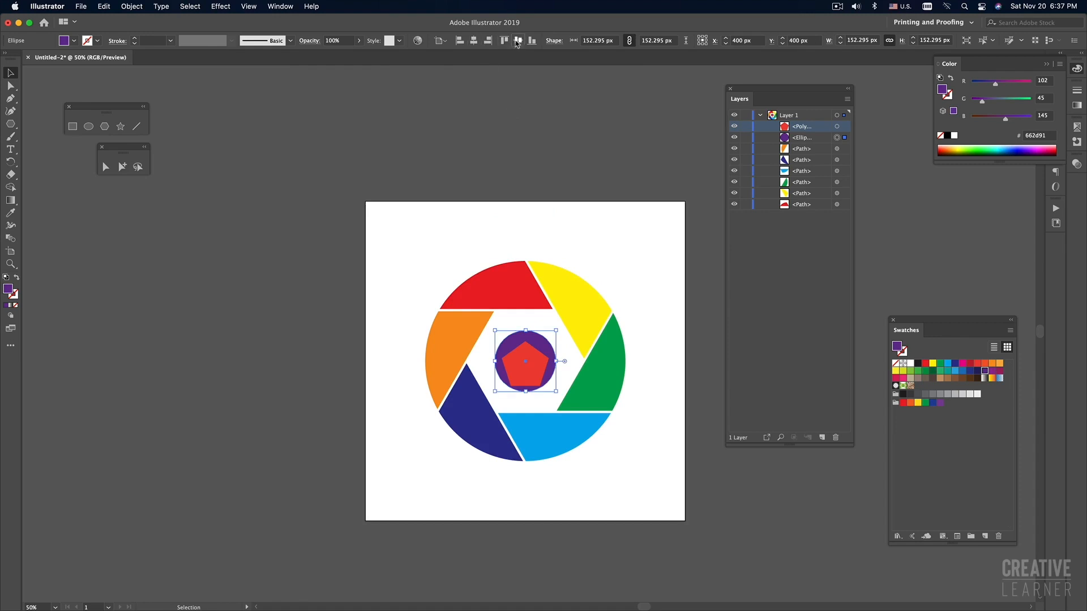
{"action": "left_click", "coordinate": [623, 251]}
- Enlarge the purple circle from its centre to about 790 px in diameter, and undo the scaling
{"action": "key", "text": "super+plus"}
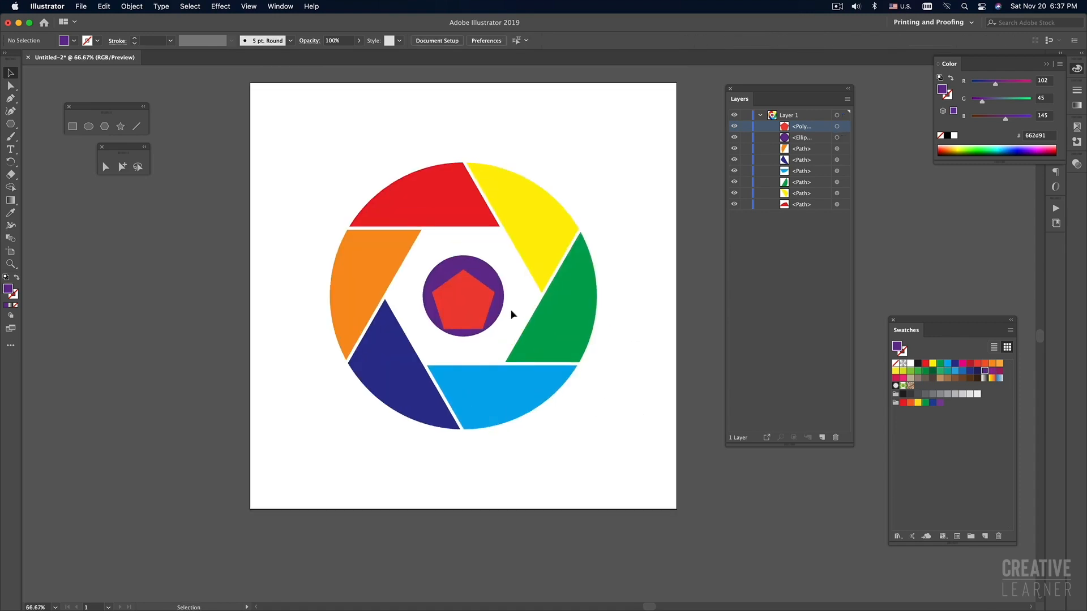
{"action": "left_click", "coordinate": [503, 294]}
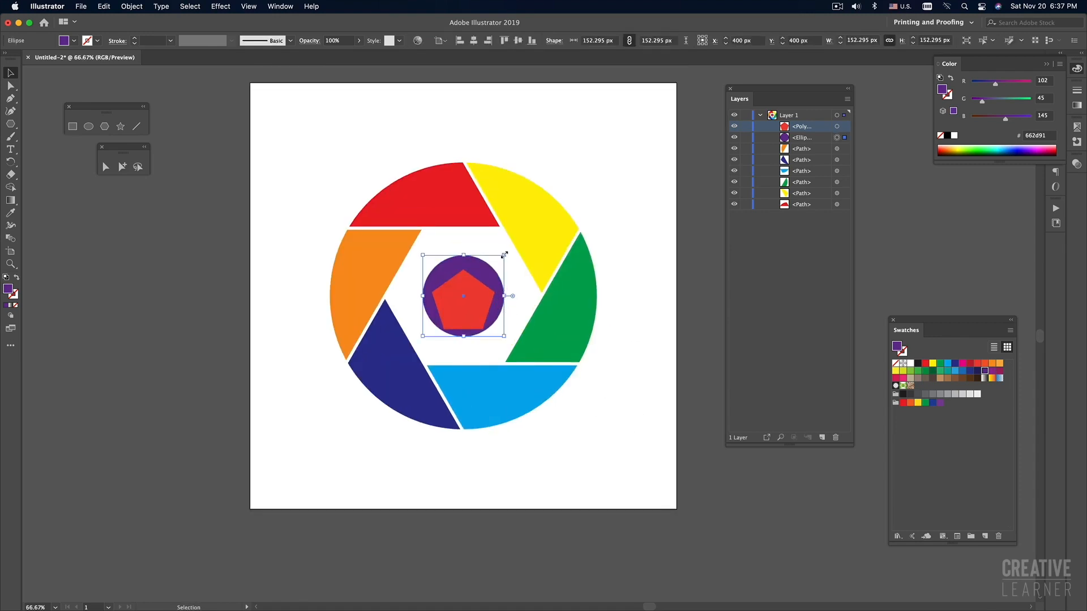
{"action": "left_click_drag", "start_coordinate": [505, 255], "coordinate": [695, 86]}
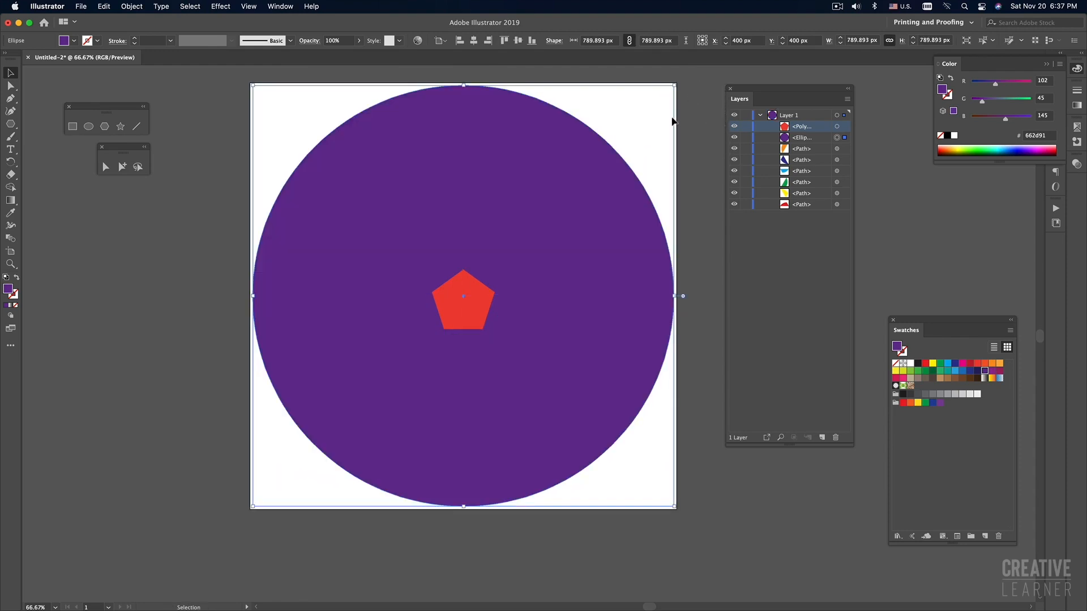
{"action": "key", "text": "ctrl+z"}
{"action": "left_click", "coordinate": [634, 165]}
- Select the red pentagon and switch the document view to GPU preview
{"action": "left_click", "coordinate": [471, 307]}
{"action": "left_click_drag", "start_coordinate": [565, 265], "coordinate": [494, 242]}
{"action": "left_click", "coordinate": [464, 283], "text": "super"}
{"action": "left_click", "coordinate": [249, 7]}
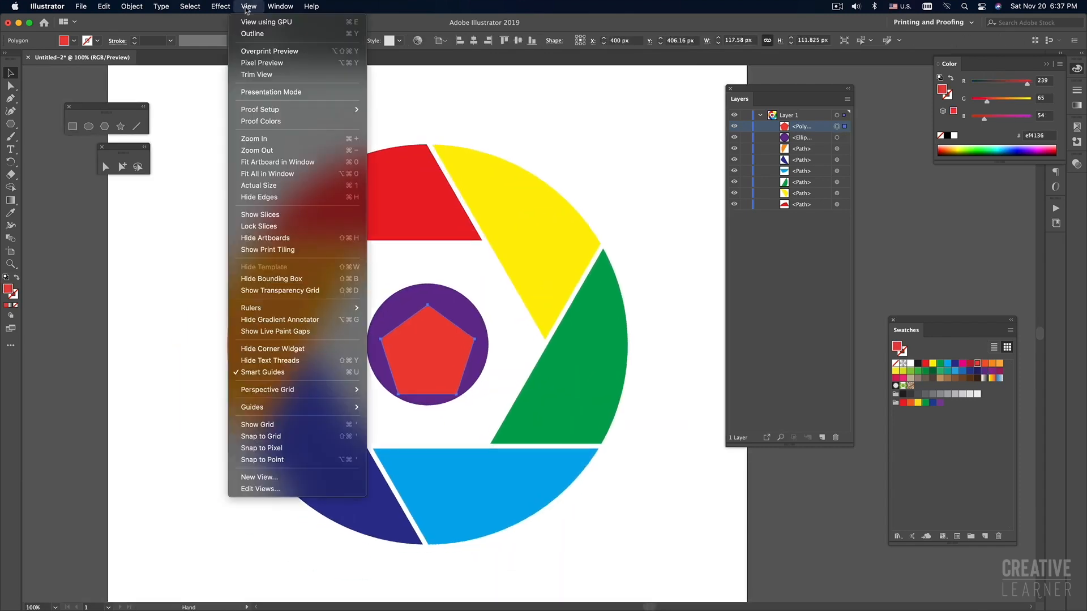
{"action": "left_click", "coordinate": [253, 23]}
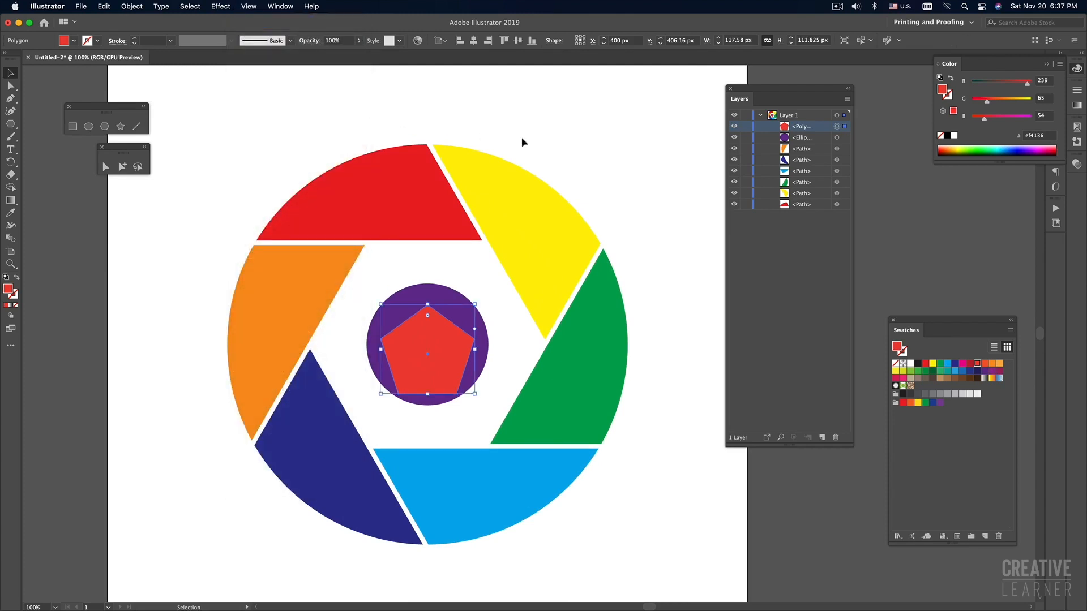
- Centre the red pentagon vertically on the artboard and shrink it to about 90 x 86 px
{"action": "scroll", "coordinate": [487, 368], "scroll_direction": "down", "scroll_amount": 3}
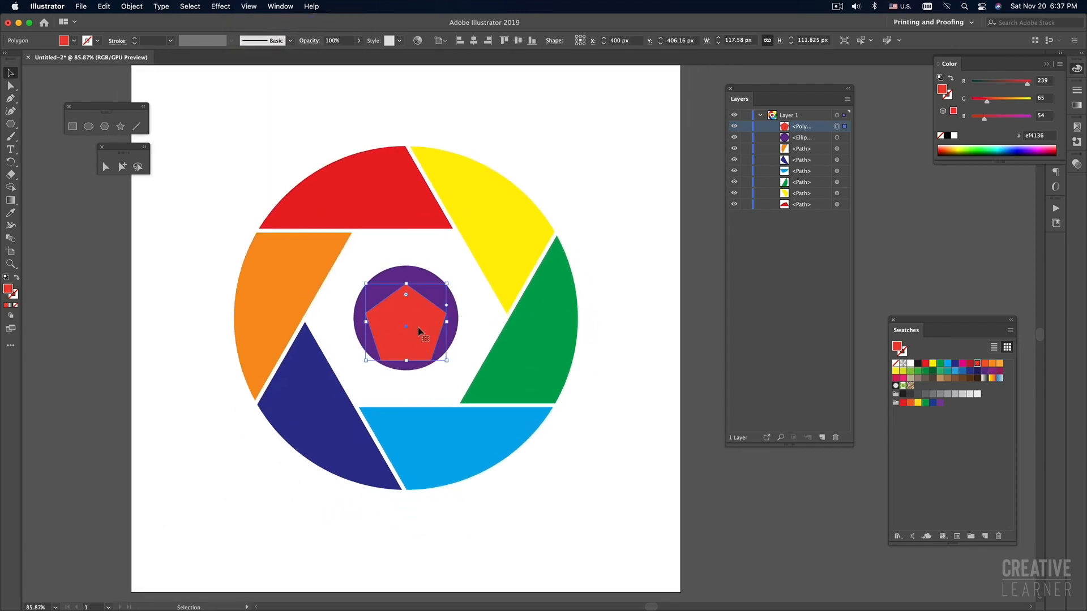
{"action": "left_click", "coordinate": [517, 40]}
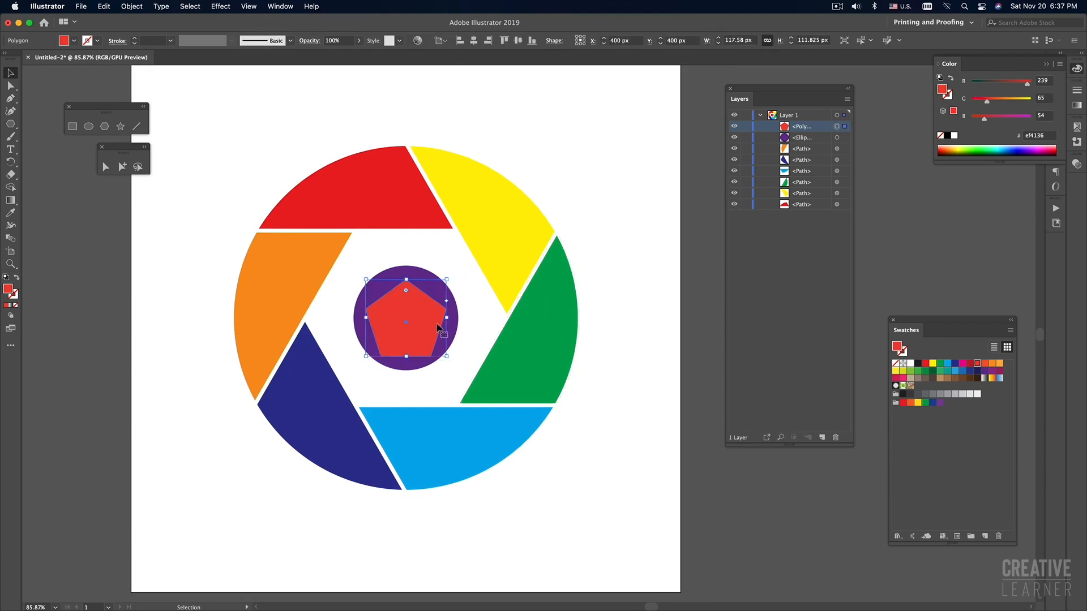
{"action": "left_click_drag", "start_coordinate": [447, 278], "coordinate": [437, 289]}
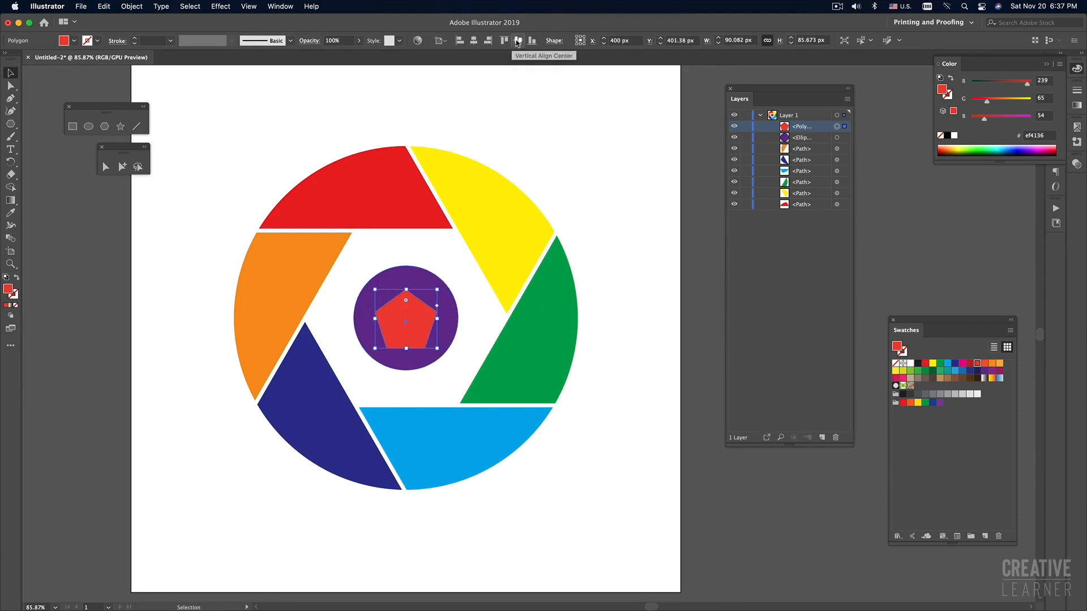
{"action": "left_click", "coordinate": [637, 195]}
- Enlarge the red pentagon to about 106 x 101 px, centre it vertically on the artboard, and deselect it
{"action": "left_click", "coordinate": [416, 338]}
{"action": "left_click_drag", "start_coordinate": [437, 289], "coordinate": [444, 286]}
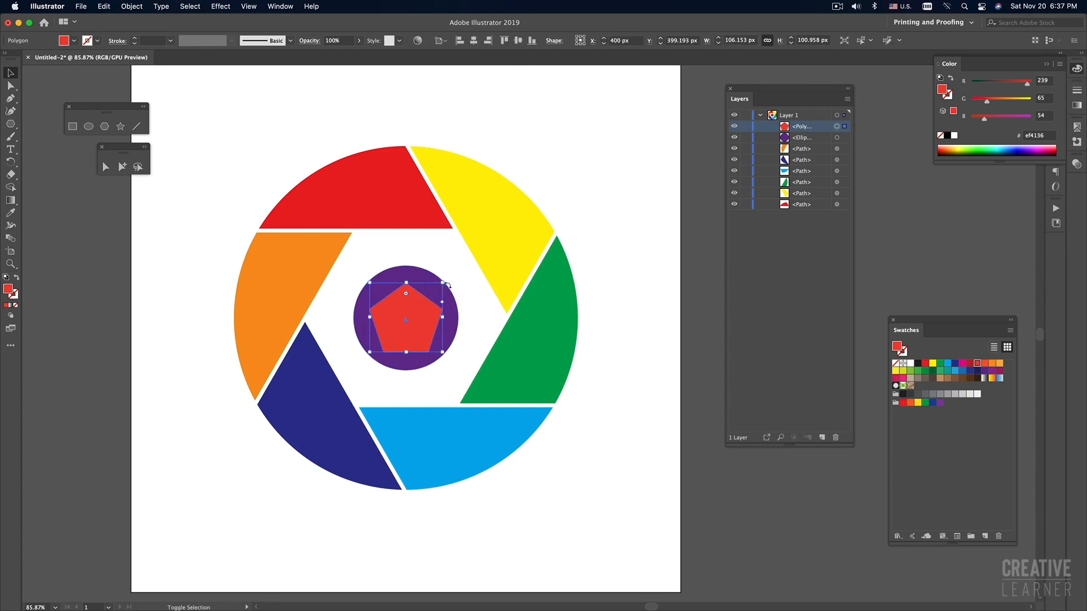
{"action": "left_click", "coordinate": [518, 40]}
{"action": "left_click", "coordinate": [618, 259]}
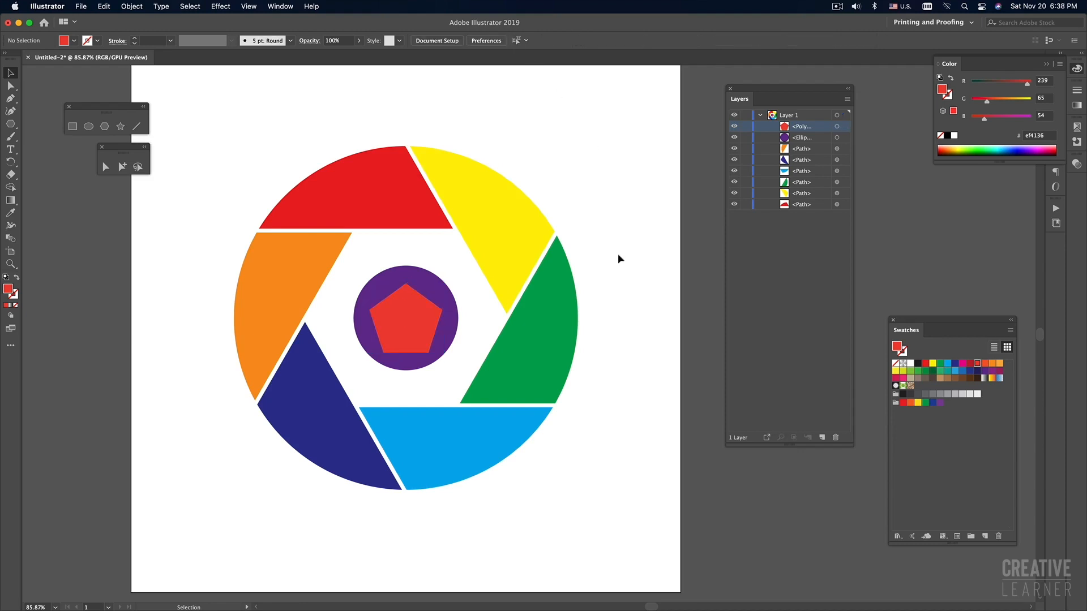
{"action": "left_click", "coordinate": [468, 303], "text": "alt+super"}
{"action": "left_click_drag", "start_coordinate": [495, 307], "coordinate": [475, 288]}
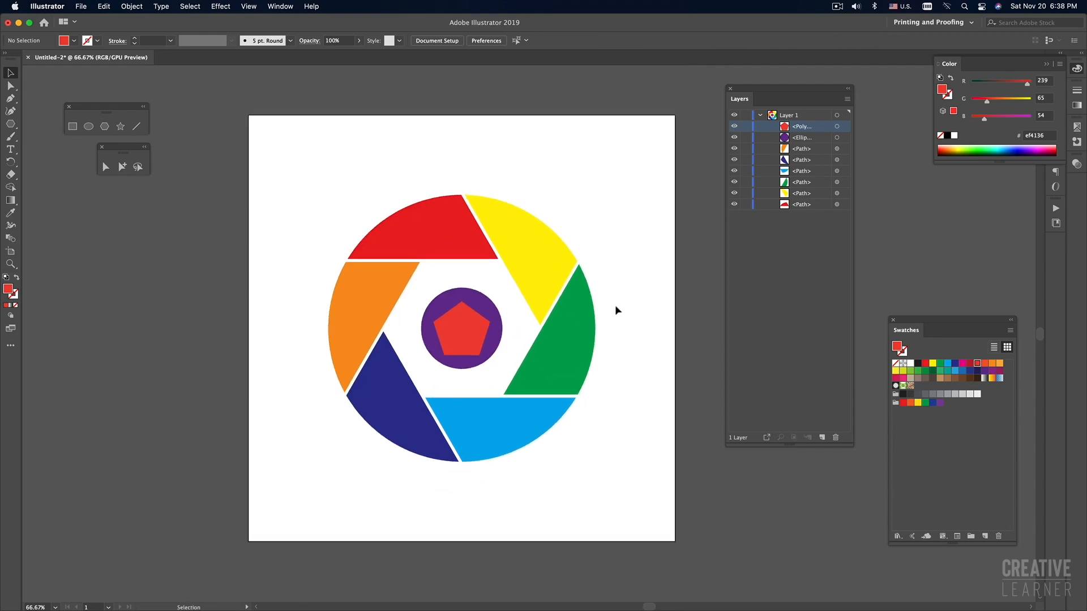
{"action": "key", "text": "super+Tab"}
{"action": "left_click", "coordinate": [837, 7]}
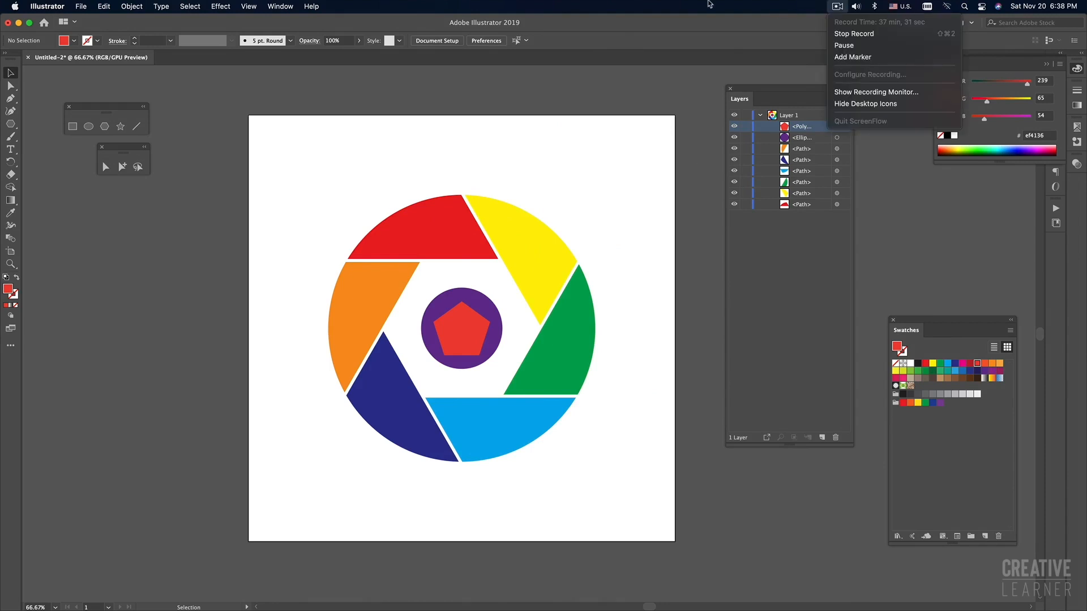
{"action": "left_click", "coordinate": [589, 317]}
{"action": "left_click", "coordinate": [631, 319]}
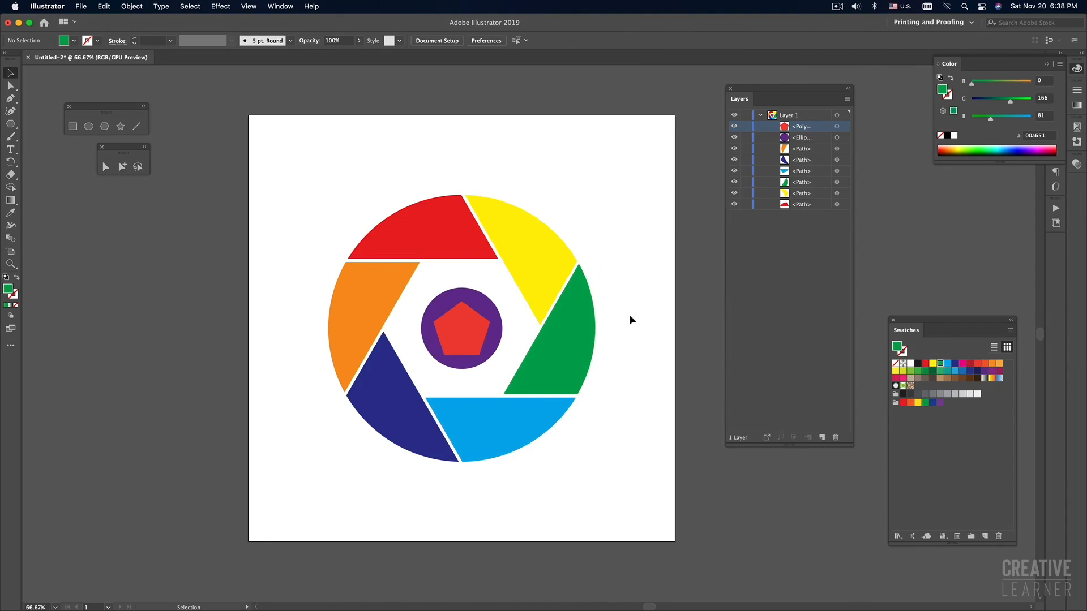
- Undo the last vertical centring of the red pentagon, and clear the selection
{"action": "key", "text": "super+z"}
{"action": "left_click", "coordinate": [638, 328]}
{"action": "key", "text": "super+z"}
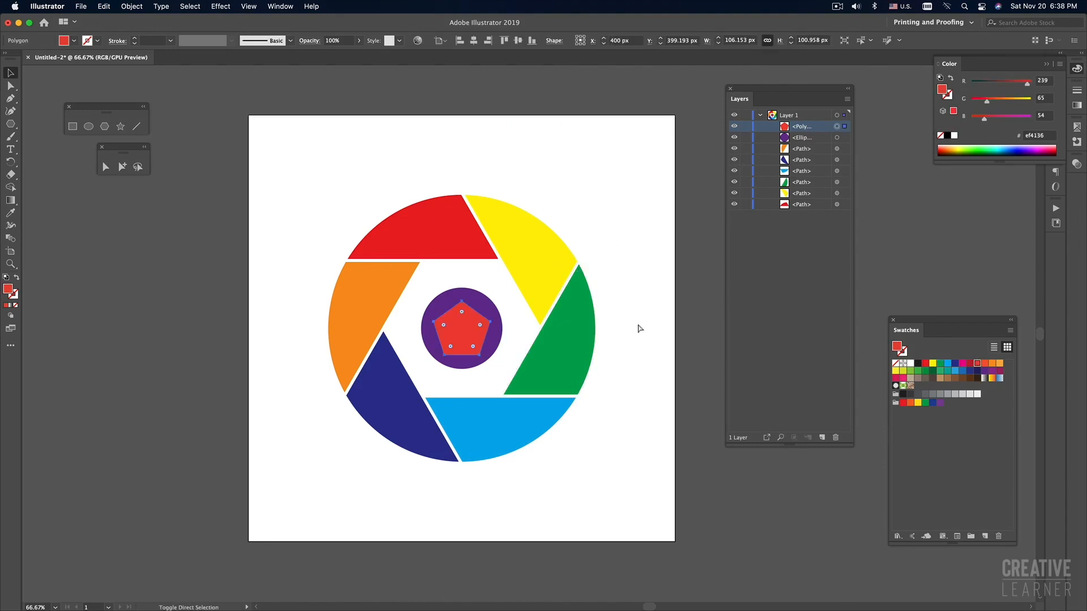
{"action": "left_click", "coordinate": [639, 329]}
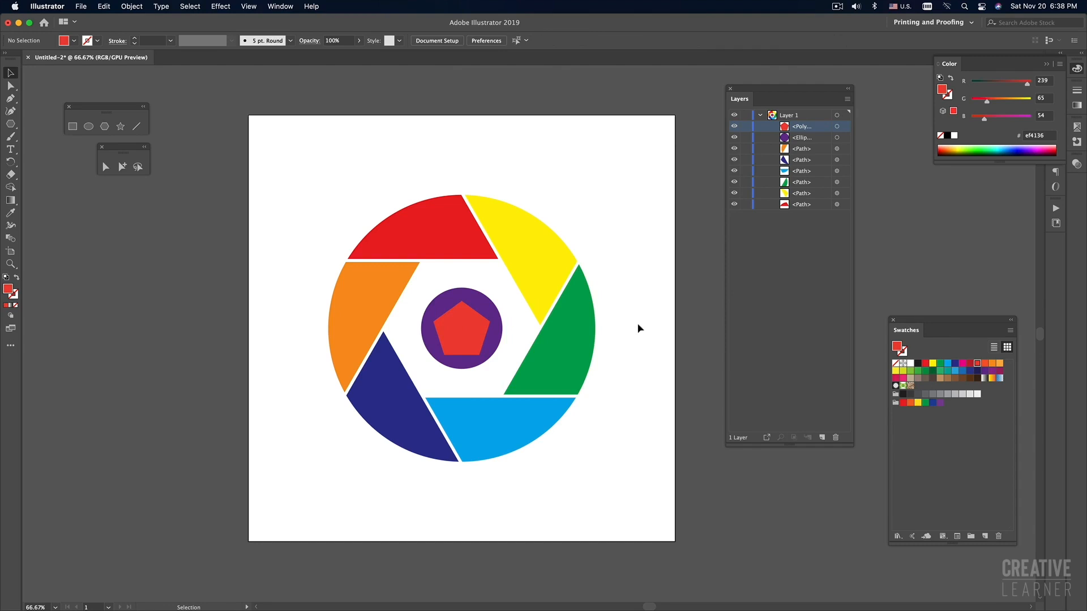
- Fill the pentagon inside the purple circle with white, and deselect it
{"action": "left_click_drag", "start_coordinate": [634, 320], "coordinate": [613, 354]}
{"action": "key", "text": "super+minus"}
{"action": "left_click_drag", "start_coordinate": [543, 361], "coordinate": [543, 347]}
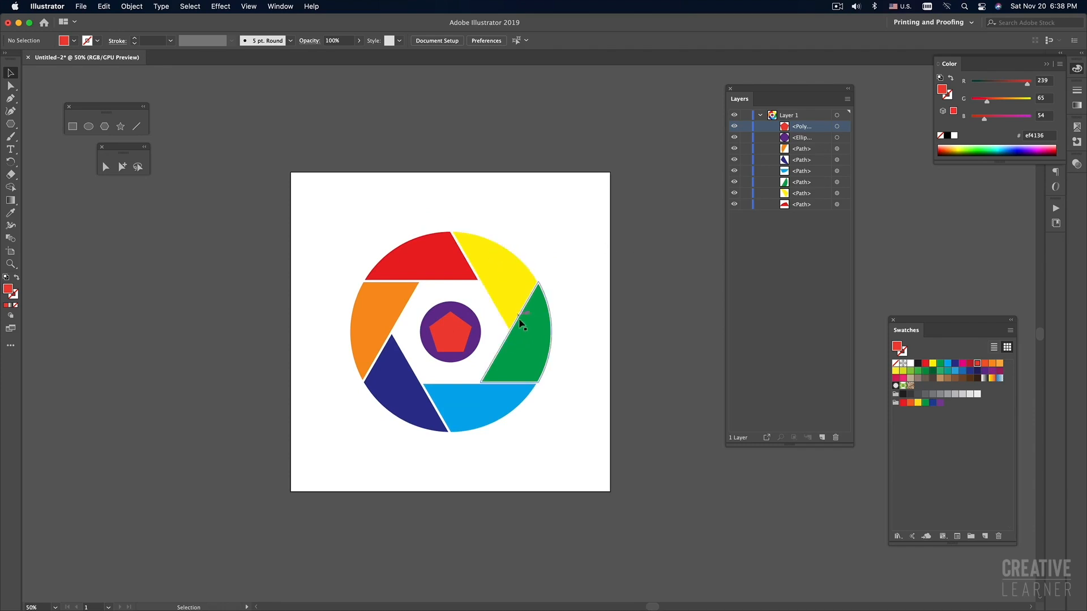
{"action": "left_click", "coordinate": [450, 337]}
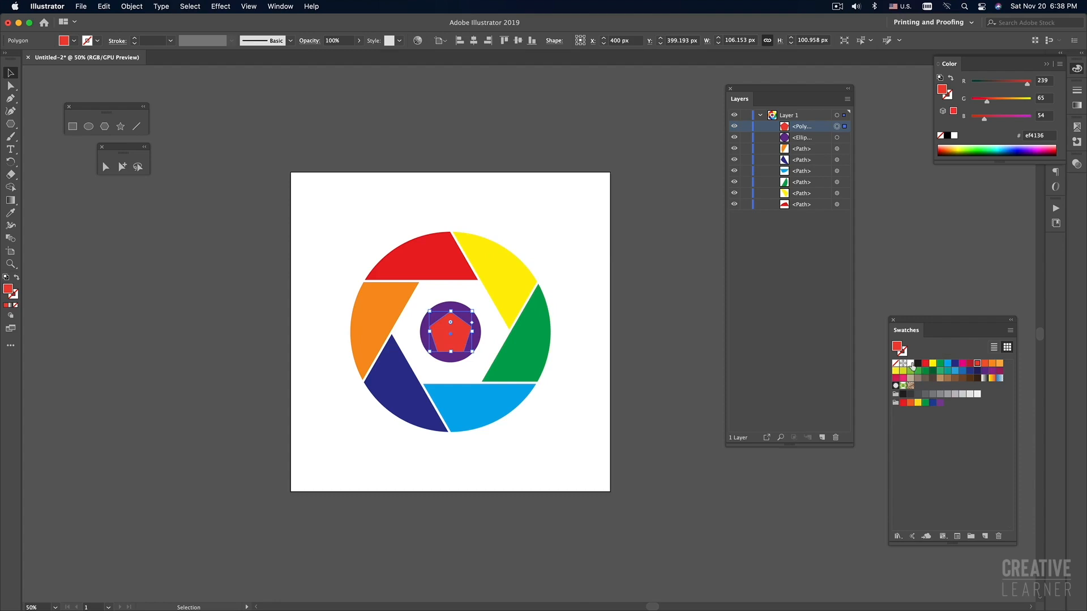
{"action": "left_click", "coordinate": [911, 364]}
{"action": "left_click", "coordinate": [596, 311]}
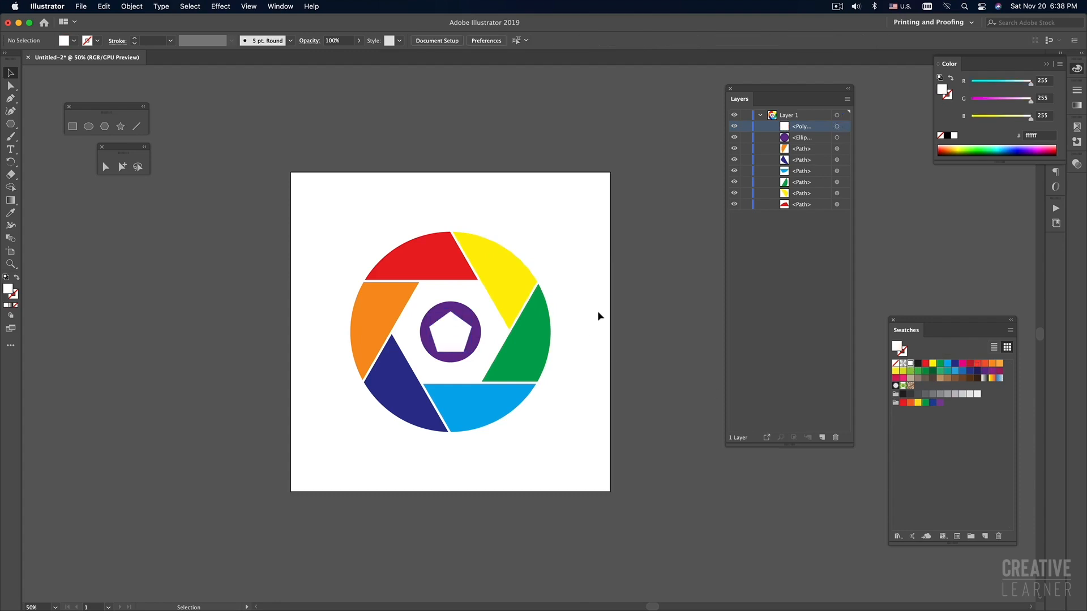
- Select the white pentagon, look over the infographic examples in the Finder screenshot preview, and return to Illustrator
{"action": "left_click", "coordinate": [451, 345]}
{"action": "key", "text": "super+Tab"}
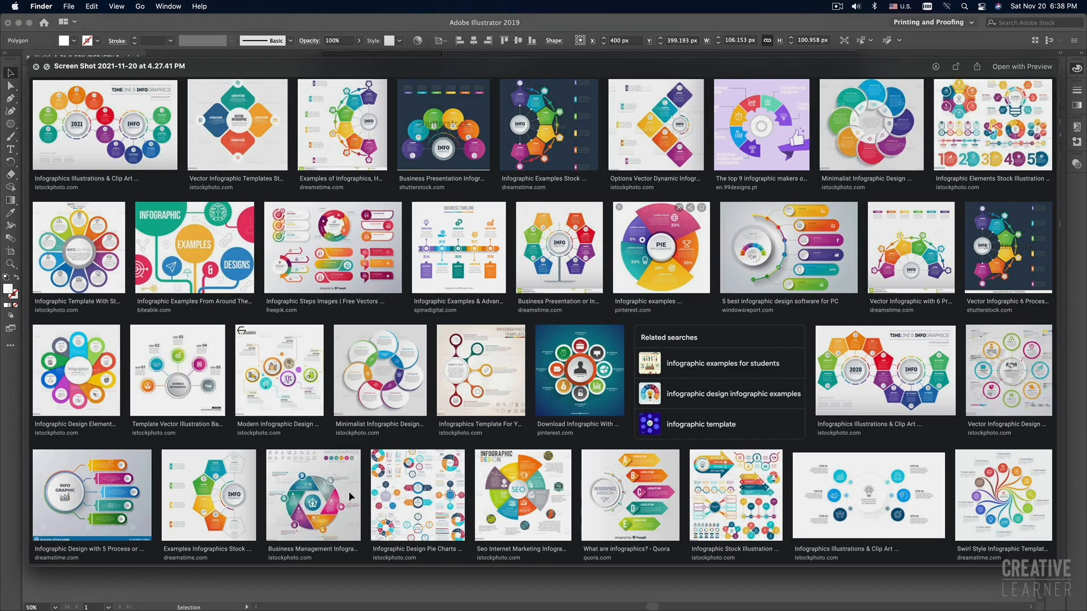
{"action": "key", "text": "super+Tab"}
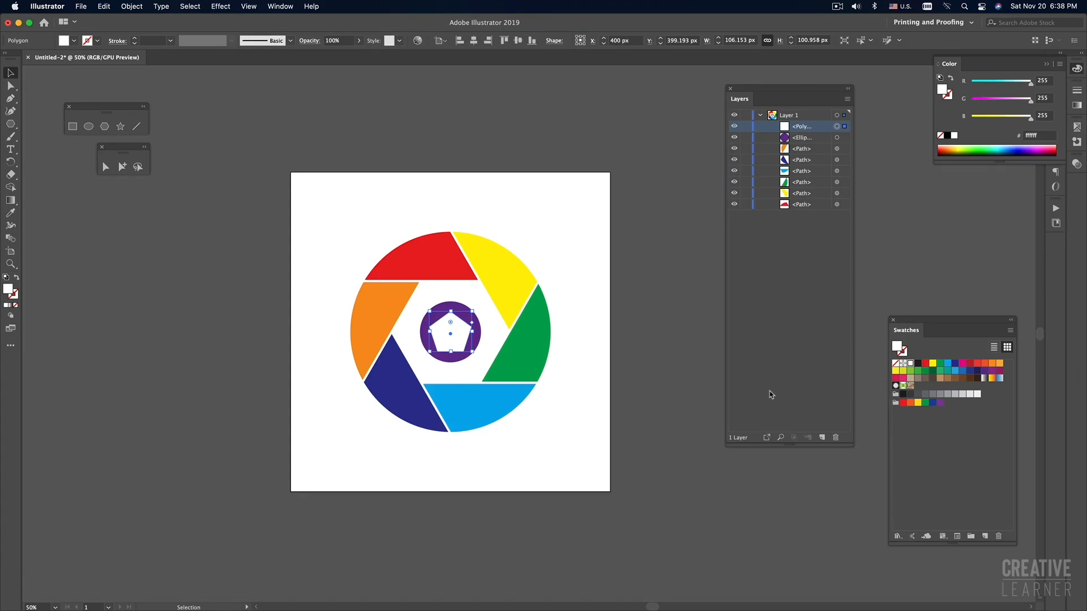
- Swap the fill and stroke of the selected white pentagon, and set its white outline to 7 pt
{"action": "key", "text": "shift+x"}
{"action": "left_click", "coordinate": [135, 40]}
{"action": "left_click", "coordinate": [136, 39]}
{"action": "left_click", "coordinate": [135, 39]}
{"action": "left_click", "coordinate": [135, 39]}
{"action": "left_click", "coordinate": [135, 40]}
{"action": "left_click", "coordinate": [135, 40]}
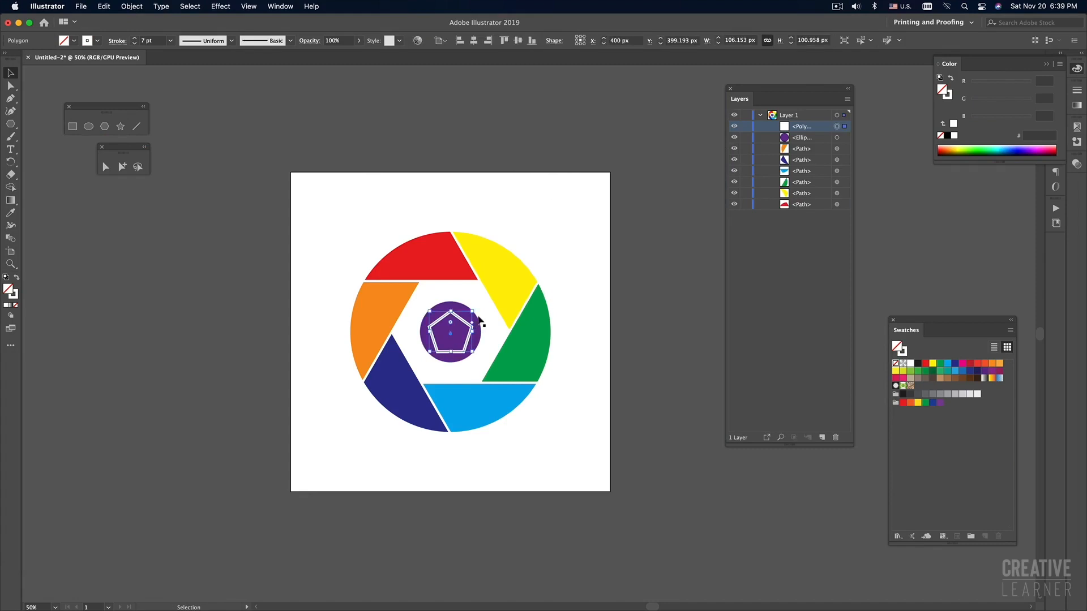
- Scale the outlined pentagon down slightly about its centre, centre it vertically on the artboard, and deselect it
{"action": "left_click_drag", "start_coordinate": [474, 311], "coordinate": [469, 314]}
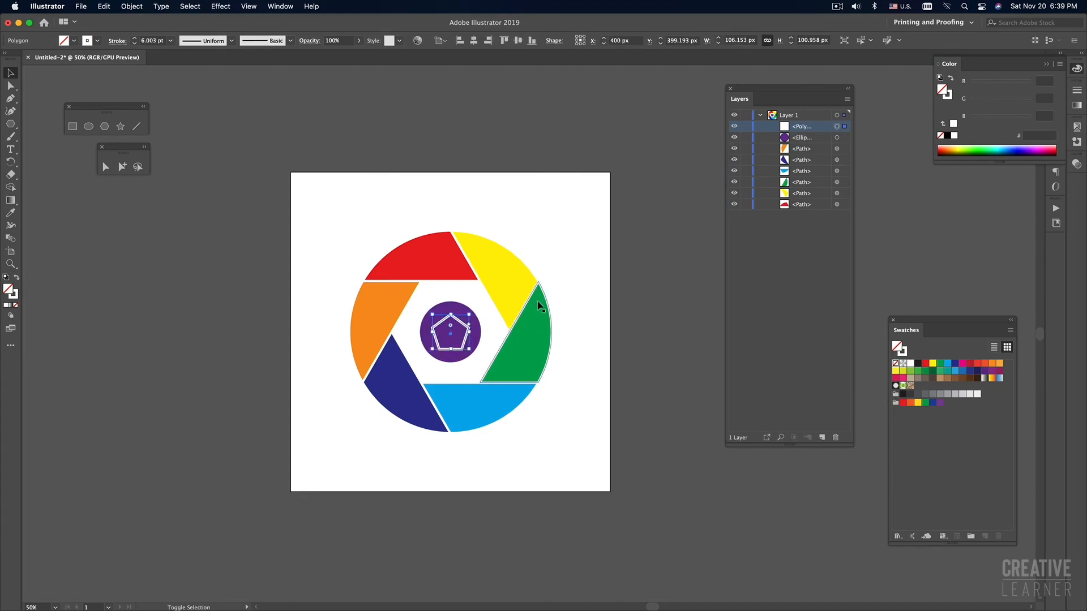
{"action": "left_click", "coordinate": [518, 40]}
{"action": "left_click", "coordinate": [565, 261]}
{"action": "left_click", "coordinate": [472, 349], "text": "super"}
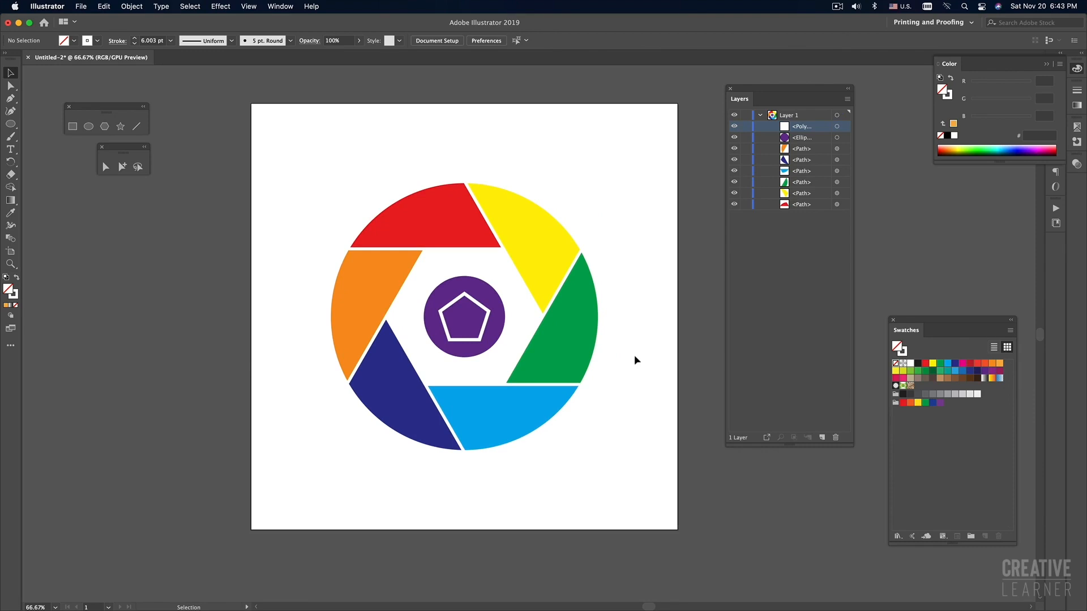
- Switch to Finder to compare the finished graphic with the infographic examples in the screenshot preview, and switch back to Illustrator
{"action": "left_click_drag", "start_coordinate": [634, 356], "coordinate": [629, 361]}
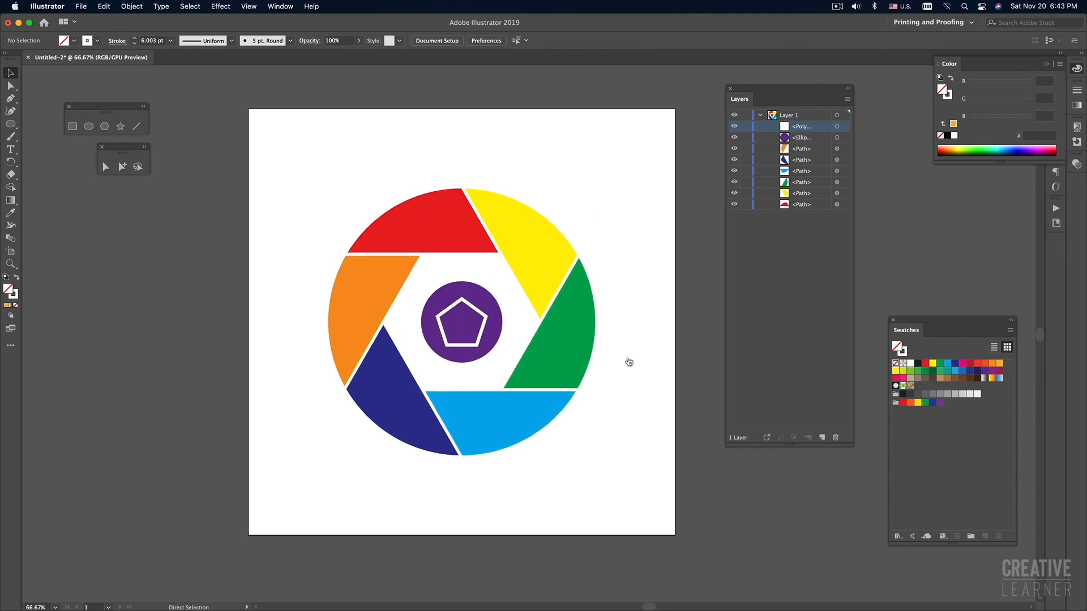
{"action": "key", "text": "super+Tab"}
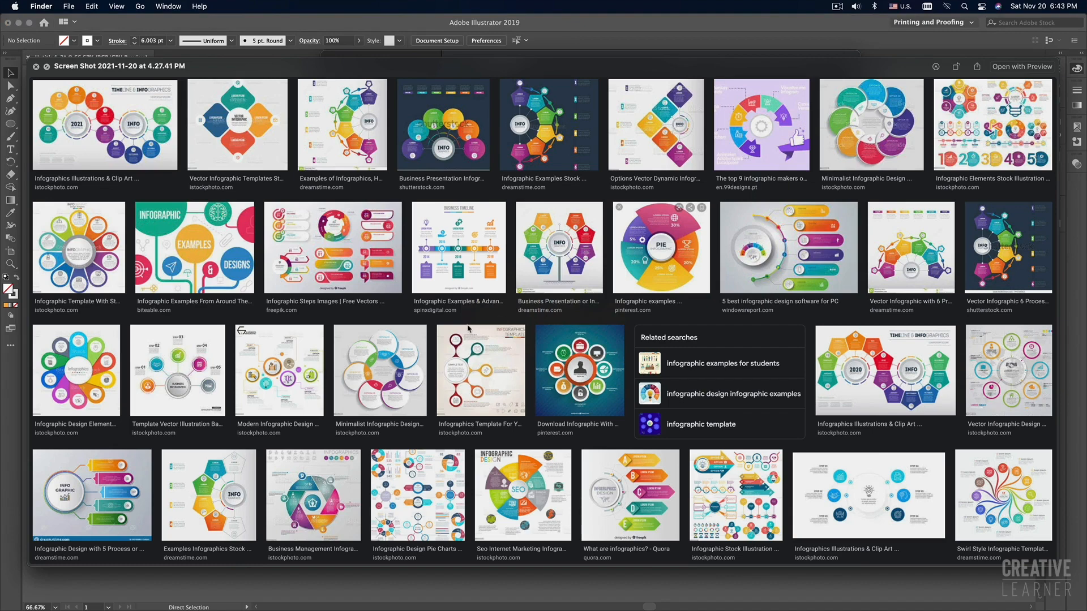
{"action": "key", "text": "super+Tab"}
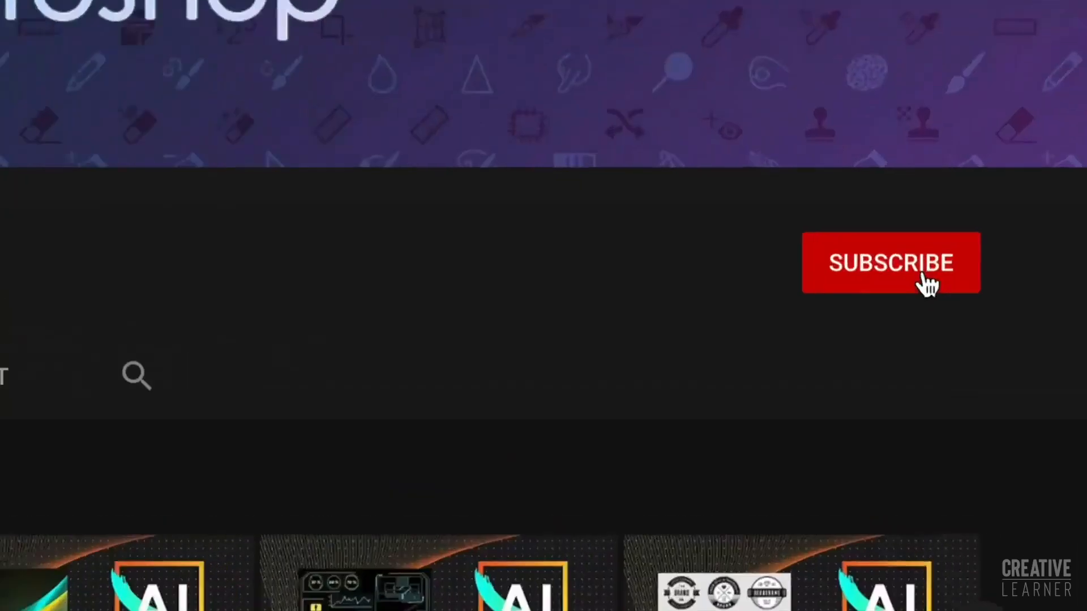
- Subscribe to the Creative Learner channel on YouTube
{"action": "left_click", "coordinate": [912, 263]}
{"action": "left_click", "coordinate": [975, 267]}
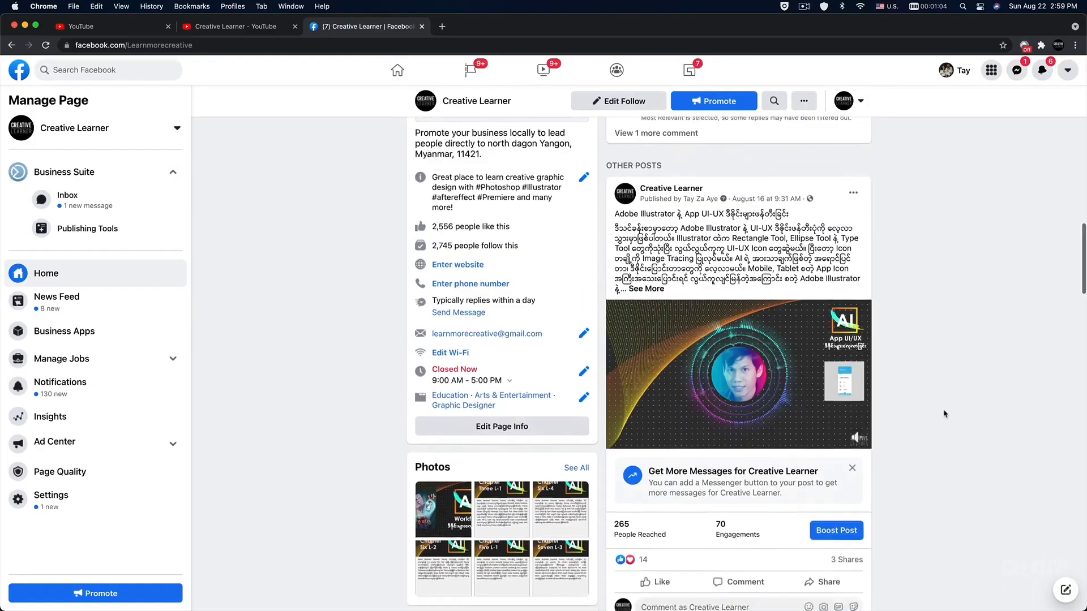
- Find the App UI-UX post on the Creative Learner Facebook page in Chrome and bring up its reaction choices
{"action": "scroll", "coordinate": [786, 359], "scroll_direction": "down", "scroll_amount": 1}
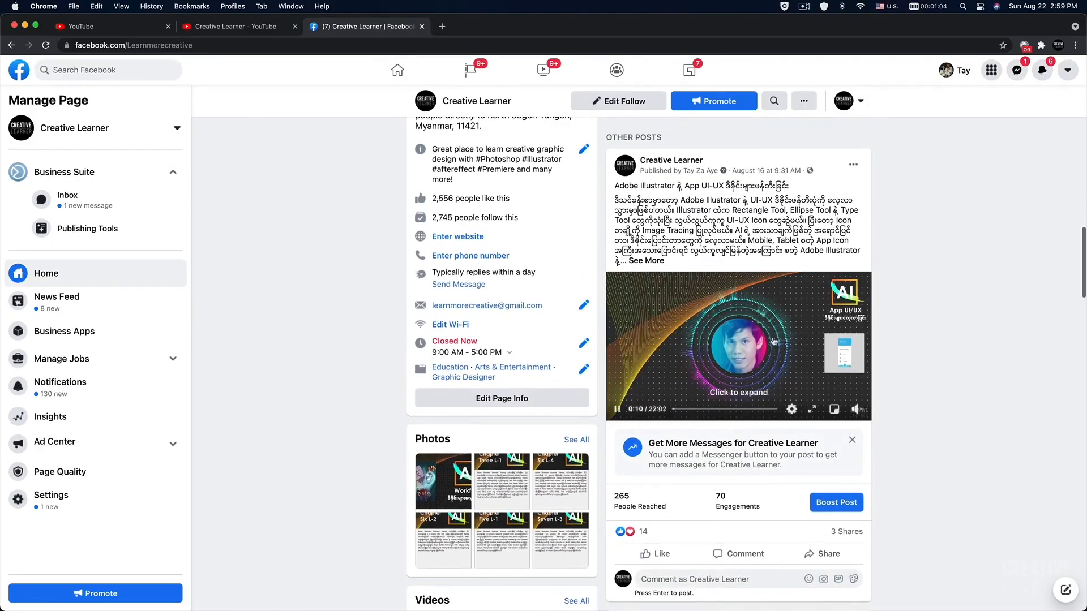
{"action": "scroll", "coordinate": [637, 335], "scroll_direction": "down", "scroll_amount": 5}
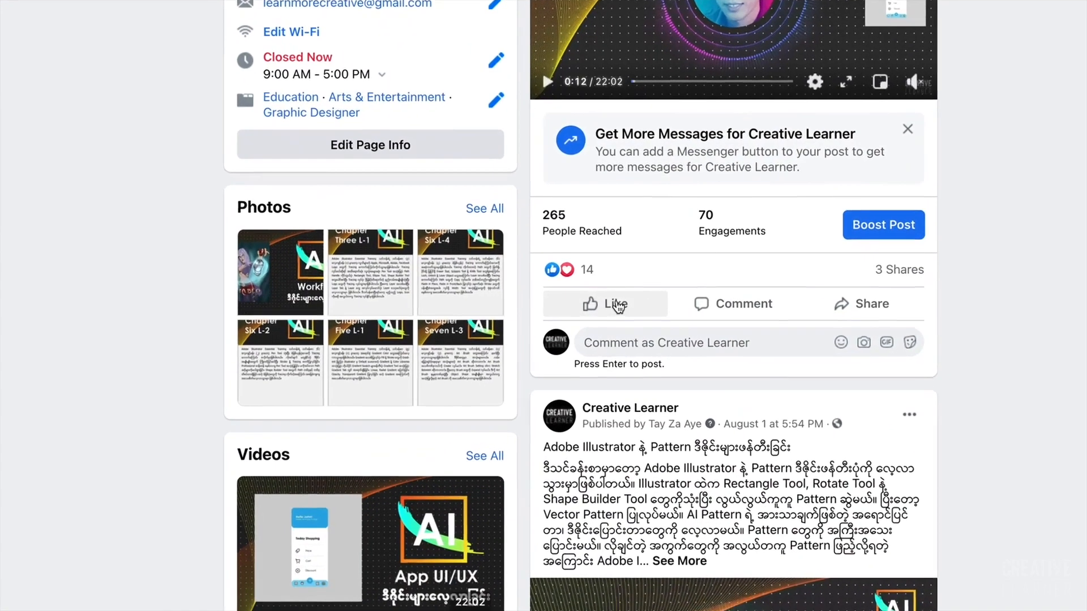
{"action": "mouse_move", "coordinate": [607, 306]}
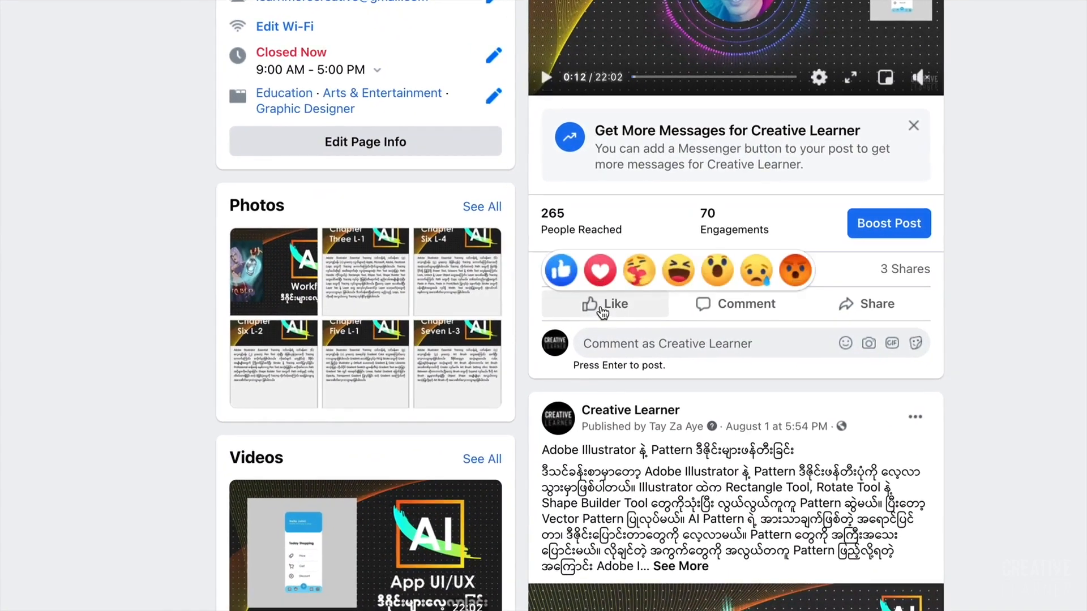